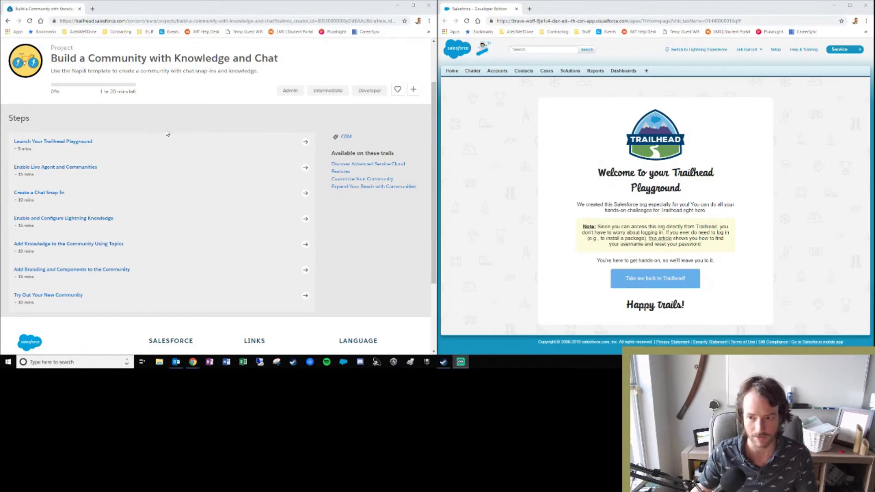
Step: Open the Launch Your Trailhead Playground step of the project and read its instructions through to the verification section
scroll(273, 129, up, 2)
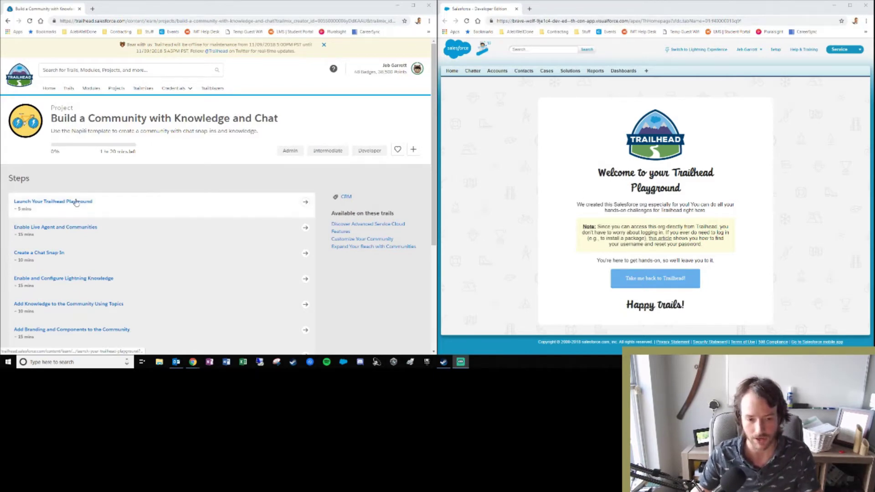
click(119, 207)
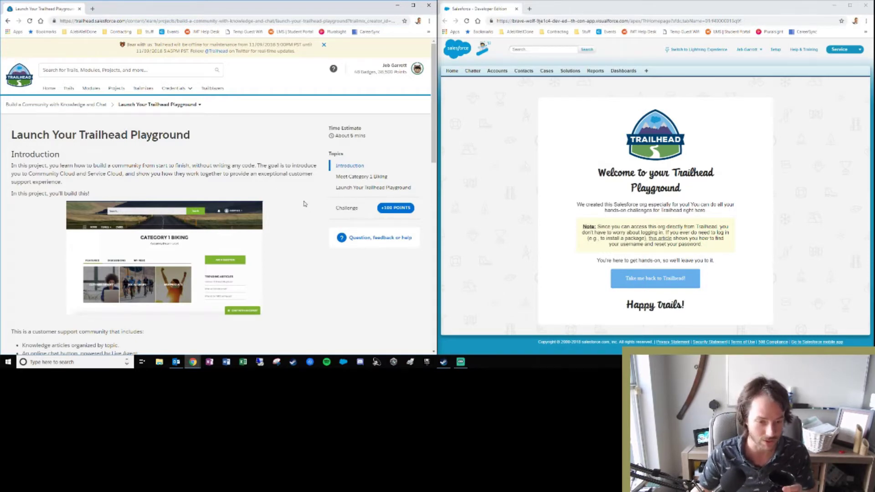
scroll(296, 206, down, 2)
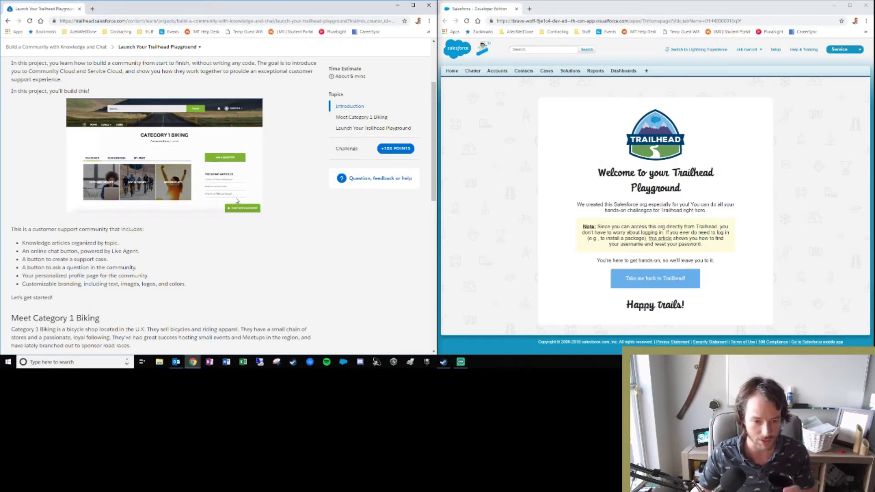
scroll(208, 239, down, 2)
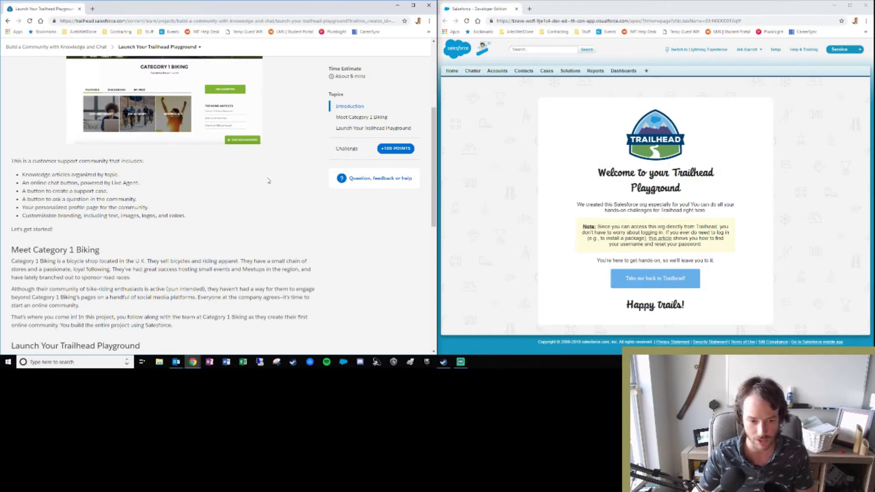
scroll(283, 182, down, 2)
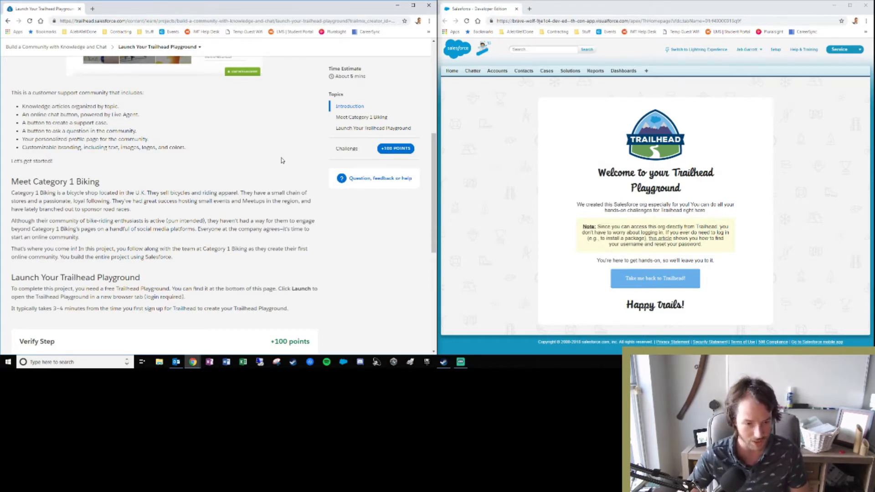
scroll(211, 261, down, 1)
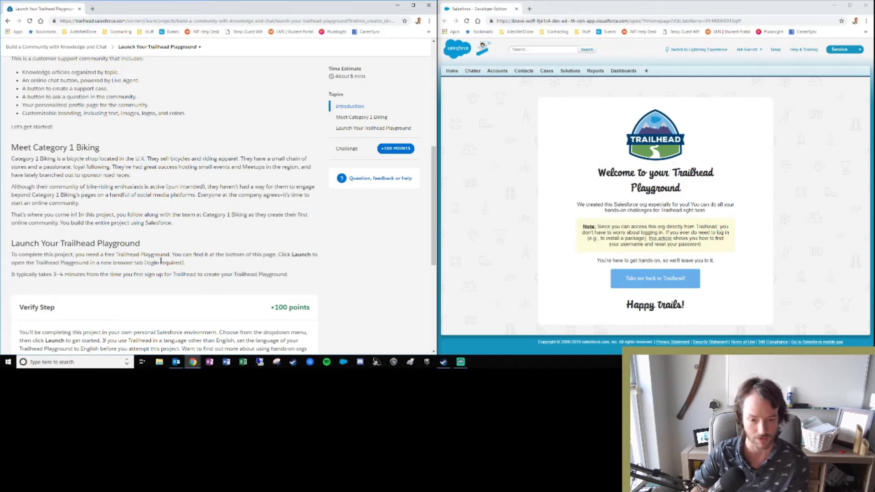
scroll(301, 237, down, 2)
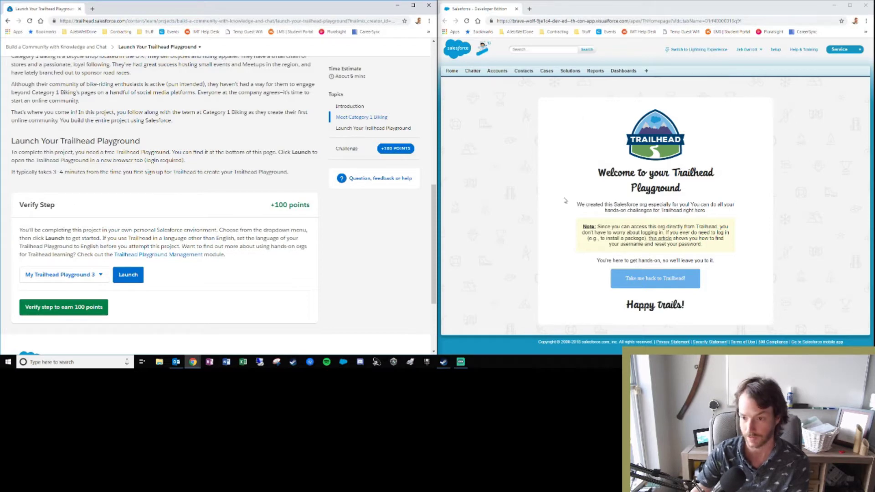
Step: Verify the playground launch step and continue to the Enable Live Agent and Communities step
click(91, 308)
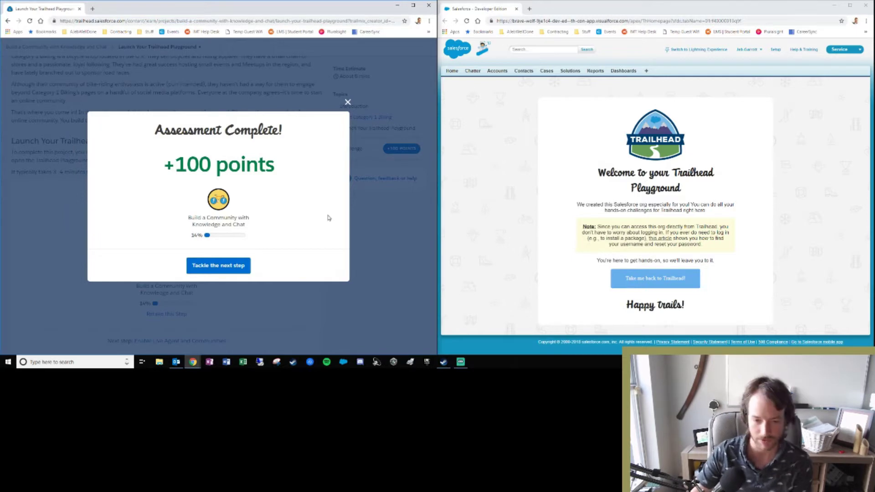
click(212, 273)
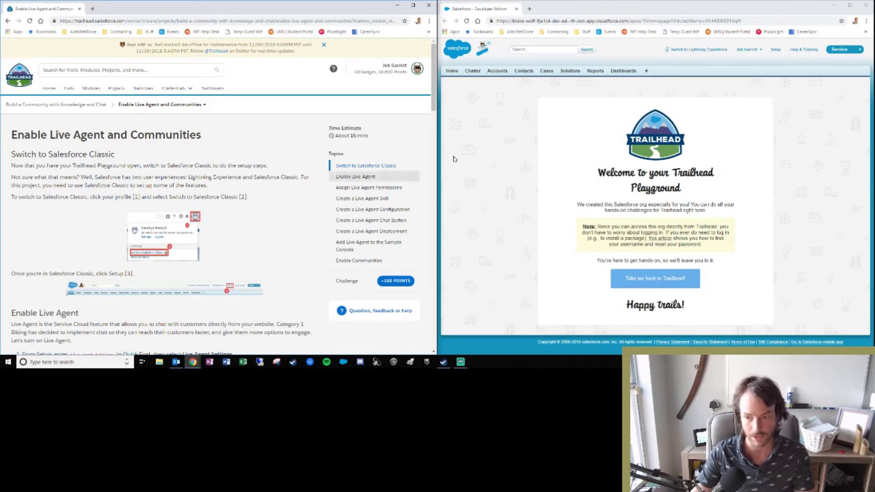
Step: Switch the playground org to Lightning Experience and return it to Salesforce Classic
click(574, 41)
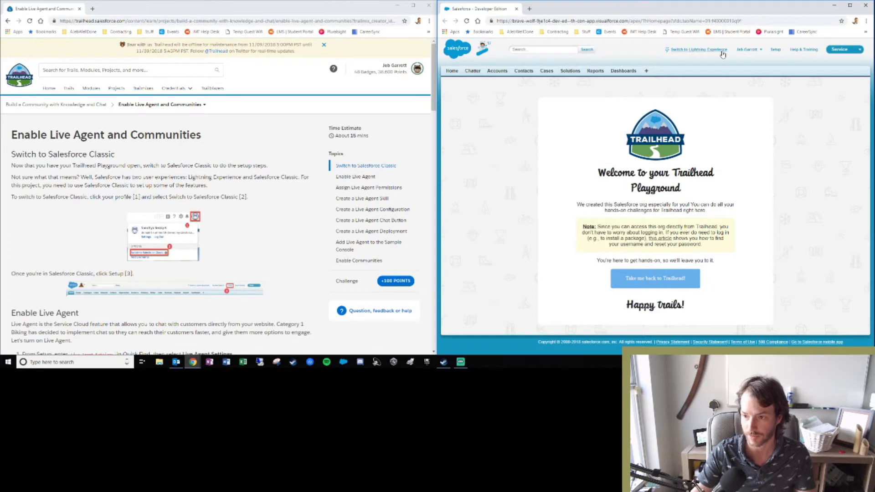
click(749, 49)
click(734, 91)
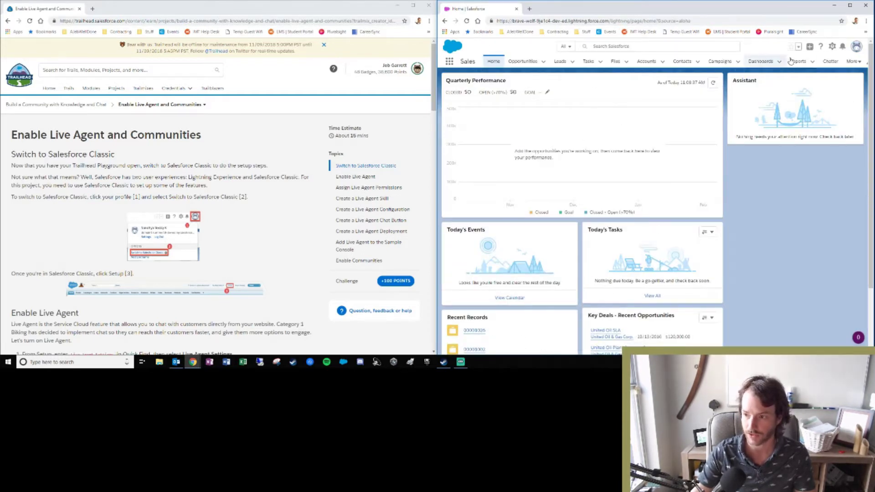
click(856, 47)
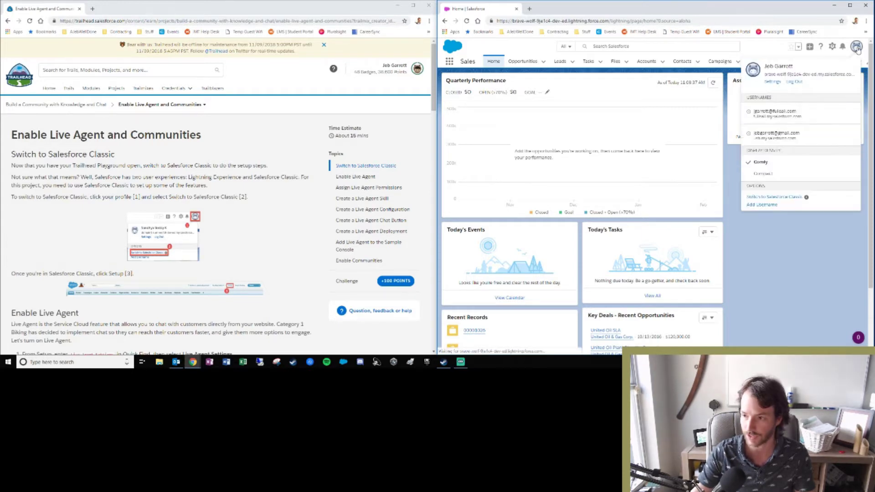
click(768, 199)
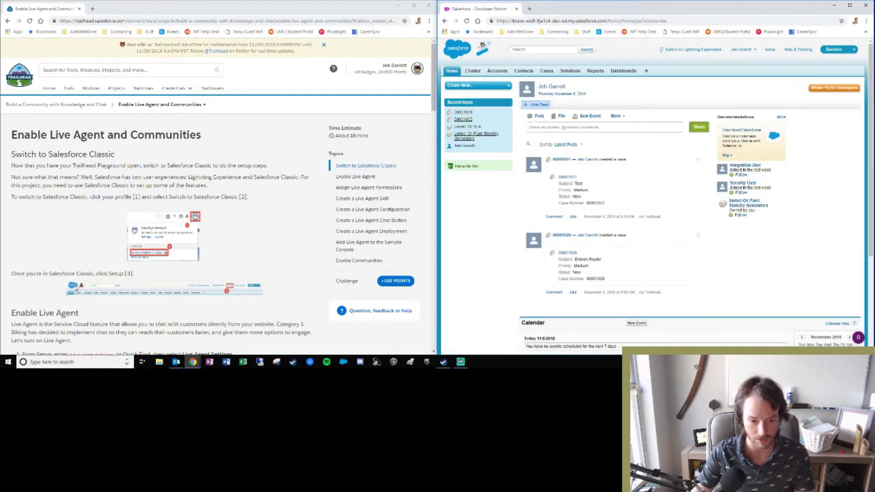
Step: Open Setup in the playground org, bring the Enable Live Agent instructions into view and dismiss the Windows Defender notification
click(769, 50)
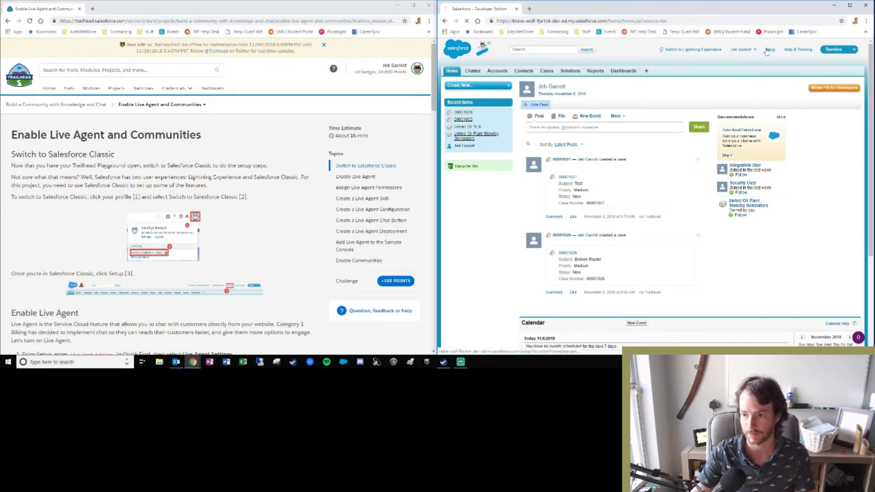
scroll(288, 238, down, 2)
scroll(288, 238, down, 3)
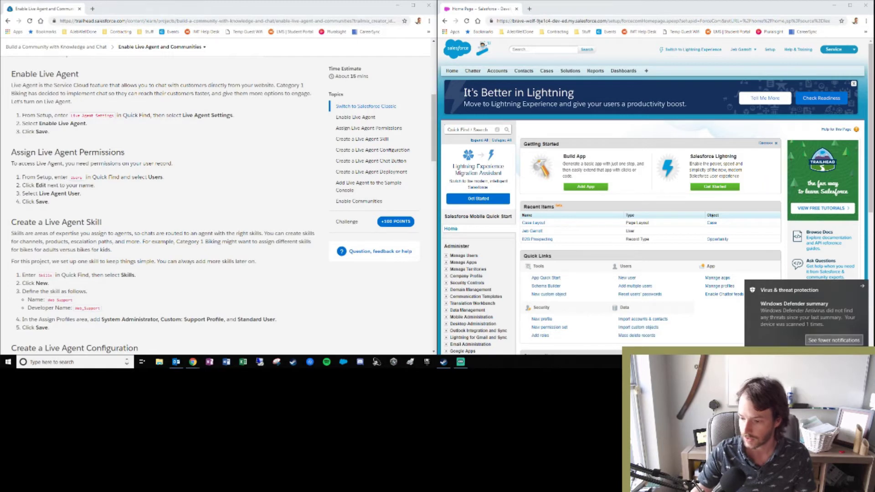
click(863, 288)
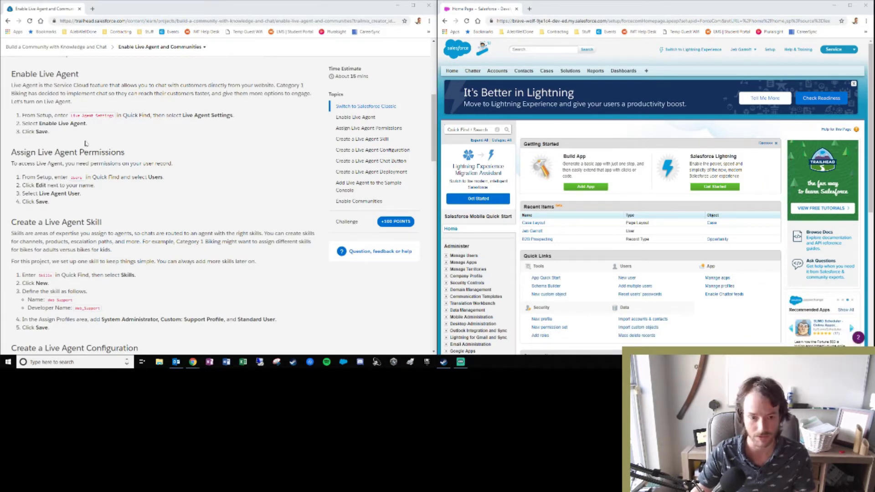
Step: Search Setup for "live", open Live Agent Settings, enable Live Agent and save the setting
click(554, 168)
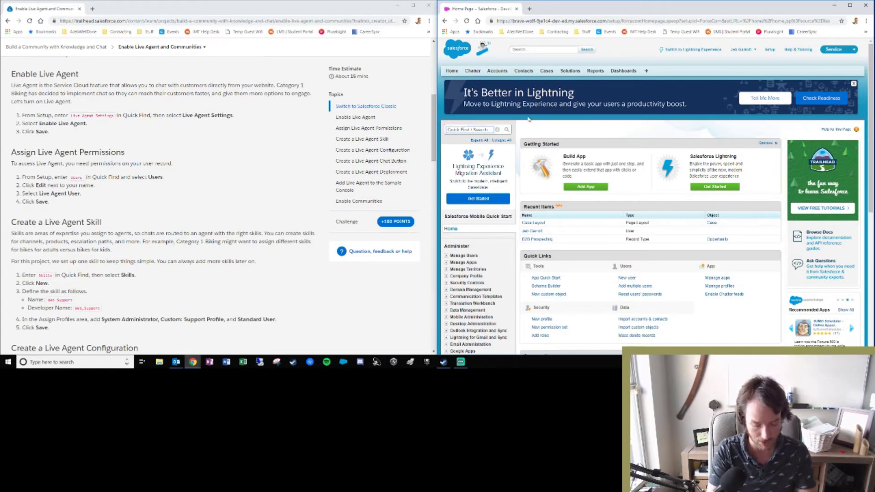
text(live)
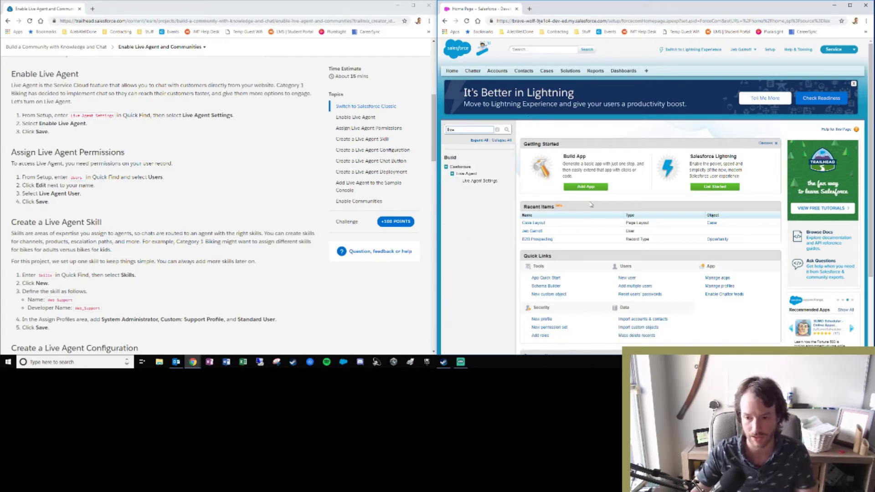
click(488, 181)
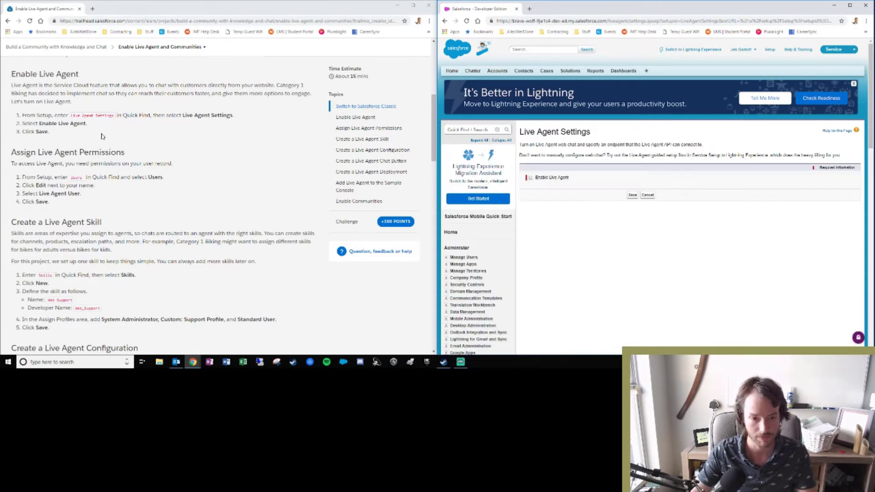
click(530, 178)
click(632, 195)
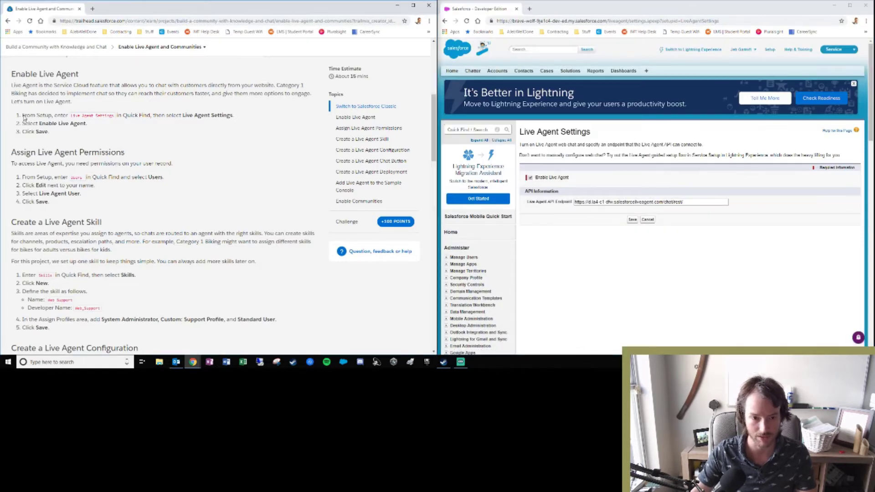
mouse_move(49, 132)
mouse_down()
mouse_move(13, 94)
mouse_move(54, 120)
mouse_up()
click(72, 134)
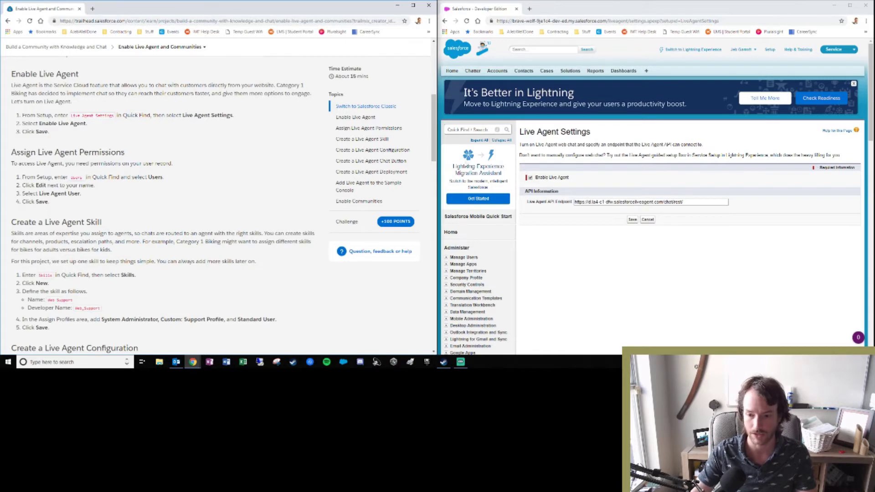
Step: Search Setup for "users" and open the Users page
click(463, 130)
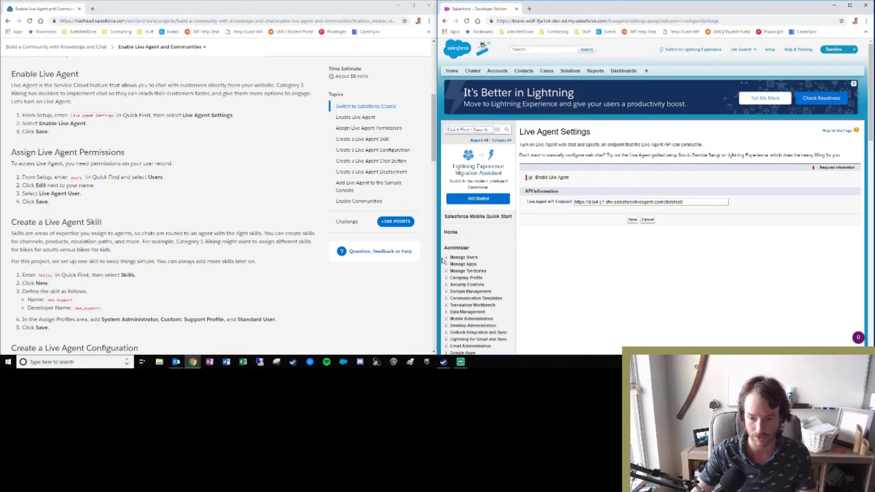
click(472, 129)
text(users)
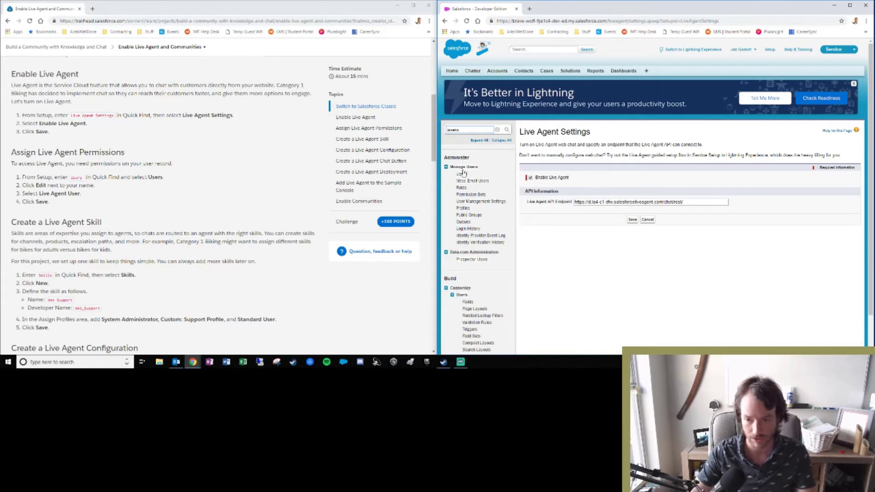
click(461, 176)
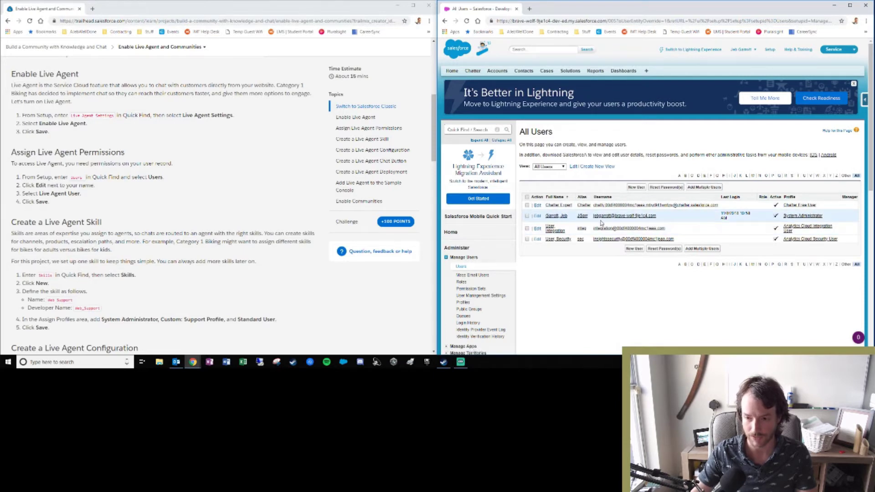
Step: Edit the System Administrator's user record to enable Live Agent User, and save it
click(538, 215)
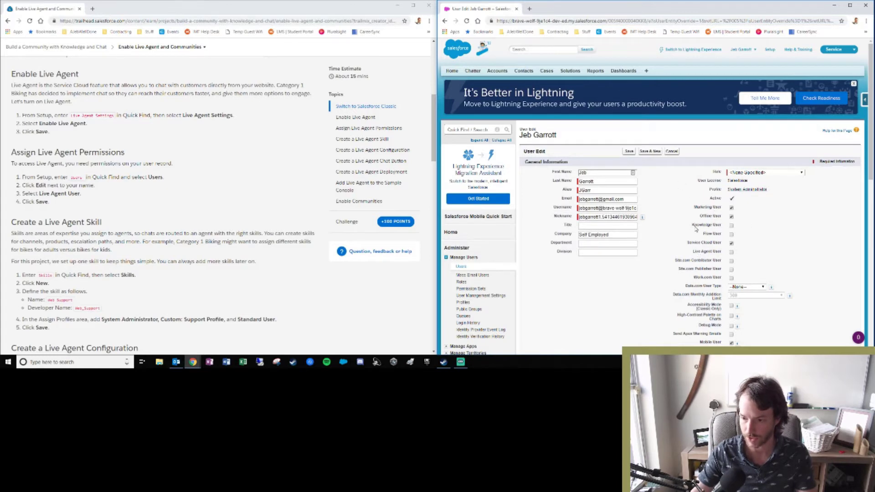
drag(692, 254, 723, 255)
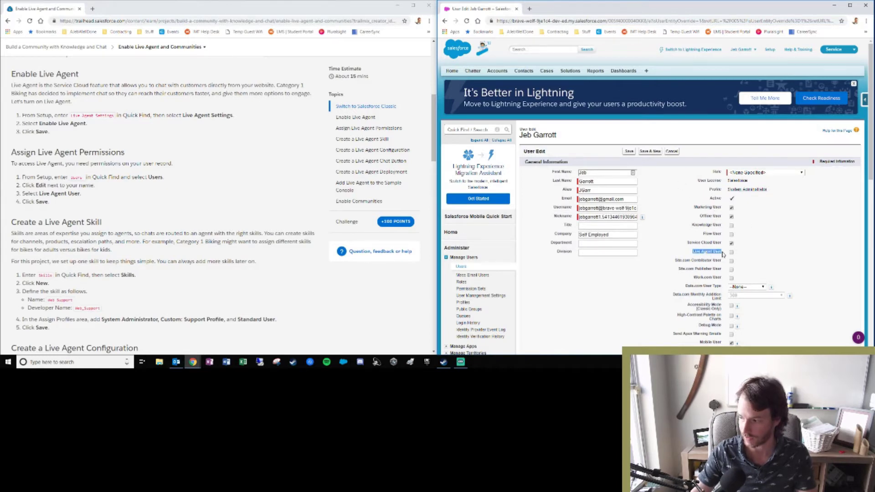
click(750, 252)
click(732, 252)
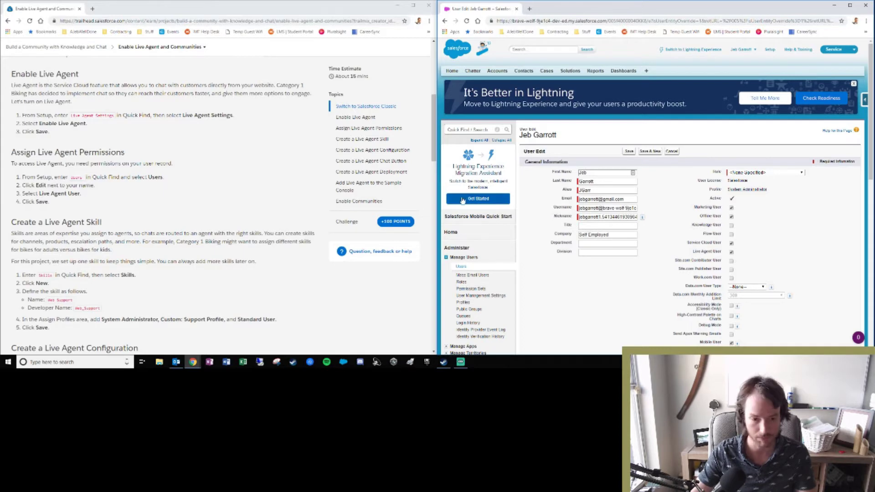
click(629, 151)
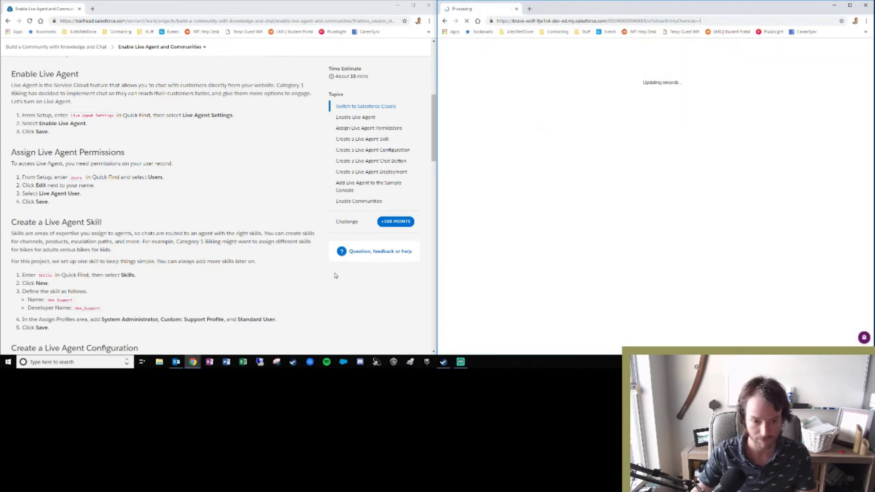
Step: Review the Create a Live Agent Skill instructions, search Setup for "skills" and open the Skills page
scroll(335, 276, down, 3)
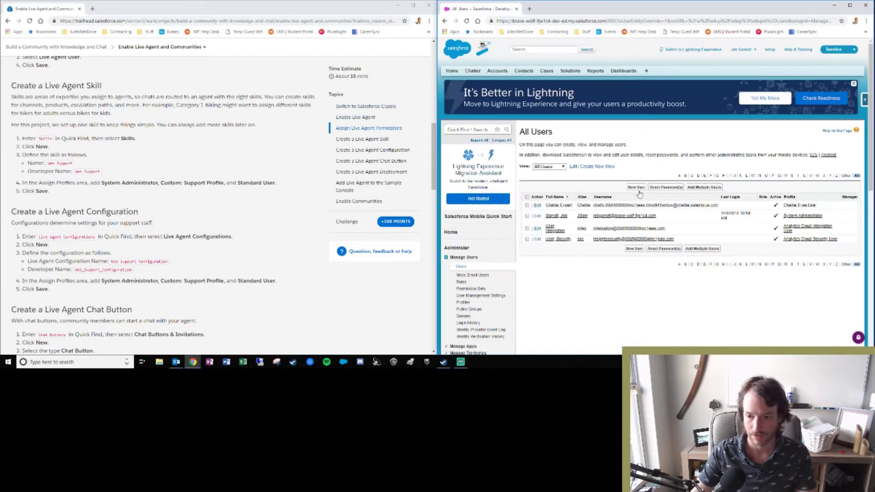
scroll(202, 114, up, 1)
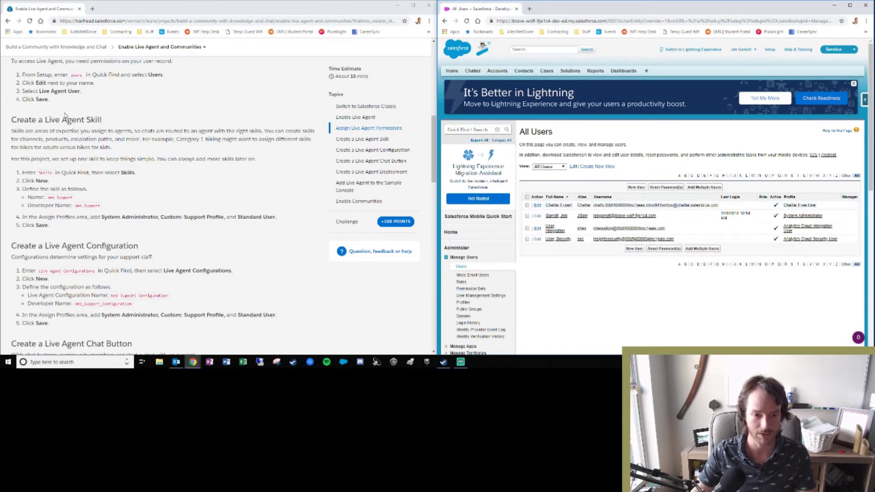
scroll(61, 118, down, 1)
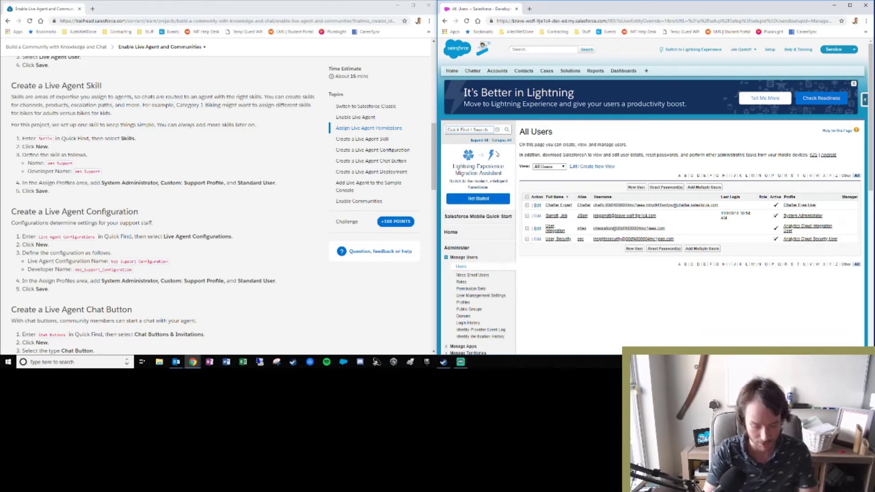
text(skills)
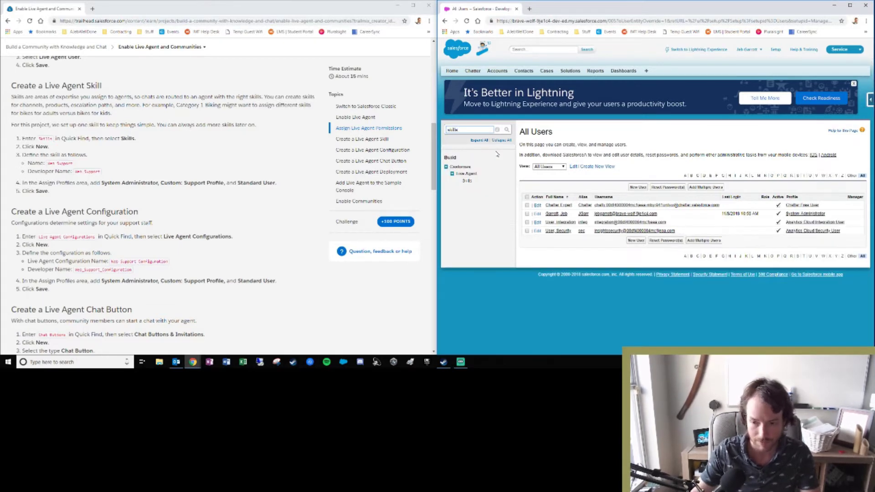
click(467, 182)
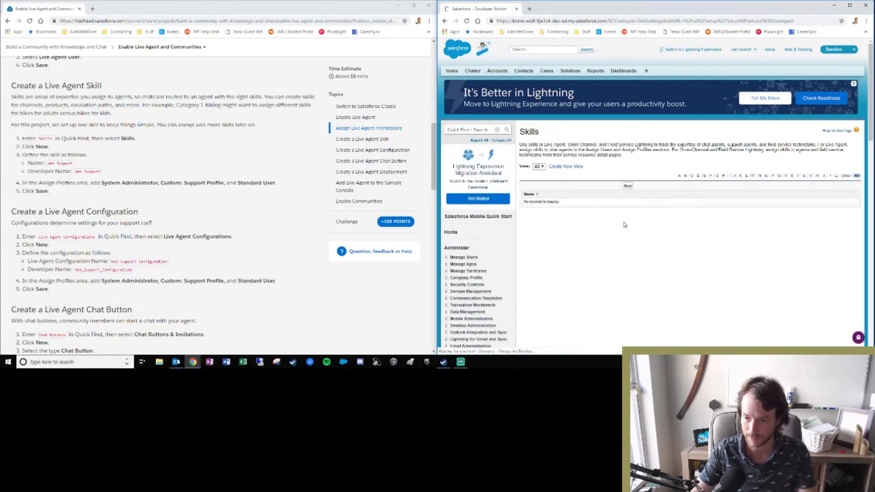
Step: Start a new Live Agent skill and name it Web Support, accepting the developer name filled in for it
click(627, 188)
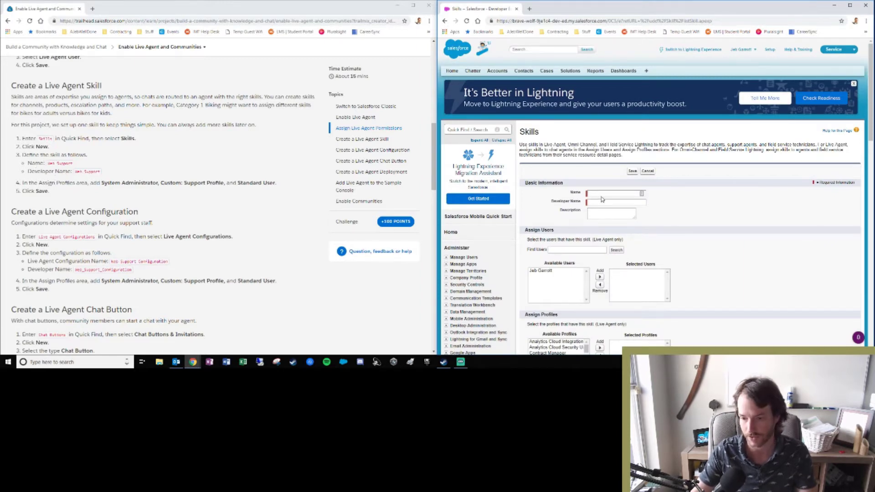
click(621, 193)
text(Web)
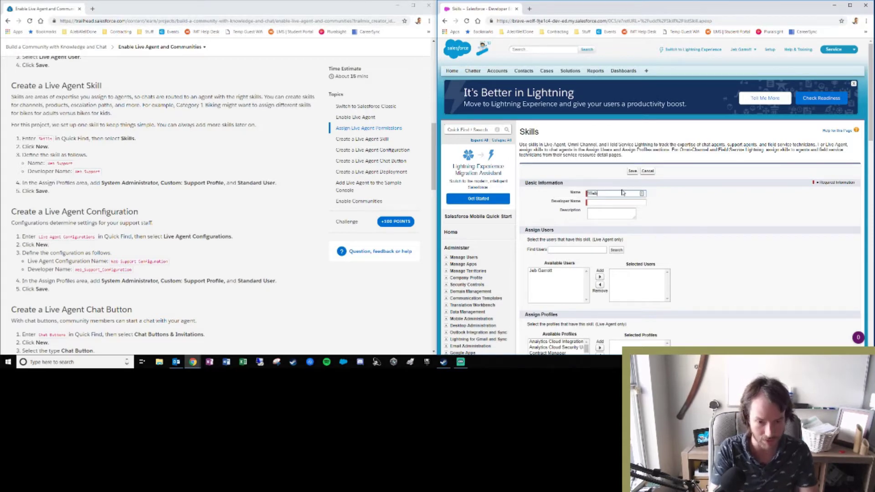
text( Support)
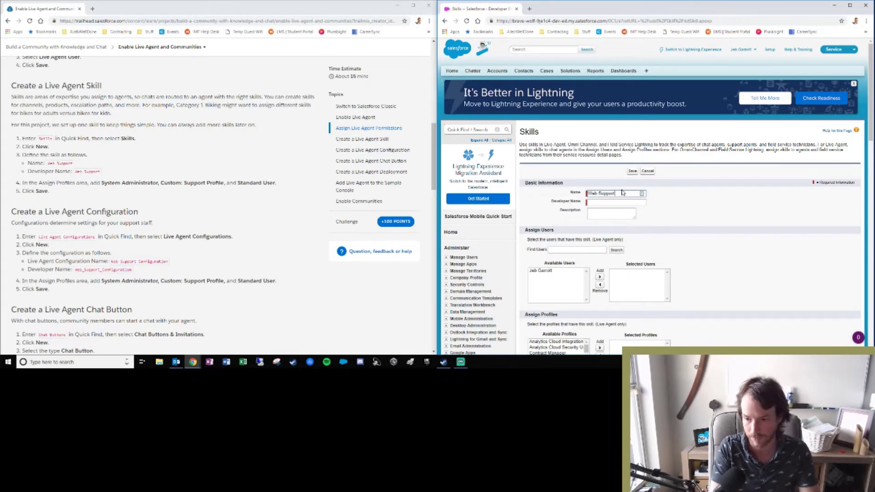
key(Tab)
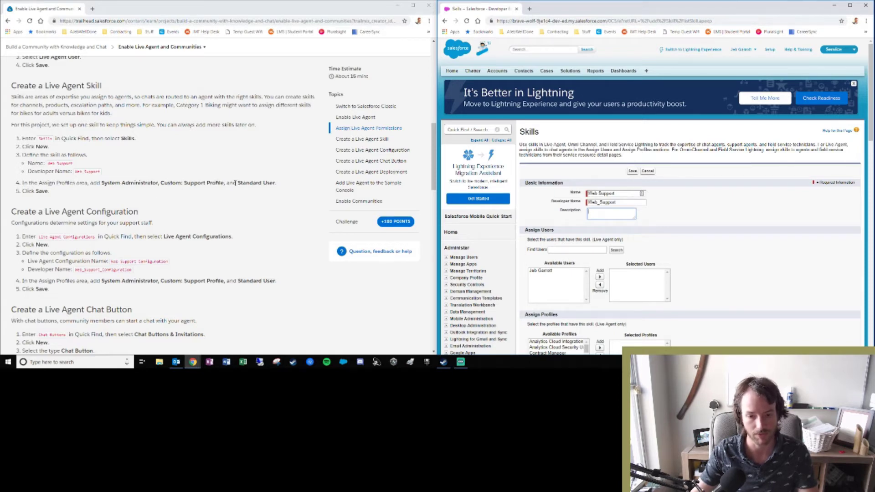
Step: Assign the System Administrator, Custom: Support Profile and Standard User profiles to the Web Support skill, and save it
scroll(573, 183, down, 2)
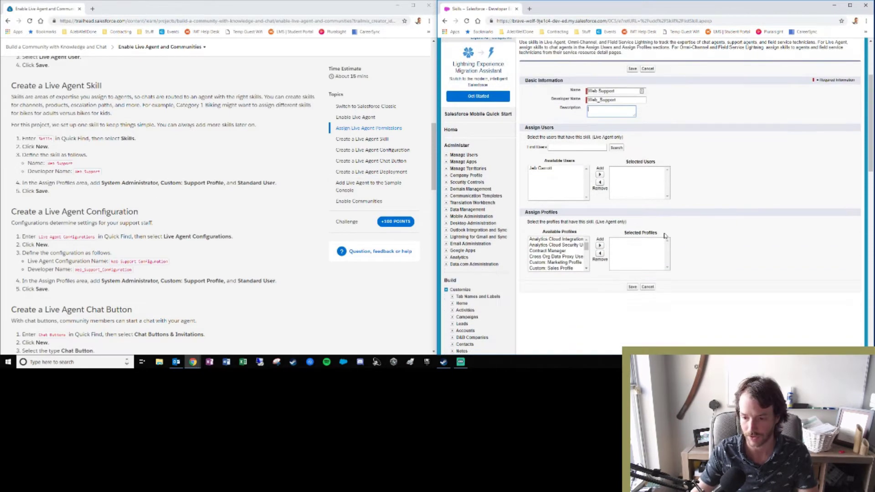
click(557, 257)
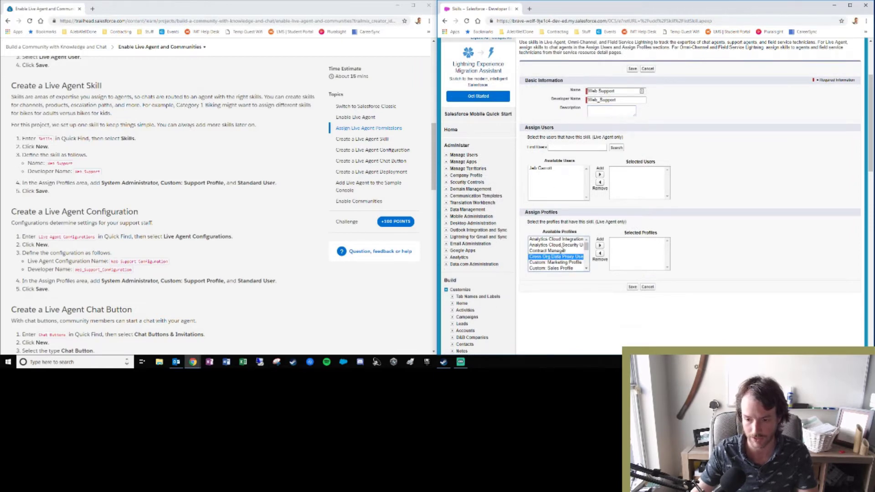
scroll(564, 251, down, 3)
click(552, 262)
click(600, 249)
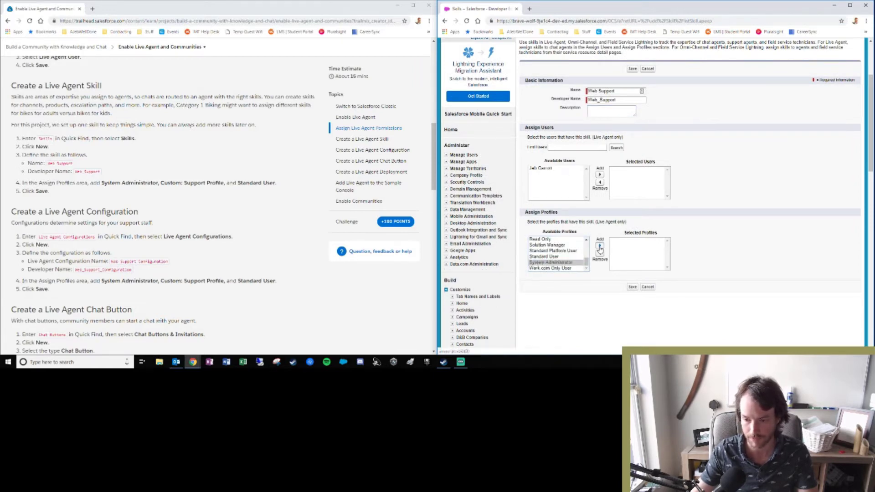
scroll(564, 252, up, 3)
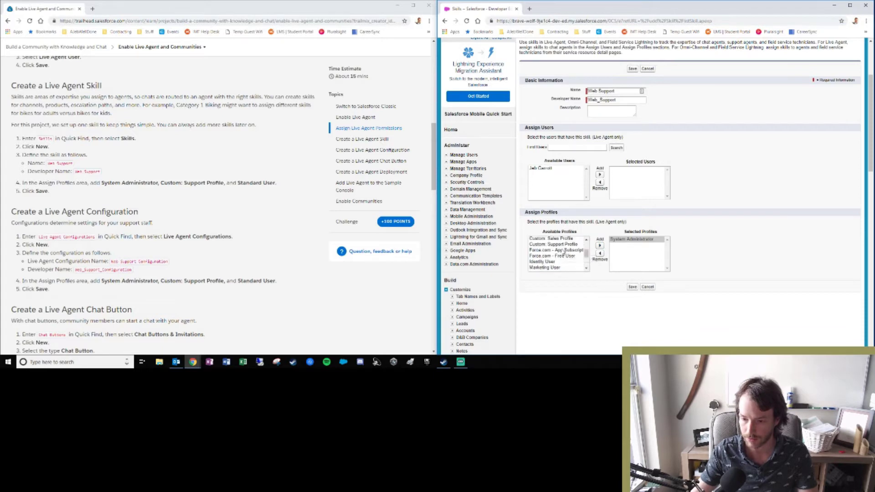
click(556, 244)
click(600, 246)
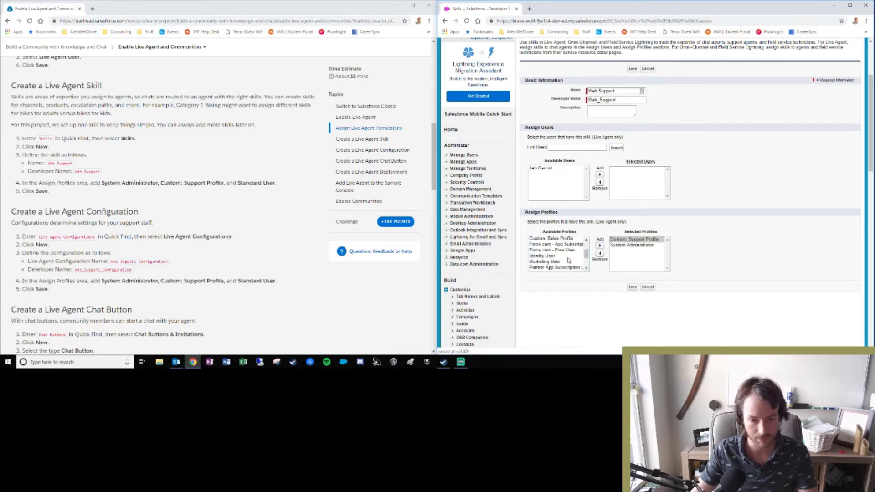
scroll(562, 262, down, 2)
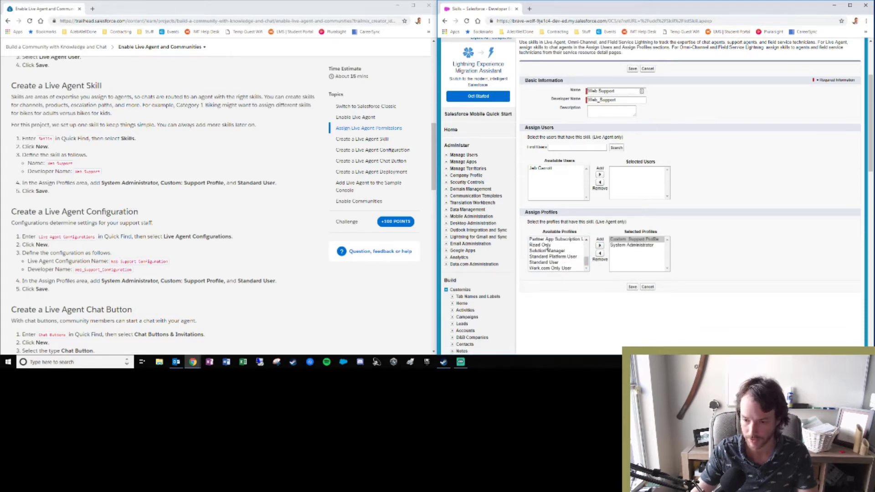
click(543, 262)
click(600, 245)
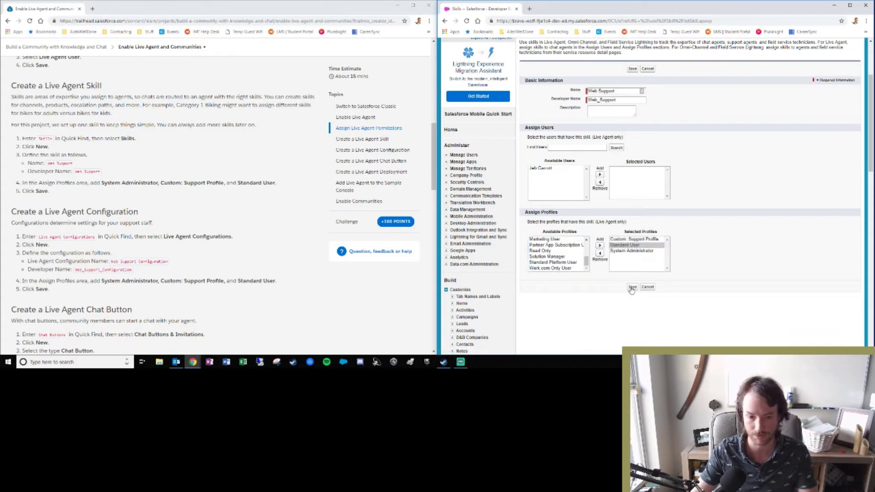
click(632, 287)
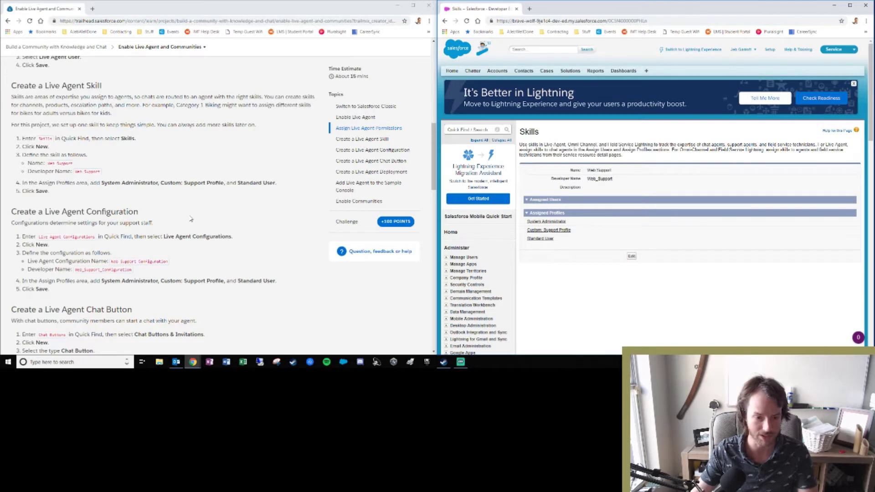
Step: Review the Create a Live Agent Configuration instructions, search Setup for "live agent confi" and open the Live Agent Configurations page
scroll(121, 201, down, 3)
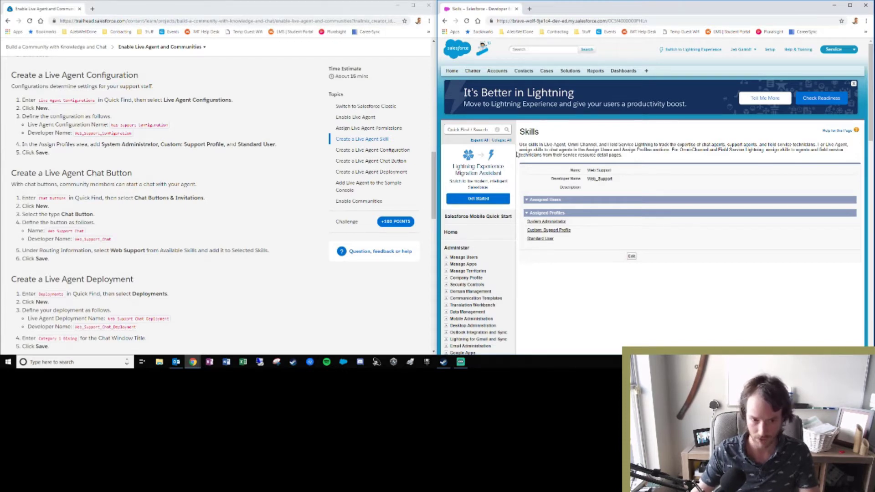
click(493, 130)
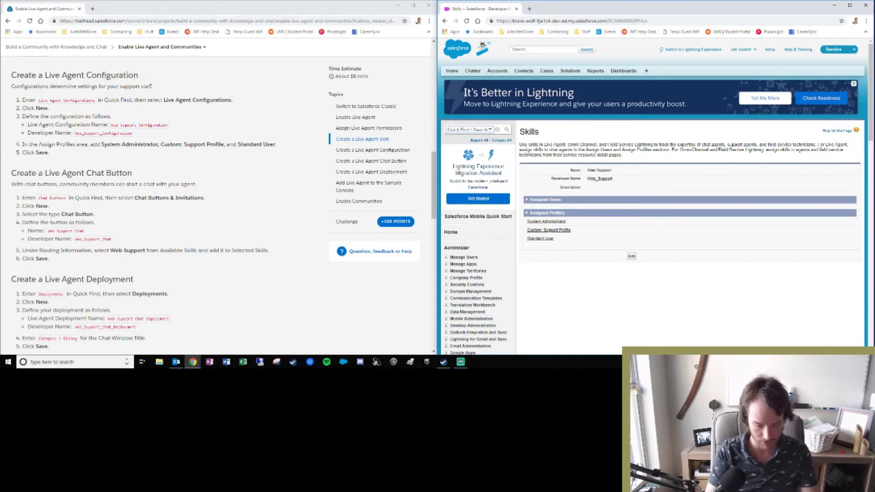
text(live agent)
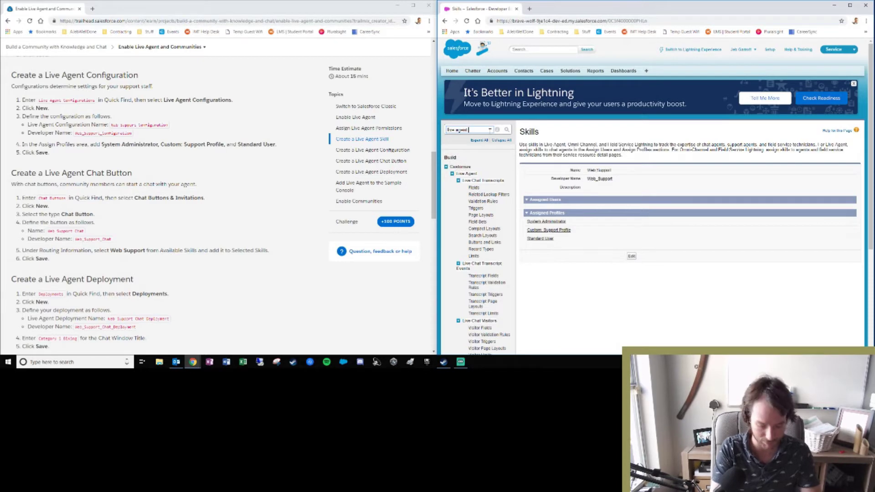
text( confi)
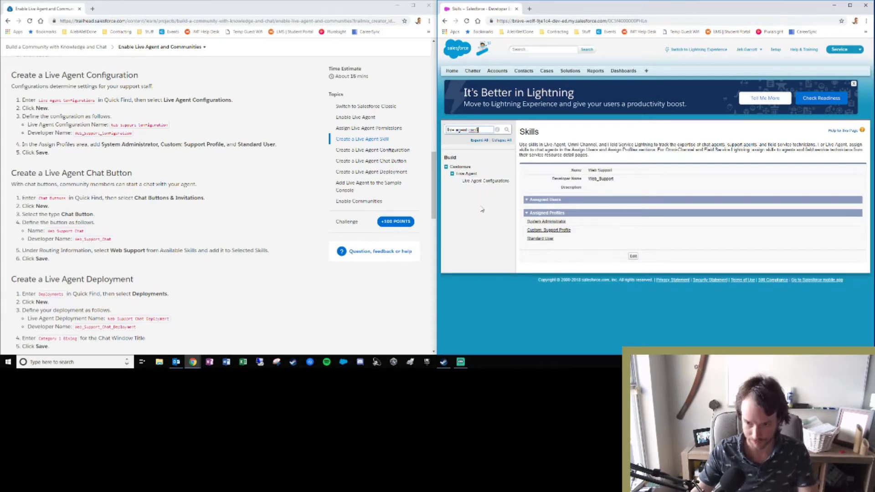
click(486, 183)
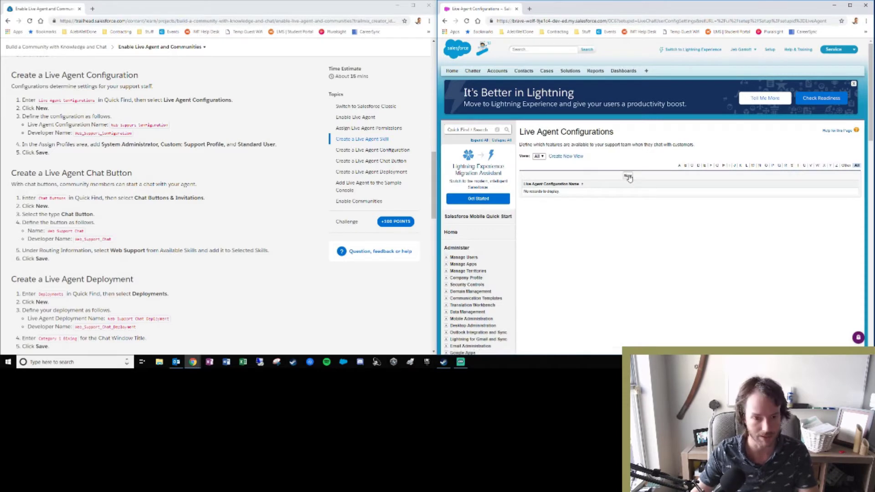
Step: Start a new Live Agent configuration and name it Web Support Configuration, accepting the developer name filled in for it
click(630, 178)
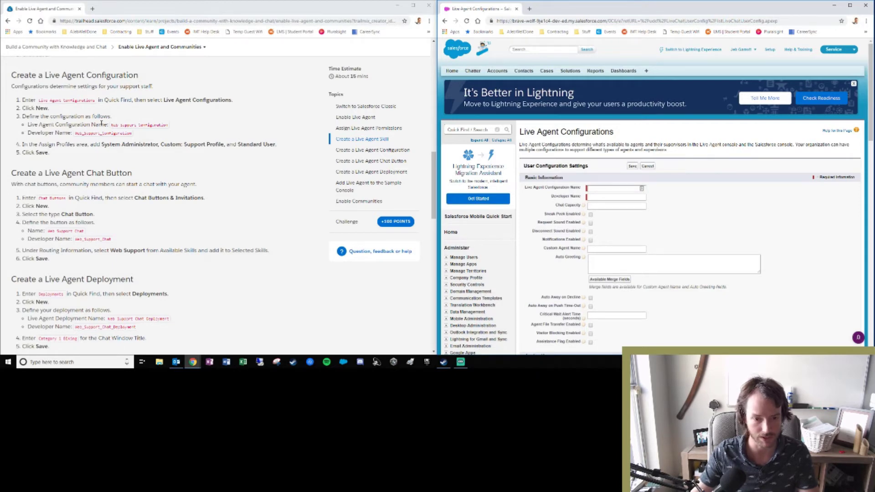
click(617, 188)
text(Web Sup)
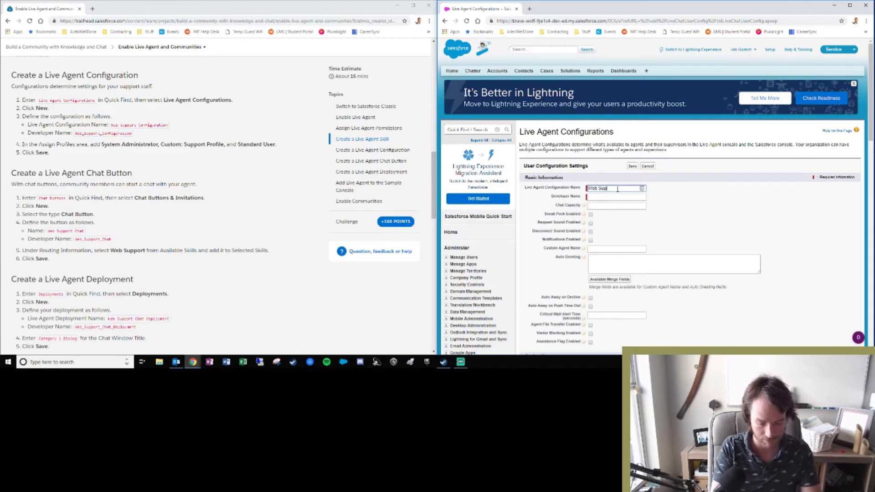
text(port Conf)
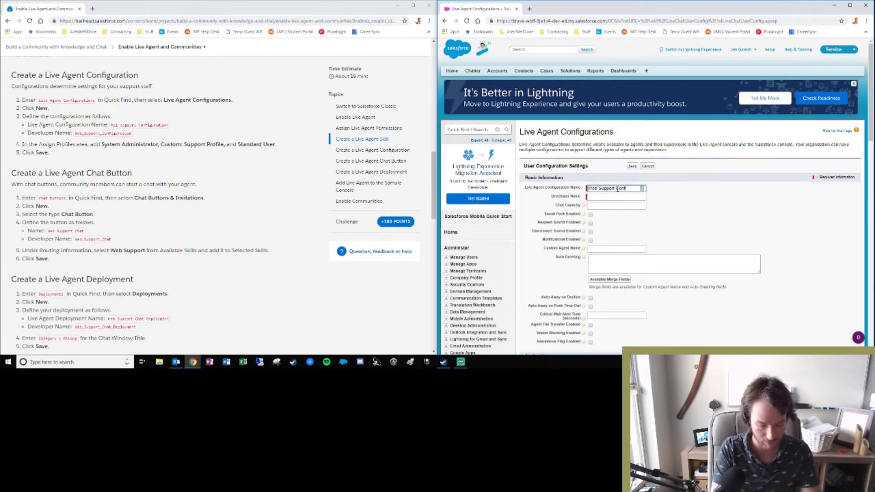
text(iguration)
key(Tab)
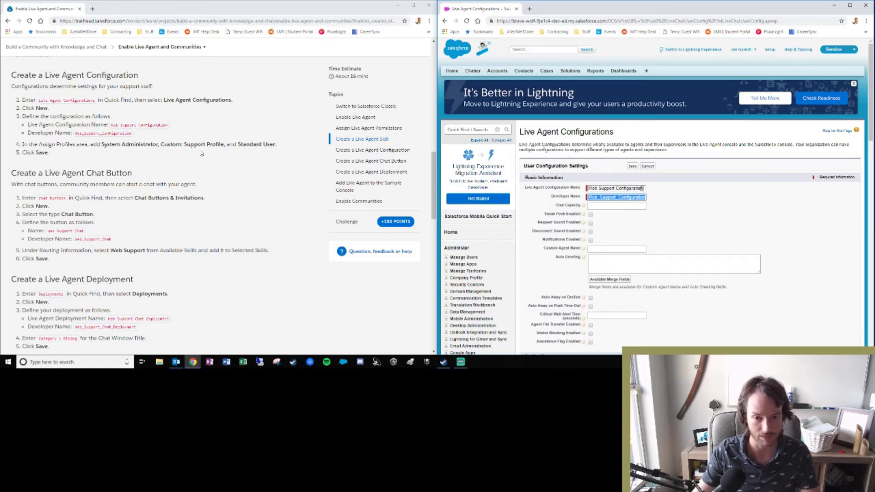
click(688, 208)
Step: Assign the System Administrator, Custom: Support Profile and Standard User profiles to the Web Support Configuration, and save it
scroll(587, 231, down, 4)
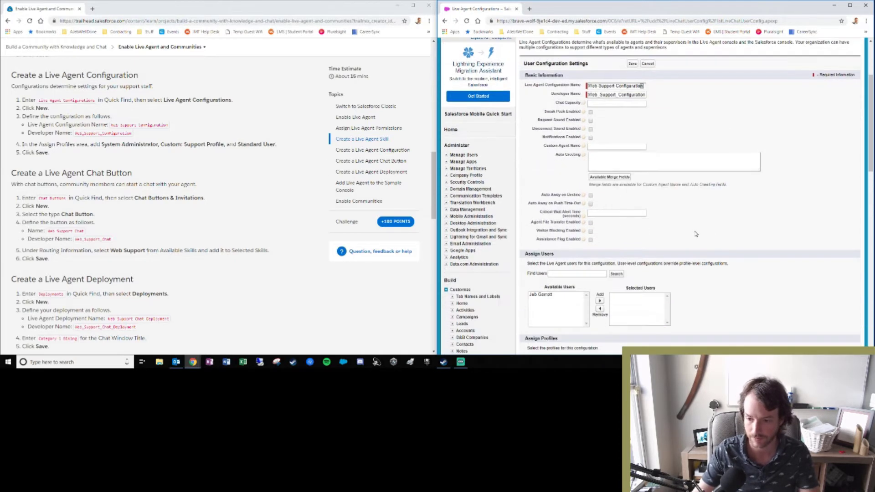
scroll(588, 232, down, 2)
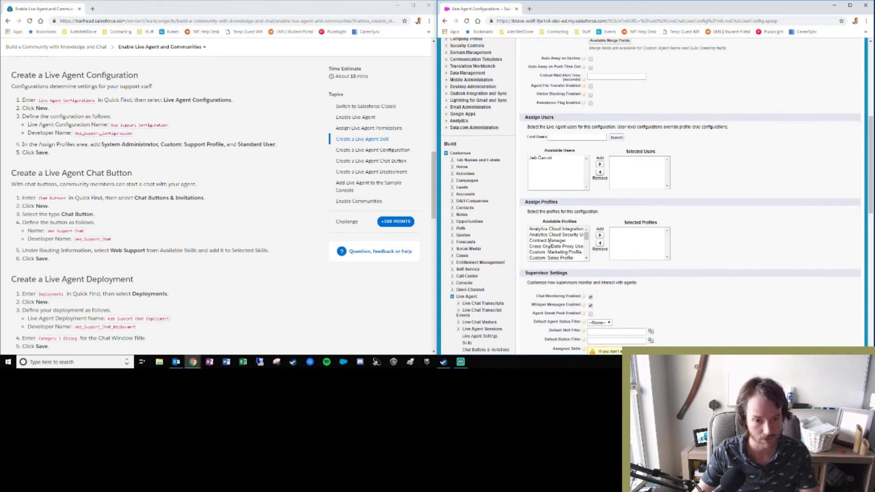
scroll(549, 246, down, 5)
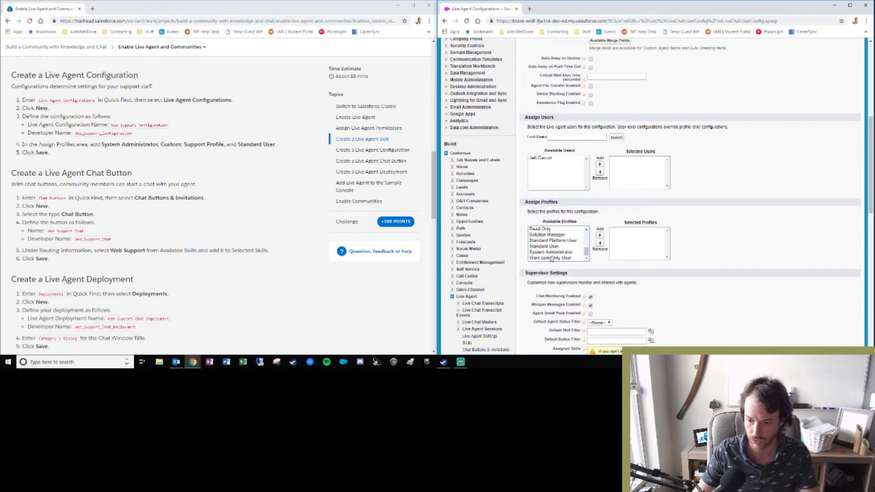
click(551, 252)
click(600, 235)
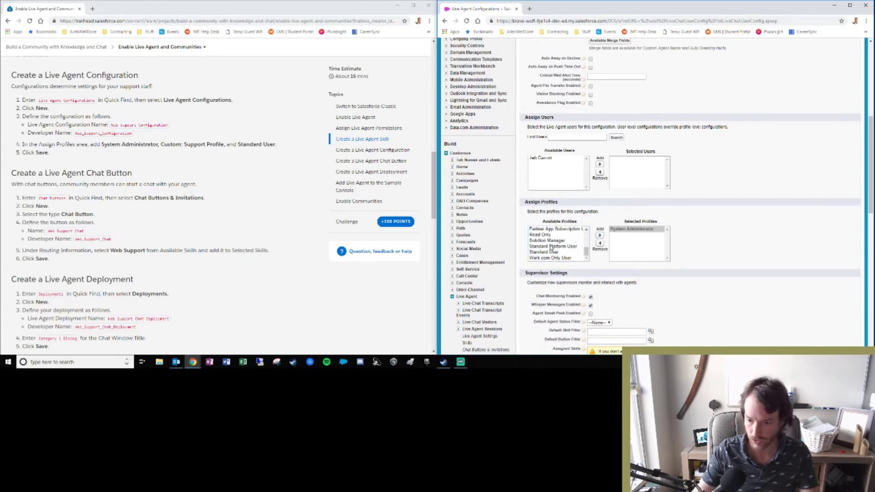
scroll(552, 251, up, 5)
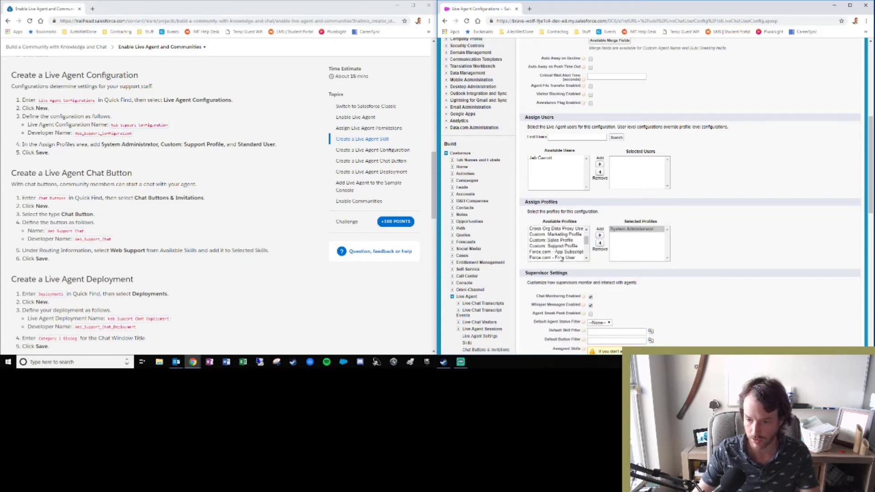
scroll(560, 255, down, 1)
click(564, 231)
click(599, 235)
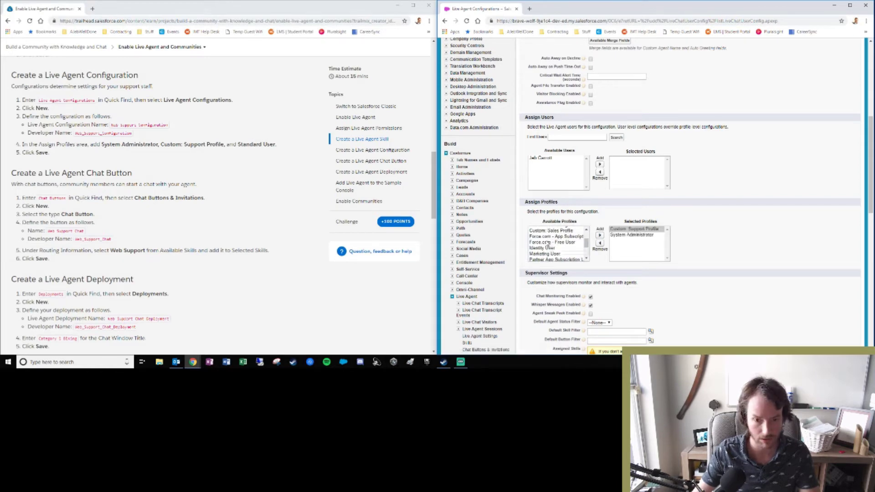
scroll(552, 249, down, 2)
click(549, 252)
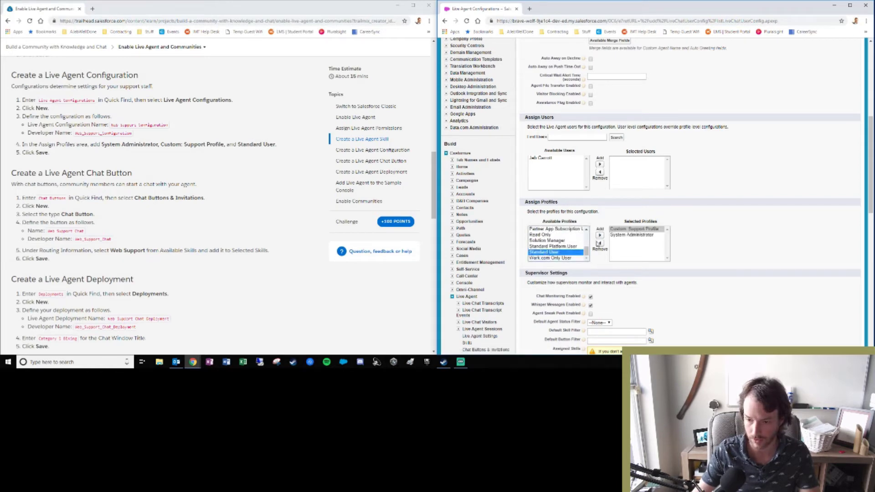
click(600, 236)
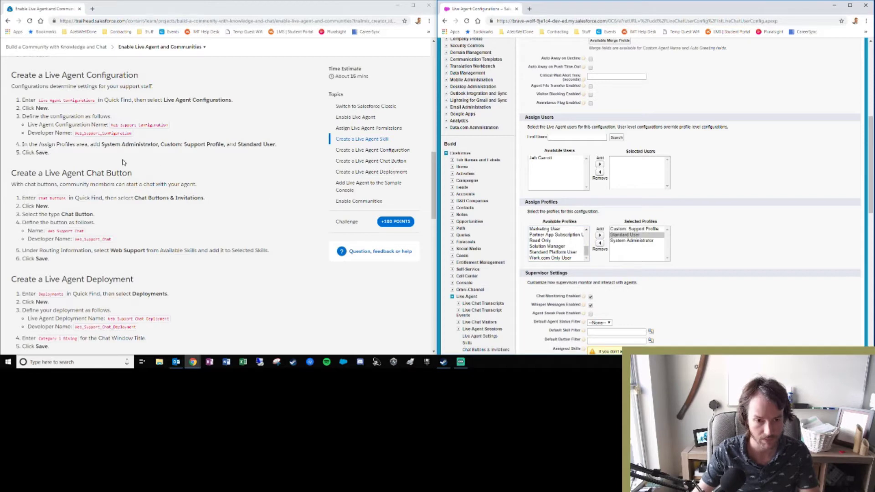
scroll(638, 224, down, 12)
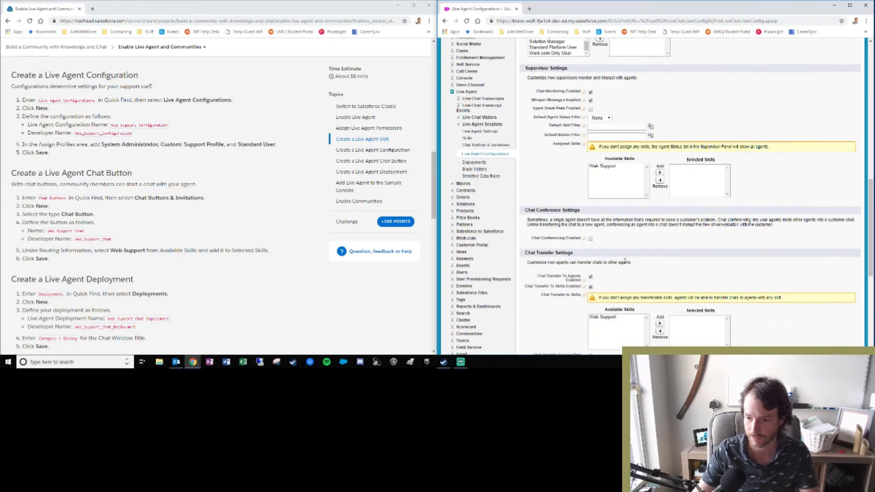
click(632, 200)
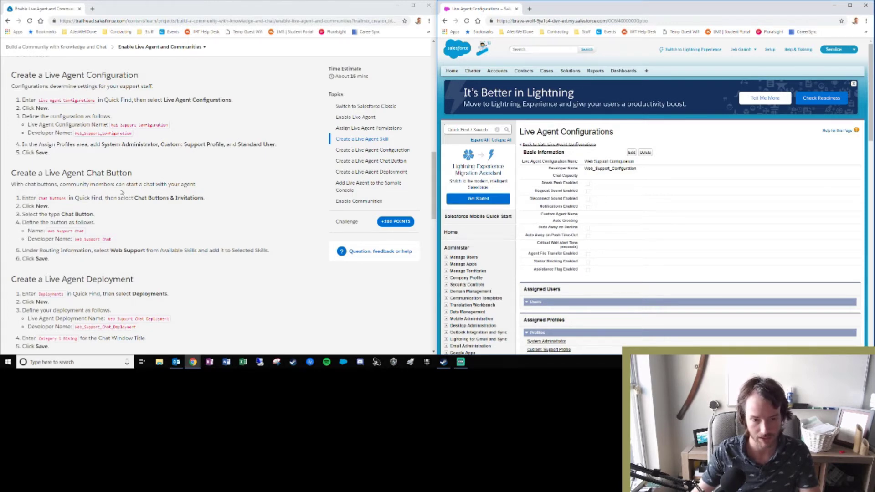
Step: Search Setup for "chat bu", open the Chat Buttons & Invitations page and start a new chat button record
click(461, 128)
text(chat butt)
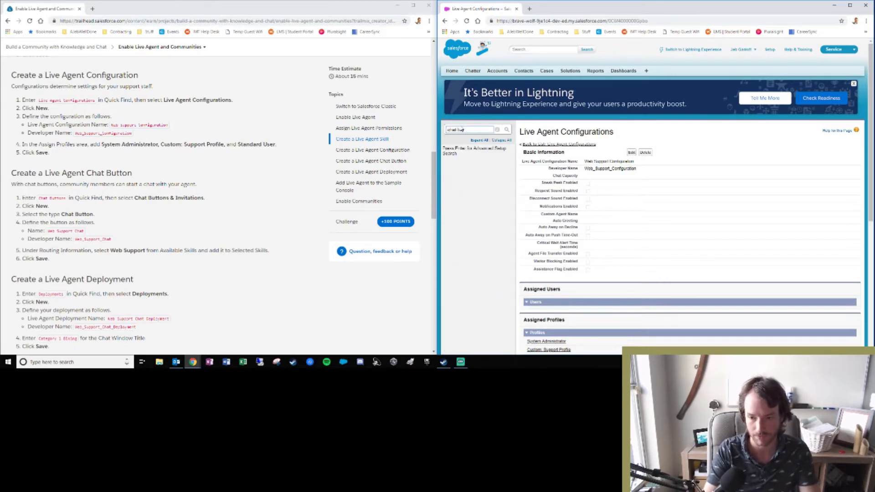
key(BackSpace)
key(BackSpace)
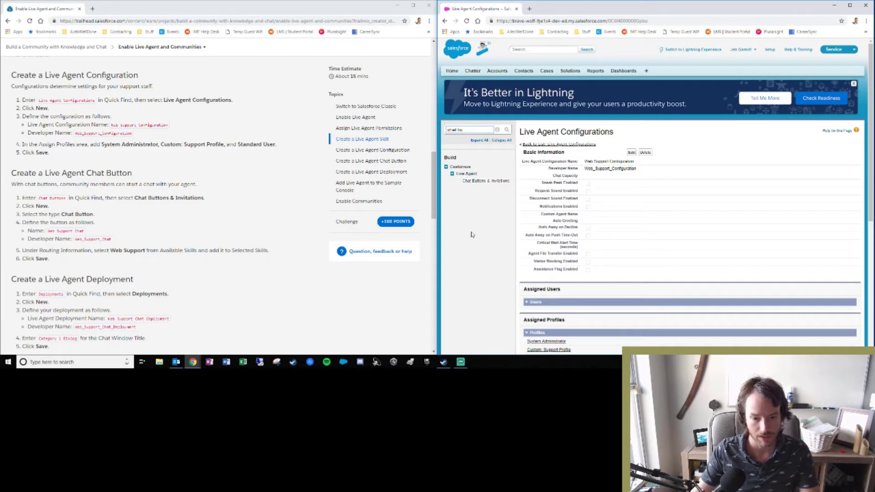
click(486, 181)
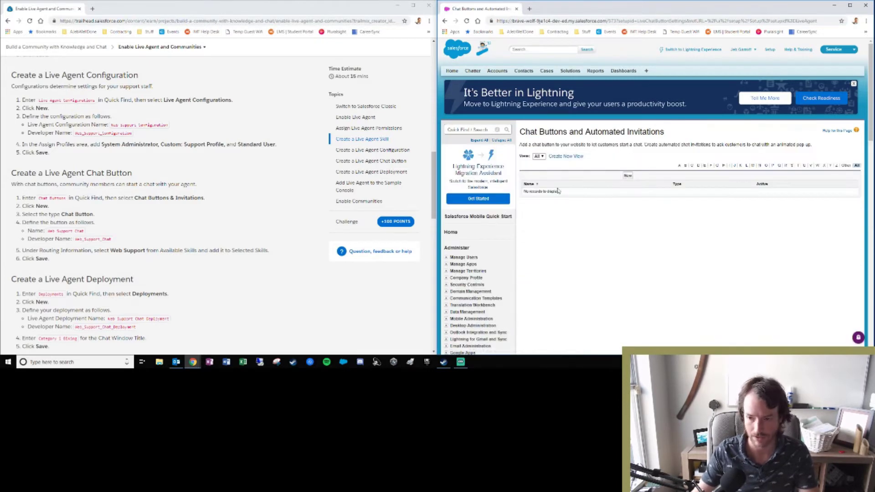
click(628, 176)
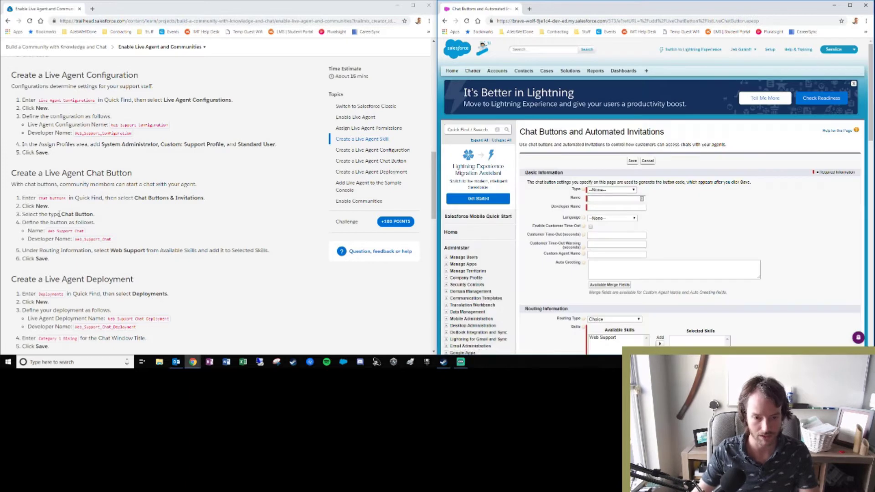
Step: Set the new chat button record's type to Chat Button, as the Create a Live Agent Chat Button instructions specify
drag(25, 214, 86, 217)
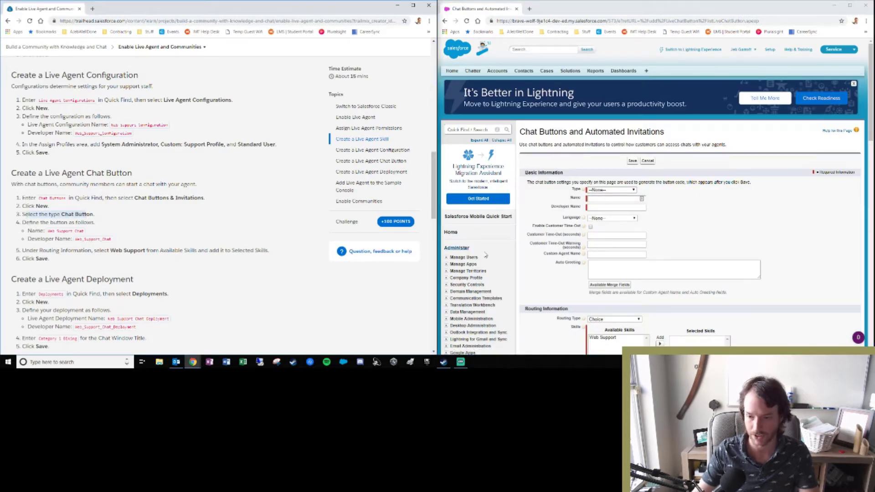
click(616, 189)
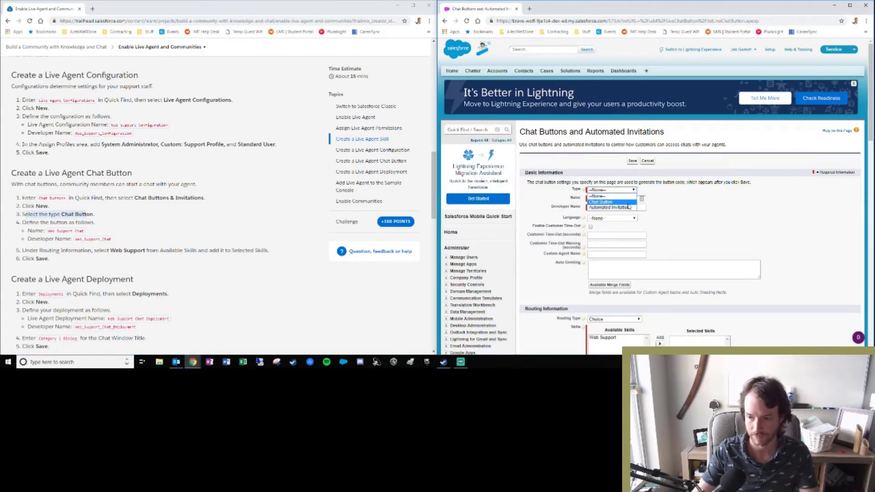
click(628, 204)
click(610, 192)
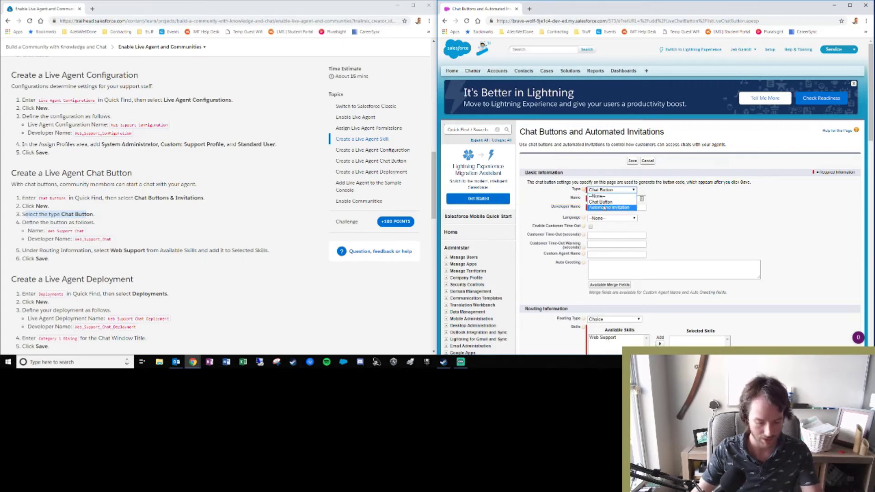
click(615, 201)
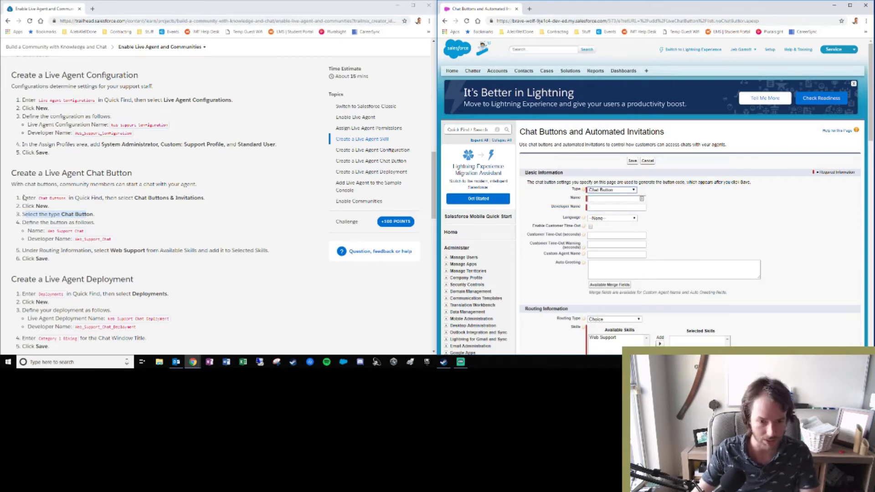
Step: Name the chat button Web Support Chat and accept the developer name filled in for it
click(53, 233)
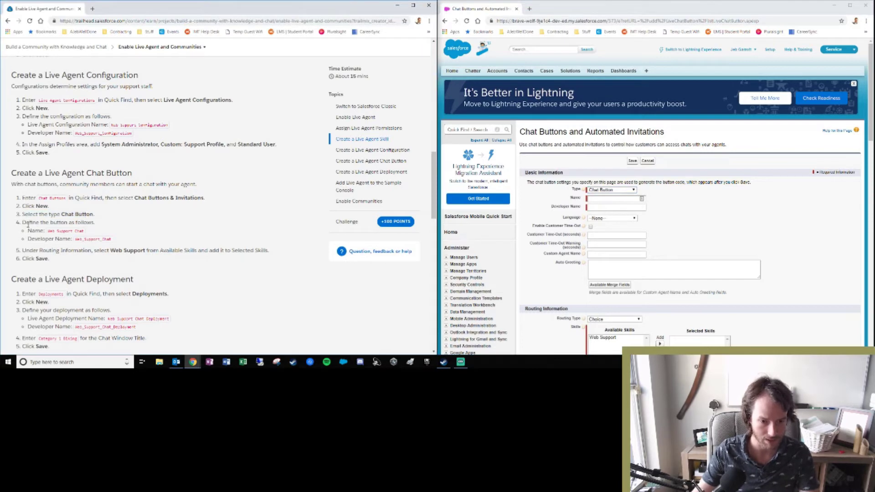
click(599, 201)
text(Web Supp)
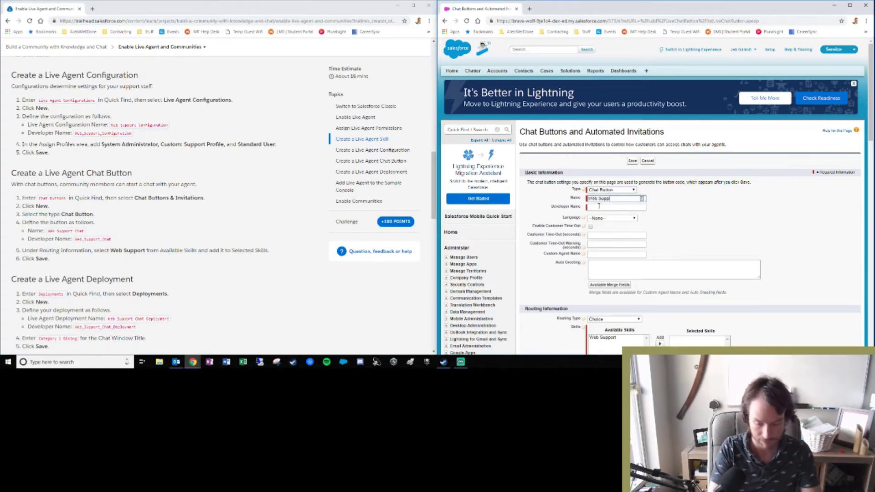
text(ort Chat)
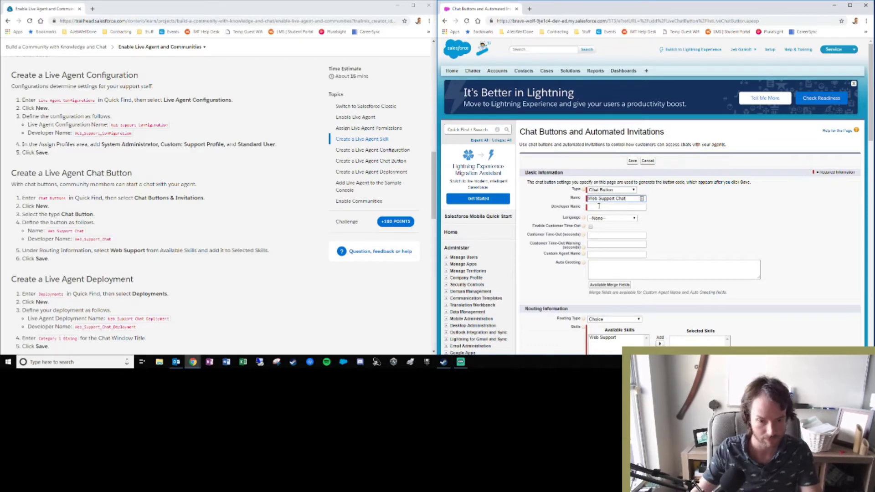
click(660, 217)
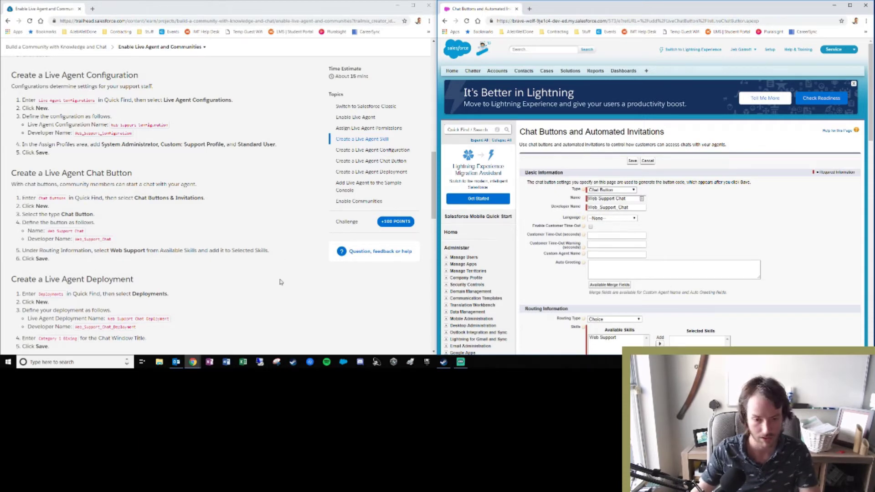
Step: Add the Web Support skill to the chat button's selected skills under Routing Information, and save the button
scroll(687, 239, down, 3)
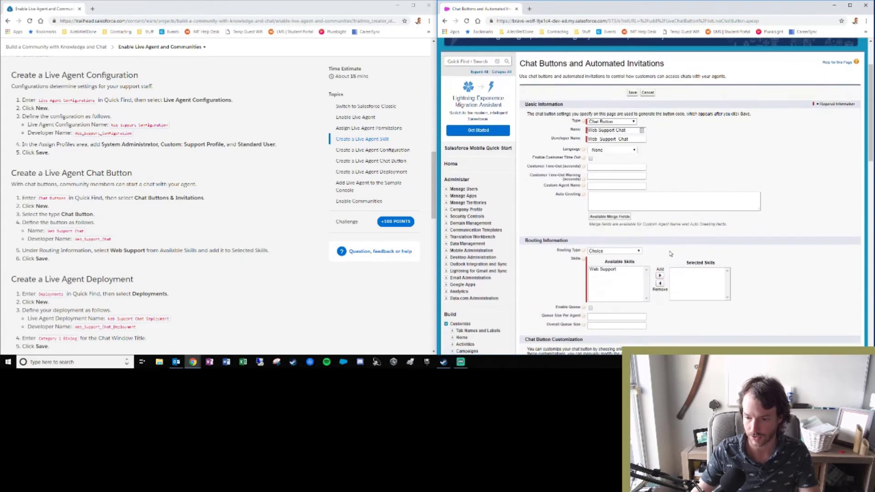
click(603, 202)
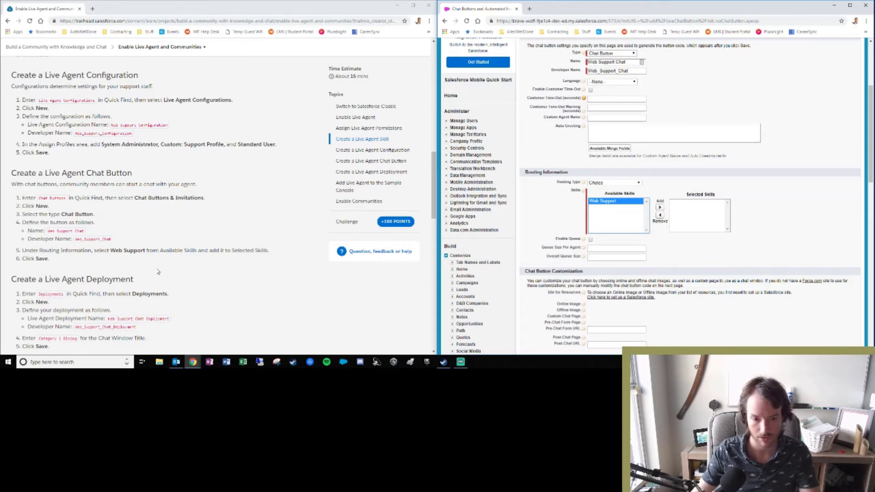
click(660, 207)
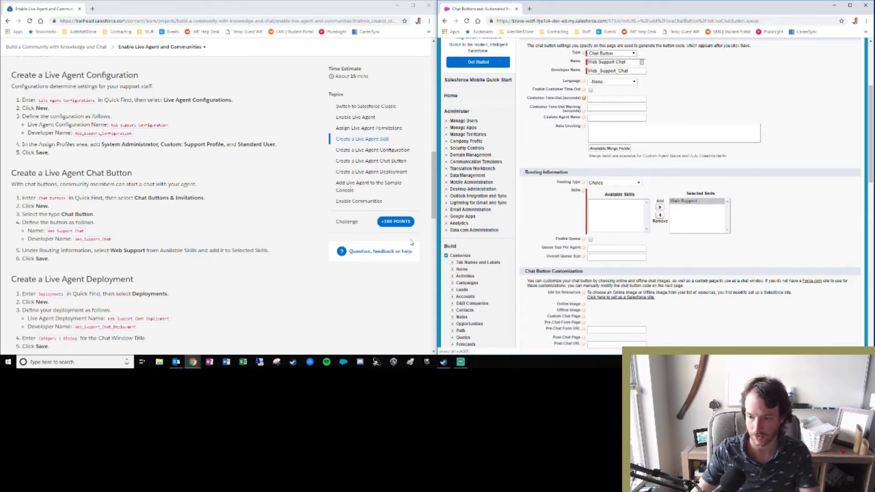
scroll(636, 237, down, 3)
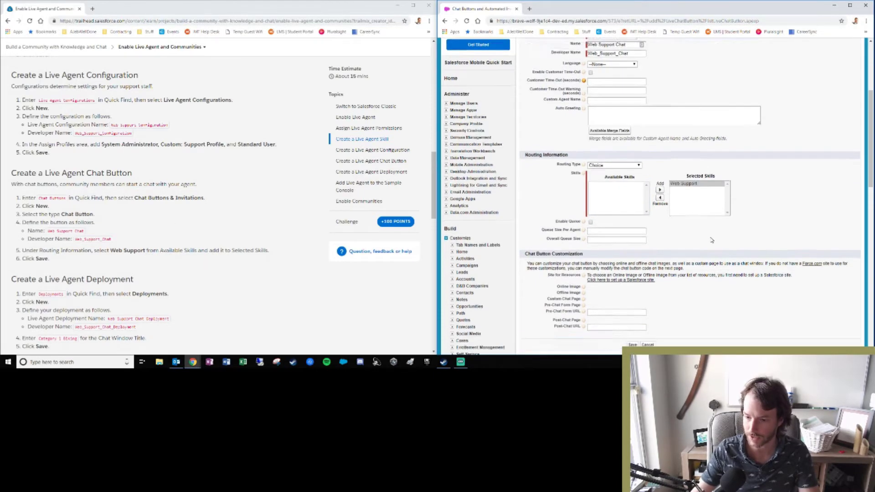
click(633, 227)
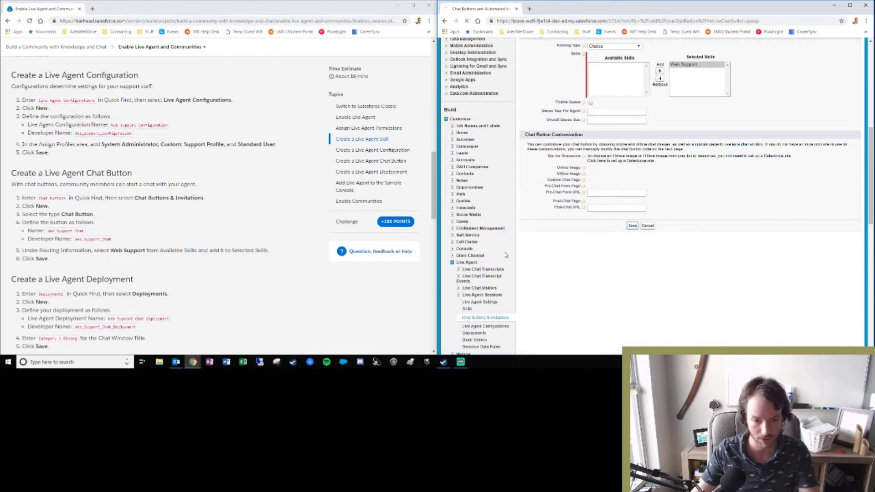
Step: Search Setup for "deployments", open the Live Agent Deployments page and start a new deployment
scroll(211, 249, down, 2)
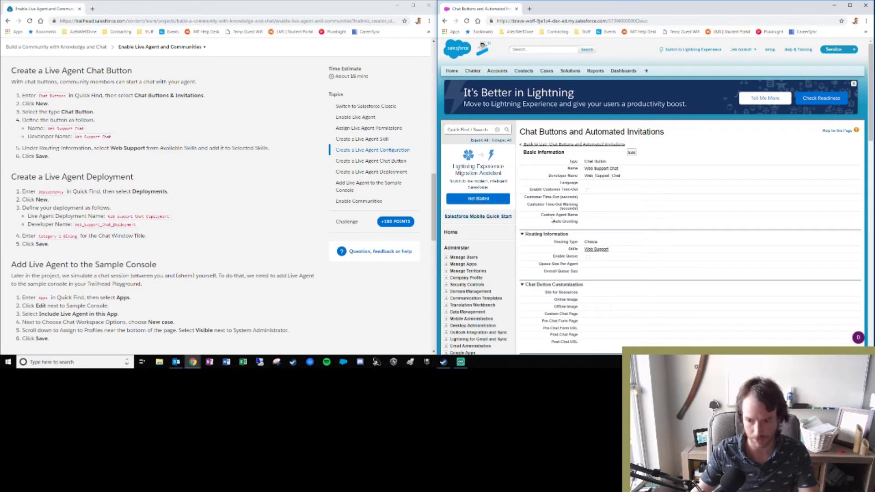
scroll(150, 182, up, 3)
scroll(168, 191, down, 3)
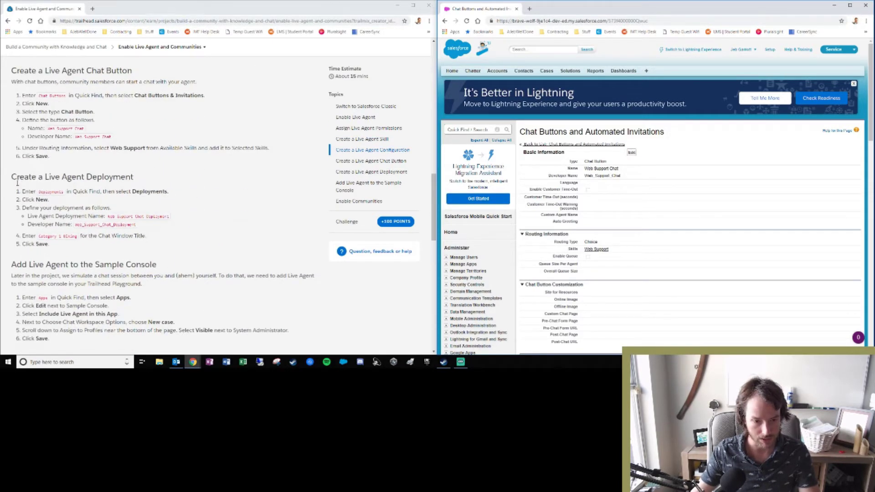
click(459, 132)
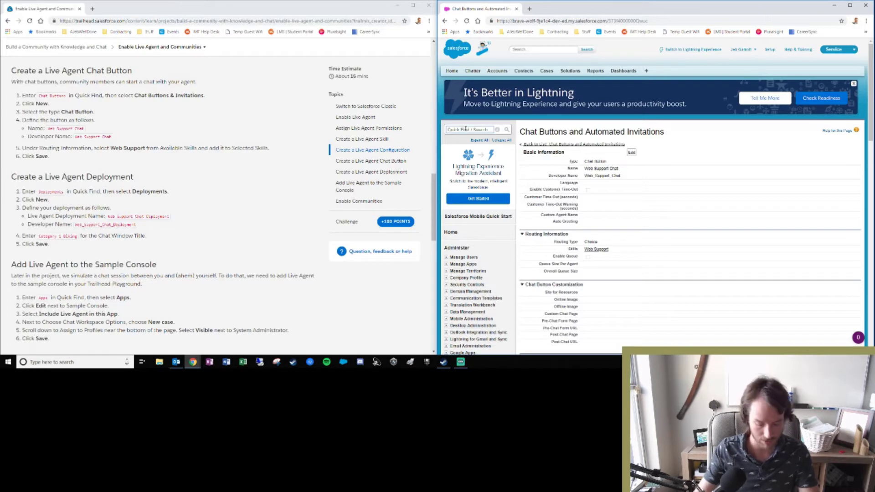
text(deployments)
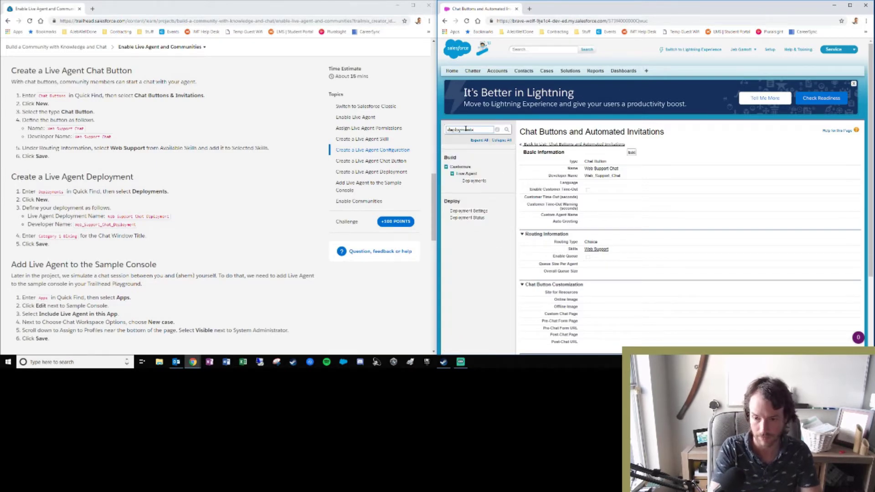
click(474, 181)
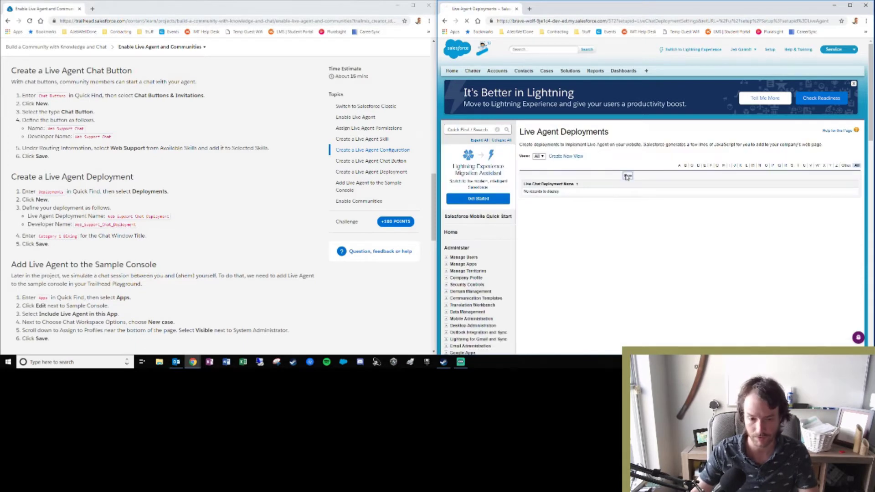
click(627, 177)
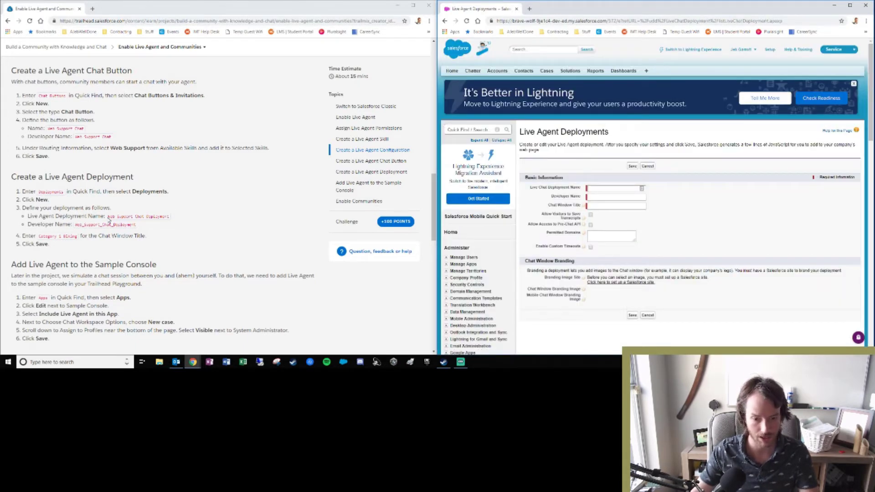
Step: Name the Live Agent deployment Web Support Chat Deployment and accept the developer name filled in for it
click(591, 188)
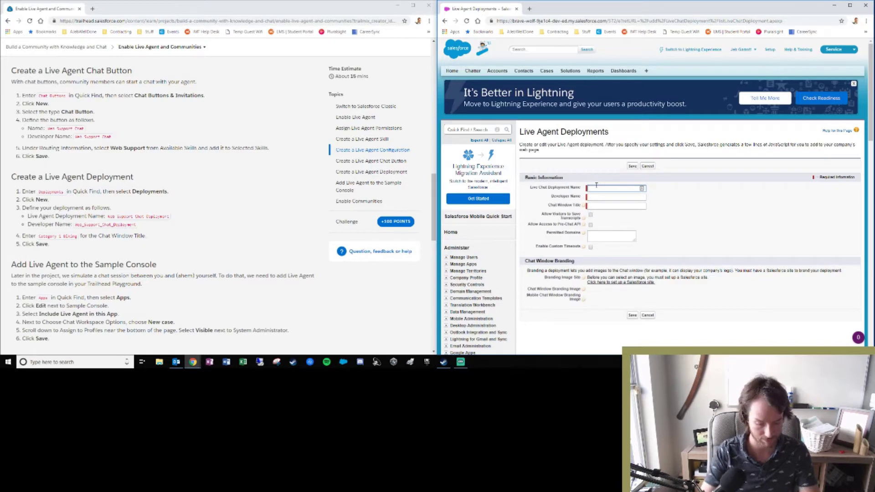
text(Web Support)
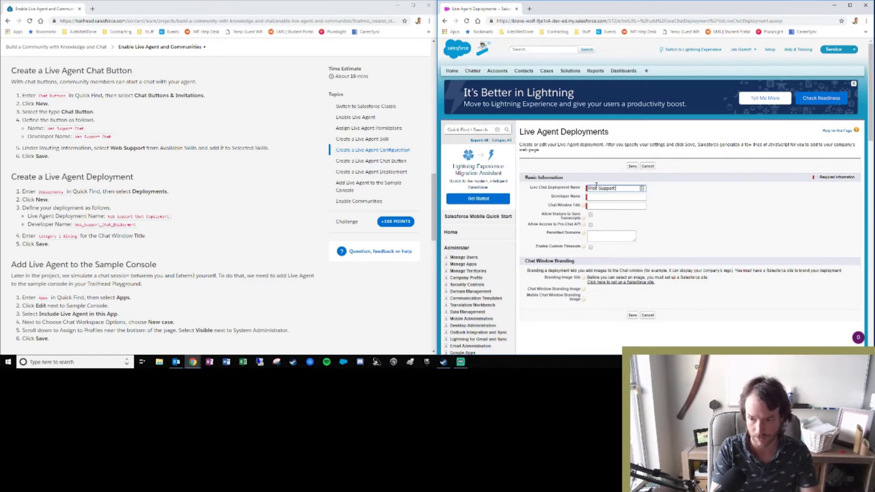
text( Chat Depl)
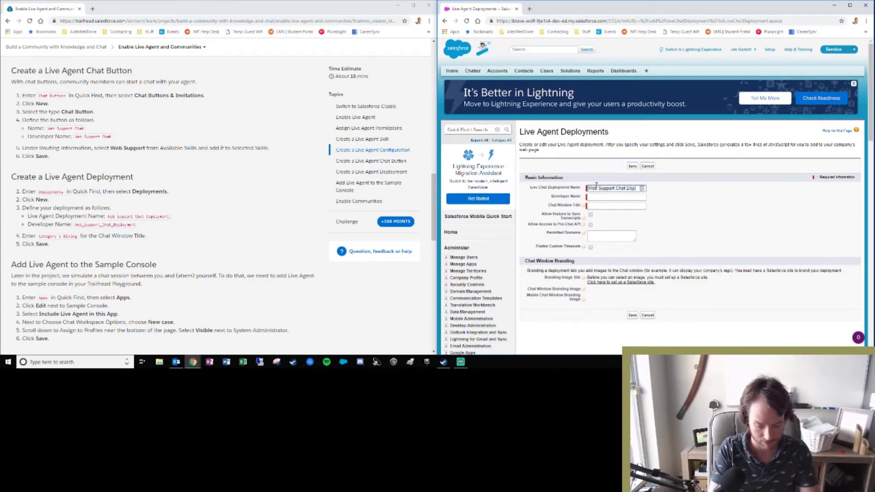
text(oyment)
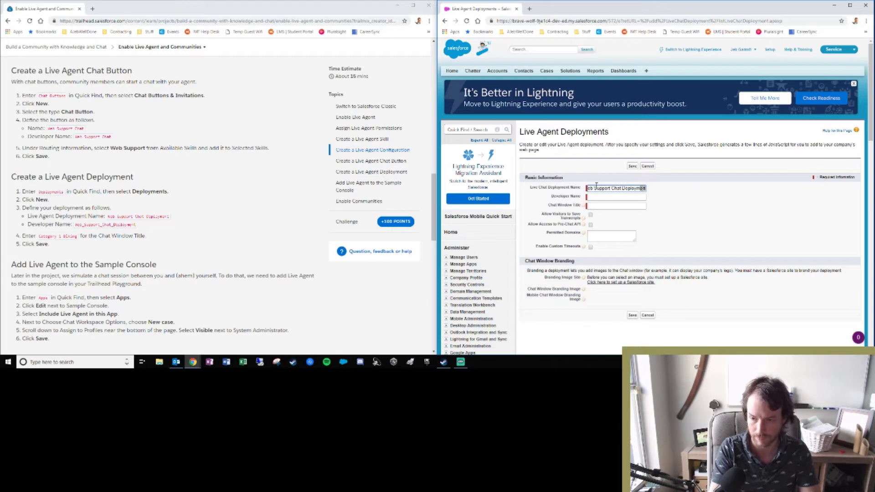
click(691, 191)
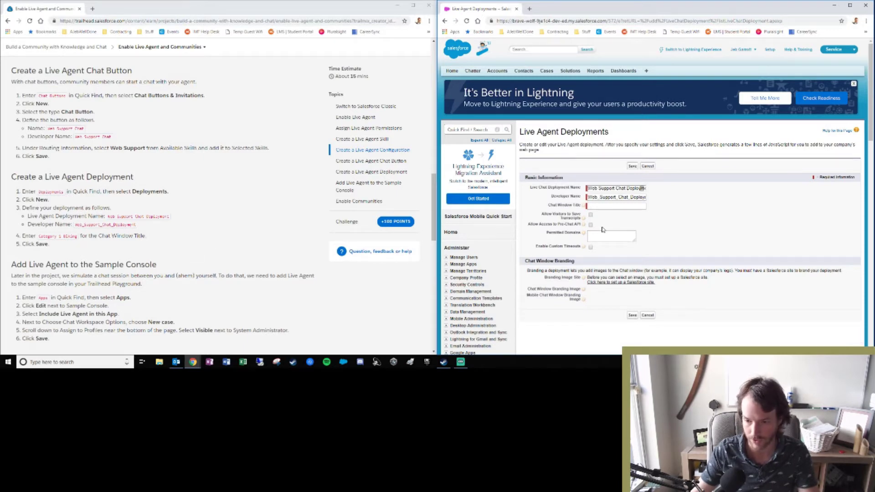
Step: Set the deployment's chat window title to Category 1 Biking and save the deployment
click(625, 207)
text(Category 1)
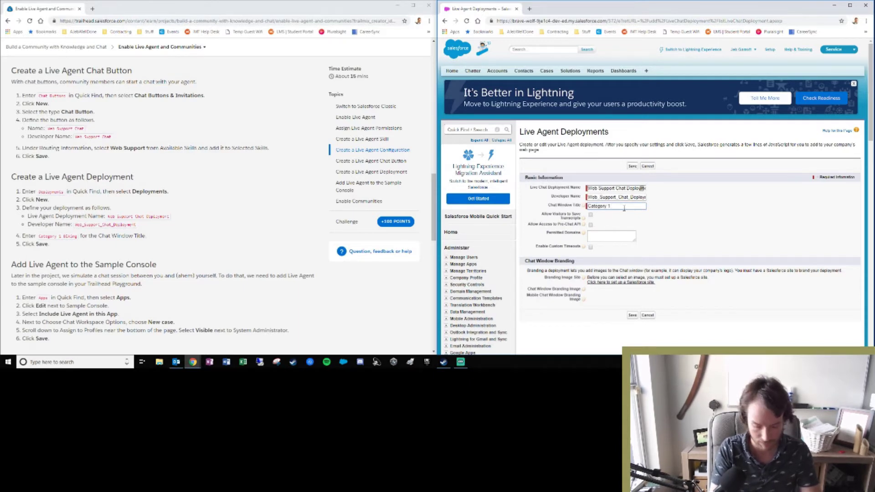
text( Biking)
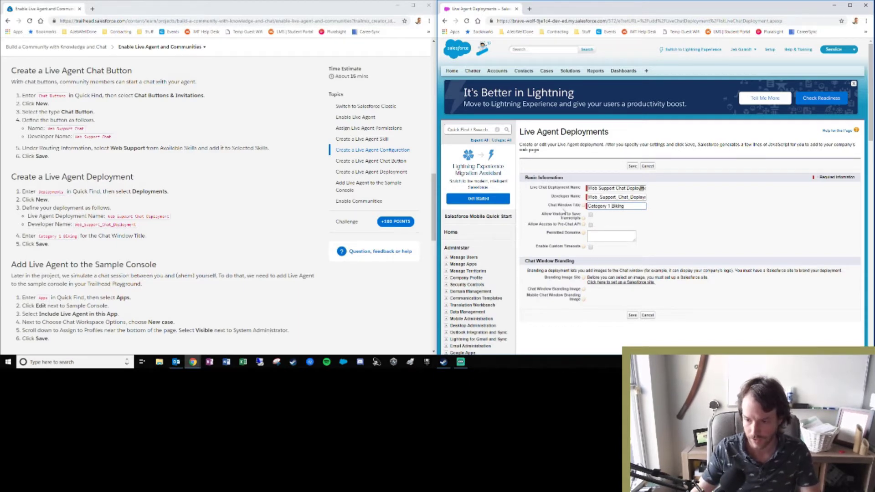
mouse_move(584, 207)
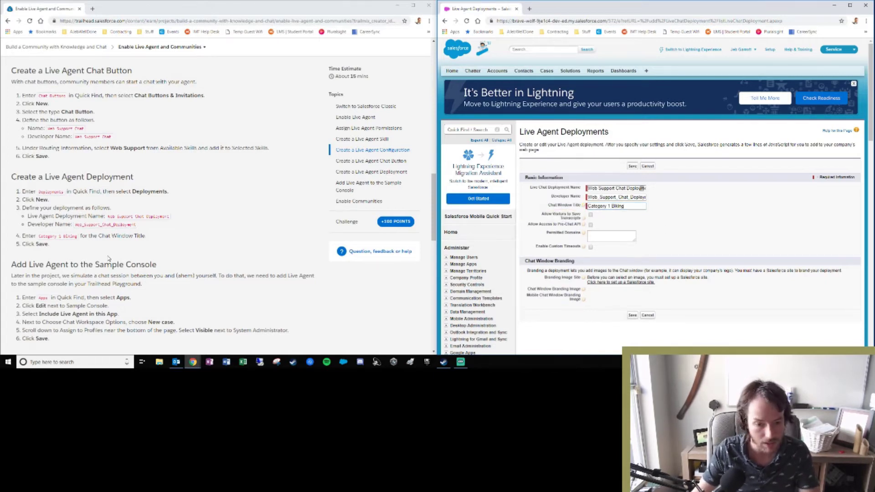
click(633, 166)
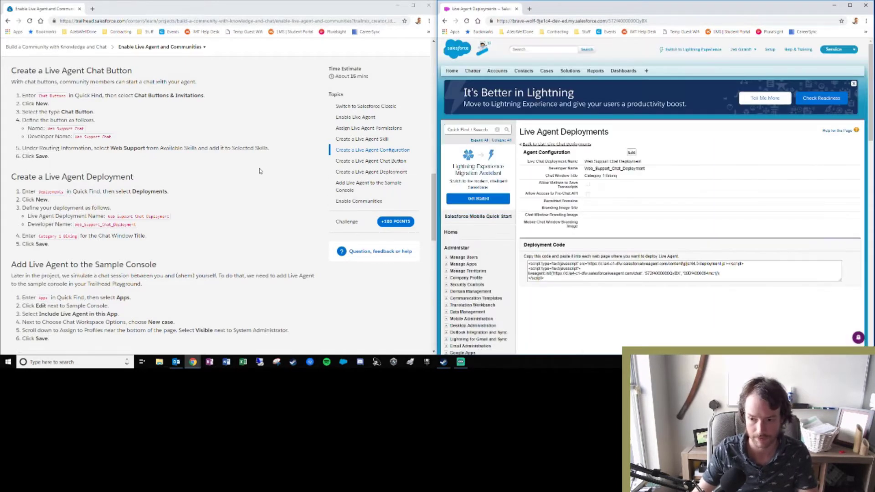
Step: Search Setup for "apps", open the Apps page under Create and open the Sample Console app for editing
scroll(230, 232, down, 4)
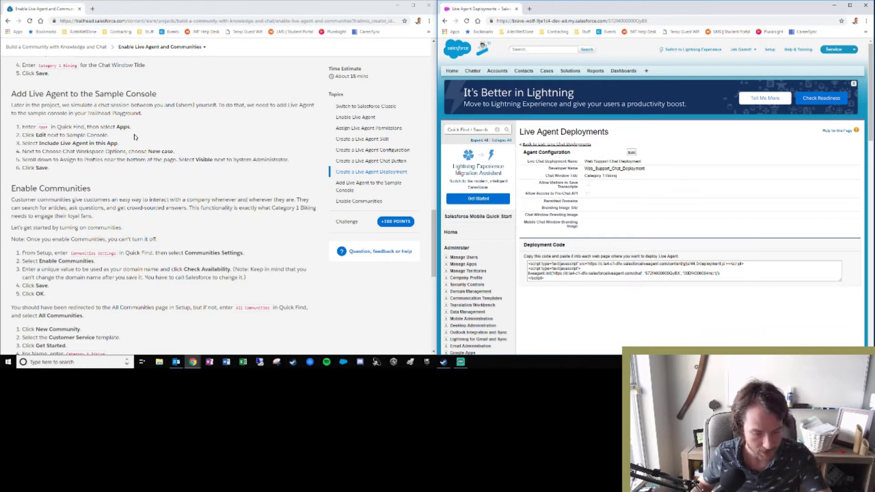
click(487, 128)
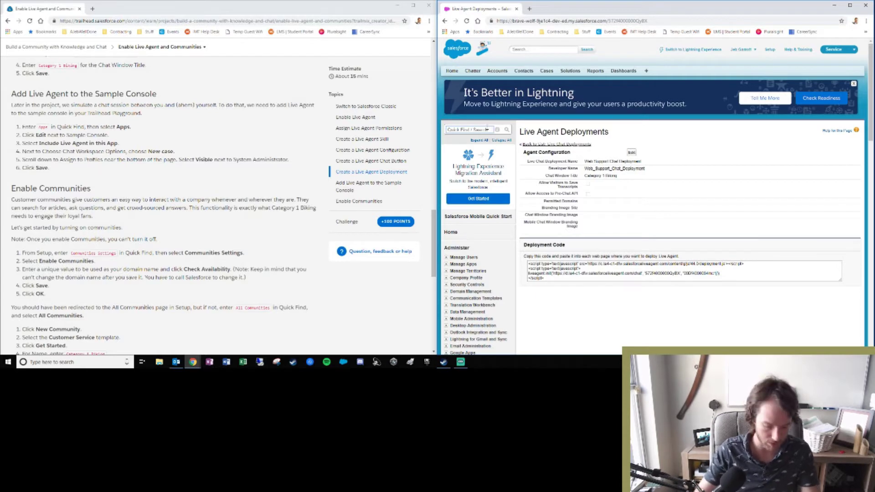
text(apps)
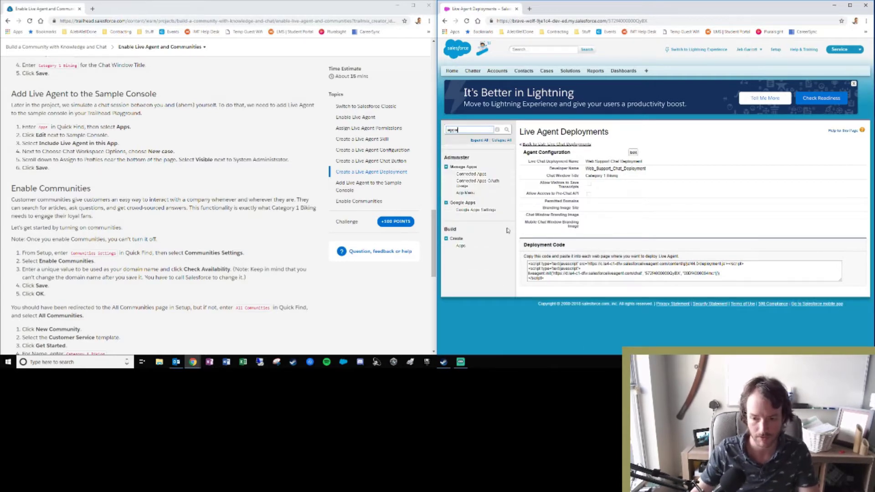
click(461, 248)
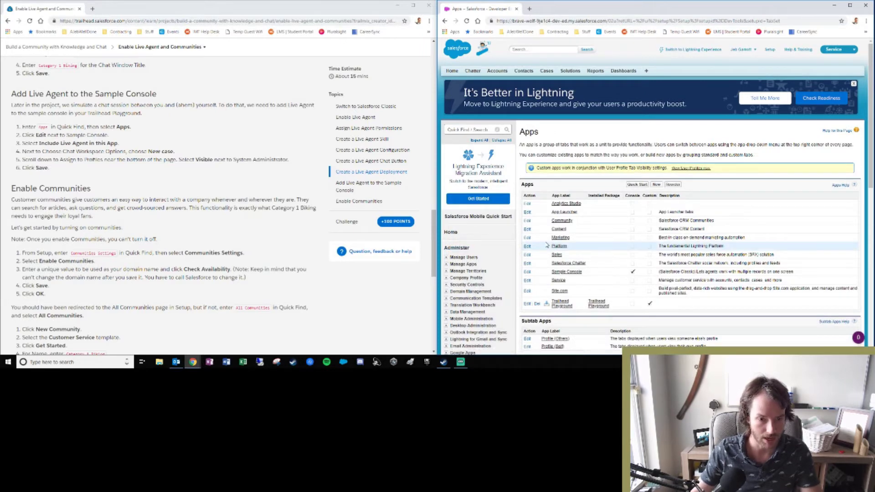
click(528, 273)
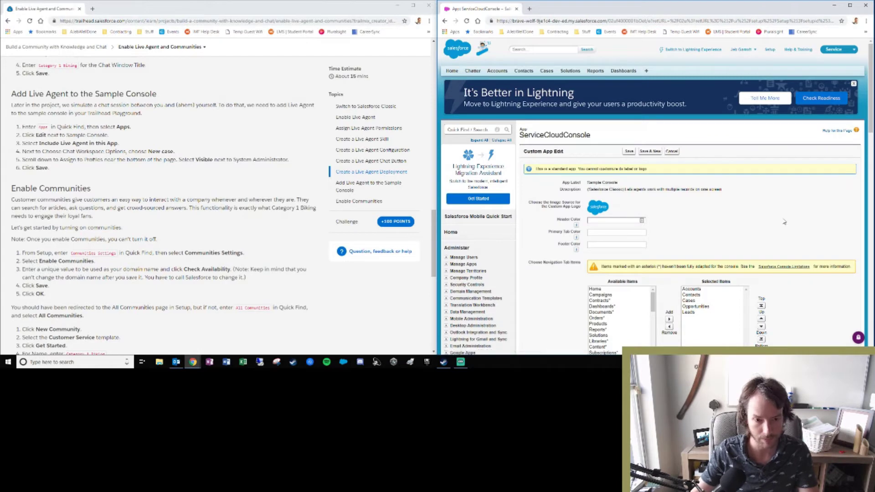
Step: Include Live Agent in the Sample Console app and select New case in its chat workspace options
scroll(645, 178, down, 3)
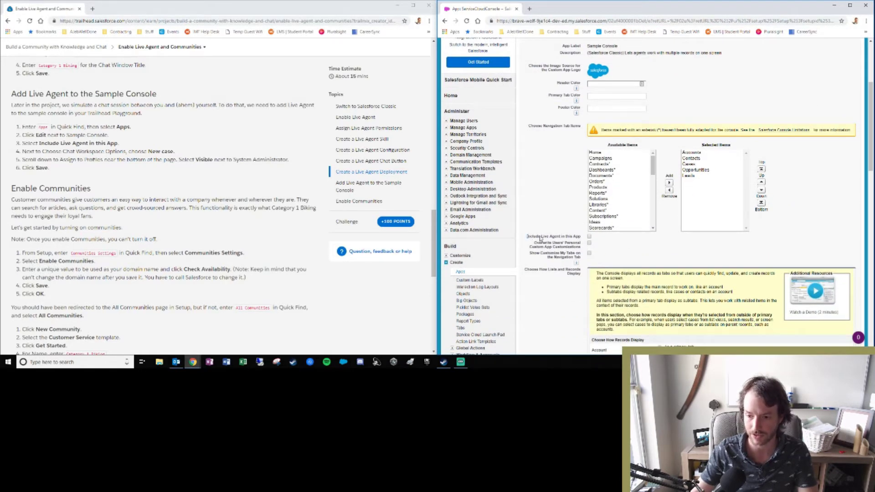
drag(540, 238, 582, 240)
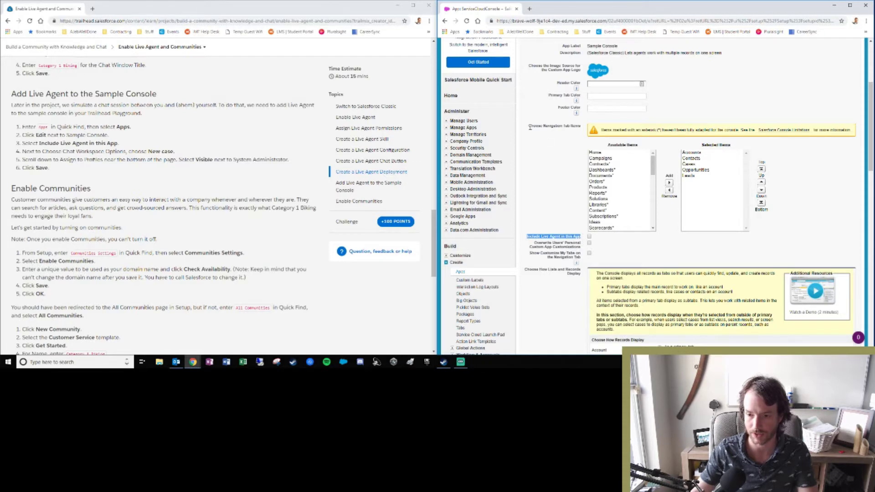
drag(530, 127, 586, 129)
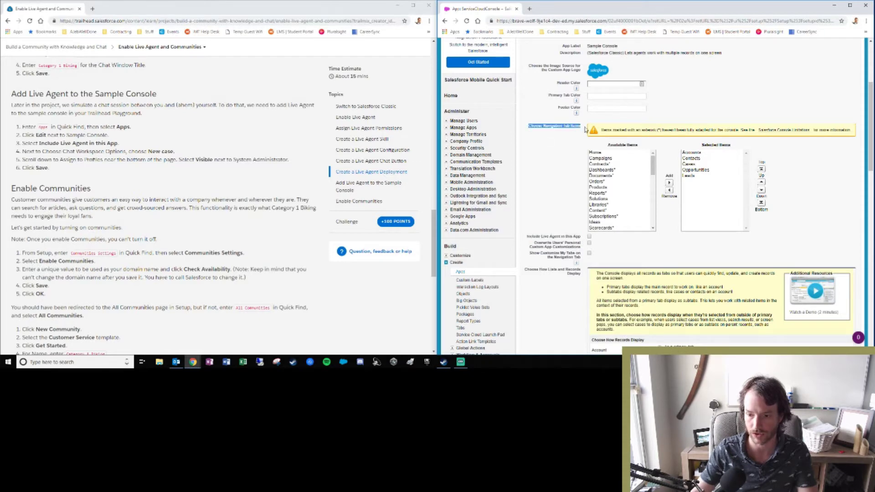
click(589, 237)
click(563, 237)
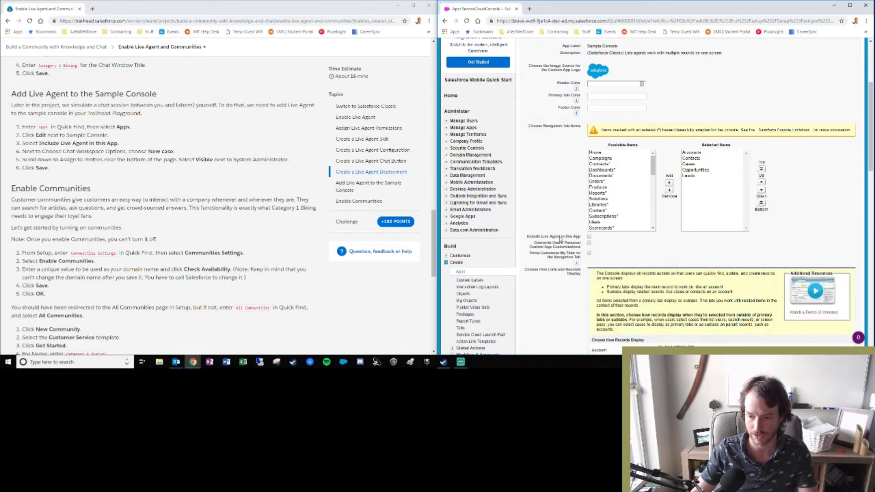
click(589, 237)
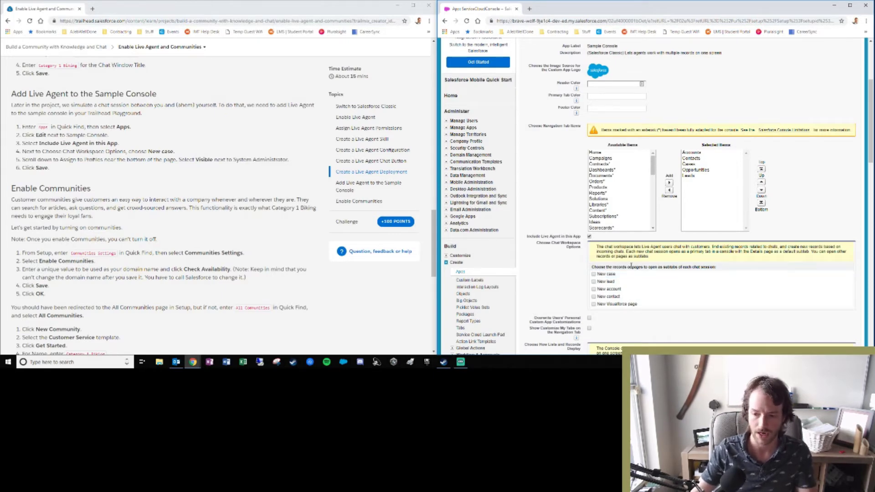
click(607, 274)
Step: Try the New lead, New account and New Visualforce page chat workspace options and clear them again
click(600, 282)
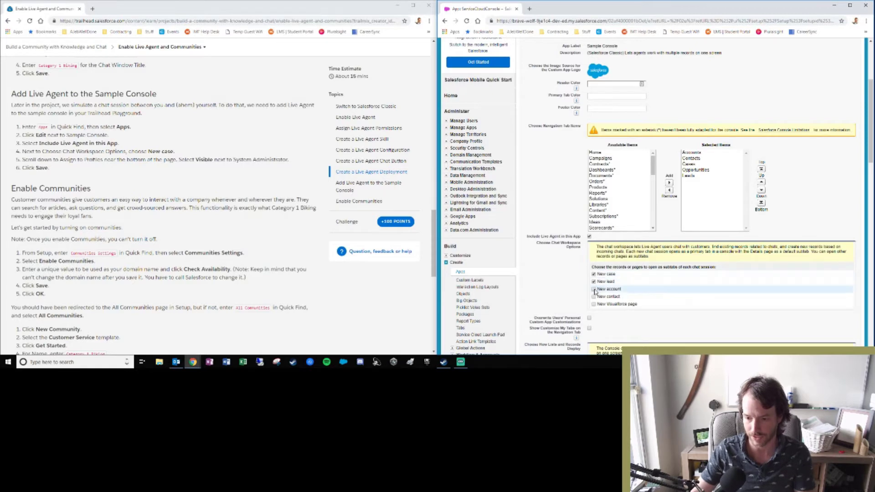
click(595, 289)
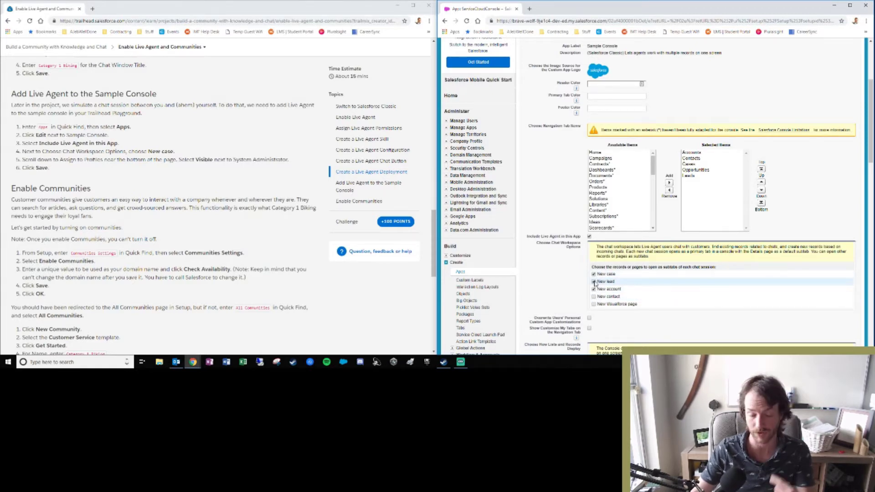
click(594, 305)
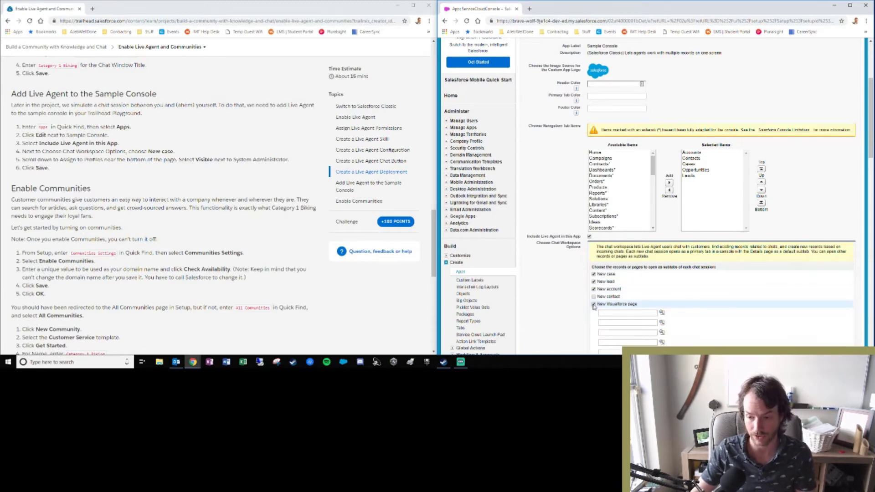
scroll(620, 307, down, 2)
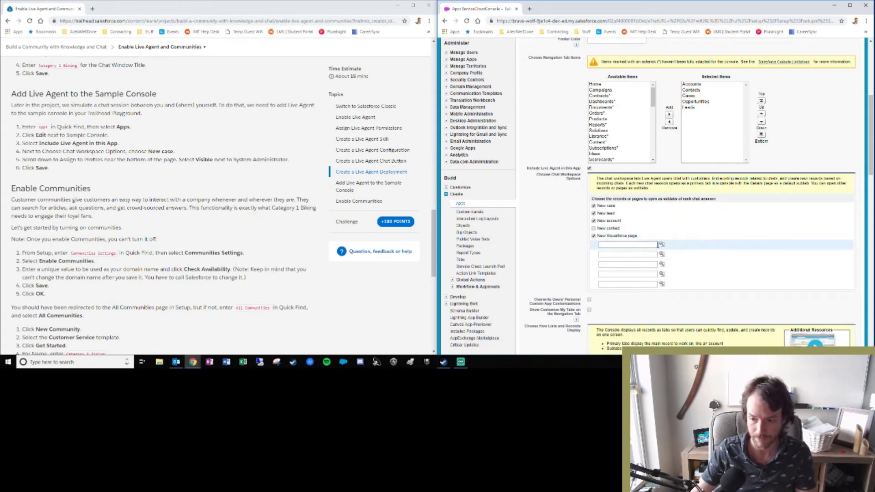
click(594, 236)
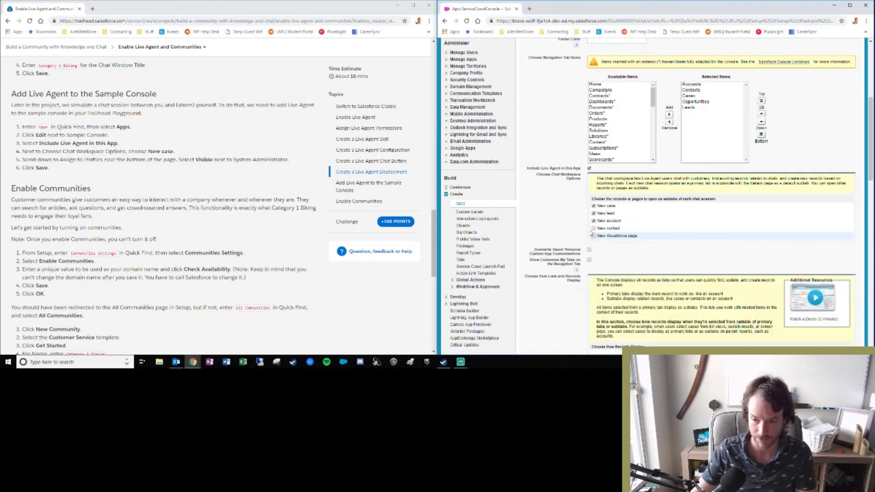
click(594, 220)
click(594, 213)
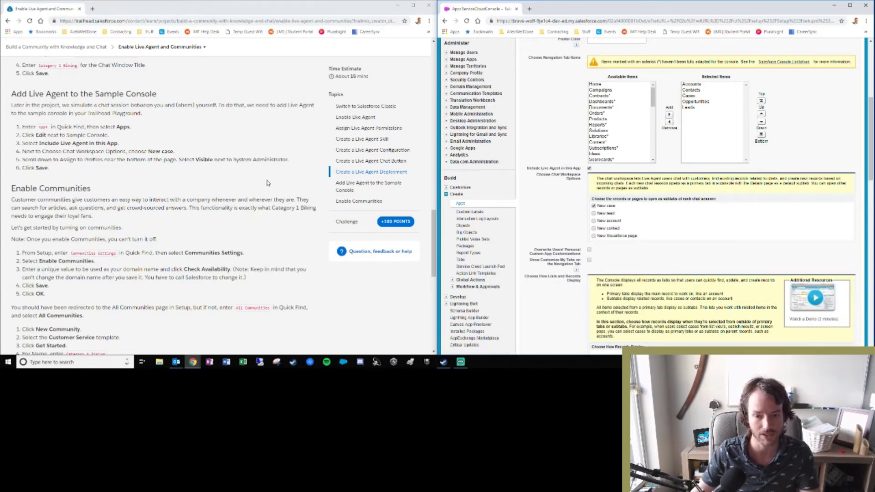
Step: Make the Sample Console app visible to the System Administrator profile and save the app
scroll(657, 201, down, 10)
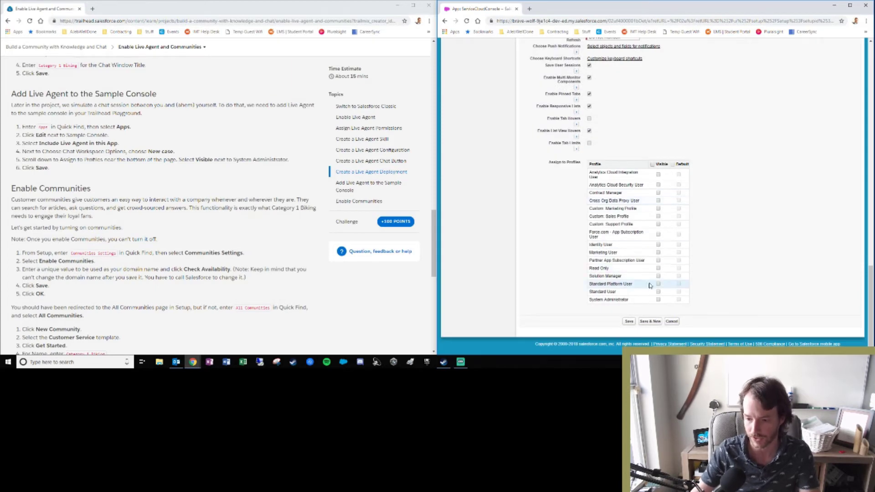
click(658, 300)
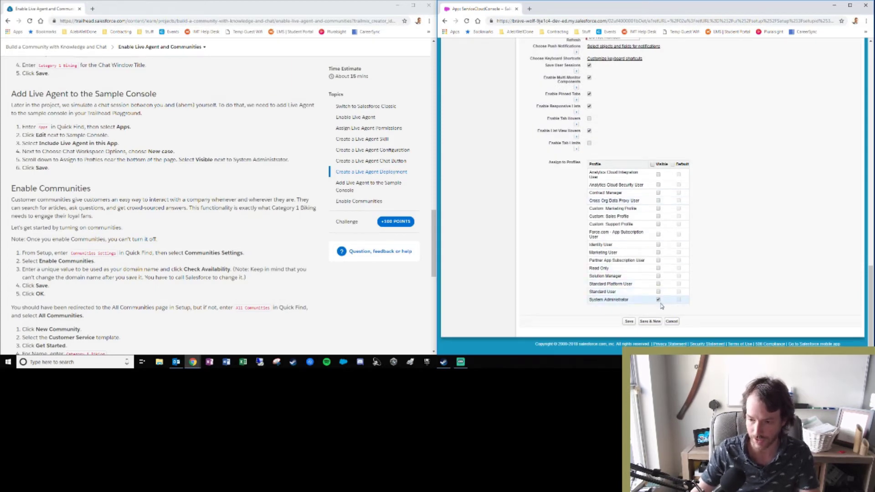
scroll(593, 228, up, 10)
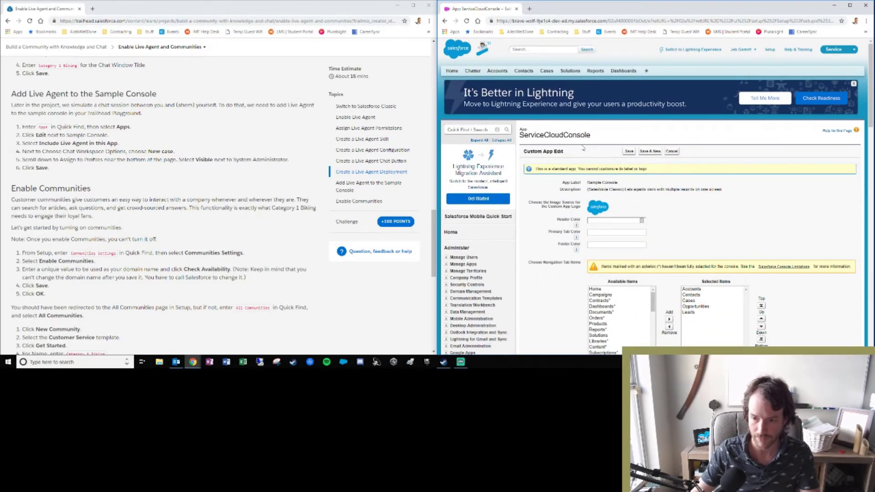
scroll(589, 158, down, 10)
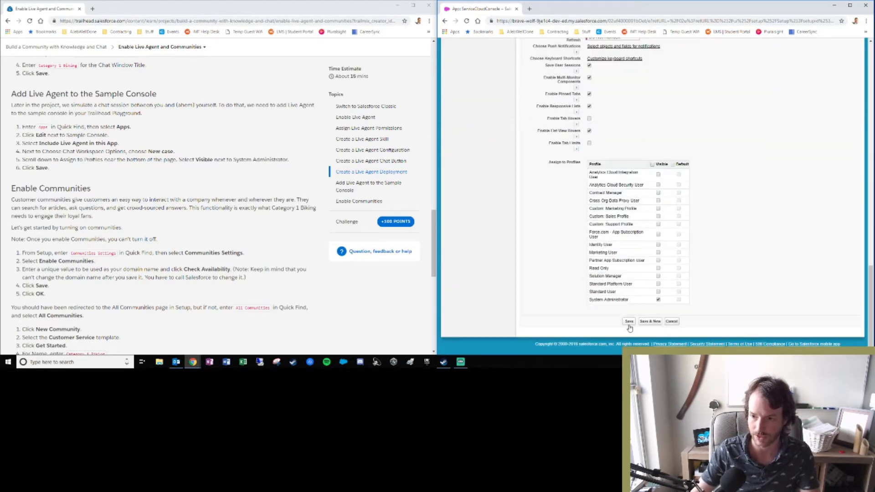
scroll(596, 120, up, 5)
scroll(596, 120, up, 4)
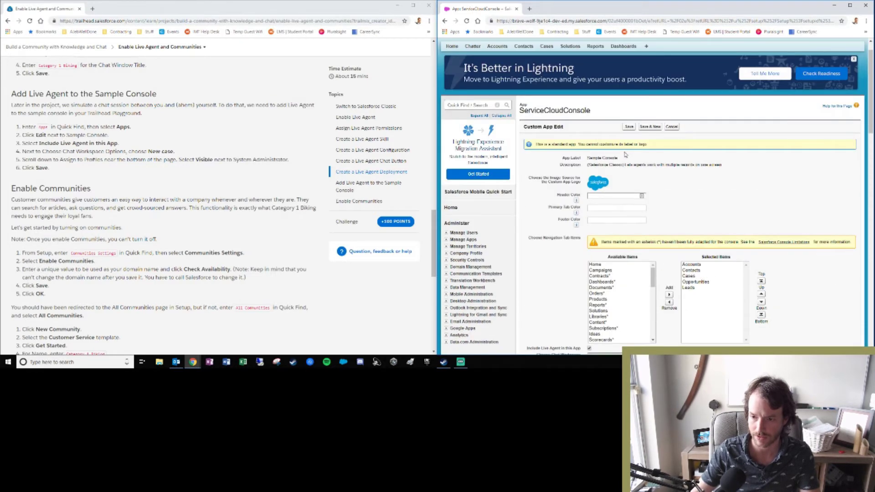
click(628, 128)
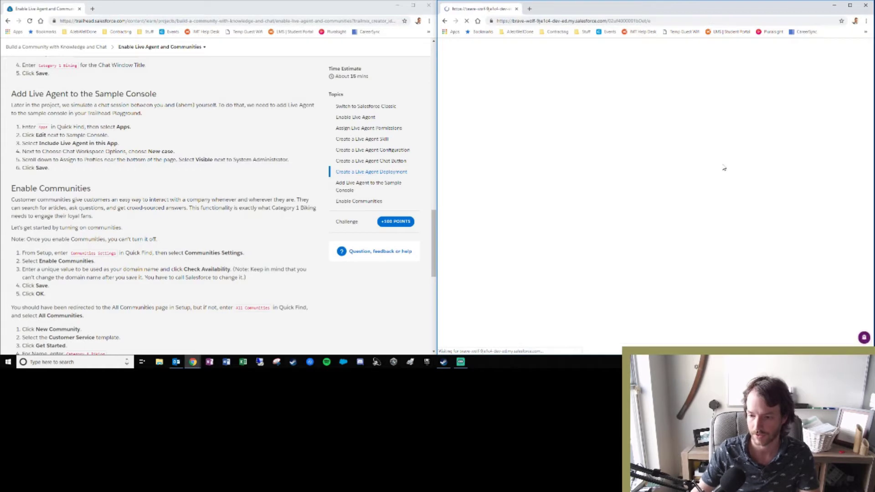
Step: Search Setup for the communities entries and open the Communities Settings page
scroll(658, 219, down, 7)
scroll(656, 220, up, 6)
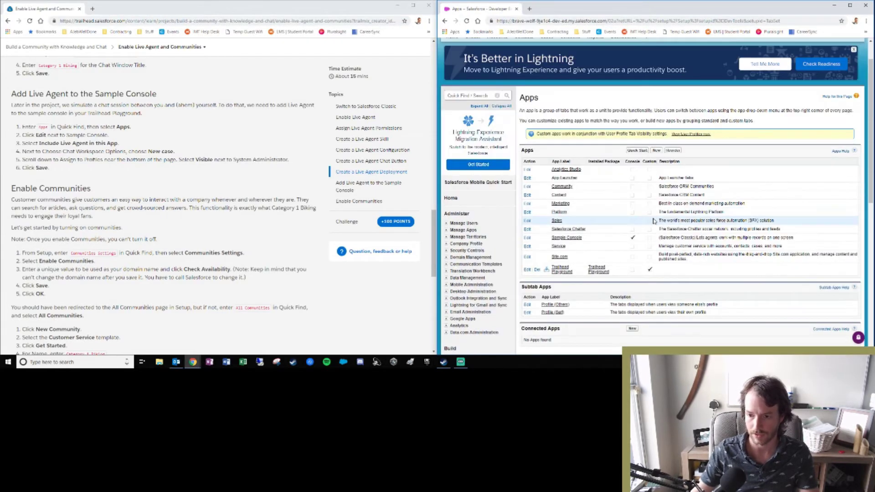
scroll(155, 231, down, 3)
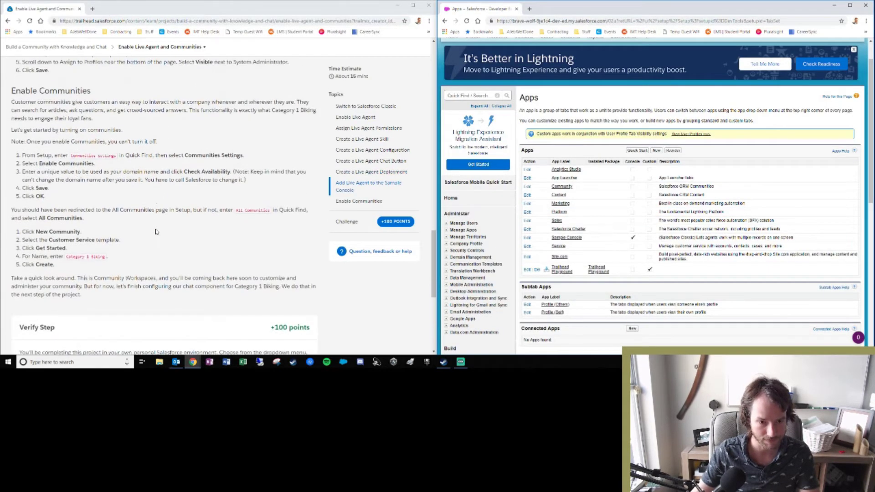
scroll(156, 231, up, 1)
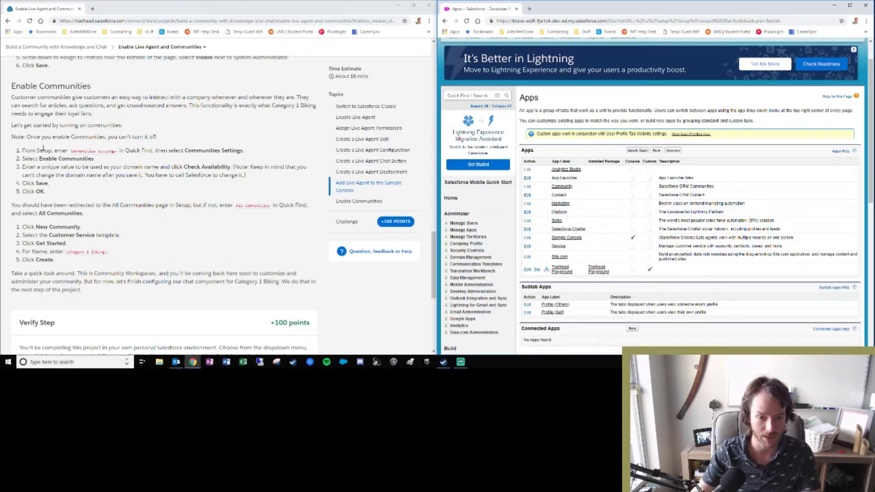
click(484, 90)
text(community)
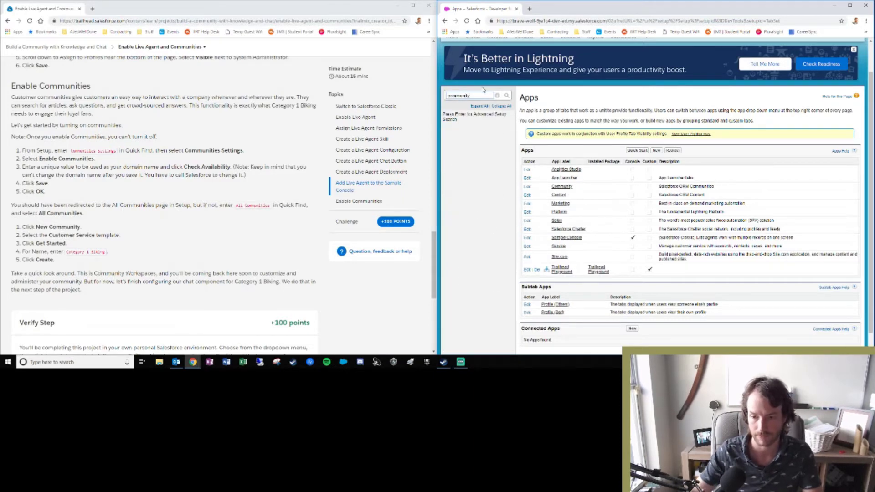
key(BackSpace)
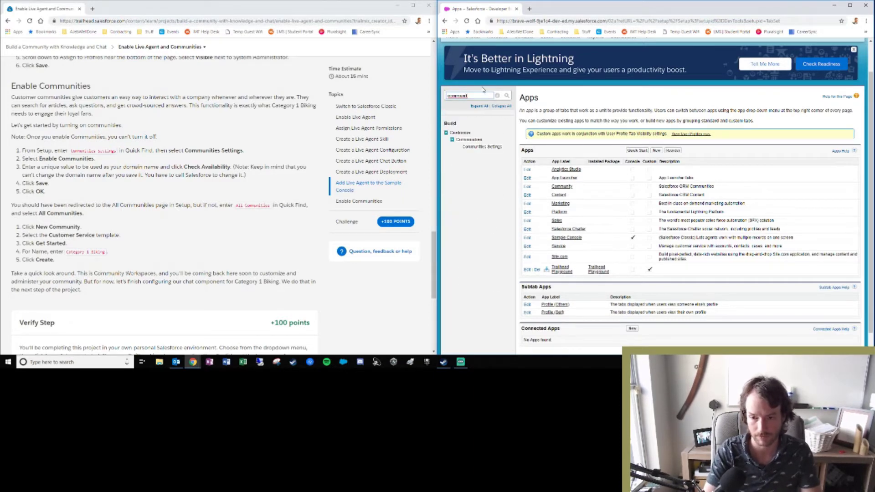
click(477, 150)
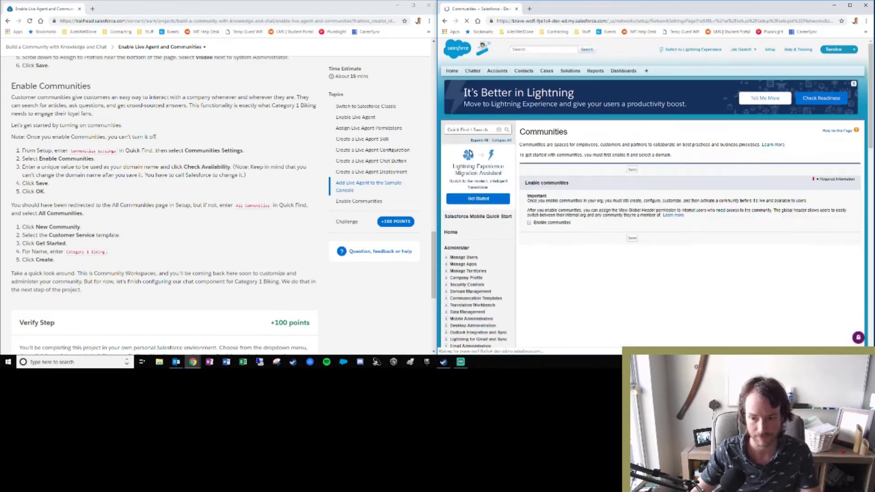
Step: Select Enable communities and review the project's note about changing the domain name
click(529, 223)
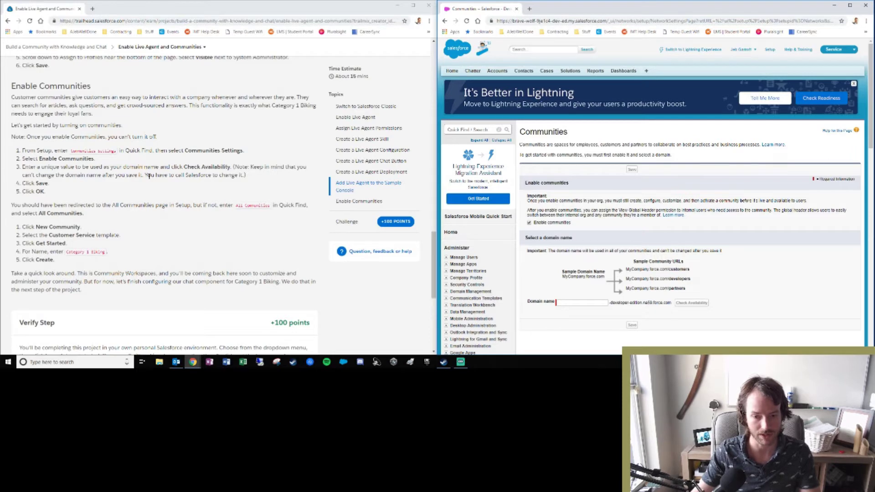
drag(146, 176, 206, 176)
click(210, 175)
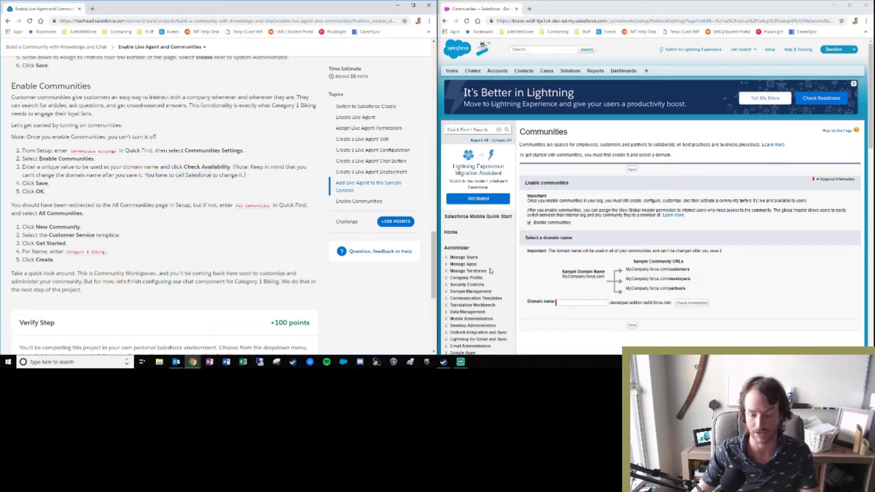
Step: Register ajebwelldone1 as the communities domain name after checking its availability, and confirm saving the settings
click(573, 304)
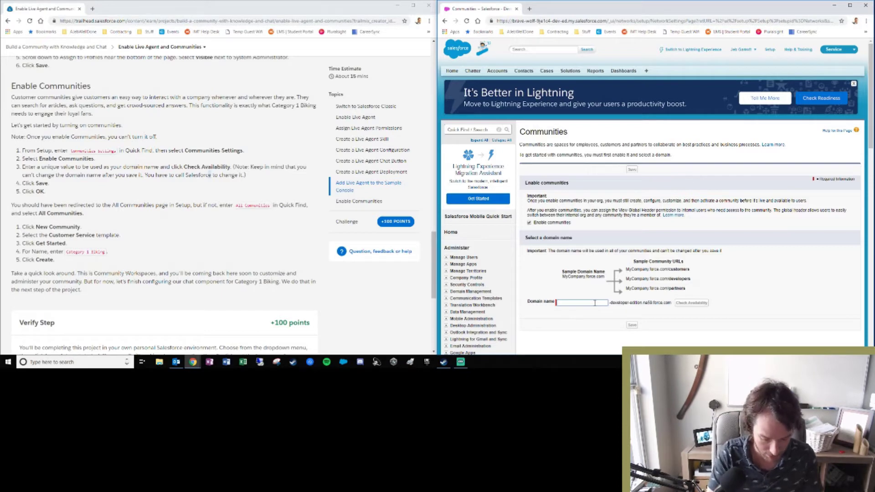
text(ajeb)
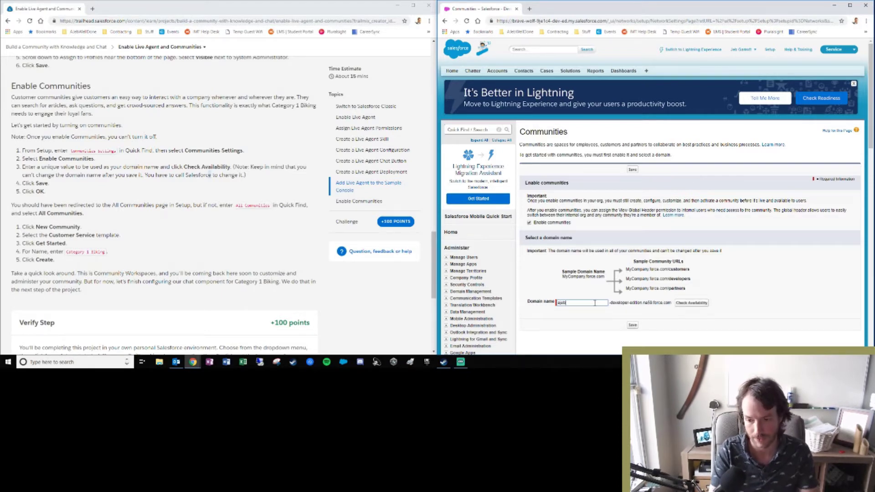
text(welldone)
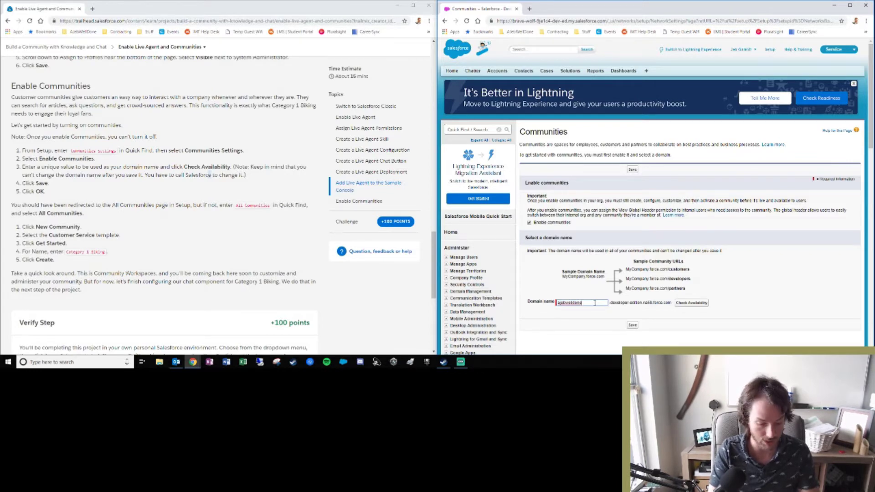
text(demo)
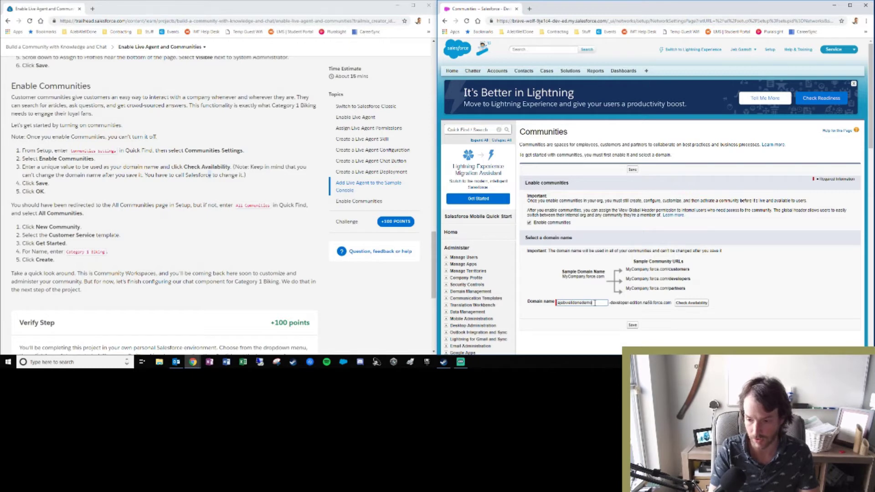
key(BackSpace)
key(BackSpace)
key(BackSpace)
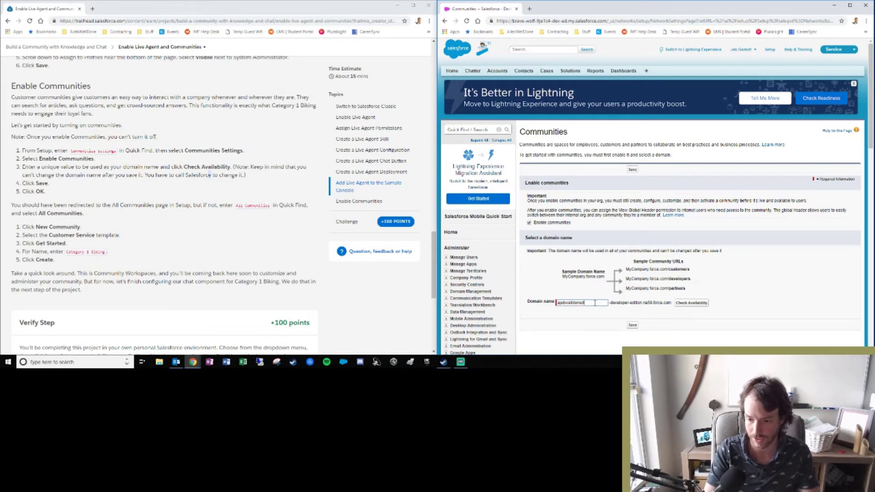
click(692, 304)
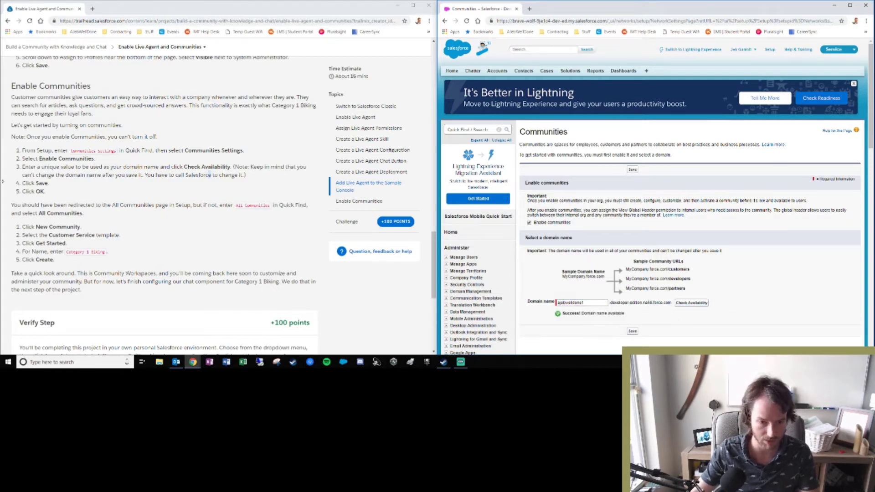
click(633, 332)
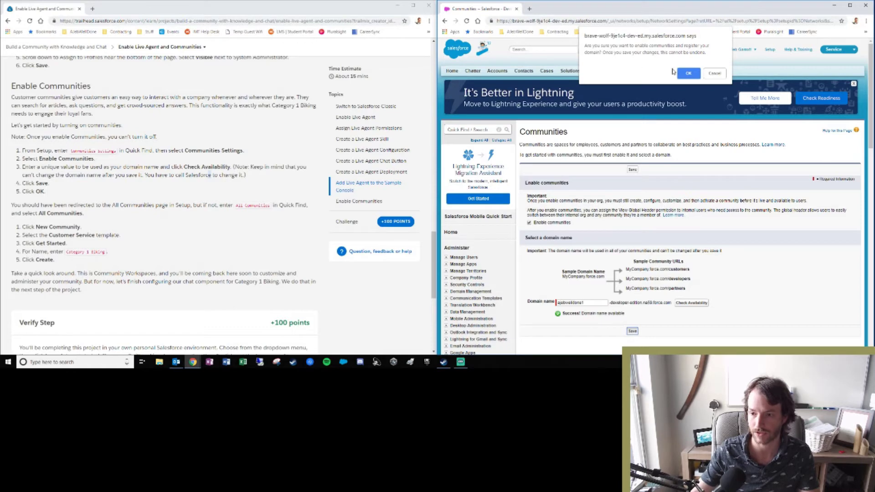
click(689, 75)
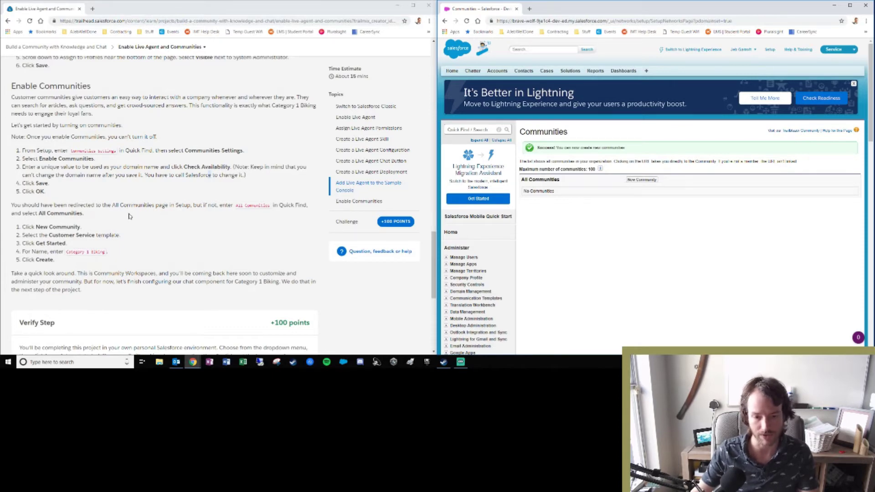
Step: Locate the All Communities entry under Customize, Communities in the Setup tree
scroll(492, 237, down, 10)
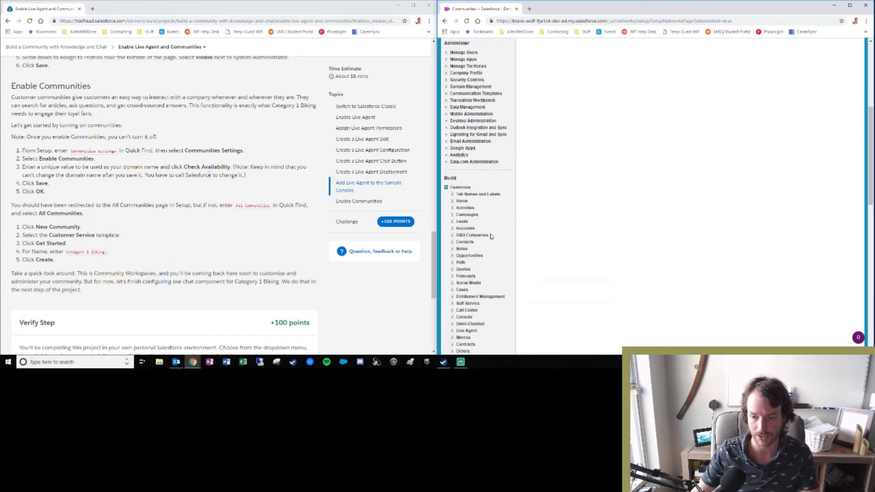
scroll(492, 252, down, 1)
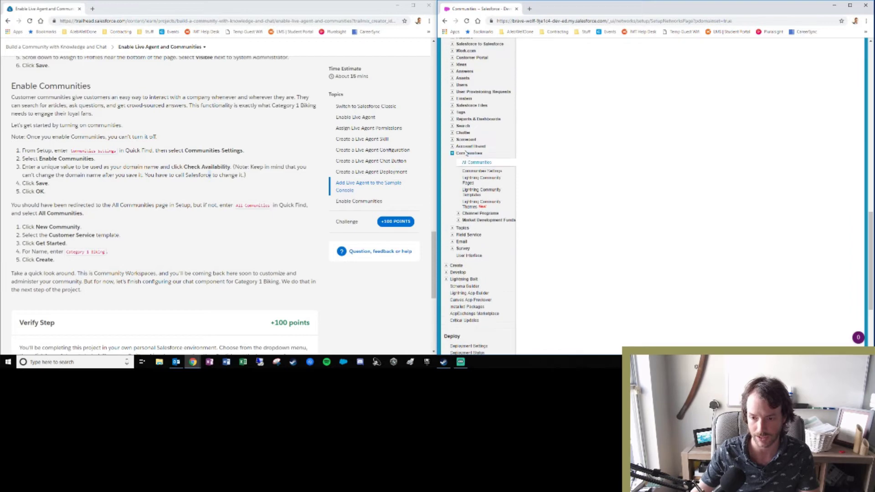
Step: Start a new community from the All Communities page using the Customer Service template
click(465, 163)
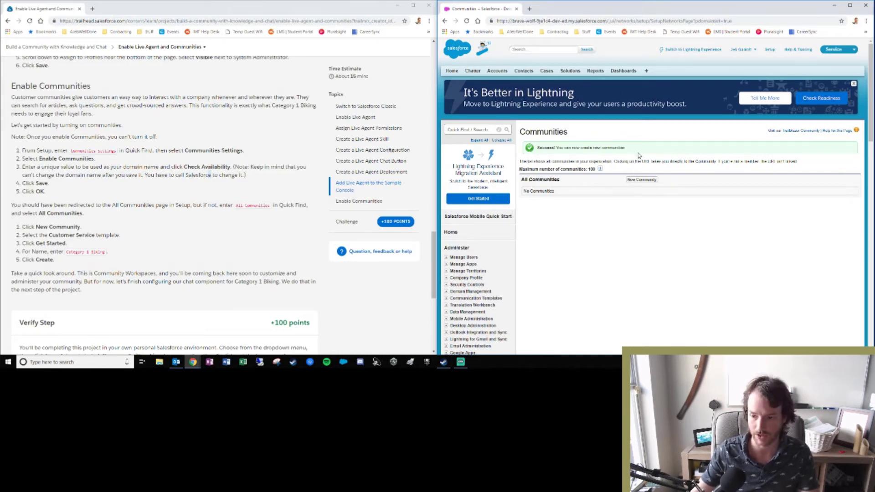
click(641, 181)
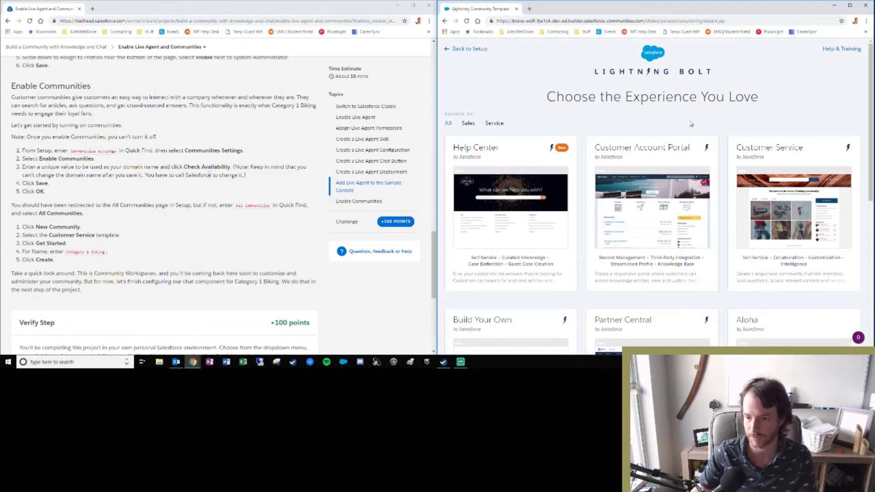
scroll(772, 117, down, 1)
scroll(773, 117, down, 1)
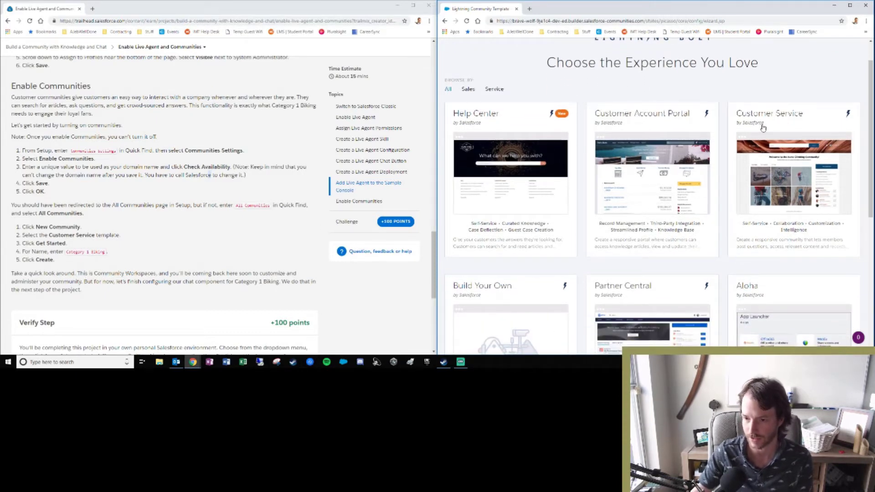
click(794, 125)
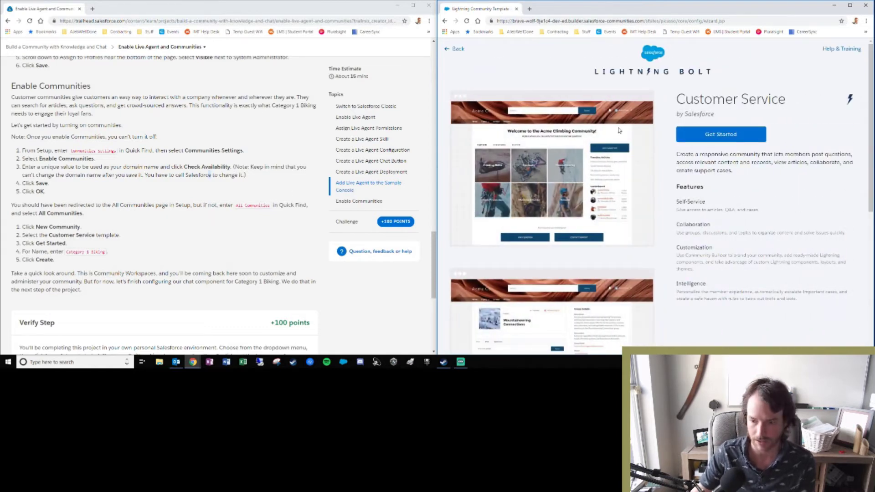
scroll(694, 168, down, 4)
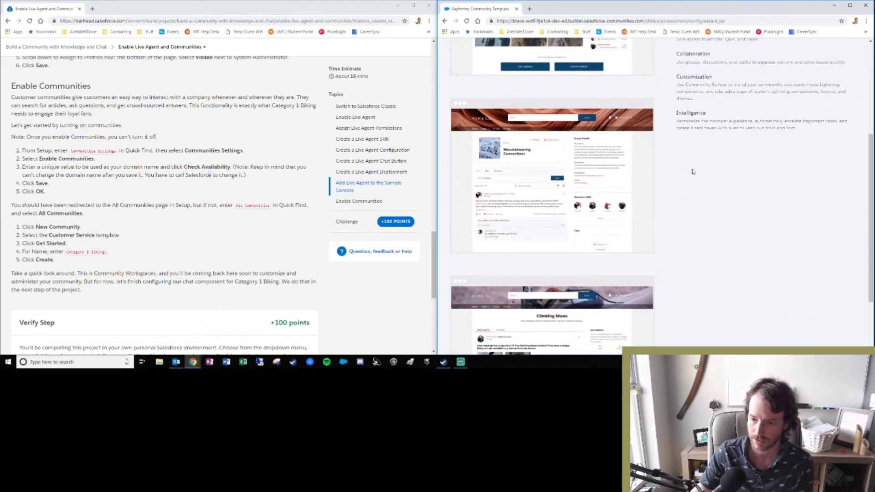
scroll(694, 168, up, 4)
click(705, 136)
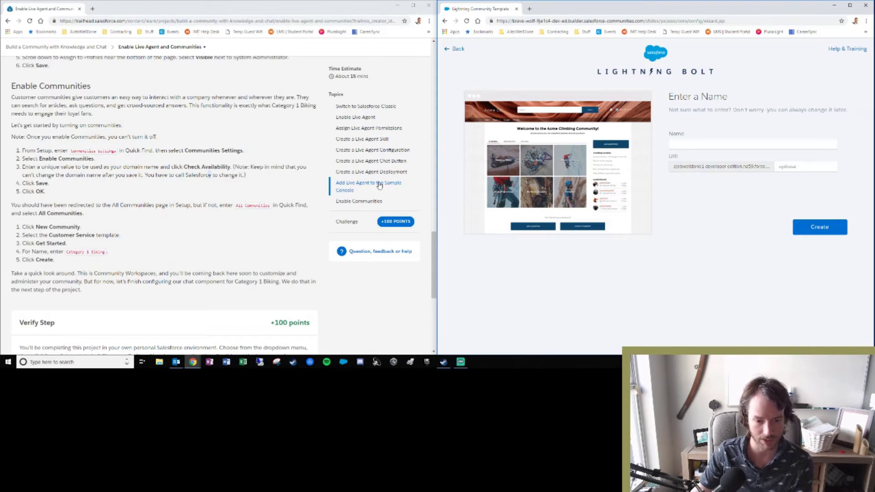
Step: Name the community Category 1 Biking and create it
click(704, 143)
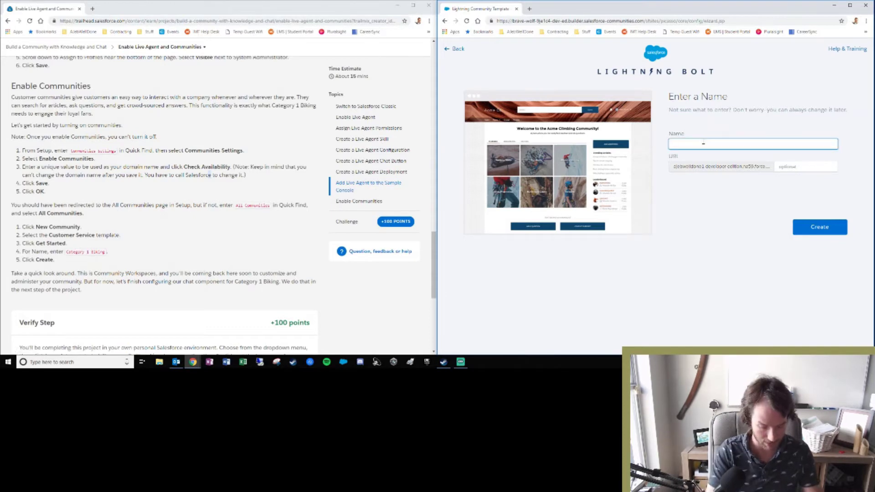
text(Category 1)
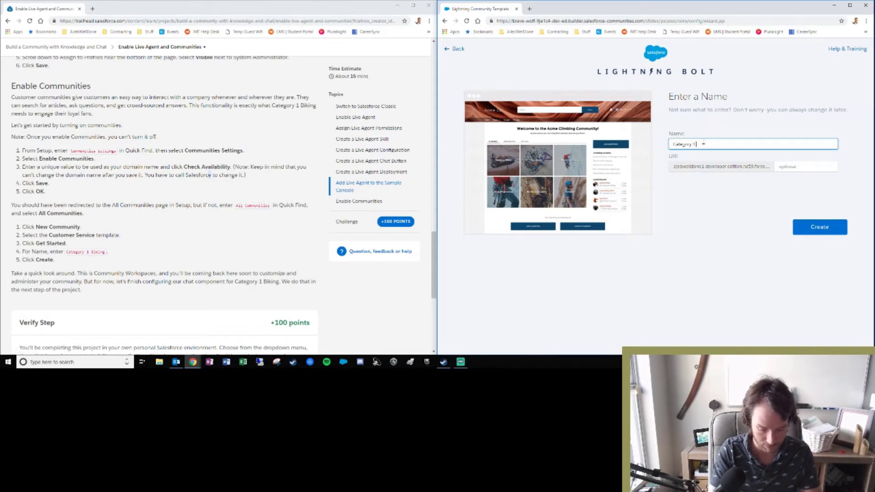
text( Biking)
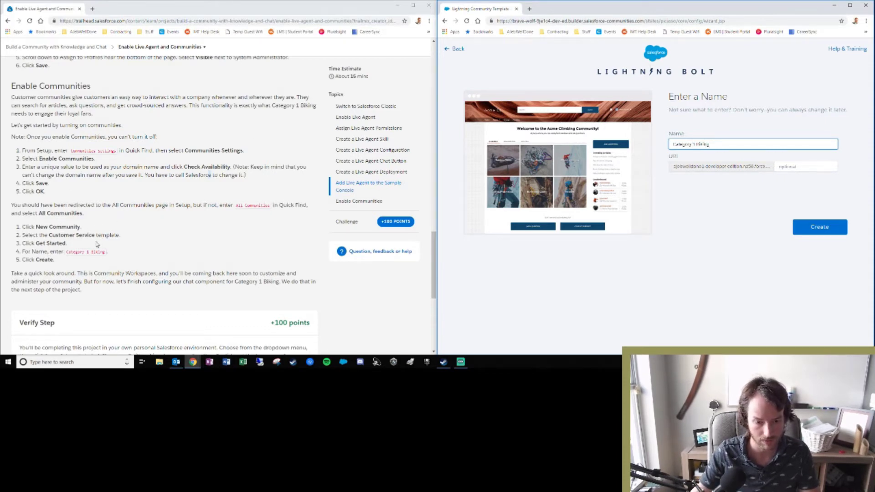
click(114, 220)
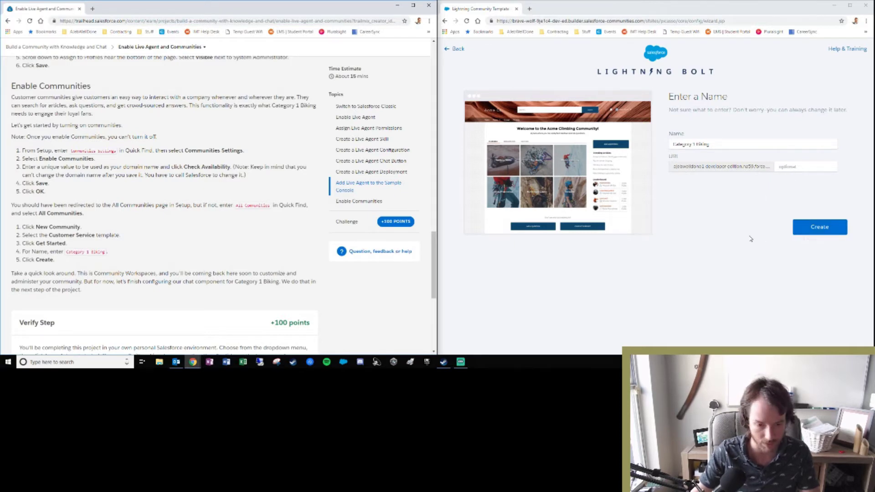
click(832, 231)
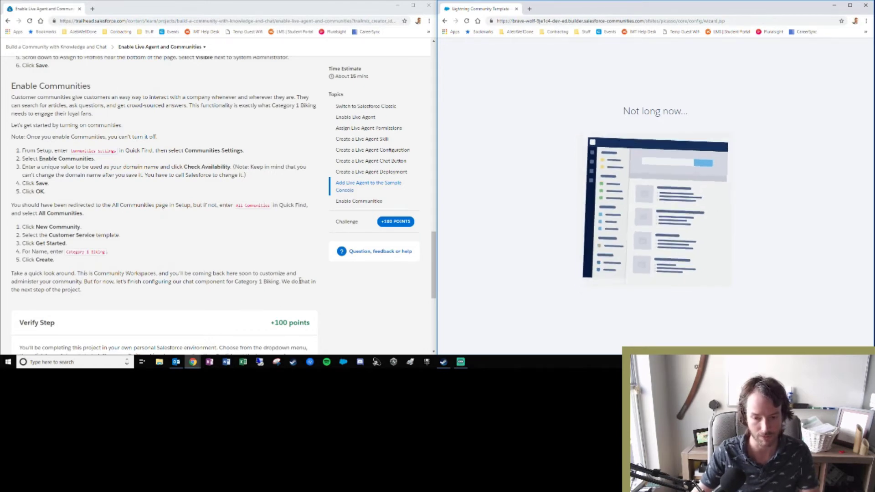
Step: Verify the Enable Live Agent and Communities step in Trailhead and continue to the Create a Chat Snap-In step
scroll(130, 235, down, 3)
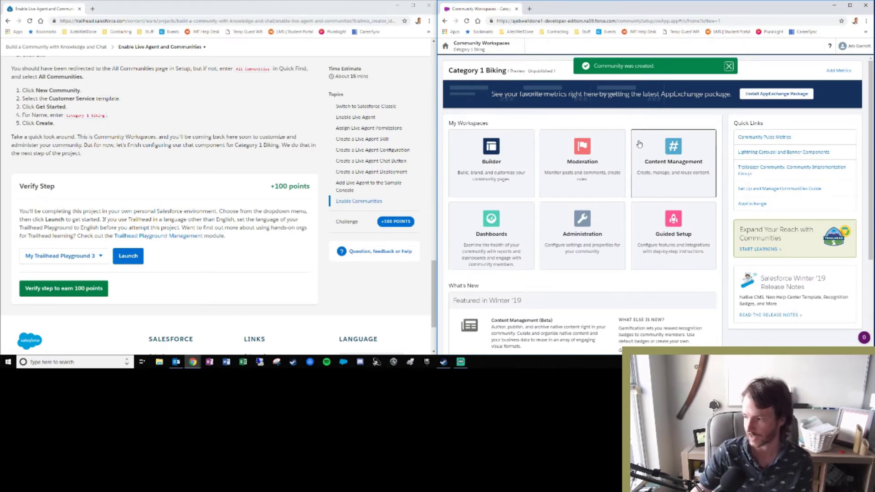
scroll(636, 136, down, 3)
scroll(636, 136, up, 3)
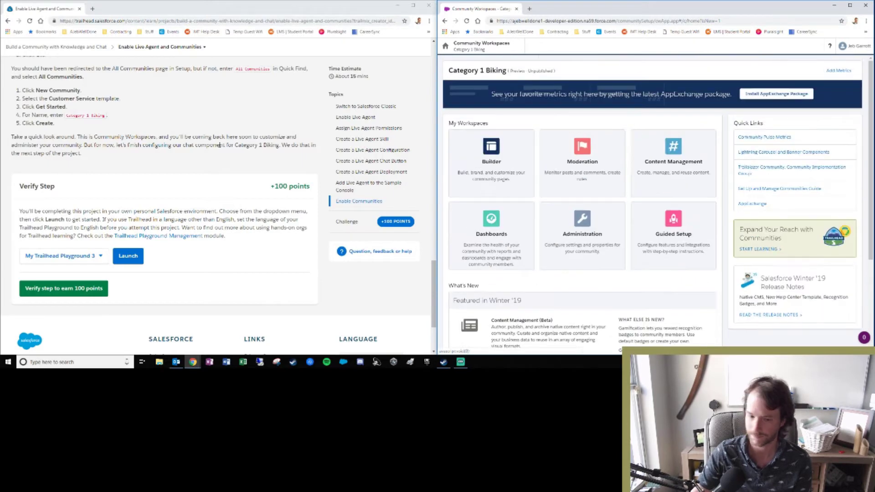
click(76, 287)
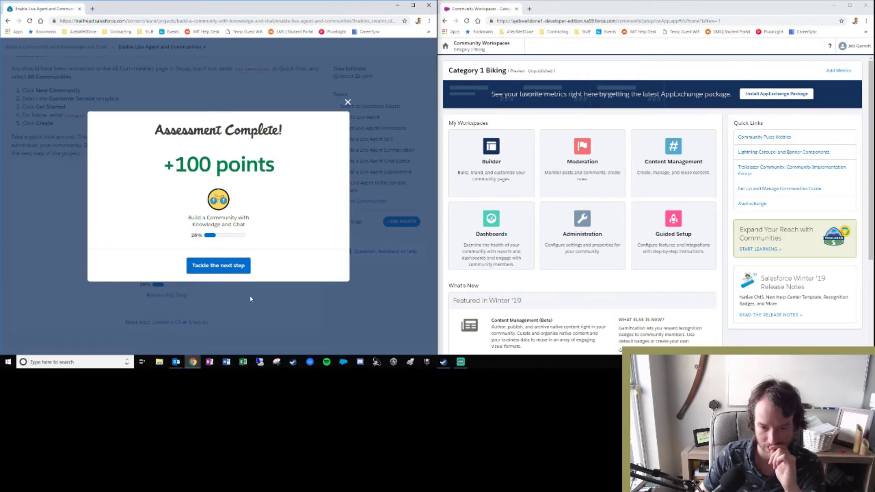
click(216, 271)
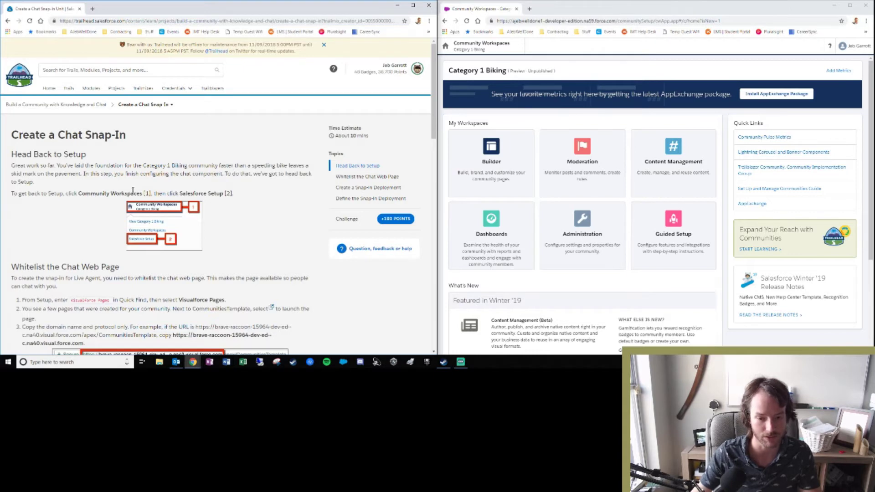
Step: Return from Community Workspaces to Salesforce Setup and review the instructions for whitelisting the chat web page
click(480, 46)
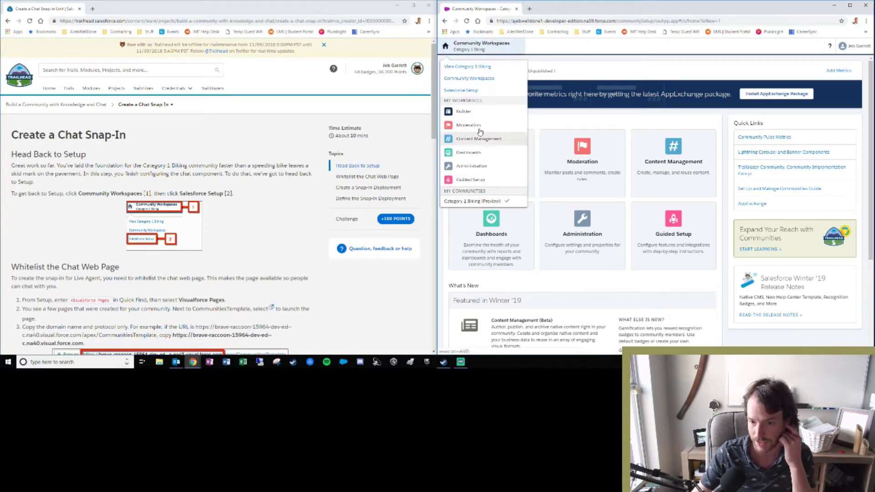
click(474, 93)
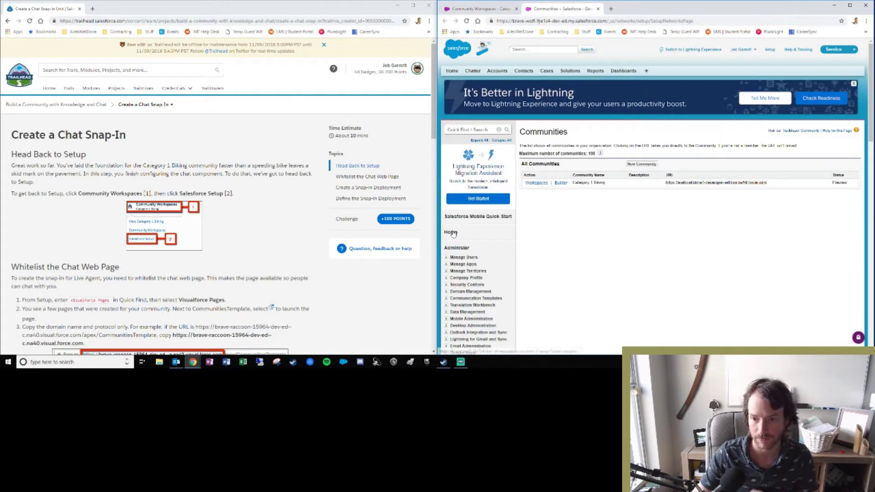
scroll(259, 186, down, 1)
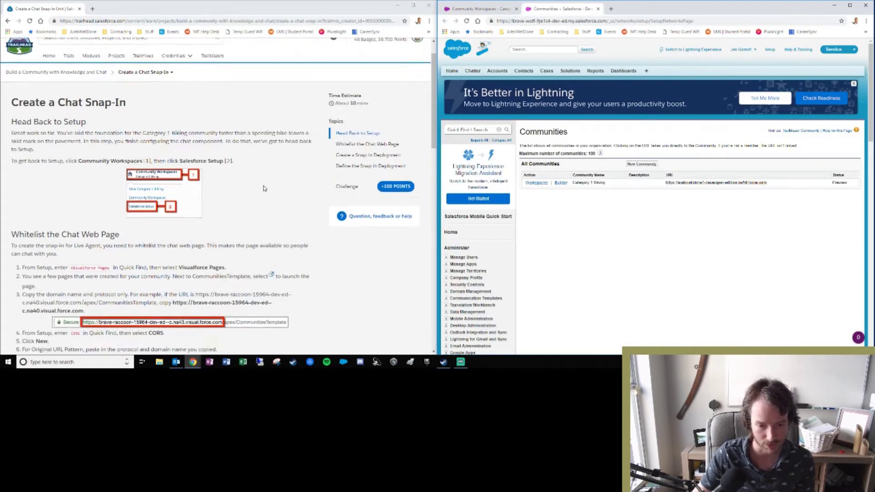
scroll(242, 185, down, 4)
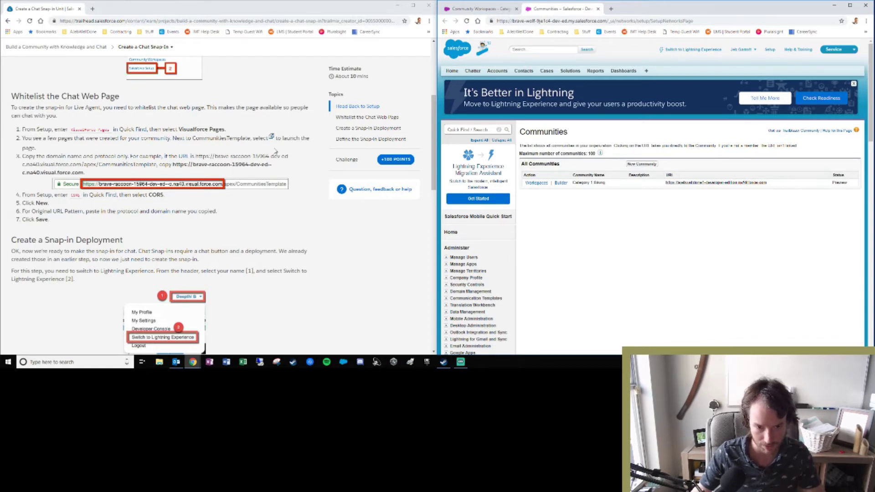
Step: Search Setup for the Visualforce entries and open the Visualforce Pages list
click(482, 129)
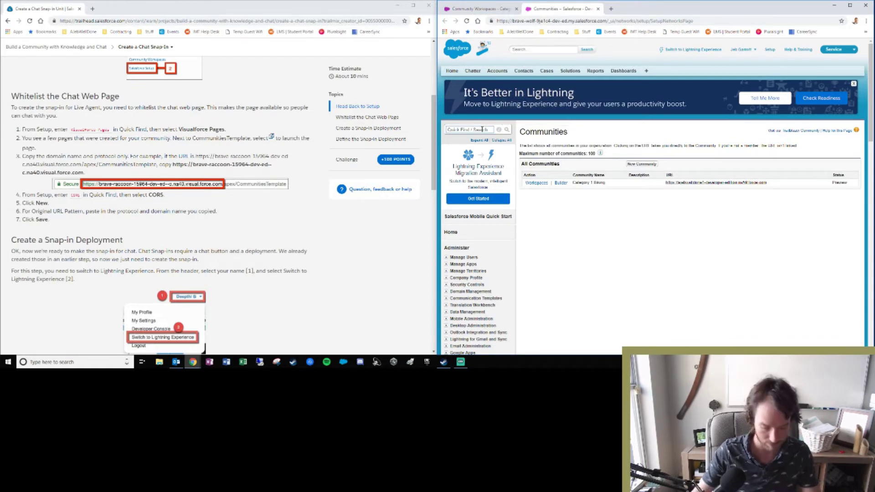
text(vis)
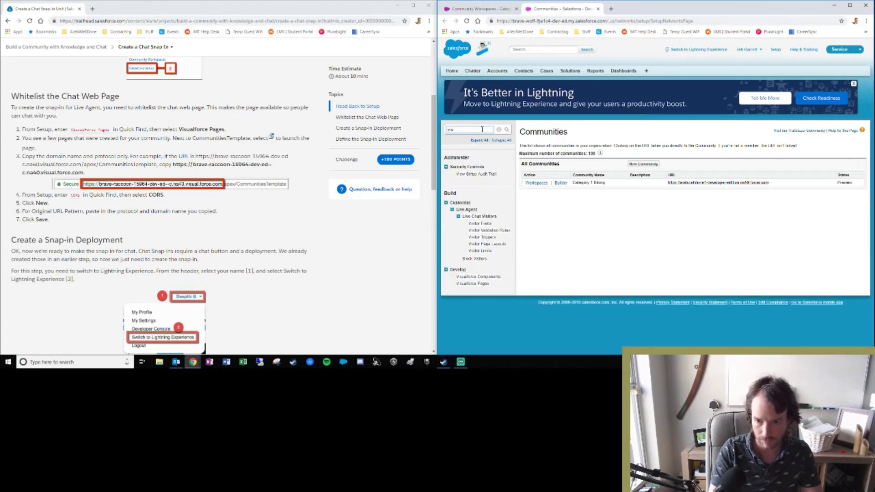
text(ualfor)
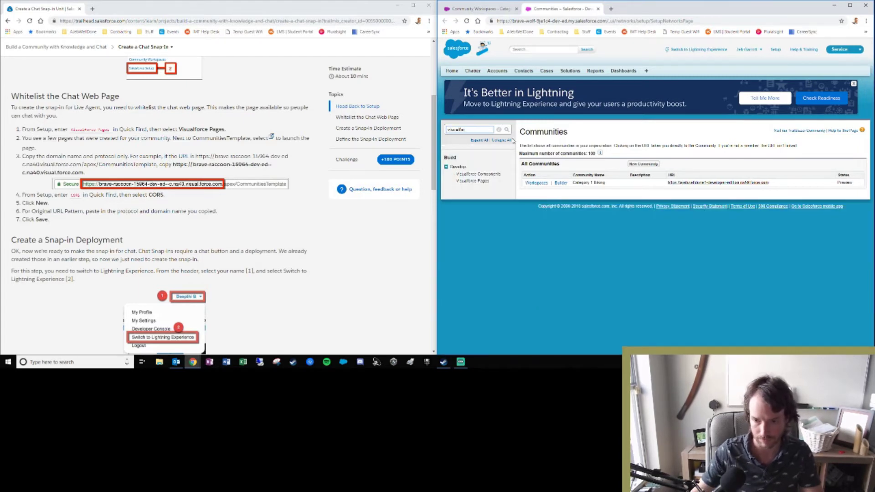
click(476, 183)
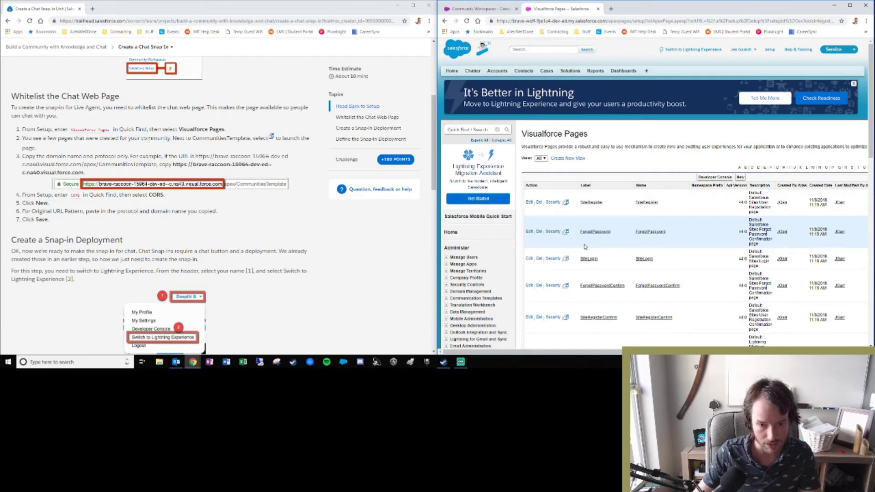
Step: Sort the Visualforce pages by label and launch a preview of the CommunitiesTemplate page
scroll(587, 246, down, 5)
scroll(586, 219, up, 5)
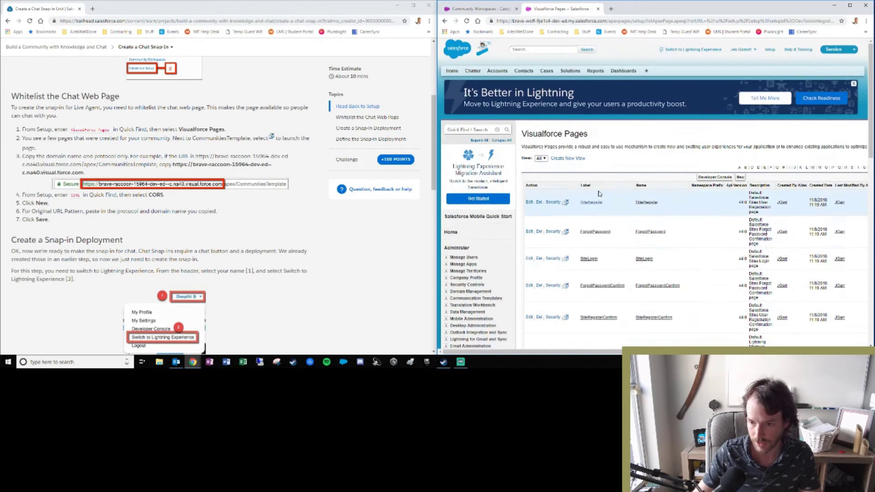
click(585, 185)
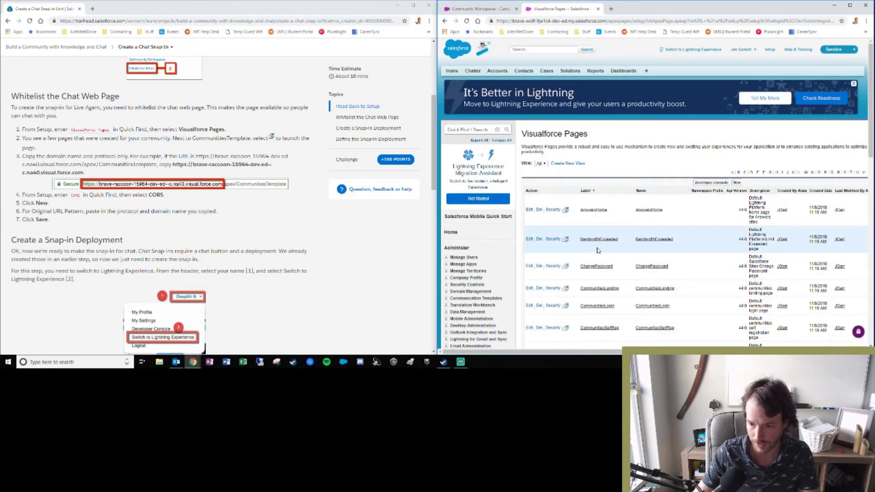
scroll(597, 263, down, 3)
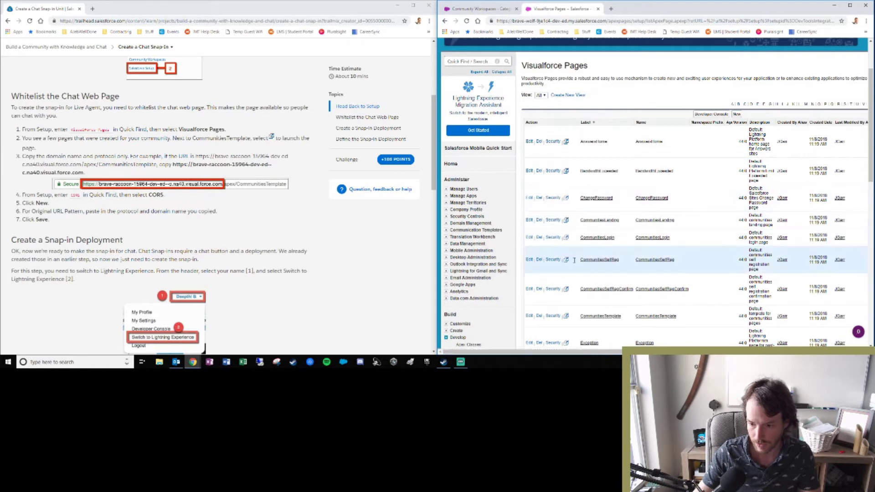
scroll(575, 316, down, 1)
drag(625, 282, 573, 282)
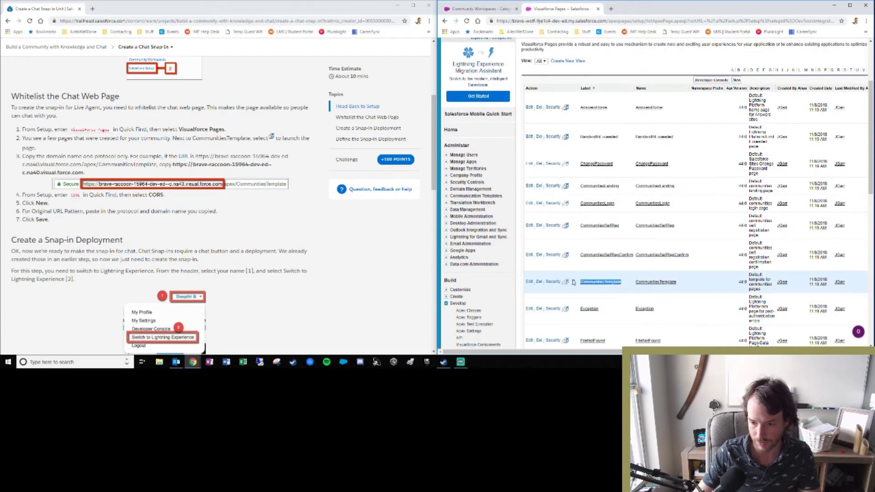
click(565, 282)
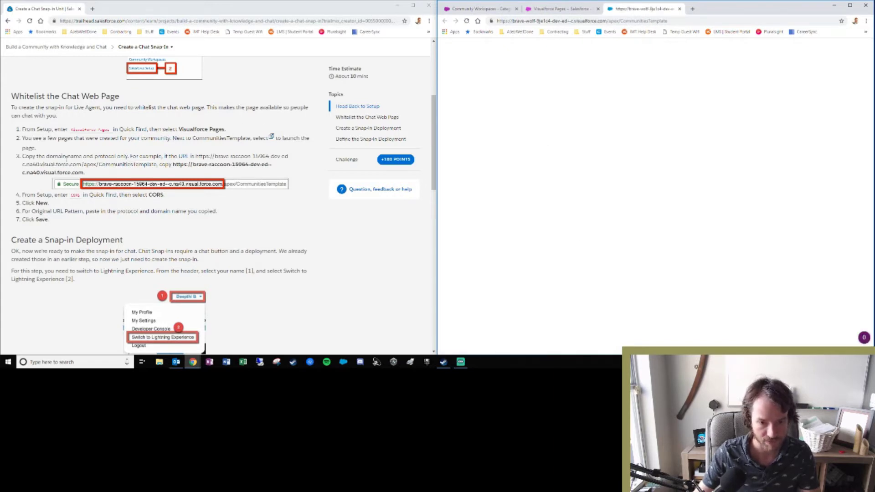
Step: Copy the full web address of the CommunitiesTemplate preview page
click(546, 22)
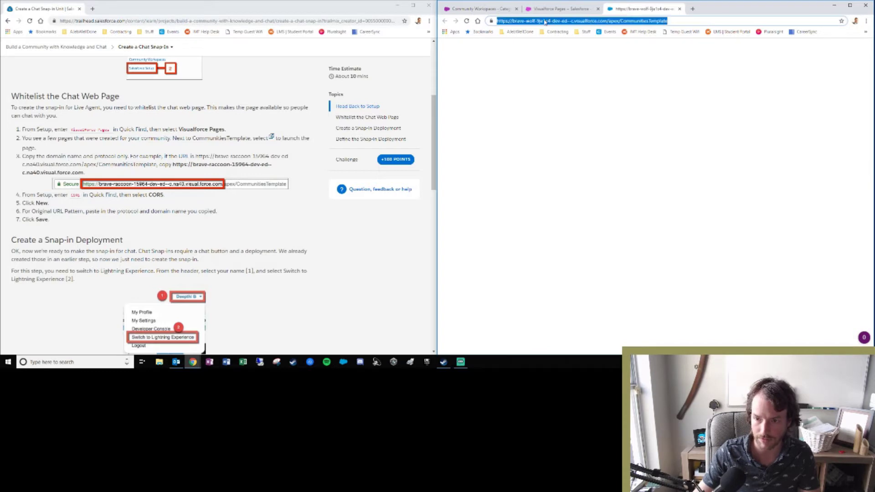
right_click(545, 22)
click(562, 59)
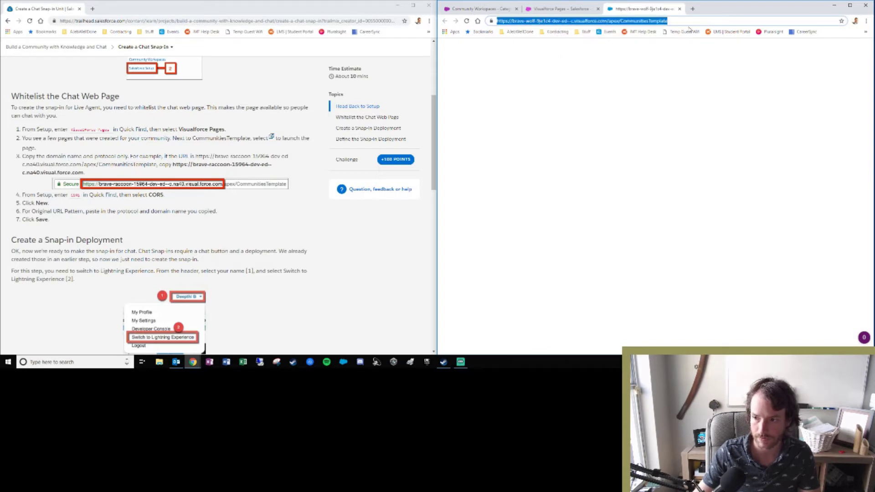
click(462, 52)
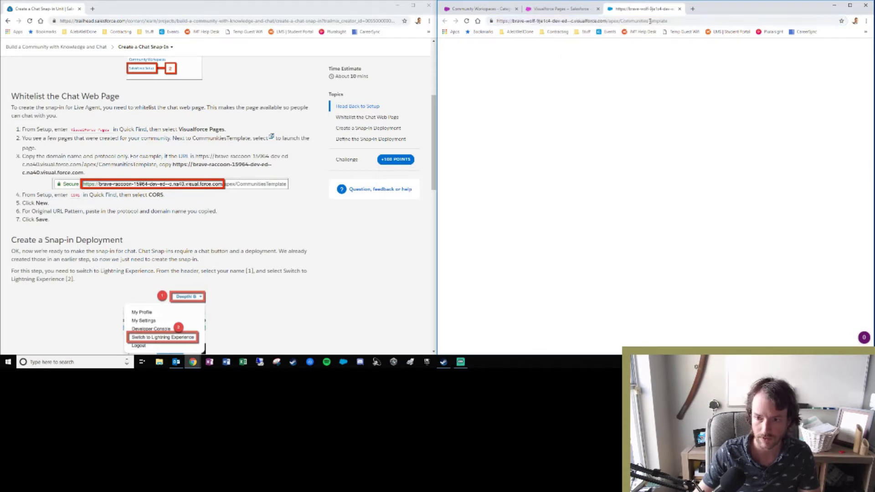
Step: Hide the browser's bookmarks bar
click(867, 21)
mouse_move(829, 89)
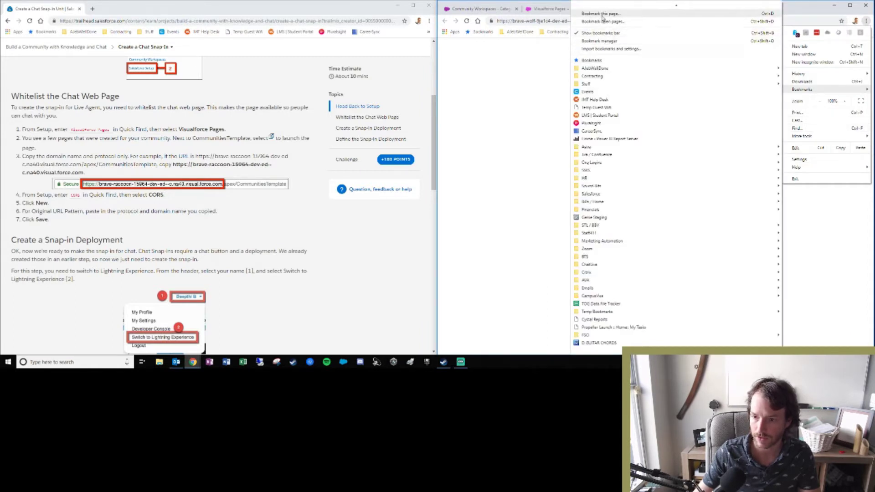
click(601, 33)
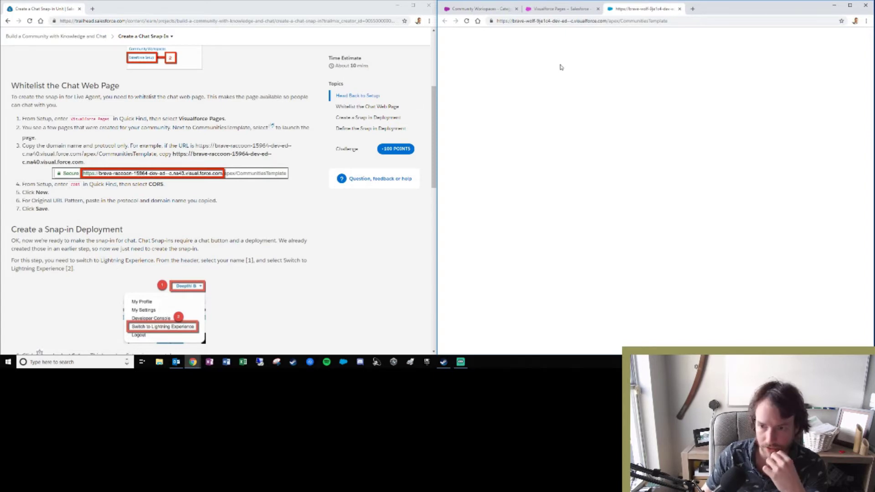
Step: Copy only the protocol and domain name from the CommunitiesTemplate page's address, leaving out the /apex/CommunitiesTemplate path
click(537, 22)
click(498, 21)
drag(498, 21, 602, 21)
right_click(601, 21)
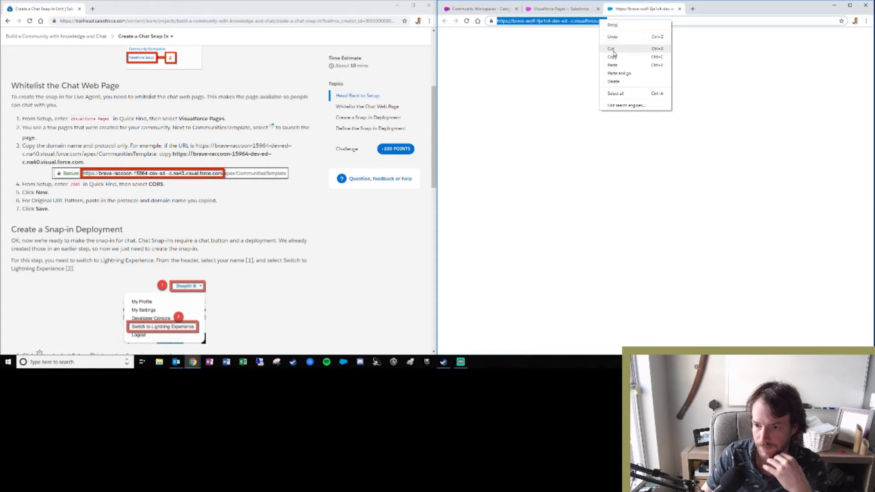
click(612, 57)
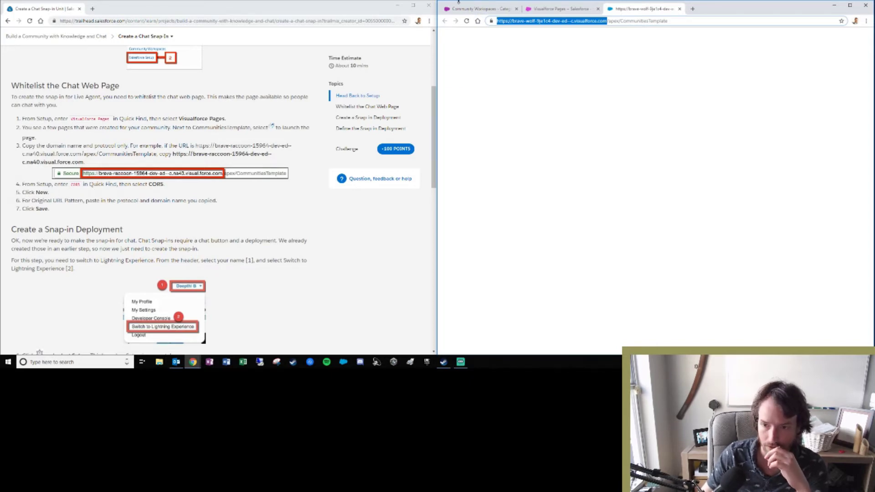
Step: Return to the Visualforce Pages setup page and find and open the CORS settings
click(500, 9)
click(552, 8)
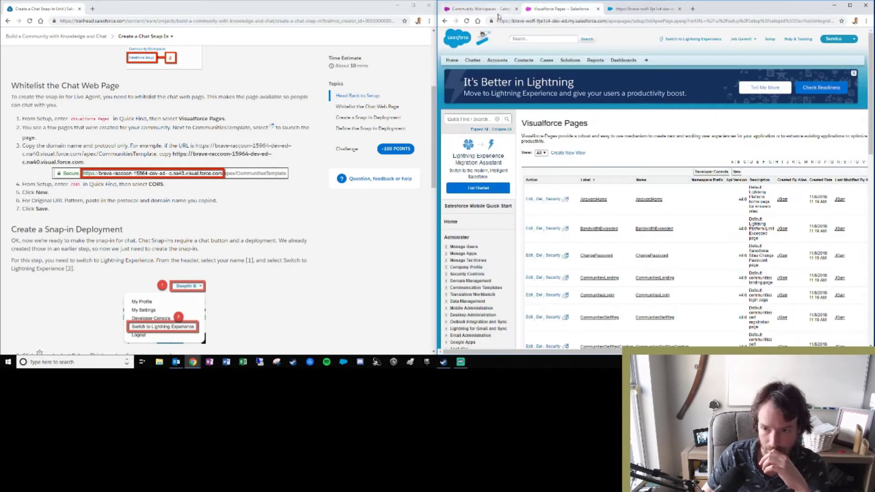
click(469, 119)
text(cor)
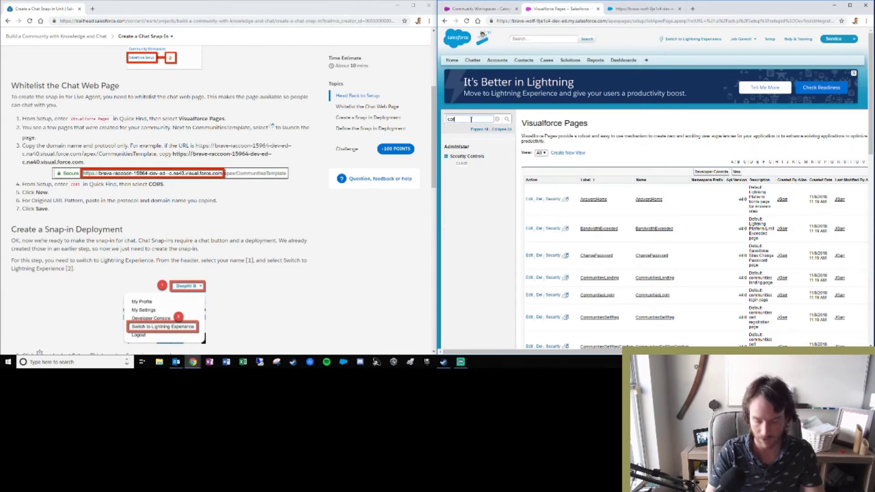
text(s)
click(462, 163)
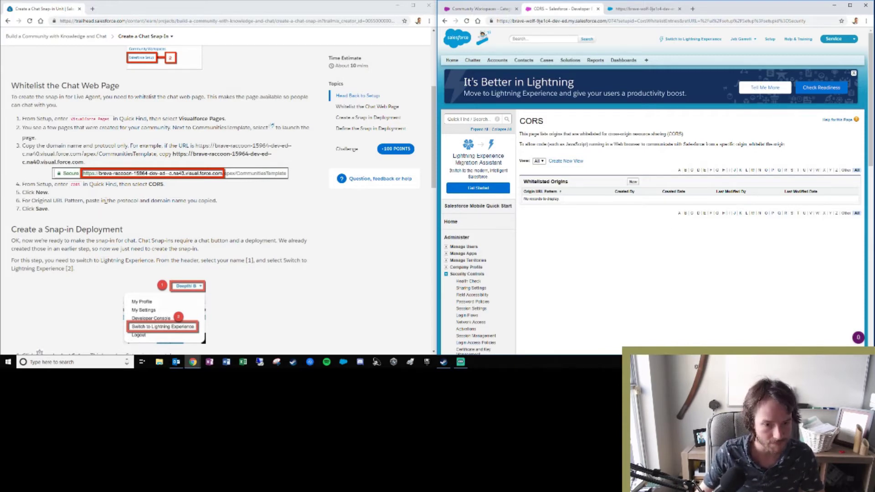
Step: Add a new CORS whitelisted origin using the copied protocol and domain name as the Origin URL Pattern, and save it
click(632, 182)
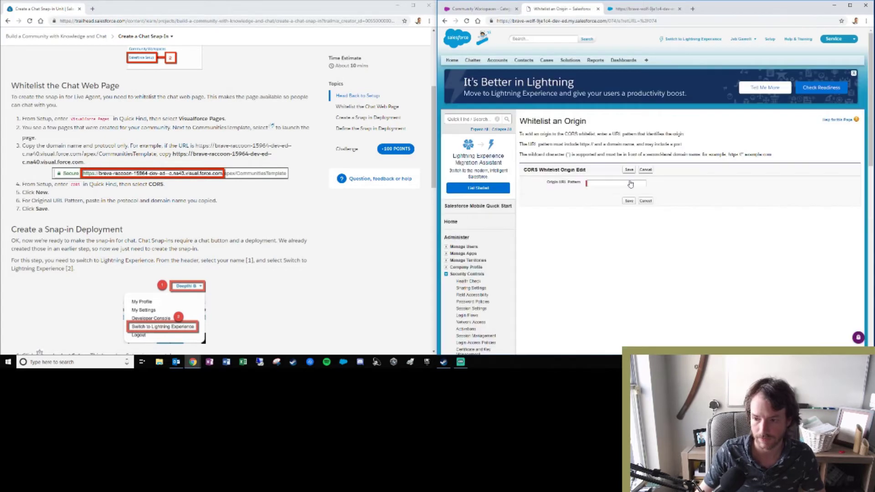
right_click(600, 183)
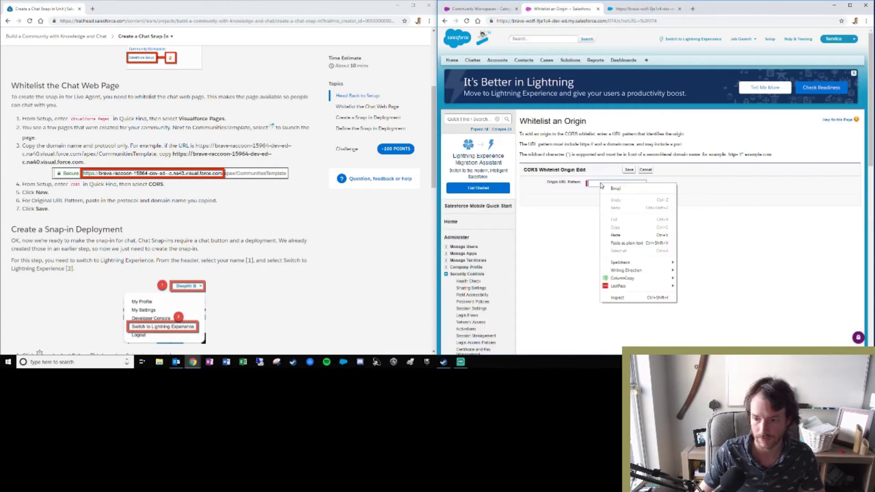
click(632, 237)
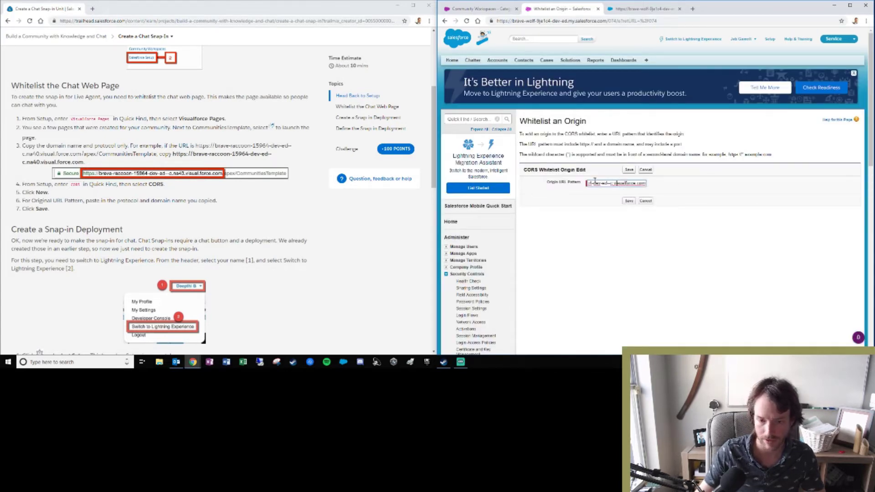
drag(32, 203, 178, 201)
click(681, 210)
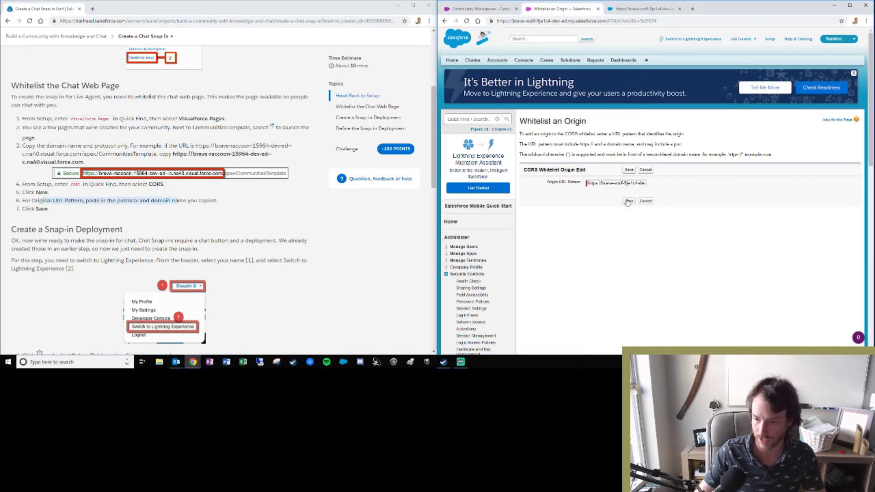
click(630, 170)
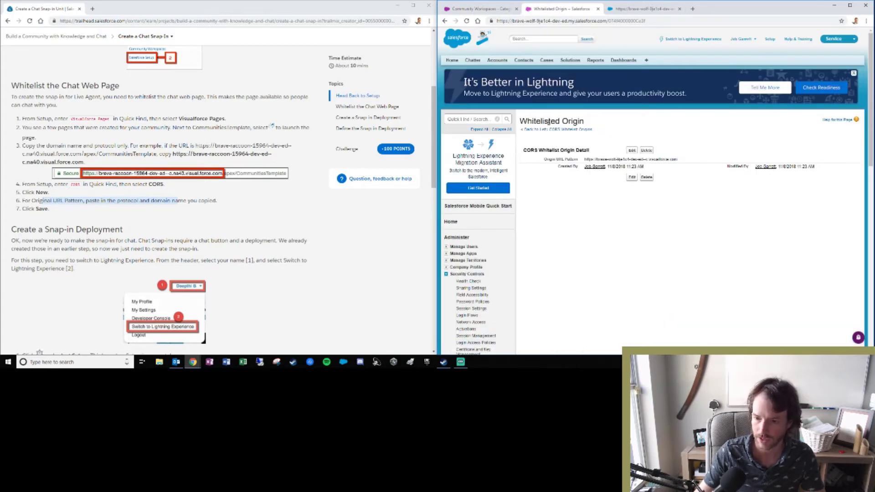
Step: Switch the org from Salesforce Classic to Lightning Experience
scroll(250, 227, down, 2)
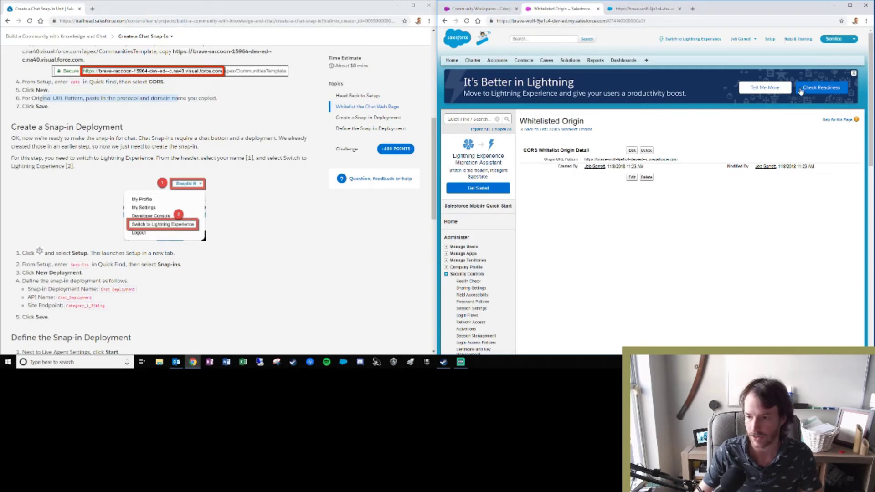
click(841, 42)
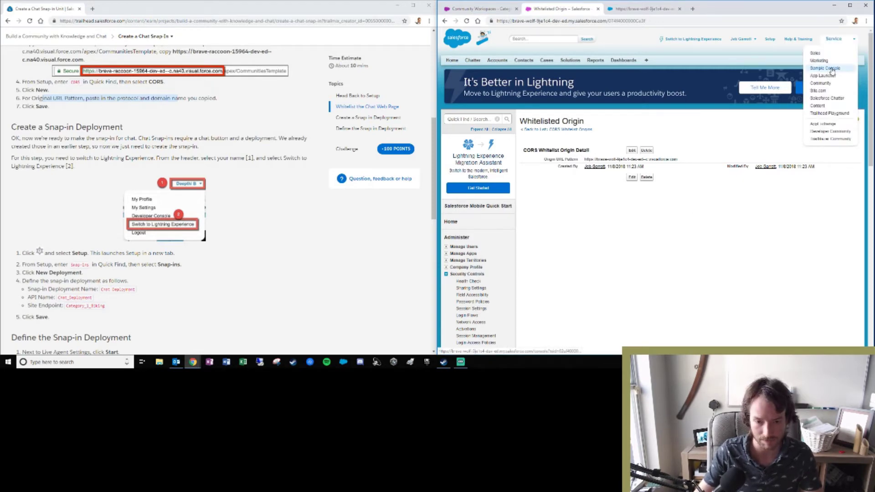
click(744, 40)
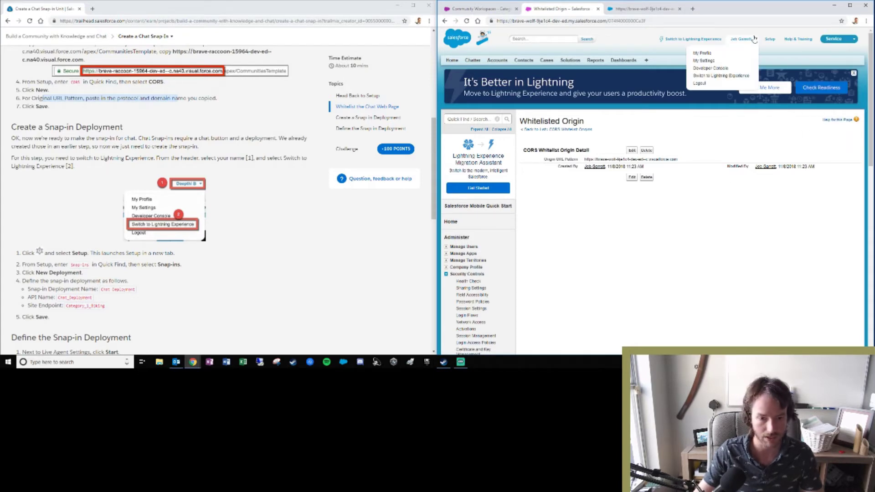
click(720, 76)
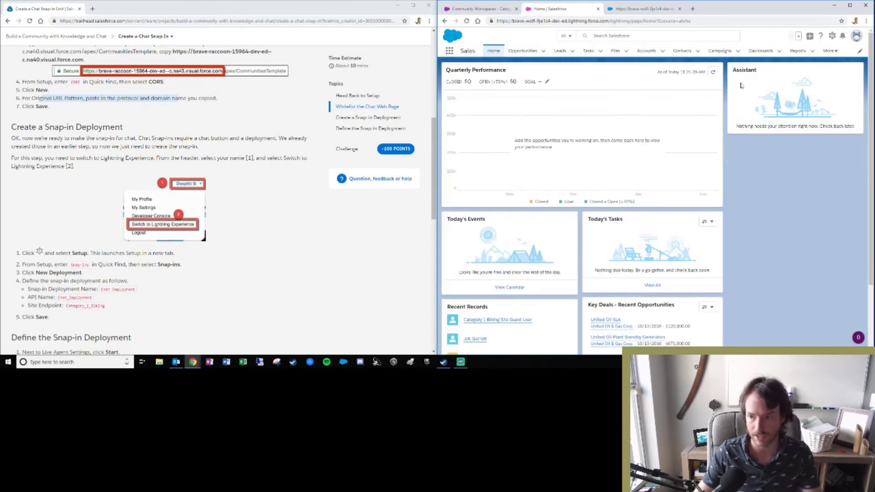
Step: Launch Setup in Lightning Experience and open the Snap-ins page
click(831, 38)
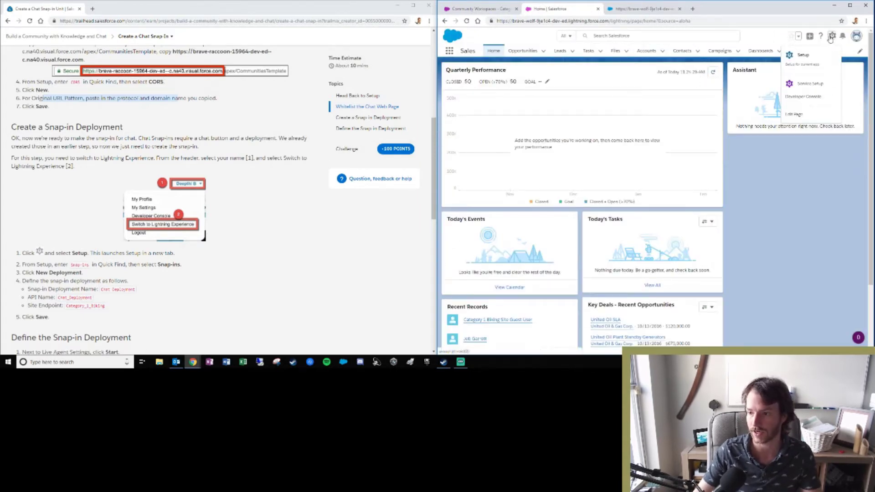
click(807, 66)
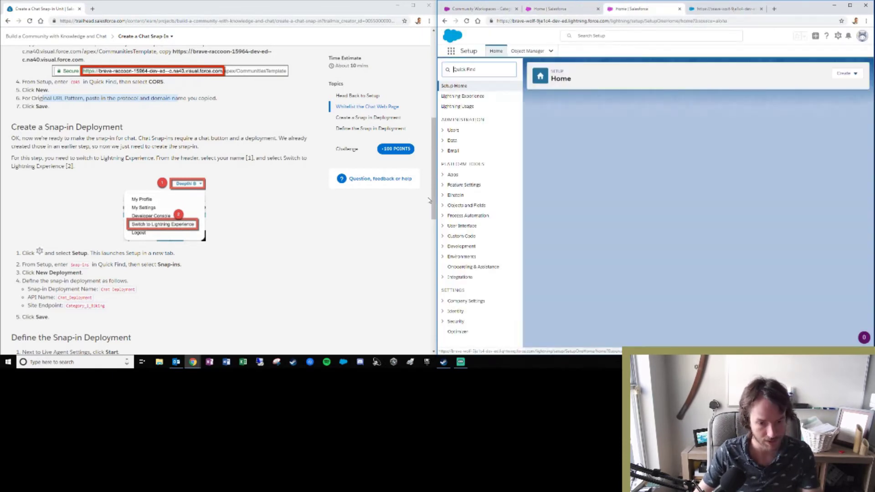
click(476, 69)
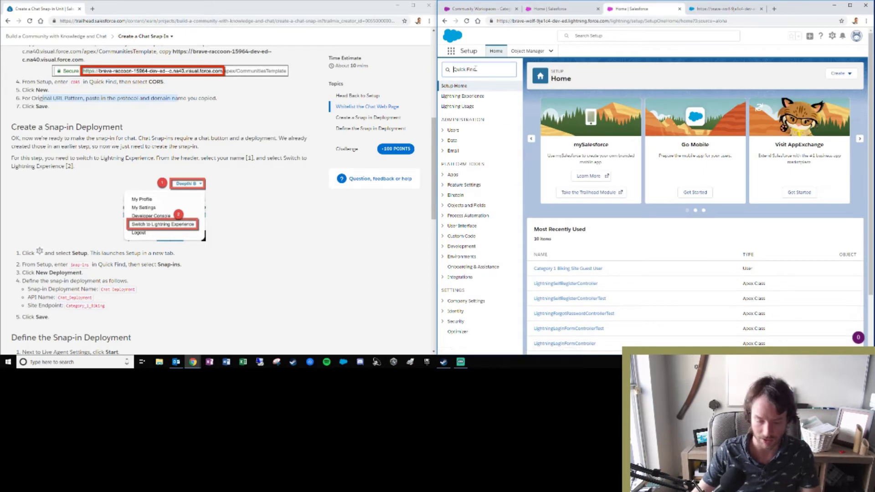
text(snap)
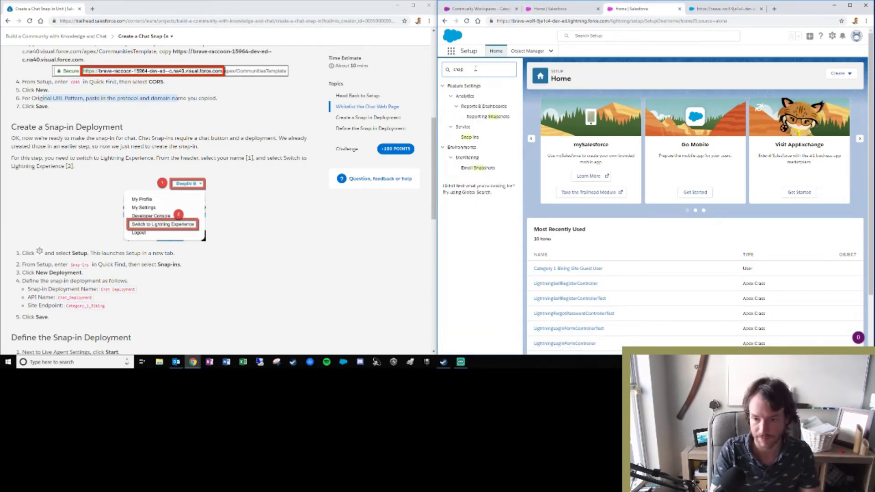
click(475, 138)
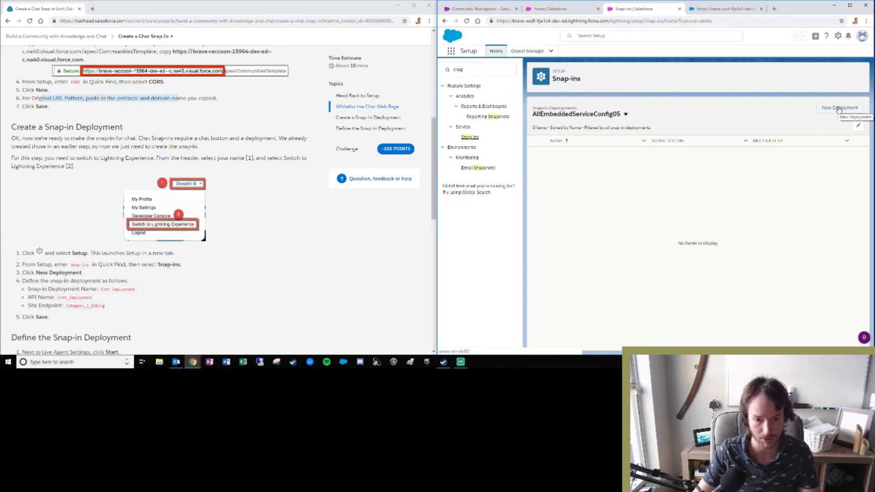
Step: Create a snap-in deployment named Chat Deployment with API name Chat_Deployment and site endpoint Category_1_Biking, and save it
click(839, 108)
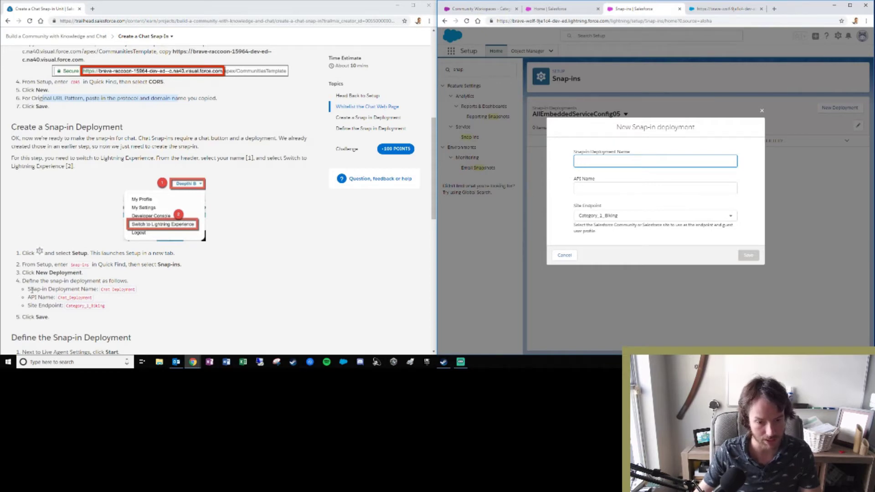
drag(27, 290, 99, 291)
click(722, 161)
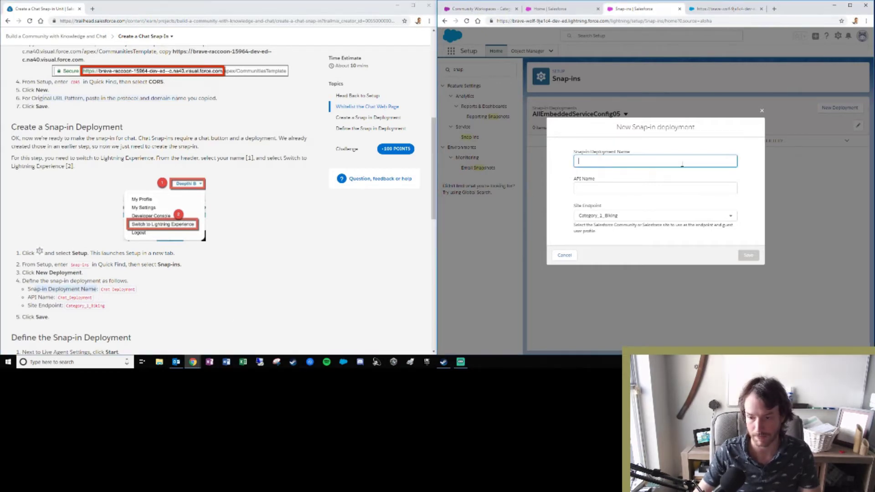
text(Chat D)
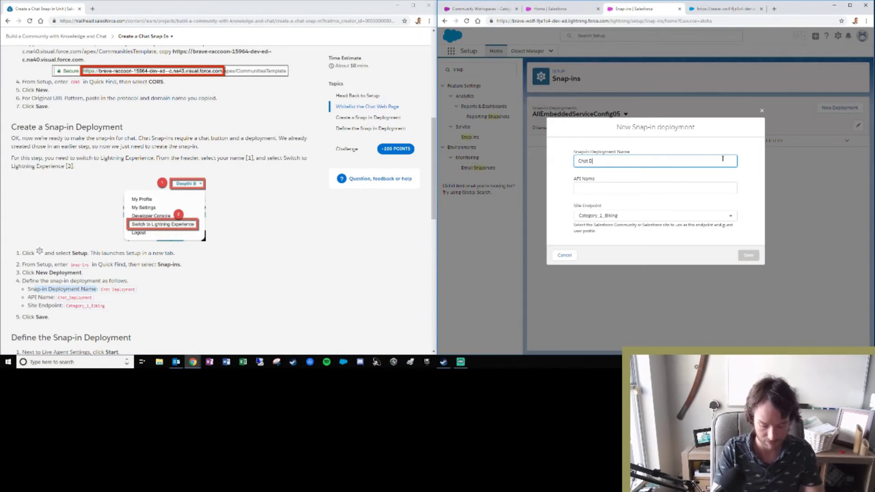
text(eployment)
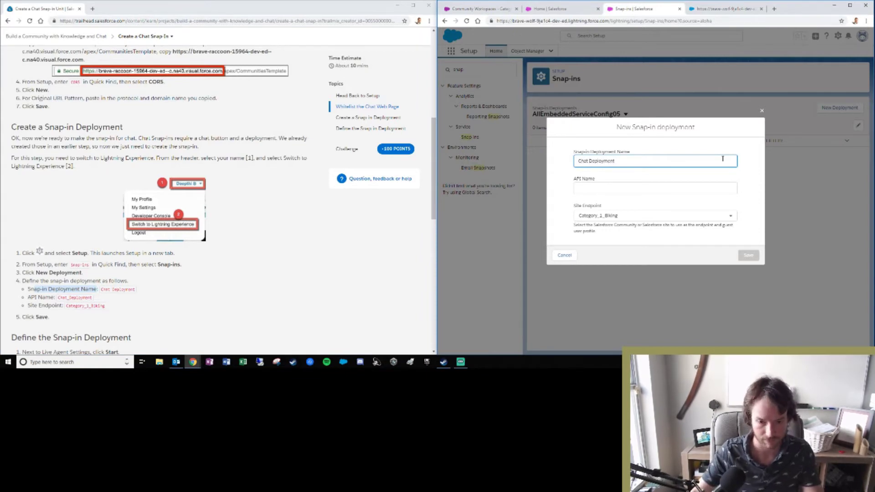
click(742, 187)
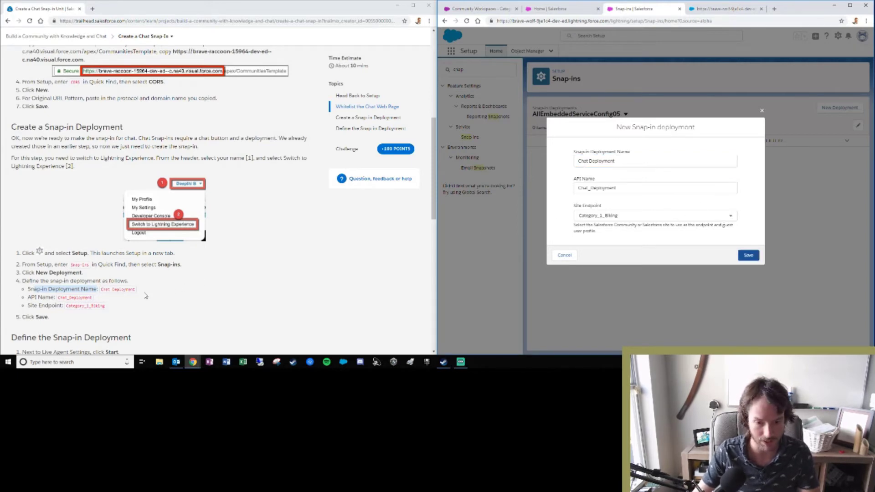
click(664, 218)
click(610, 232)
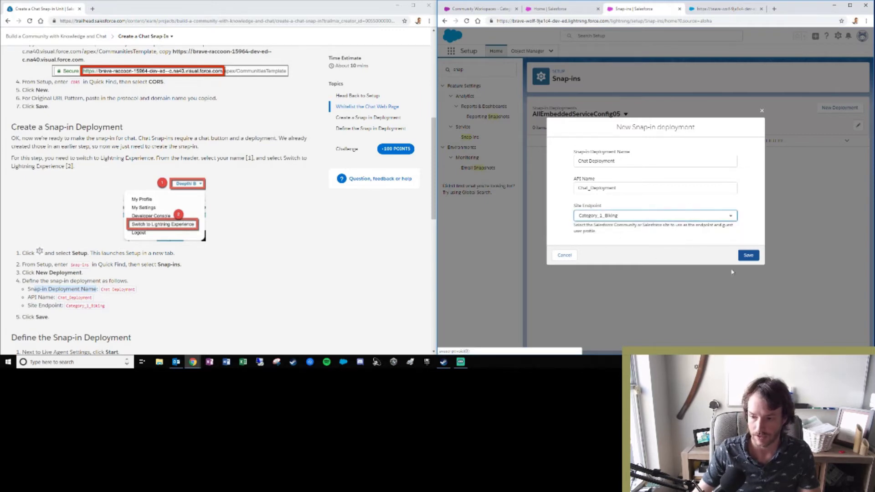
click(749, 256)
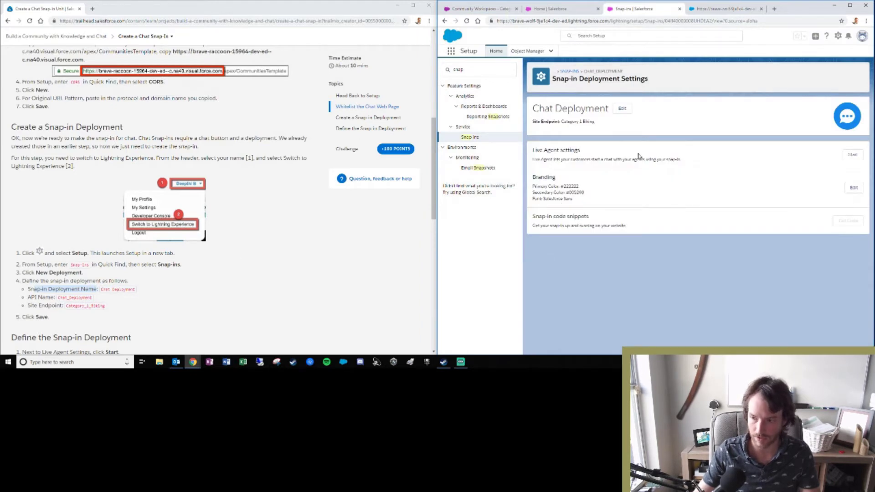
Step: Set up Live Agent for the snap-in with the Web Support Chat Deployment and the Web Support Chat button, and save
scroll(157, 272, down, 1)
scroll(158, 272, down, 5)
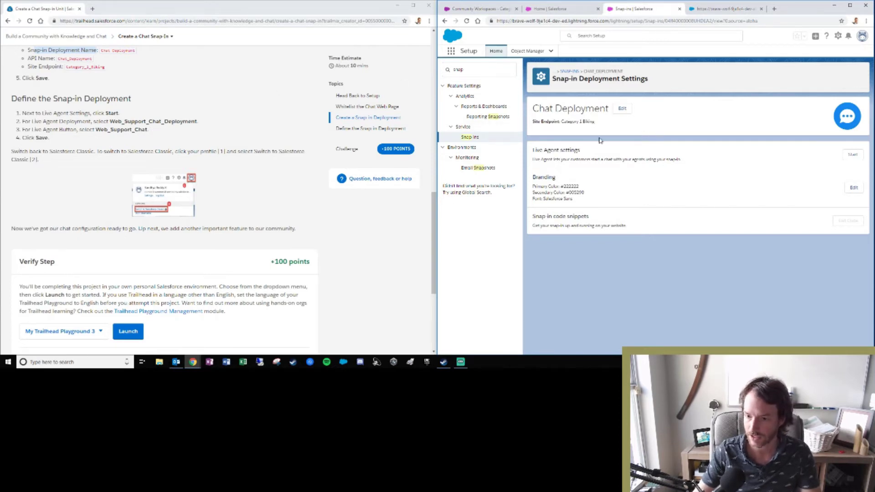
drag(684, 160, 636, 157)
click(637, 157)
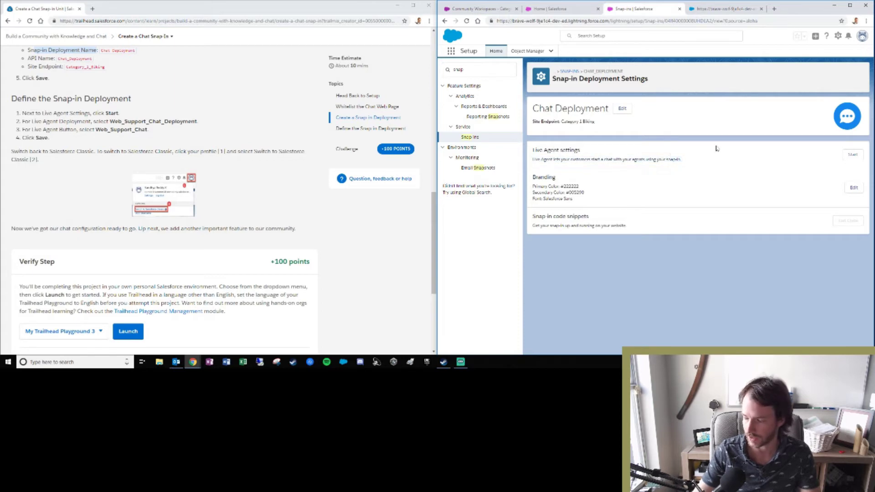
click(853, 154)
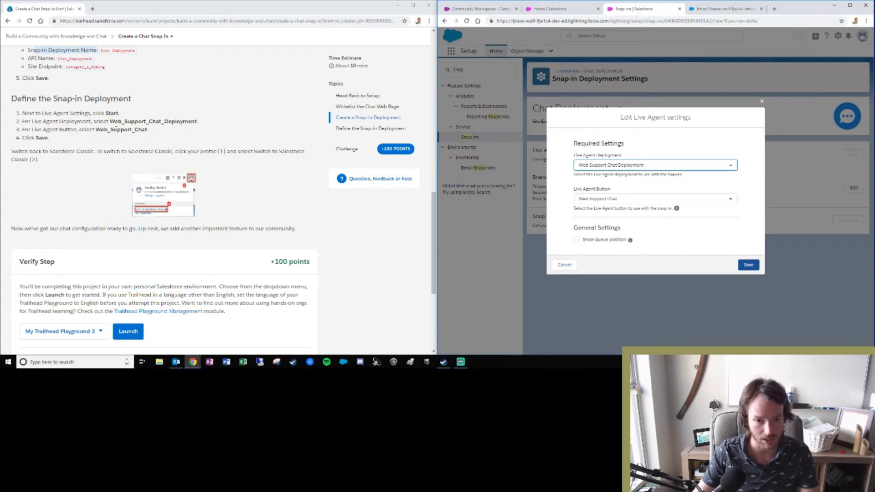
click(639, 168)
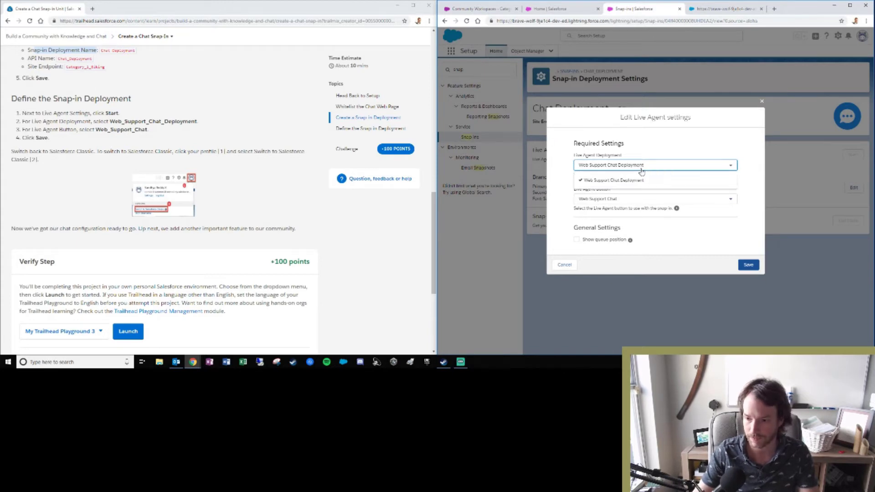
click(632, 181)
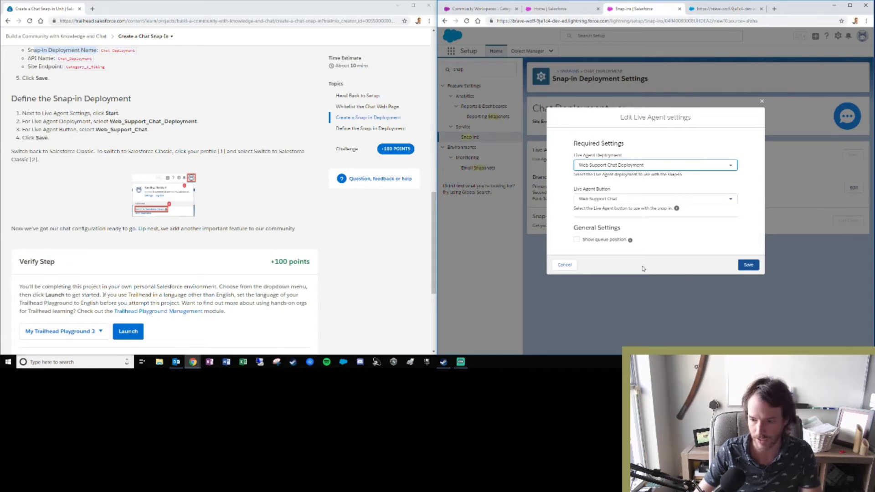
click(748, 265)
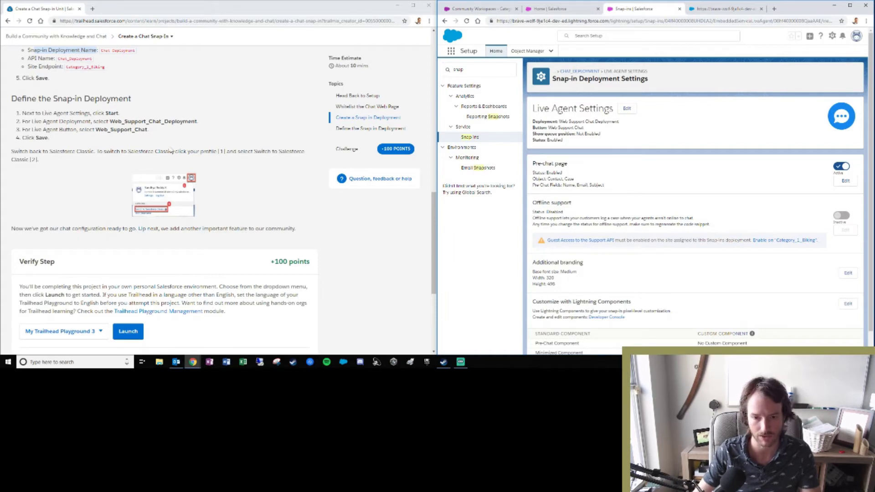
Step: Switch the org back from Lightning Experience to Salesforce Classic
click(857, 36)
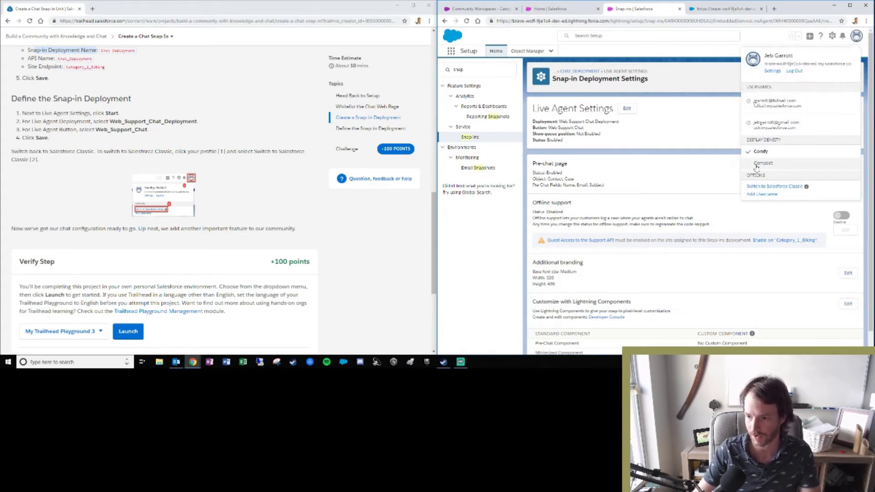
click(774, 188)
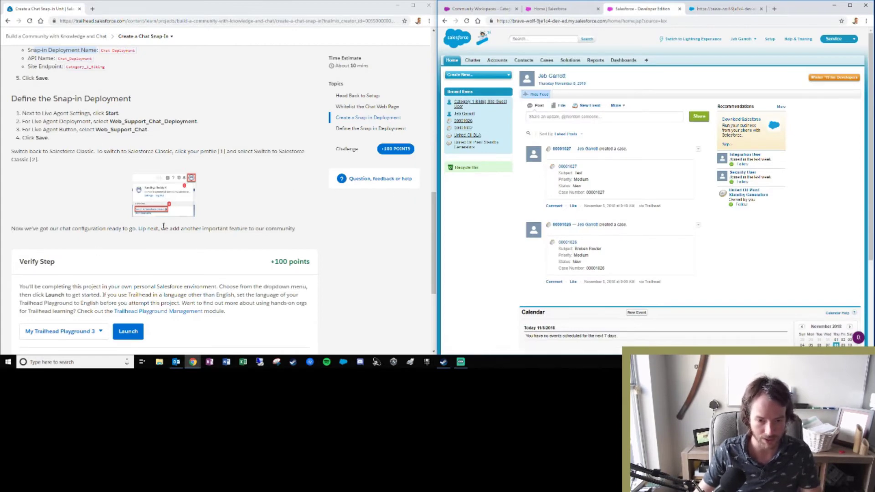
drag(140, 229, 293, 229)
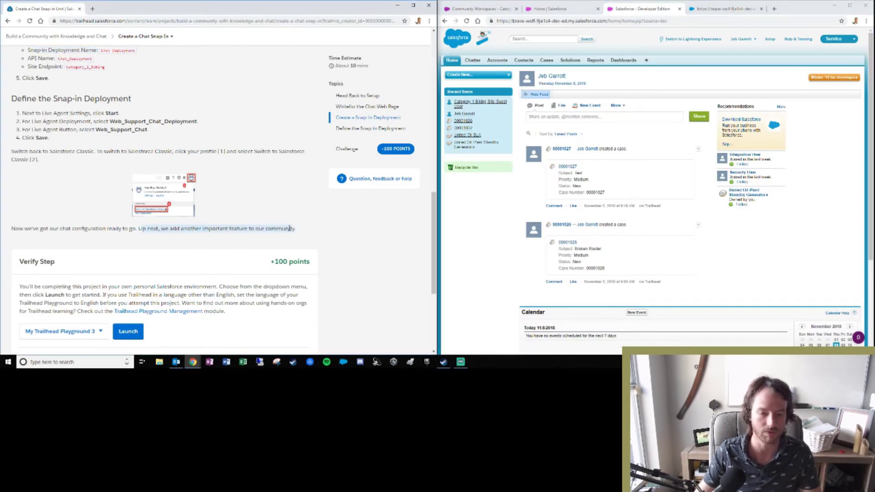
scroll(290, 228, up, 12)
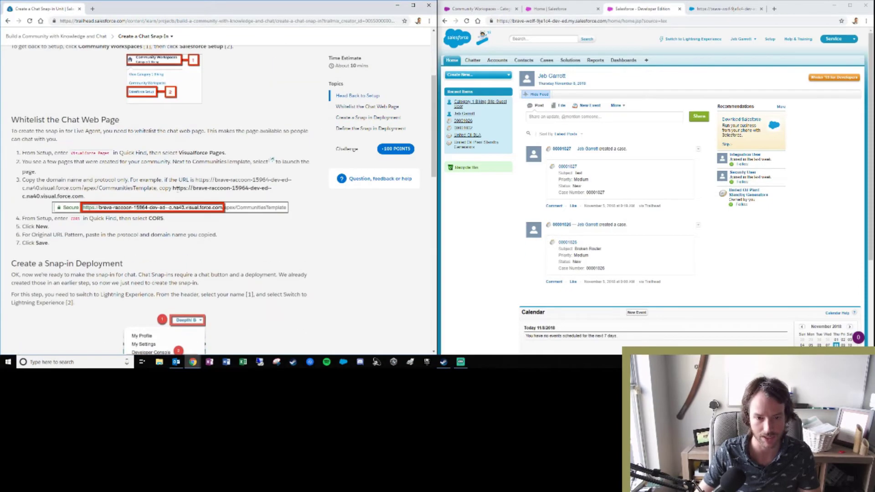
scroll(175, 188, up, 3)
scroll(175, 188, down, 15)
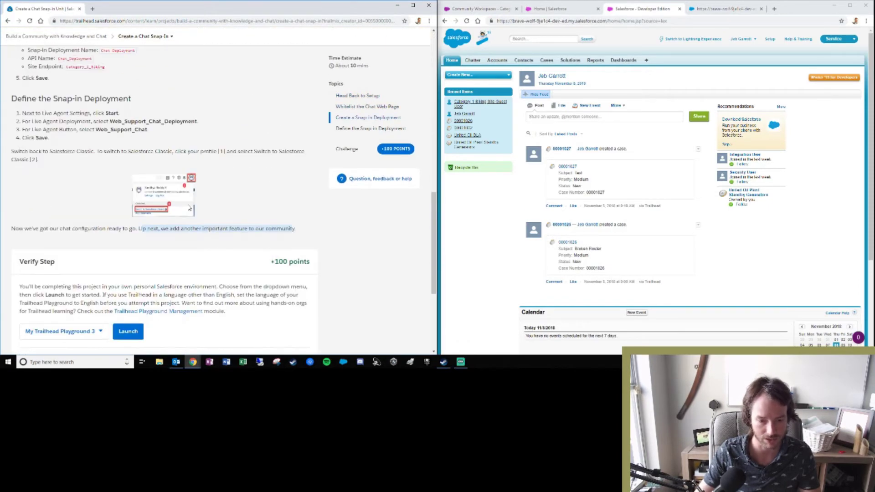
Step: Verify the Create a Chat Snap-In step for 100 points and proceed to the Enable and Configure Lightning Knowledge step
scroll(190, 209, down, 3)
scroll(168, 213, up, 2)
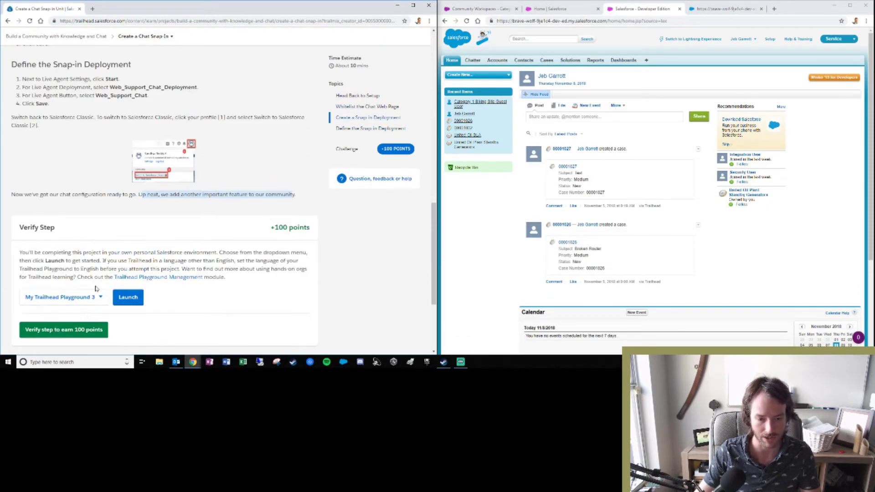
click(86, 331)
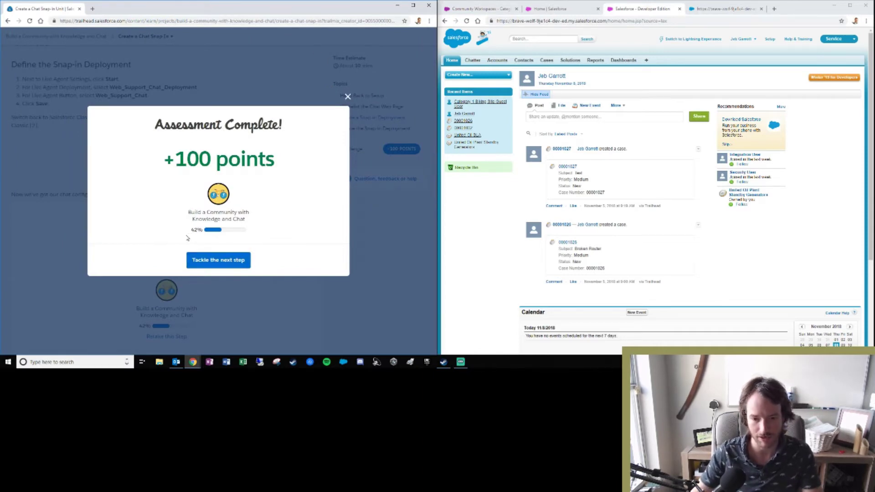
click(213, 260)
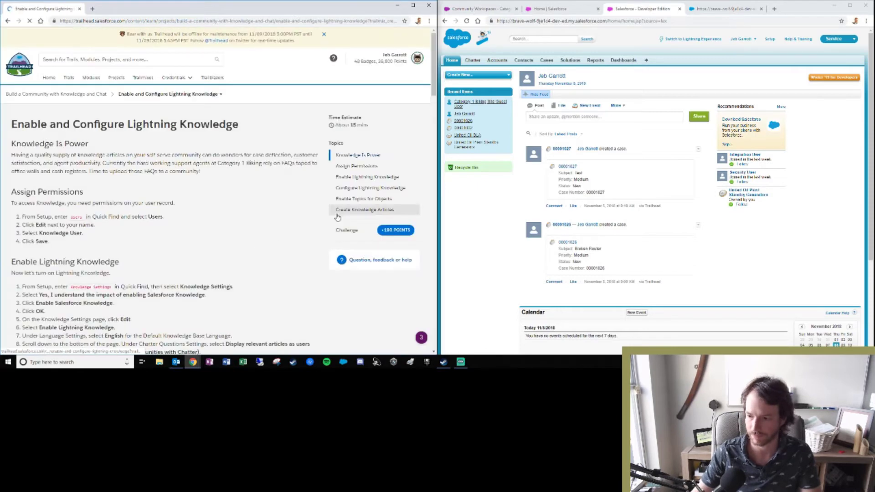
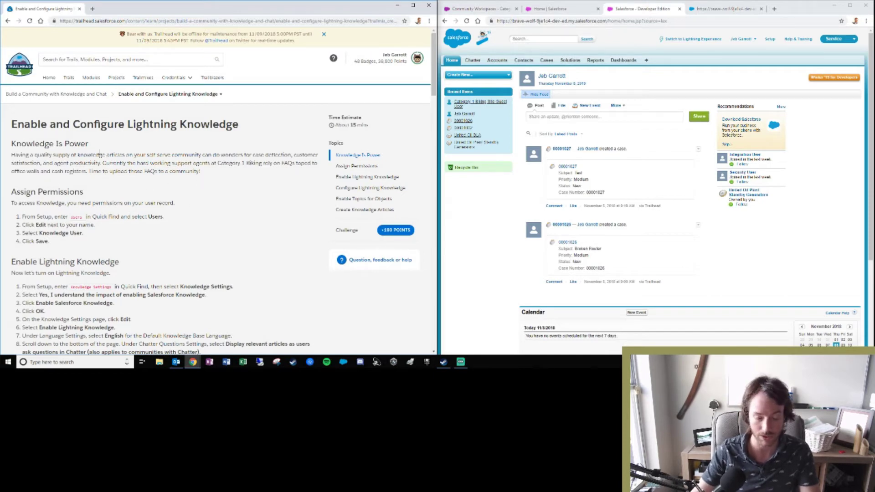
Step: Find Users in Setup, grant the Knowledge User permission on your own System Administrator user record, and save it
scroll(125, 146, down, 3)
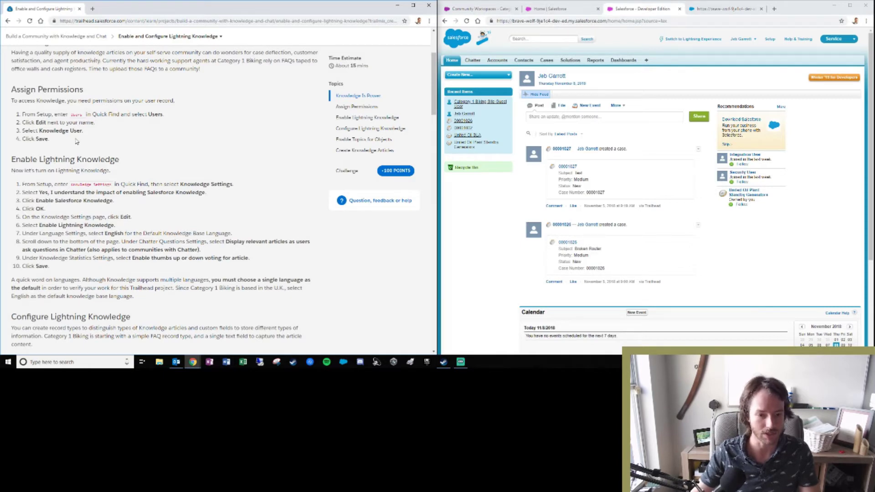
click(773, 39)
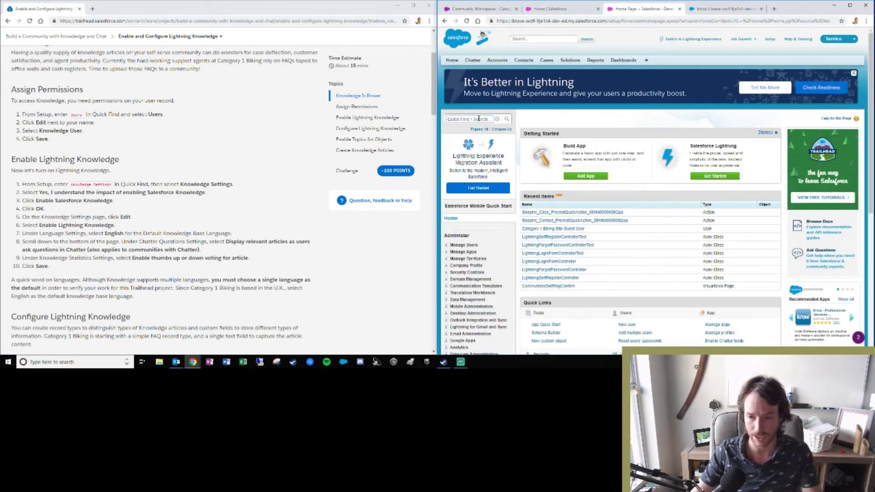
click(479, 119)
text(user)
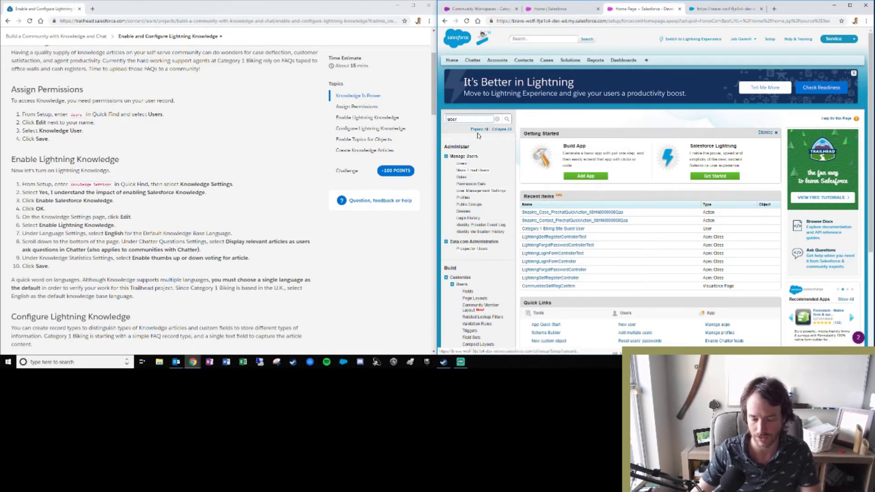
click(461, 164)
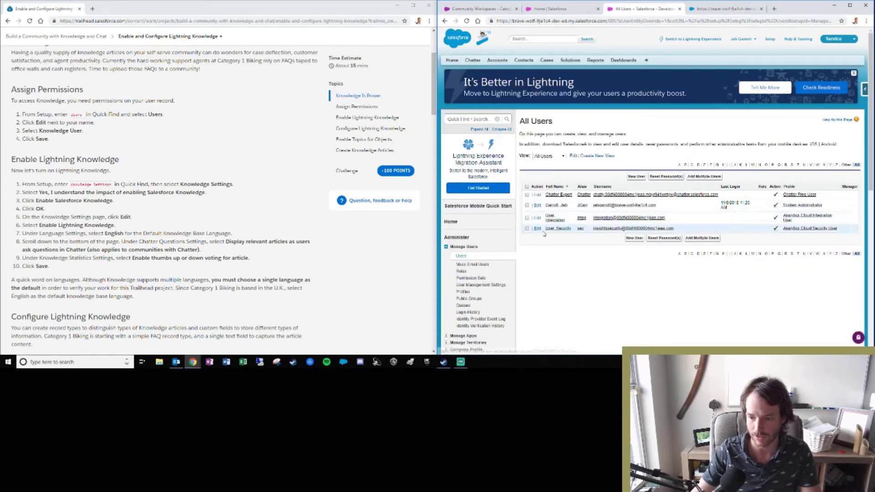
click(537, 207)
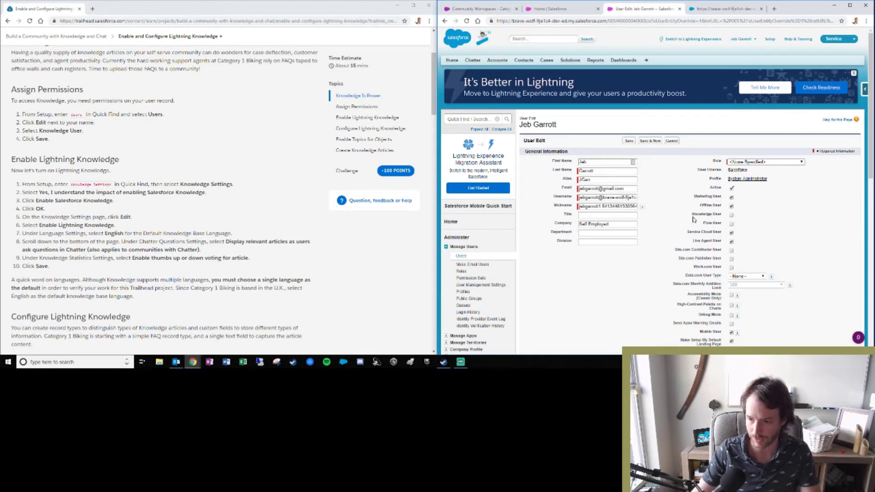
click(732, 216)
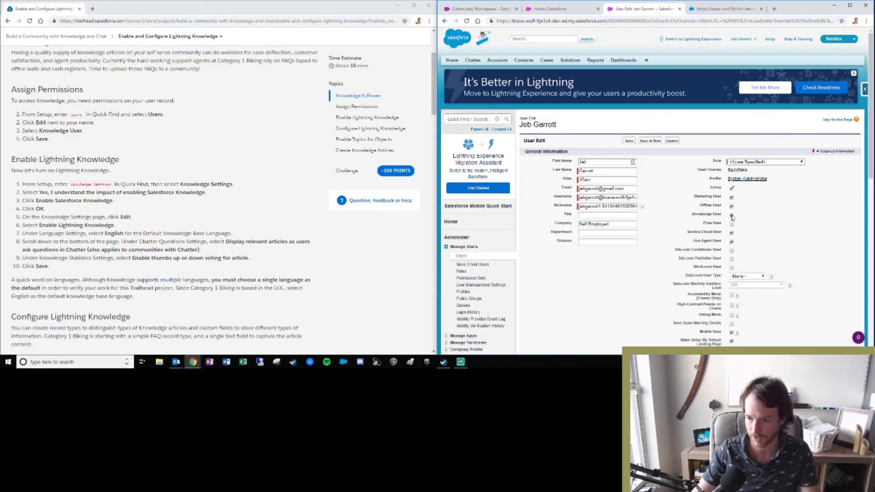
click(628, 141)
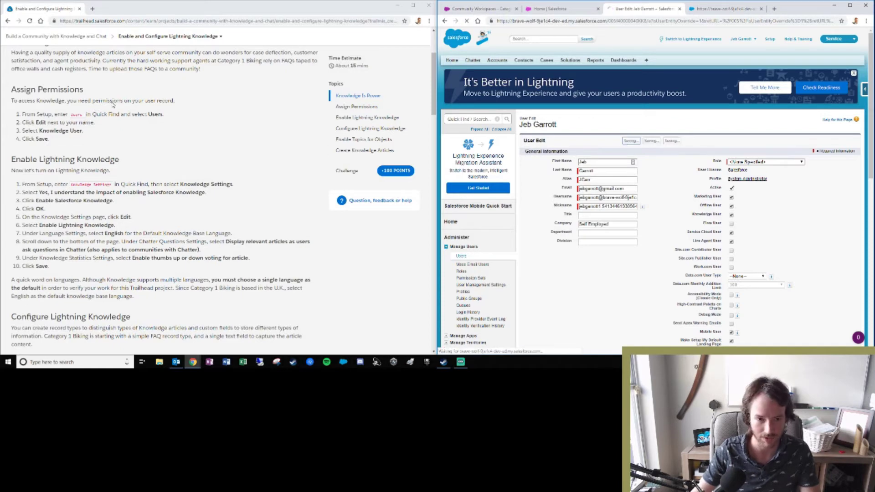
Step: Find Knowledge Settings in Setup, acknowledge the impact of enabling Salesforce Knowledge, and enable it
scroll(114, 137, down, 3)
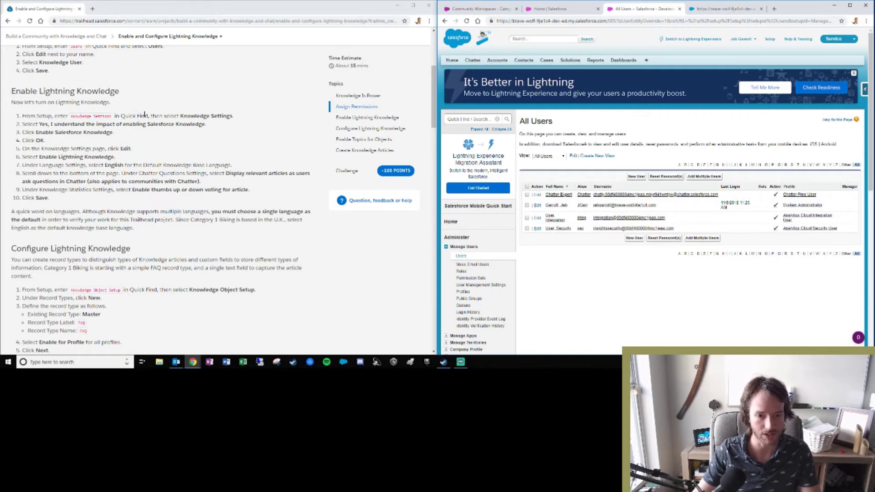
click(472, 118)
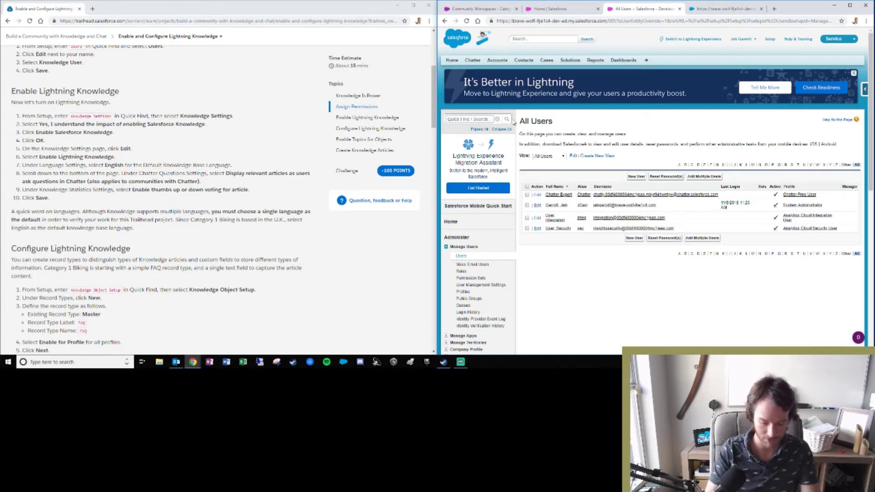
text(knowledge)
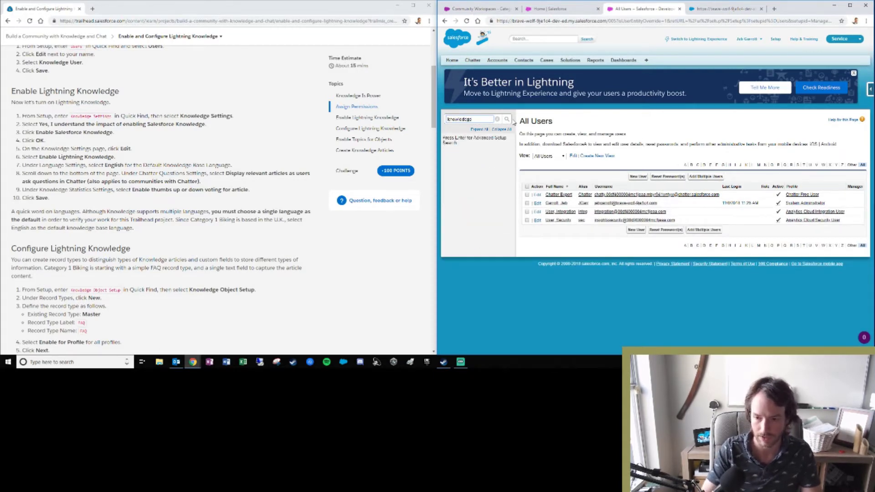
key(BackSpace)
key(BackSpace)
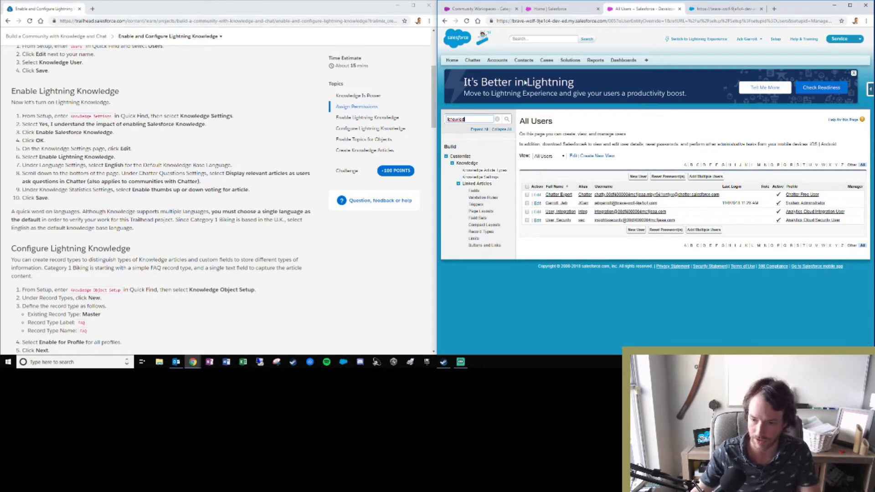
click(474, 177)
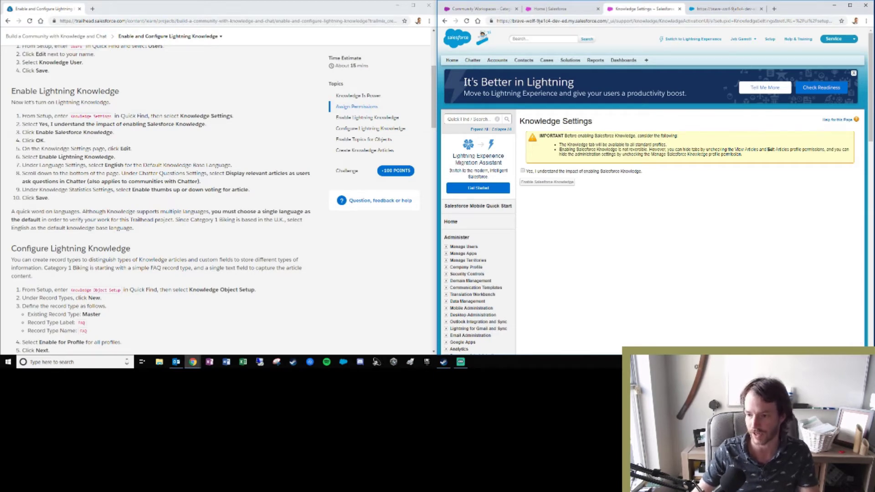
click(523, 171)
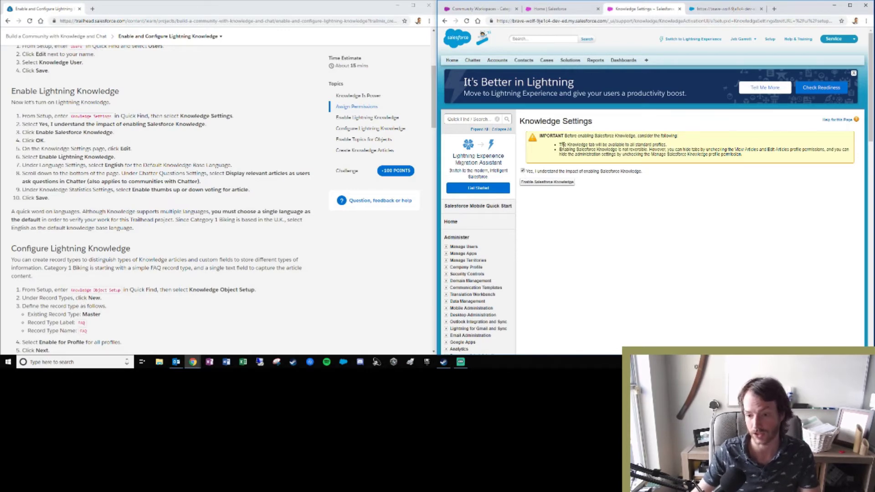
click(538, 184)
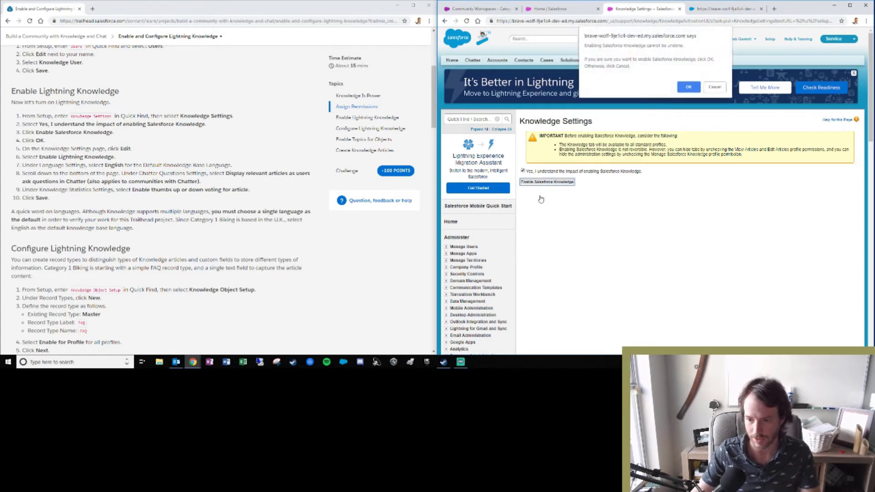
click(689, 88)
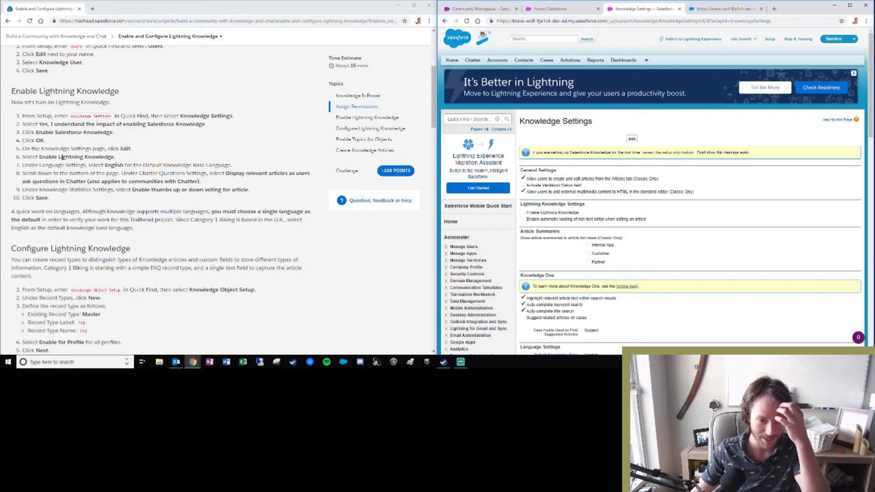
Step: Edit the Knowledge Settings and select Enable Lightning Knowledge
click(633, 138)
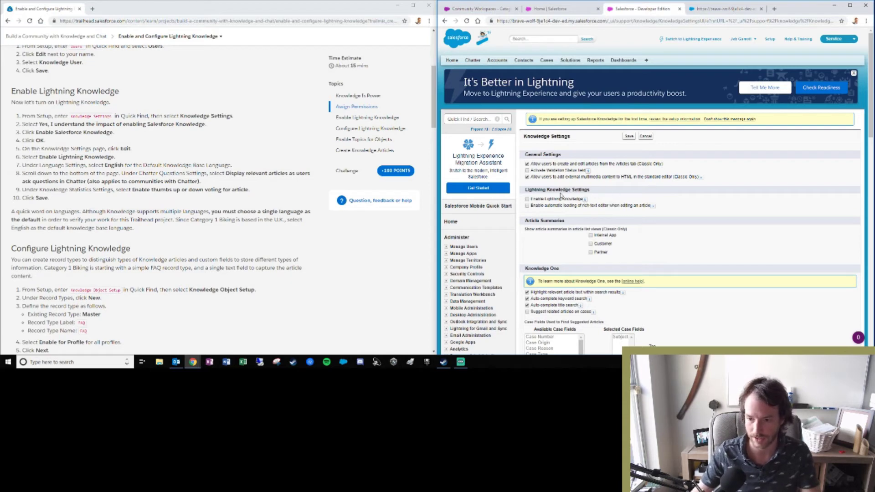
mouse_move(587, 200)
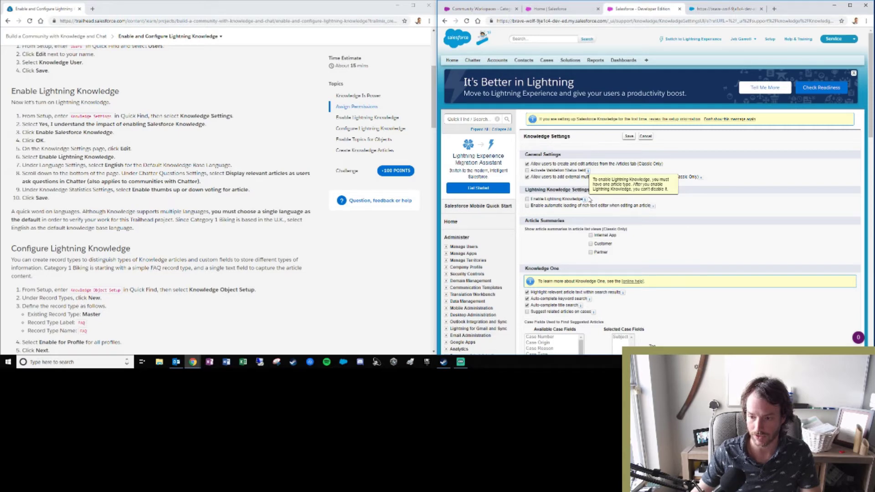
click(548, 200)
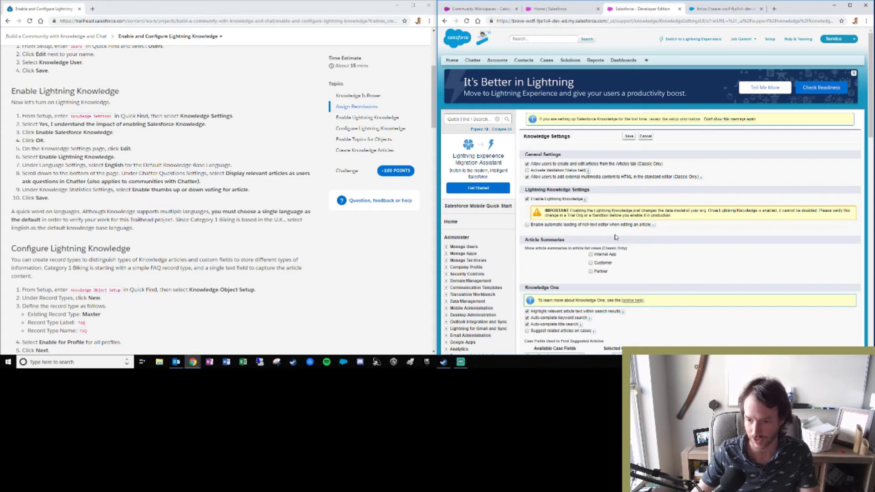
Step: Turn on displaying relevant articles for Chatter questions and thumbs up or down article voting, and save the Knowledge Settings
scroll(651, 228, down, 1)
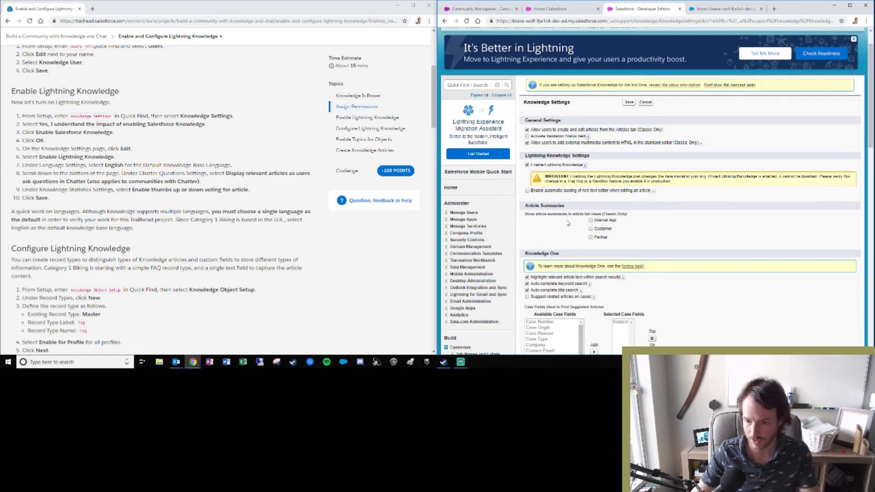
scroll(569, 224, down, 5)
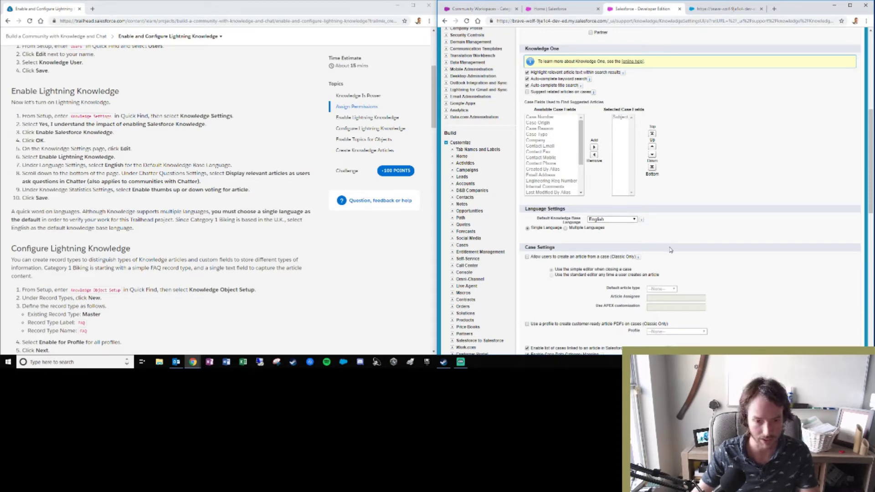
scroll(670, 250, down, 7)
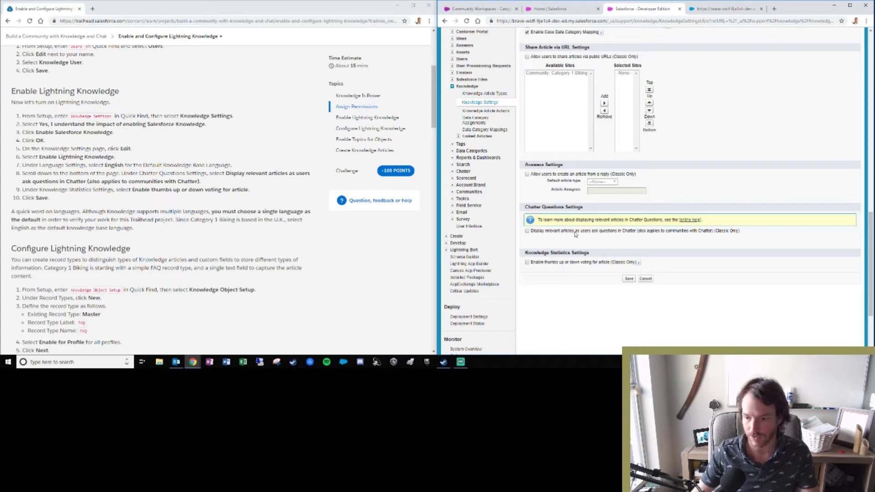
click(528, 232)
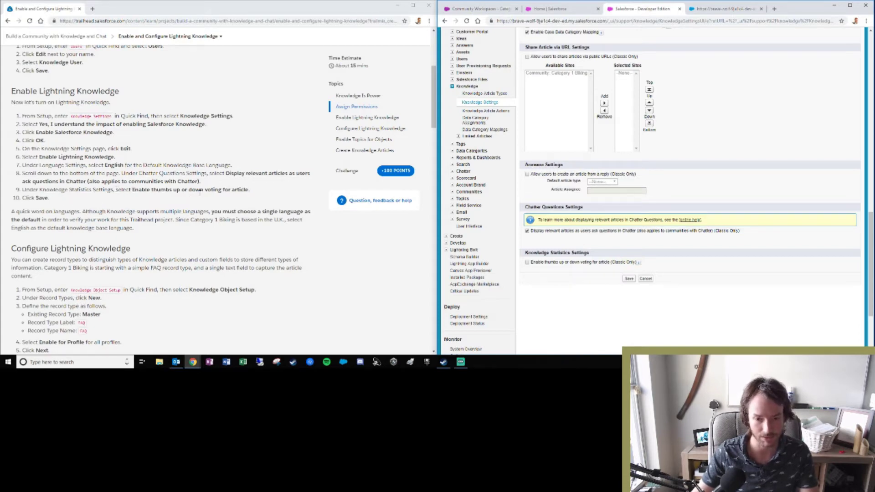
click(528, 262)
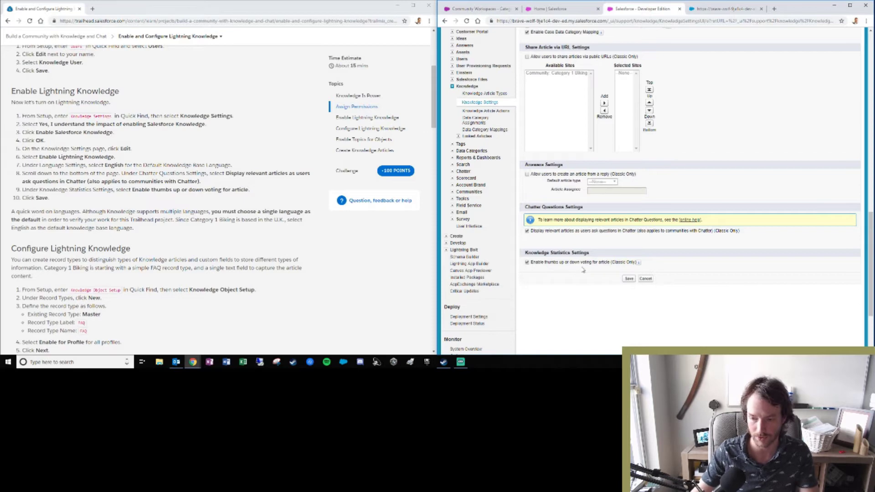
mouse_move(640, 265)
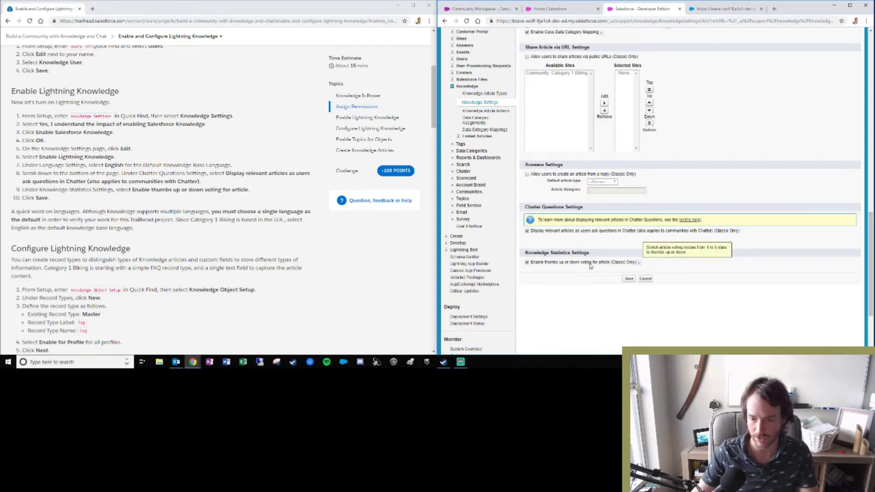
click(630, 279)
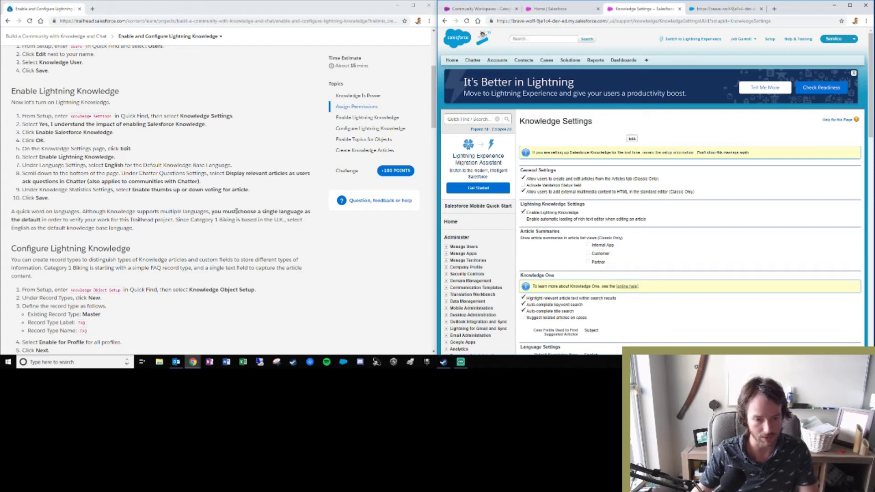
Step: Open Knowledge Object Setup from Setup and locate the Record Types section of the Knowledge object
scroll(237, 211, down, 4)
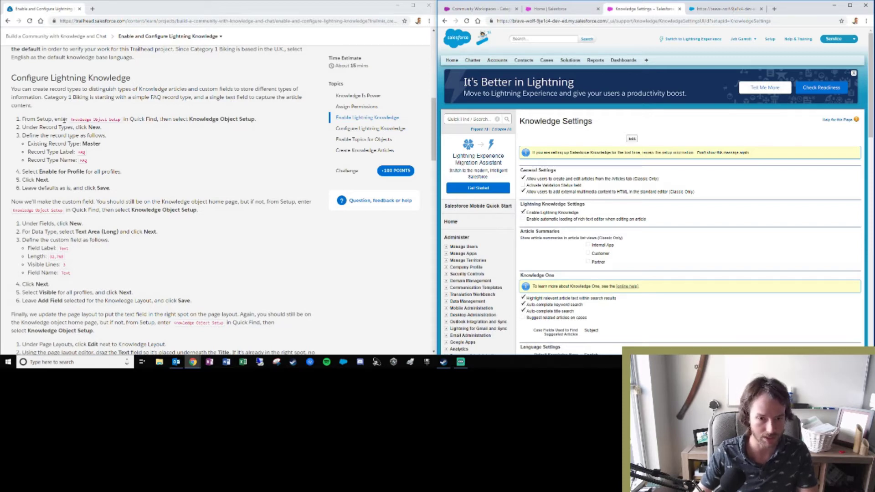
click(466, 119)
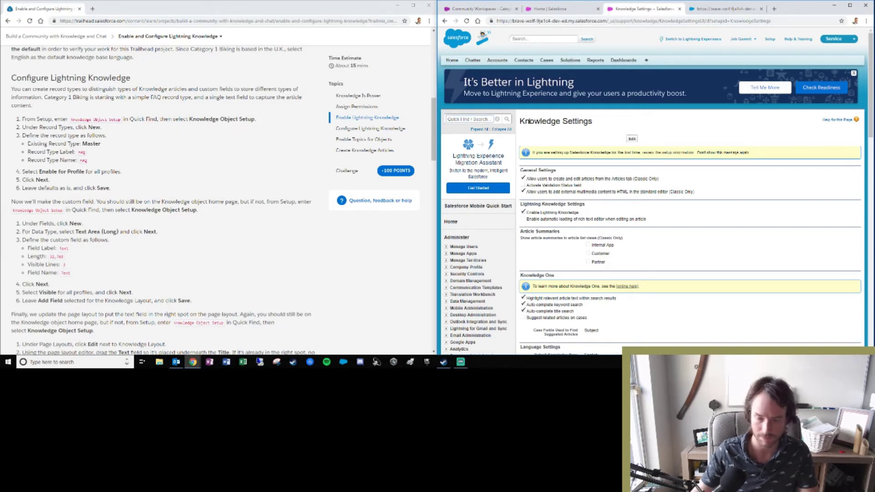
text(knowle)
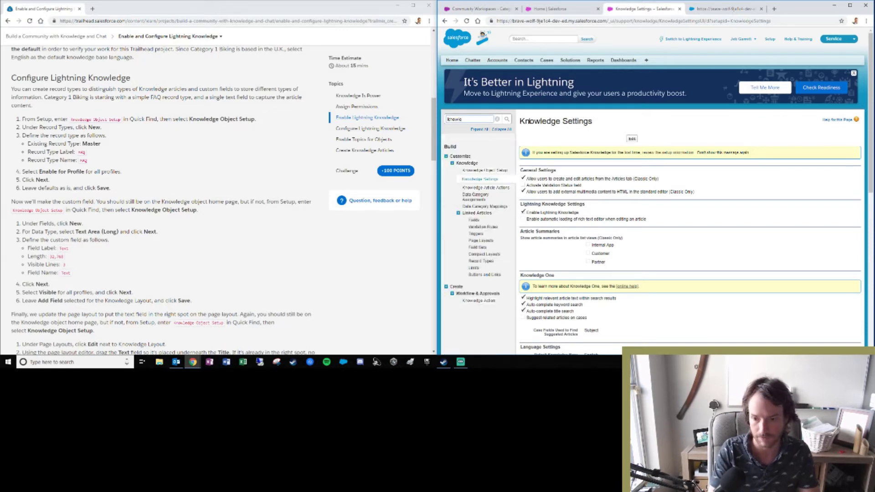
click(497, 173)
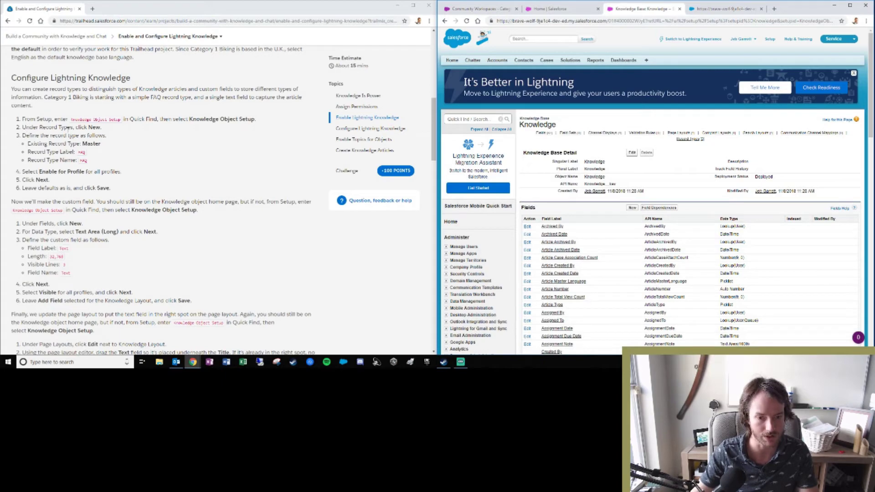
scroll(608, 220, down, 10)
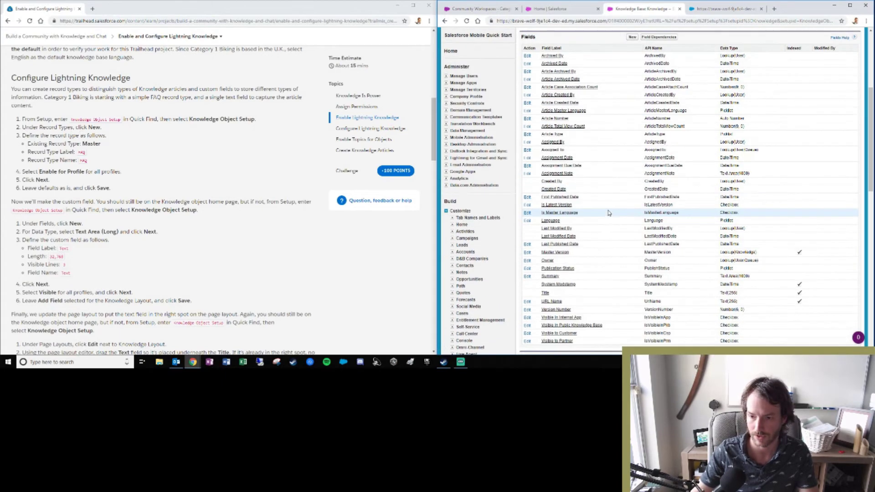
scroll(607, 220, down, 6)
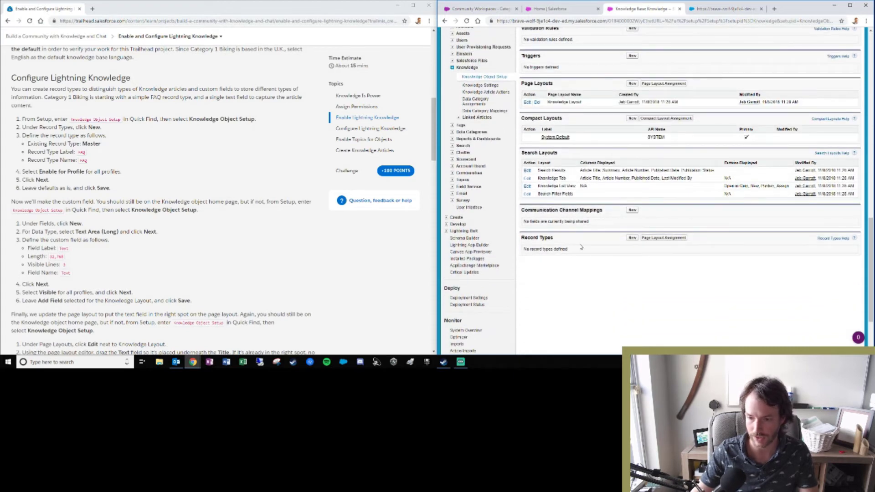
Step: Start a new Knowledge record type based on Master, with FAQ as its label and name
click(632, 239)
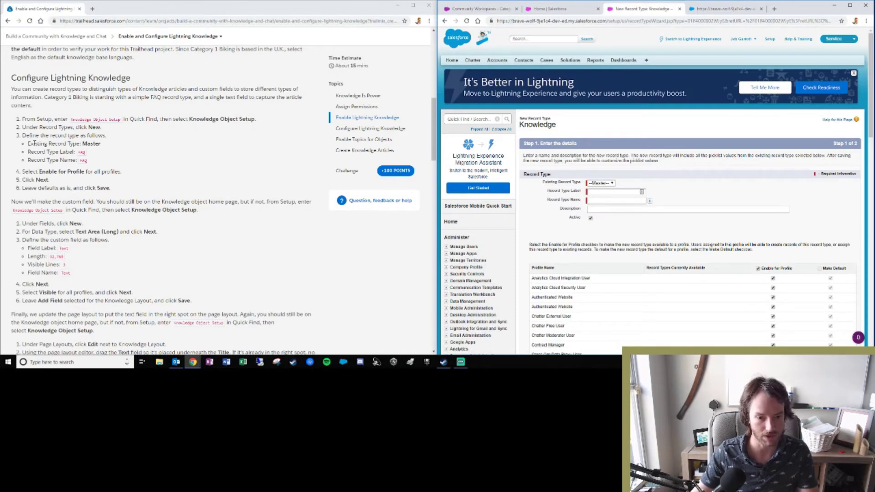
click(611, 183)
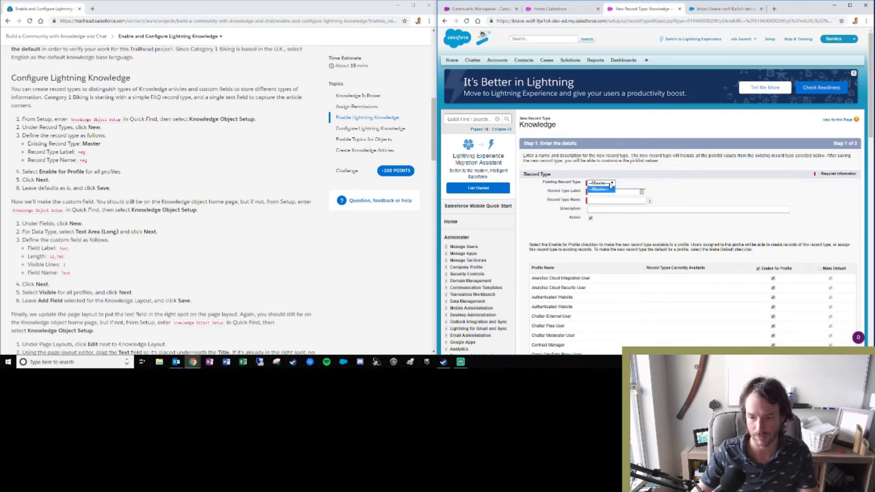
click(602, 188)
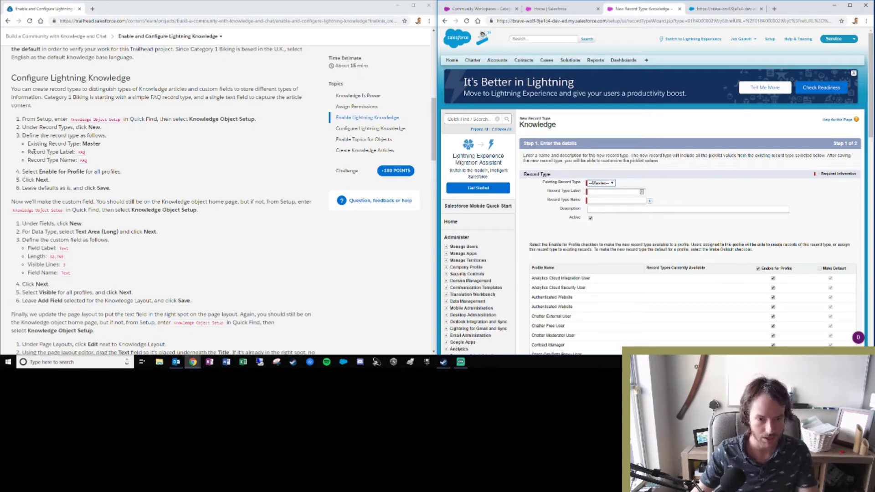
click(605, 193)
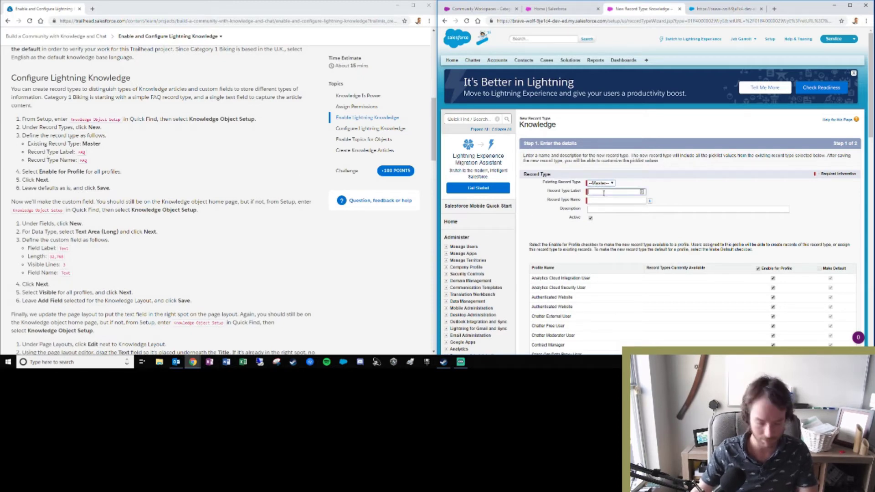
text(FAQ)
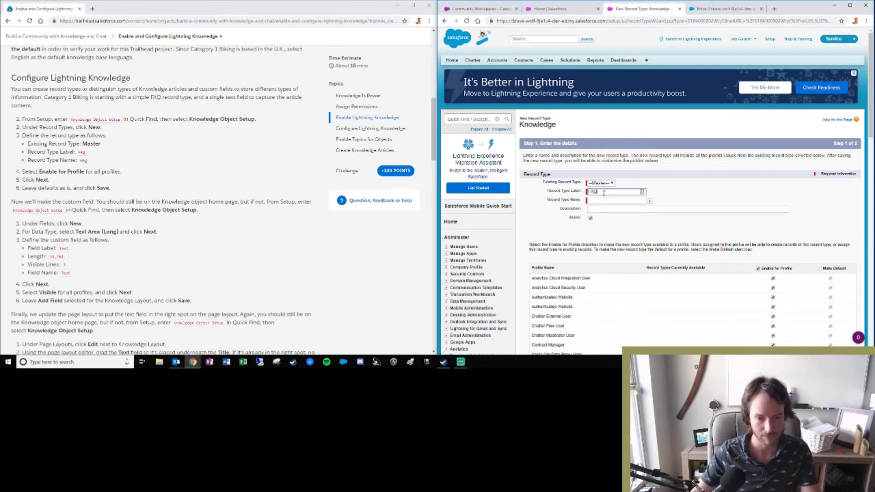
click(614, 208)
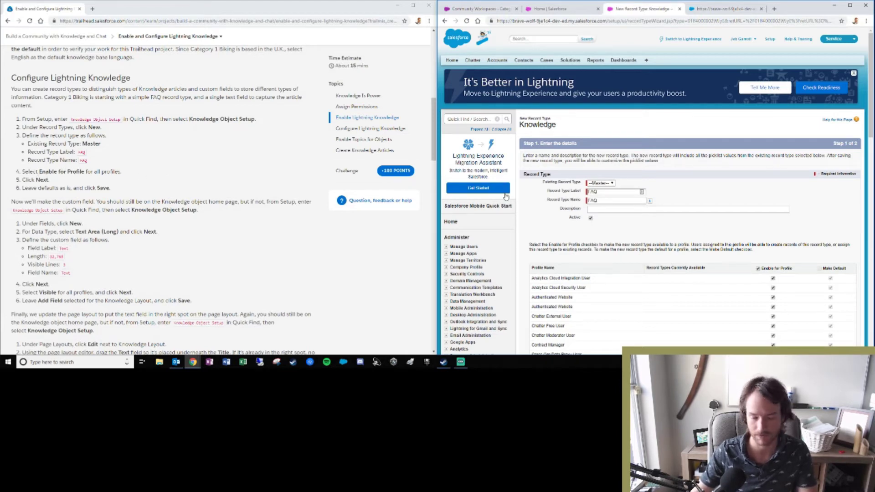
Step: Keep the FAQ record type enabled for all profiles, apply Knowledge Layout to all of them, and save the record type
scroll(735, 263, down, 1)
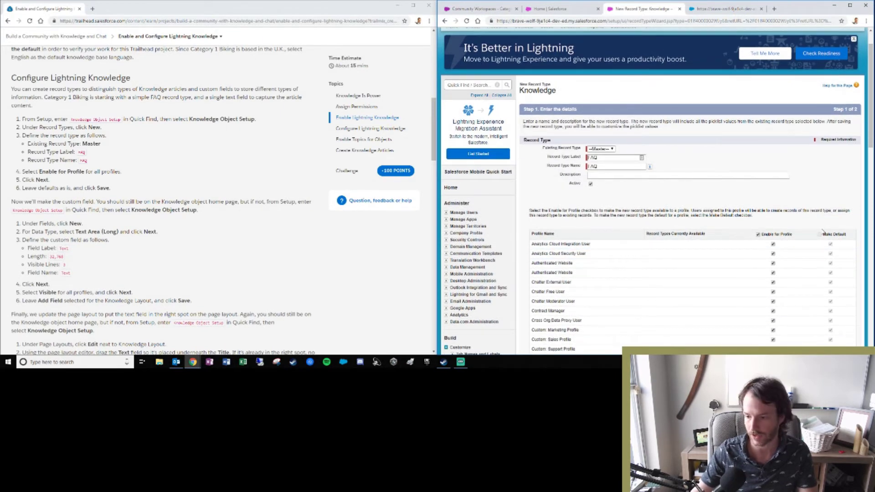
scroll(789, 248, down, 8)
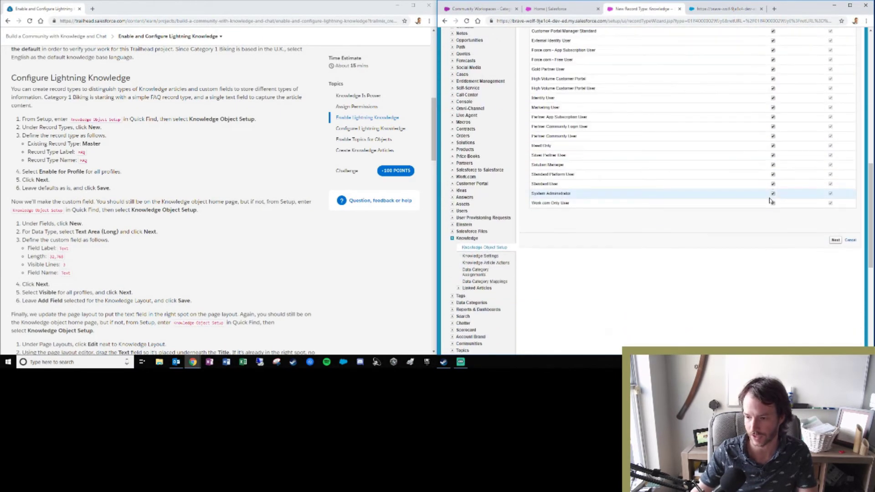
scroll(769, 205, up, 5)
scroll(761, 237, up, 1)
scroll(763, 240, down, 6)
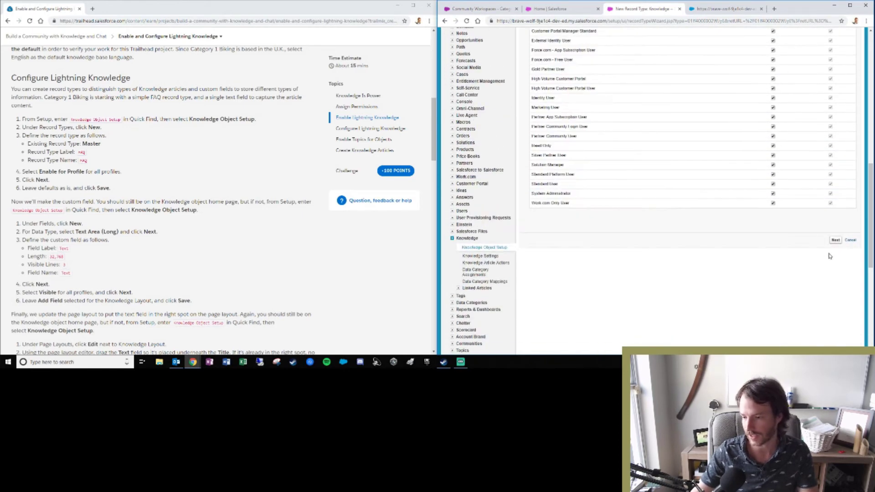
click(836, 240)
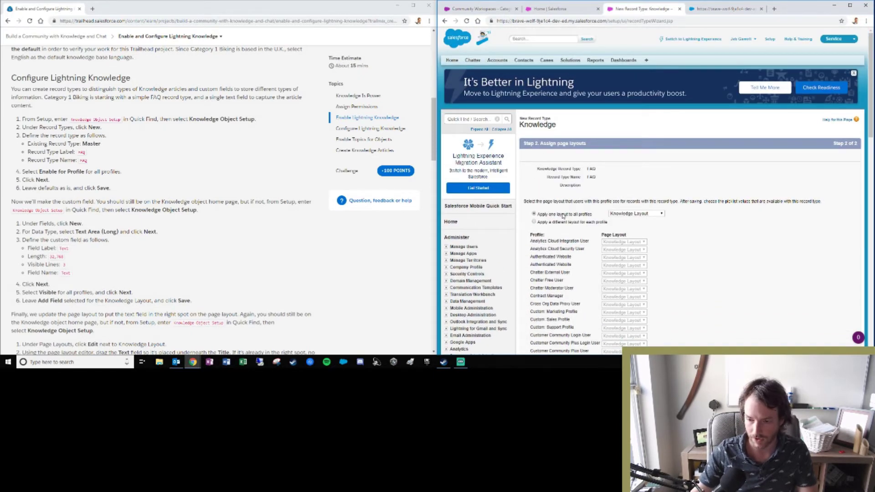
scroll(835, 158, down, 5)
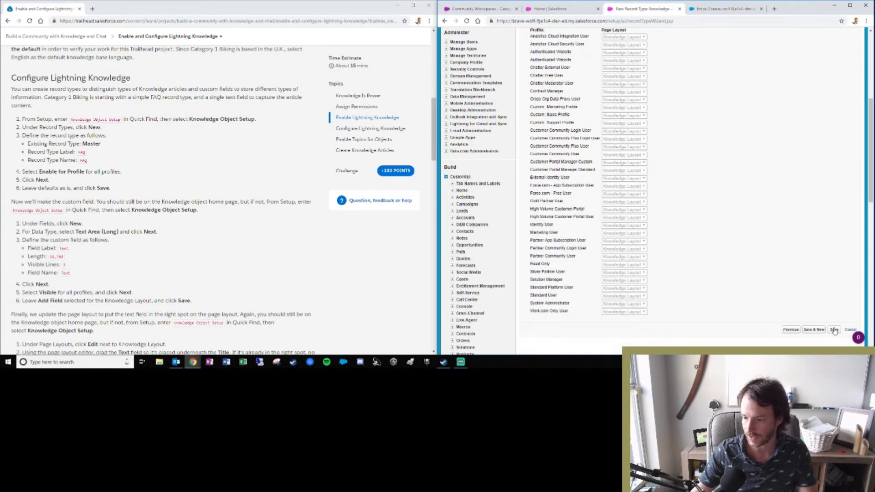
click(834, 329)
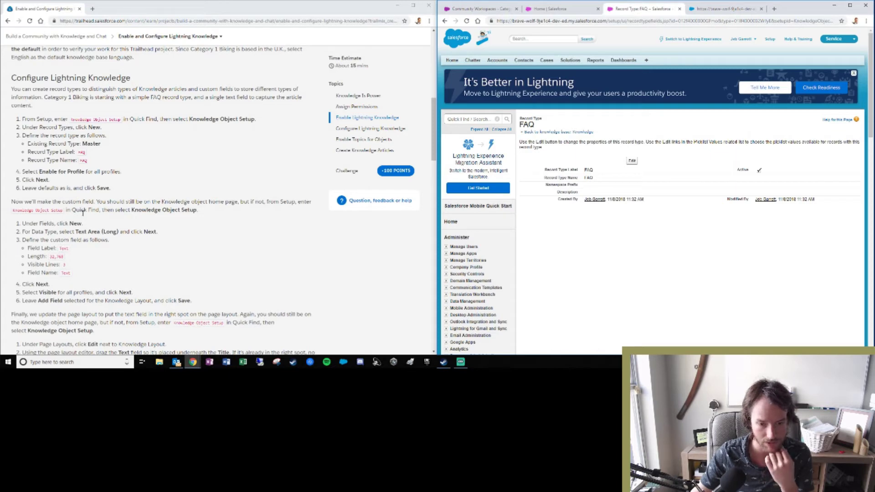
Step: Return to Knowledge Object Setup and start a new custom field with the Text Area (Long) data type
scroll(549, 212, down, 3)
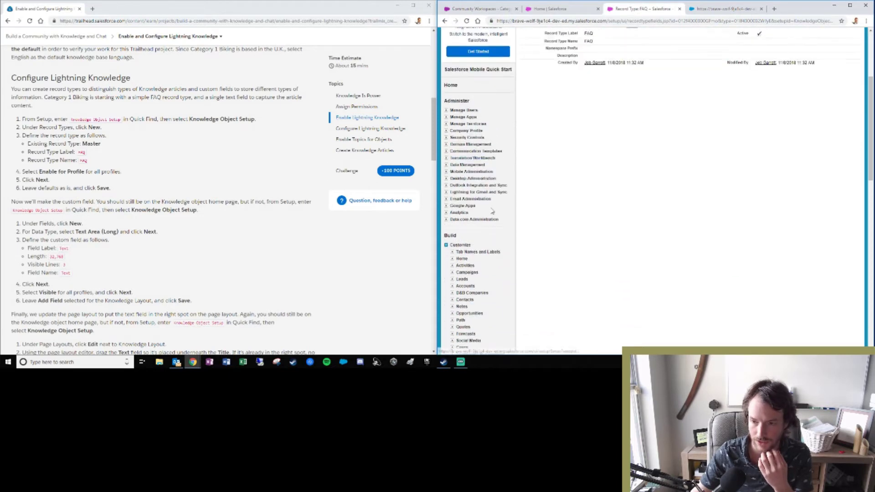
scroll(549, 201, up, 3)
scroll(493, 195, down, 10)
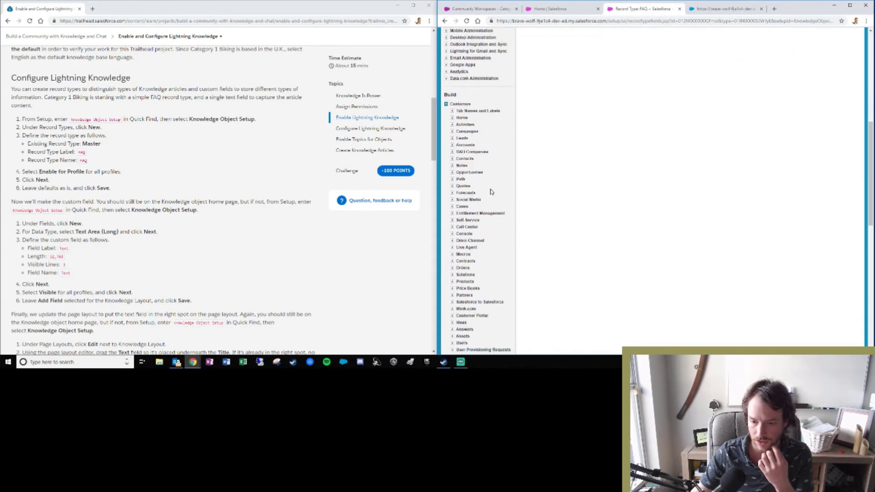
click(490, 181)
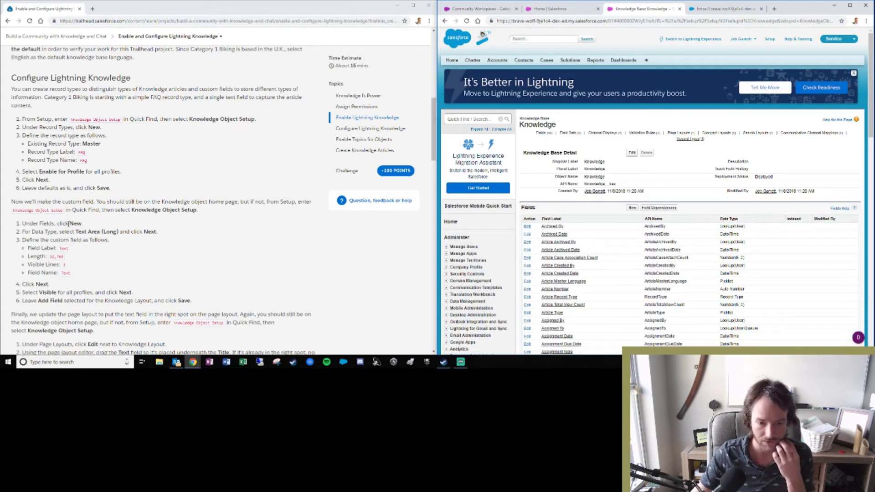
click(632, 209)
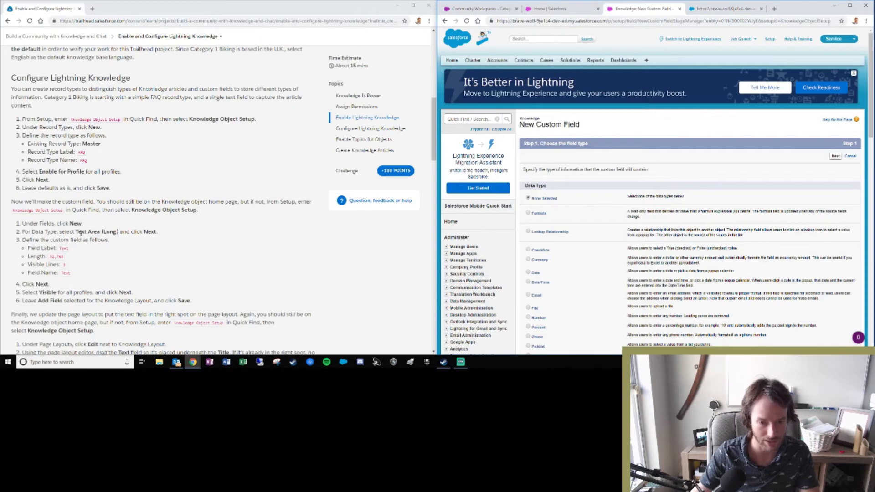
scroll(593, 230, down, 3)
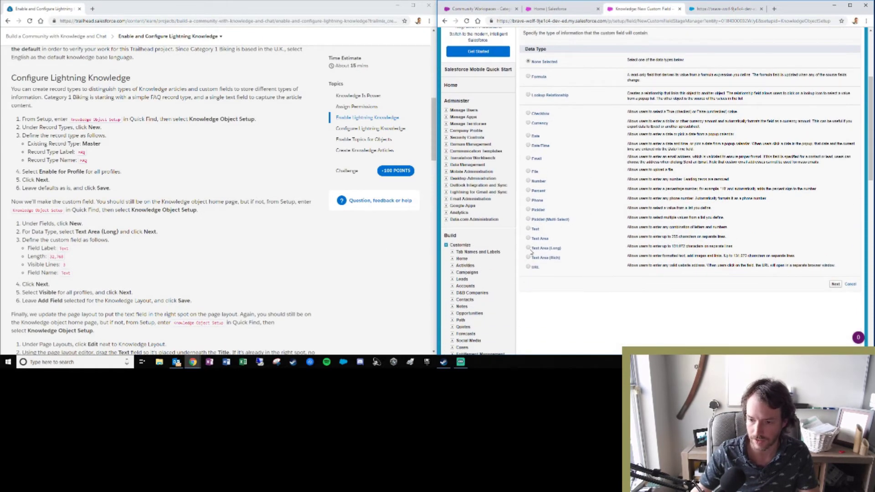
click(835, 284)
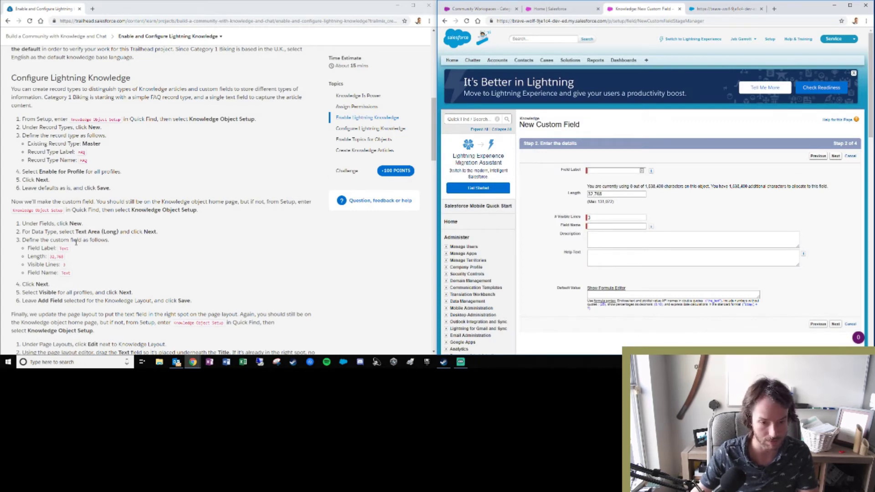
Step: Define the custom field with label and name Text, length 32,768 and 3 visible lines, and proceed to field-level security
click(616, 170)
text(Text)
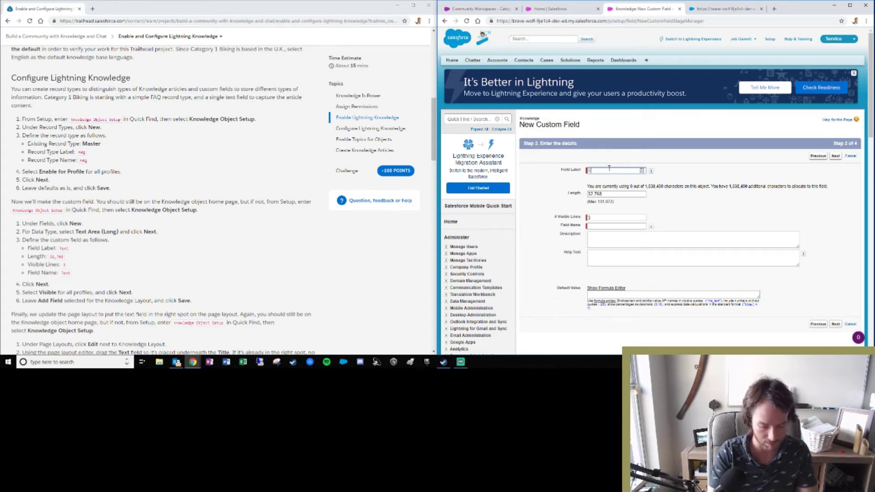
key(Tab)
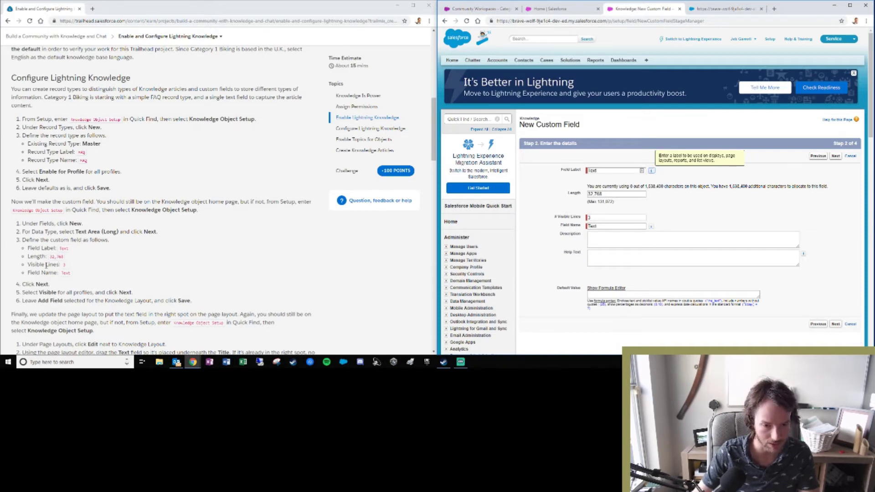
double_click(609, 218)
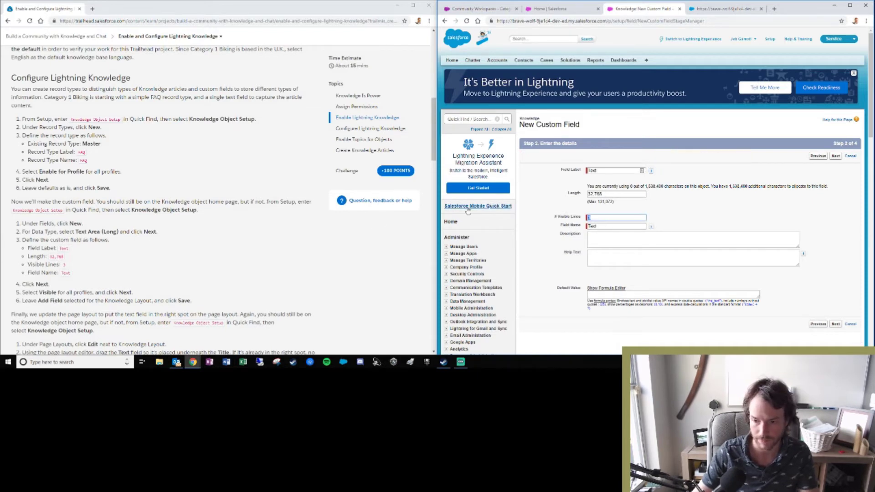
click(589, 226)
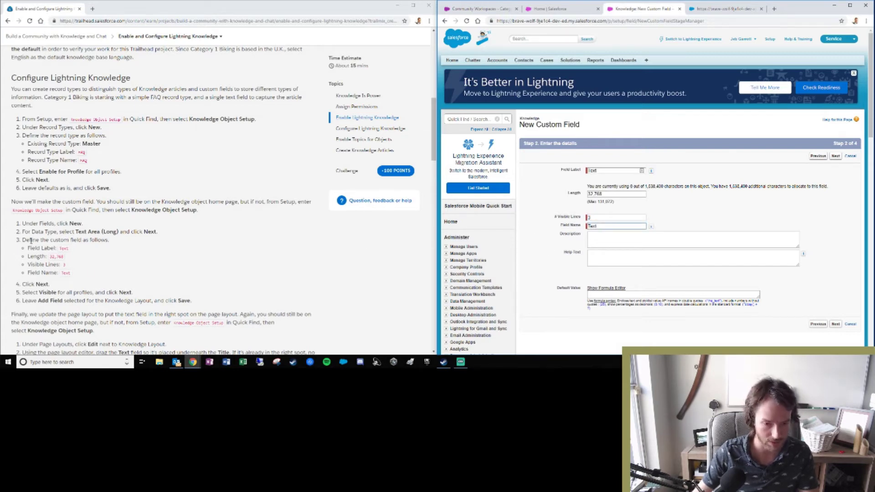
scroll(654, 290, down, 1)
click(835, 290)
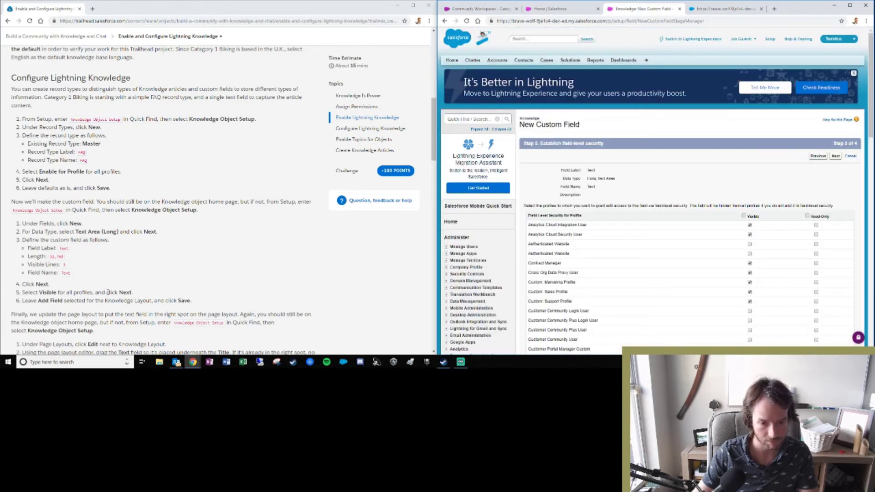
Step: Make the Text field visible for all profiles, keep it added to the Knowledge Layout, and save it
click(744, 216)
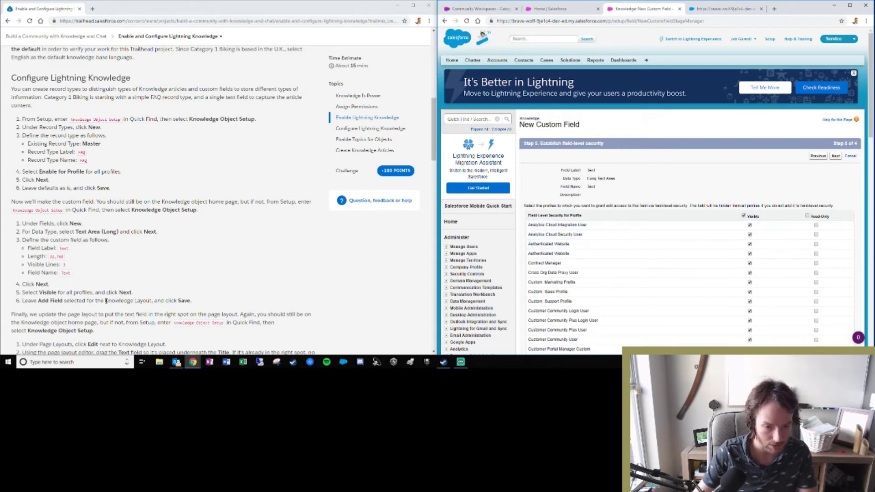
drag(24, 302, 139, 302)
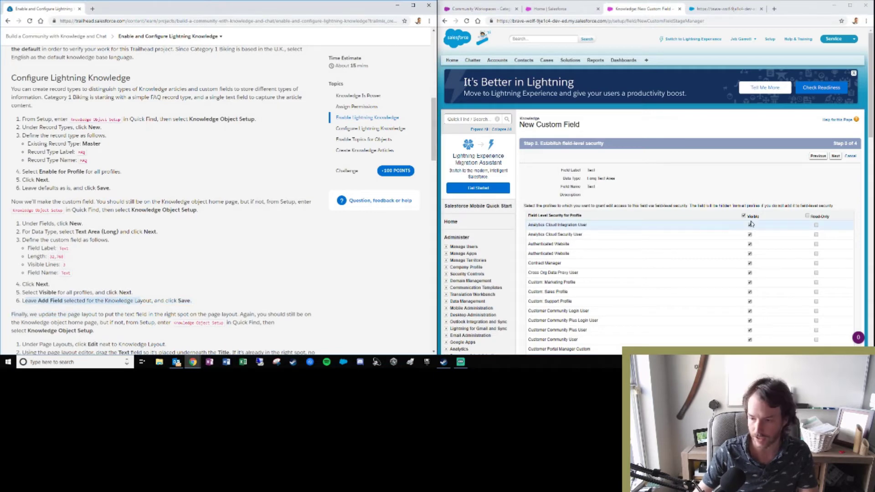
scroll(807, 187, down, 7)
scroll(808, 185, down, 2)
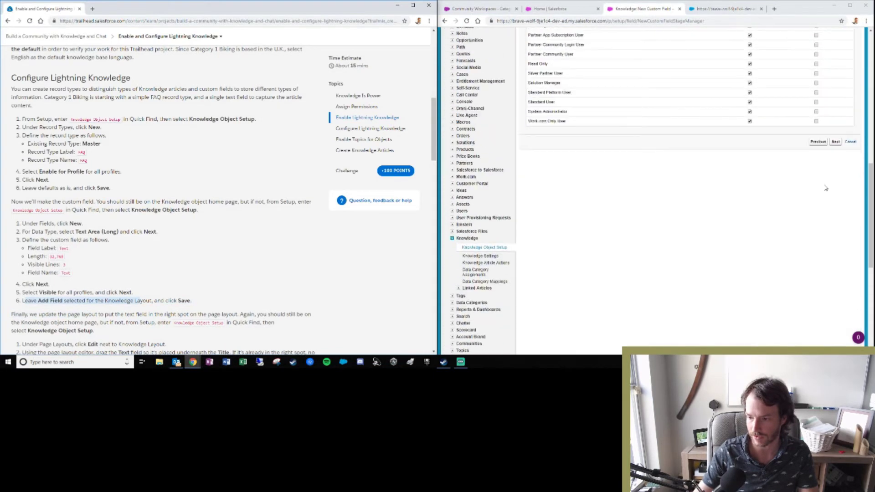
click(839, 147)
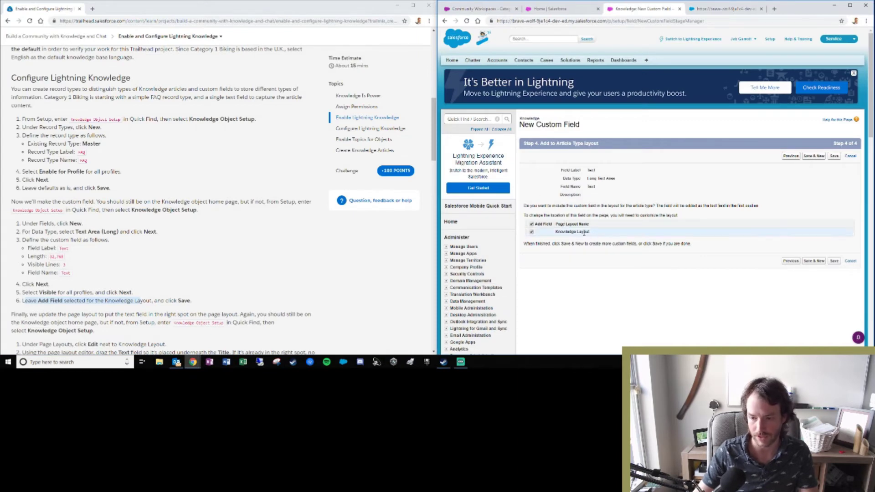
click(834, 156)
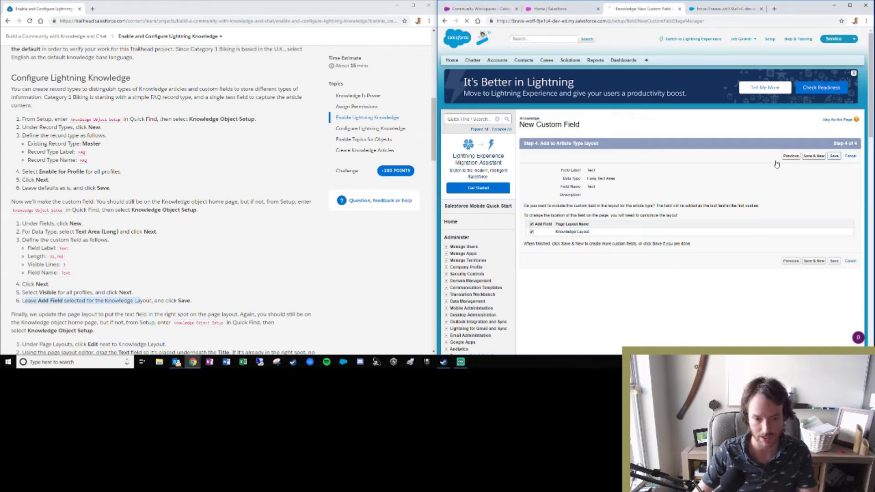
Step: Return to Knowledge Object Setup and open the Knowledge Layout page layout for editing
scroll(96, 249, down, 5)
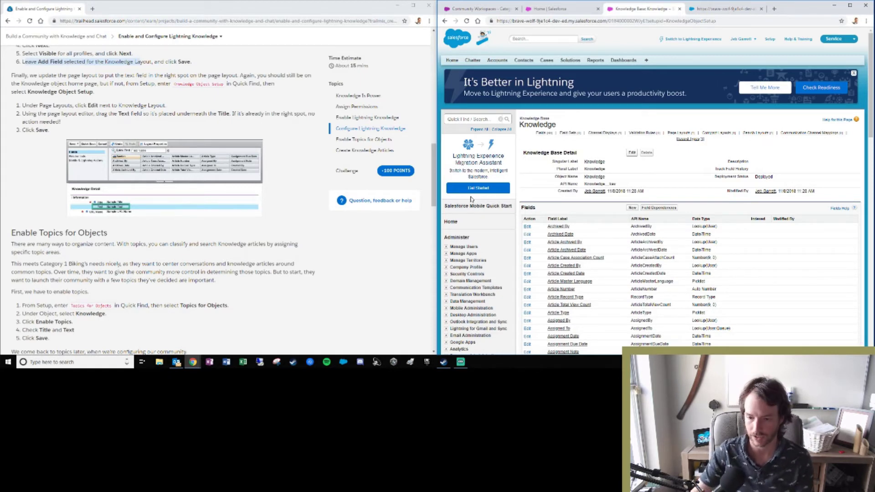
scroll(472, 200, down, 3)
scroll(475, 269, down, 5)
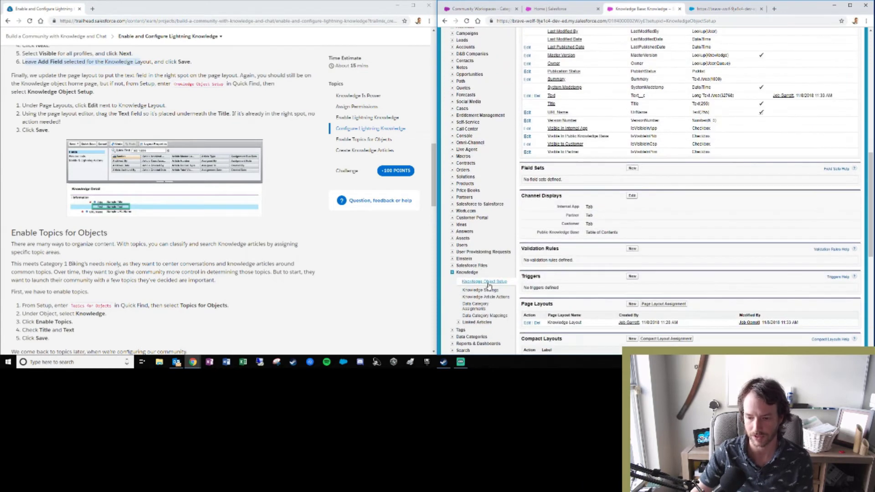
click(487, 283)
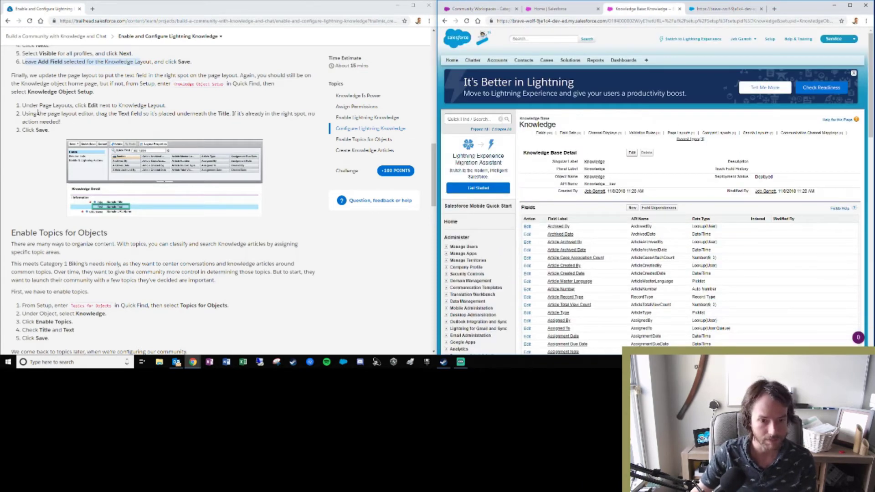
scroll(683, 238, down, 15)
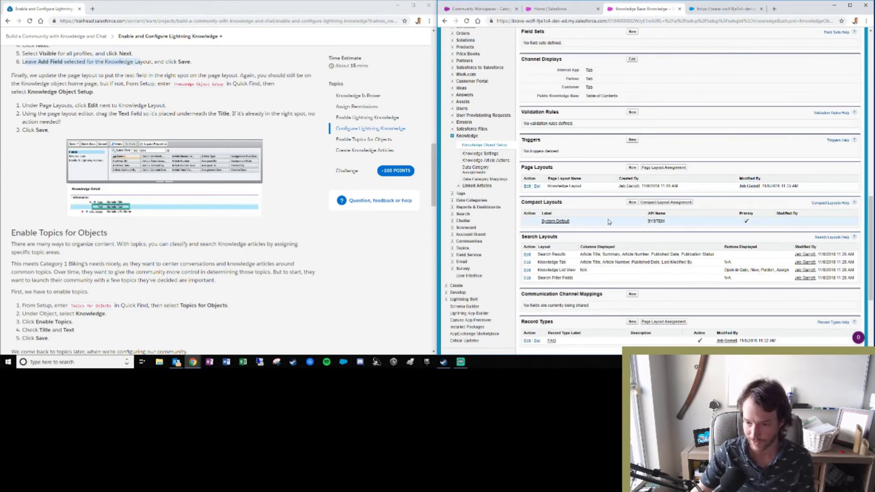
click(527, 187)
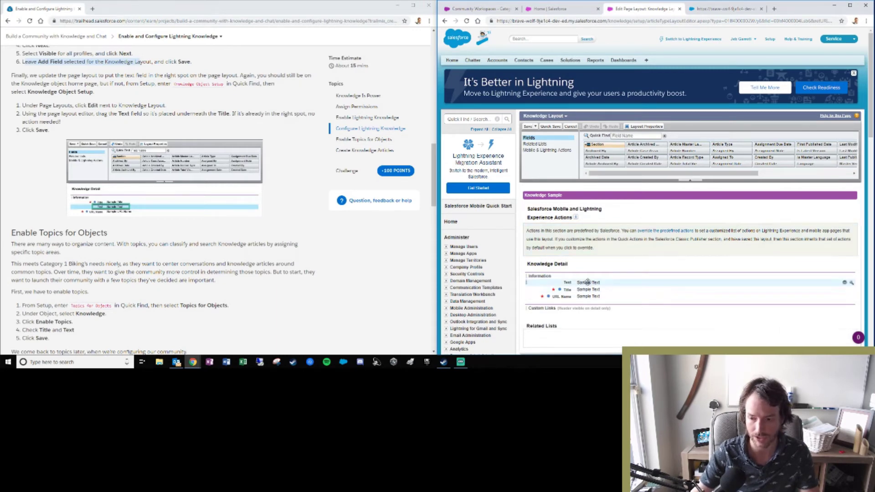
Step: Move the Text field directly beneath Title in the Information section of the Knowledge Layout and save the layout
click(641, 134)
text(text)
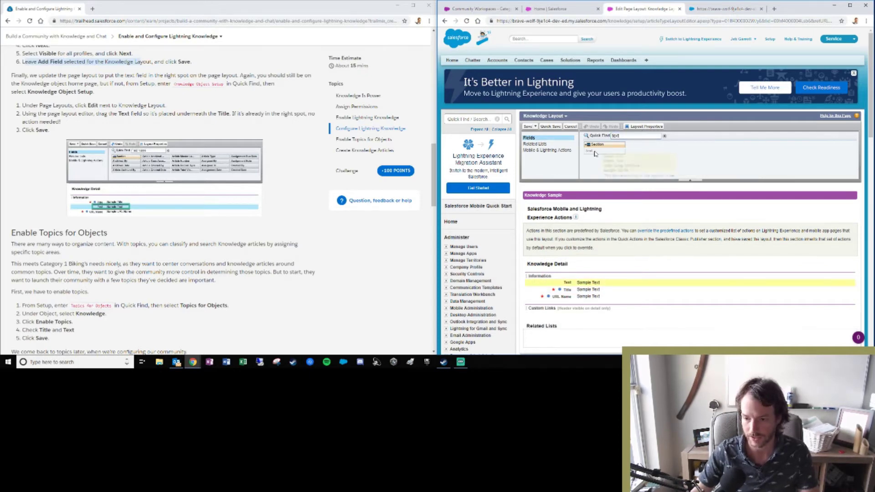
click(590, 152)
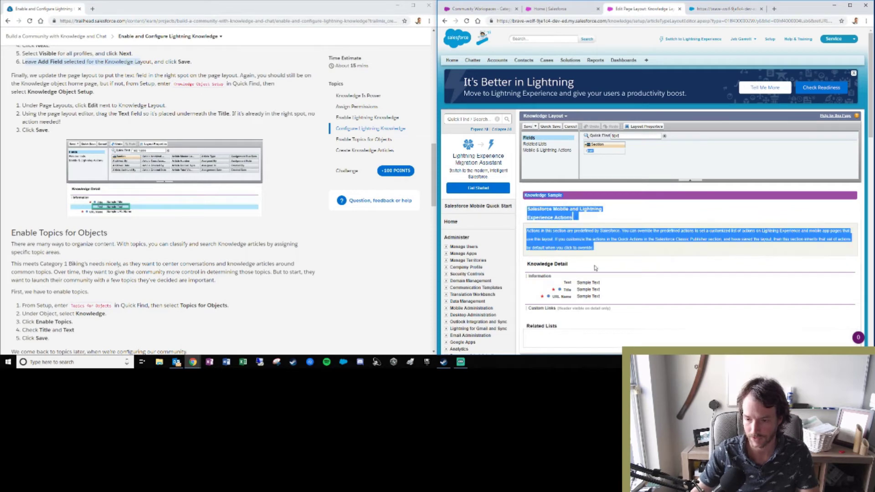
drag(616, 282, 606, 294)
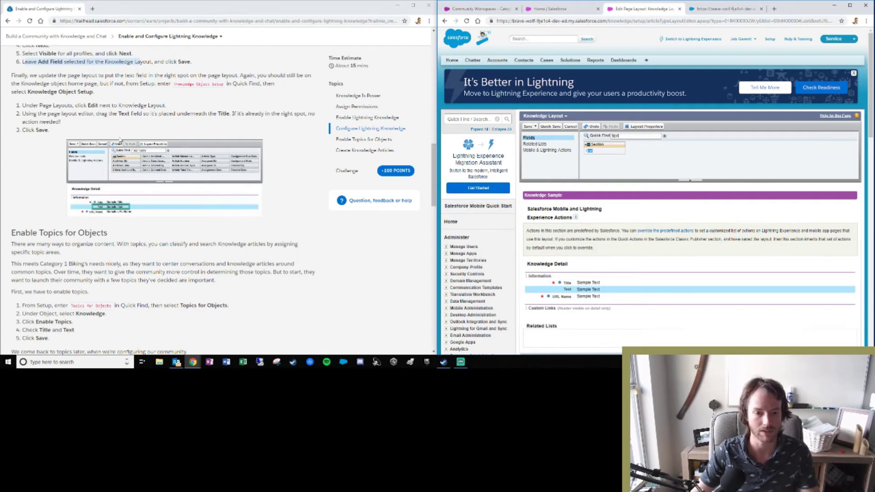
click(527, 127)
Step: Find Topics for Objects in Setup and open its settings
scroll(136, 166, down, 4)
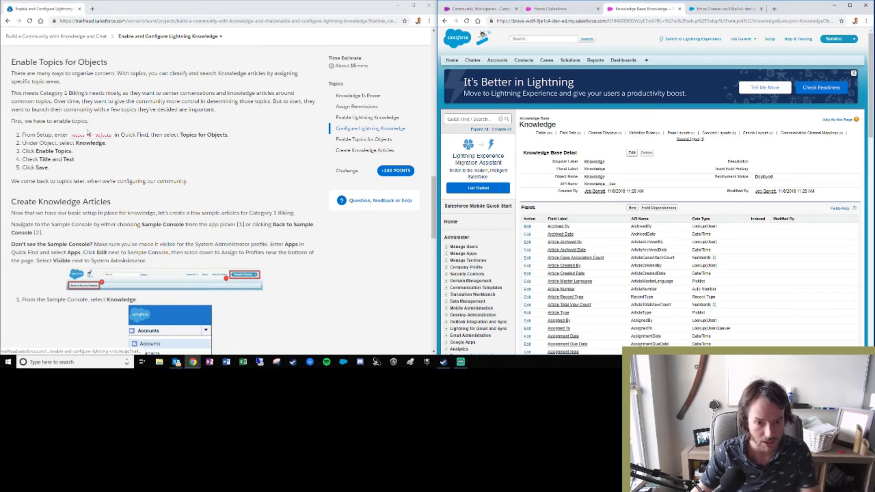
click(479, 121)
text(t)
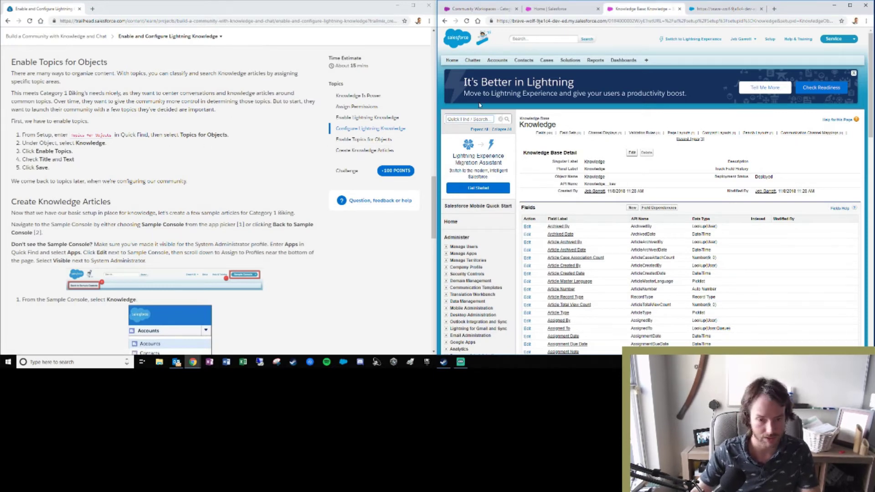
text(opics for)
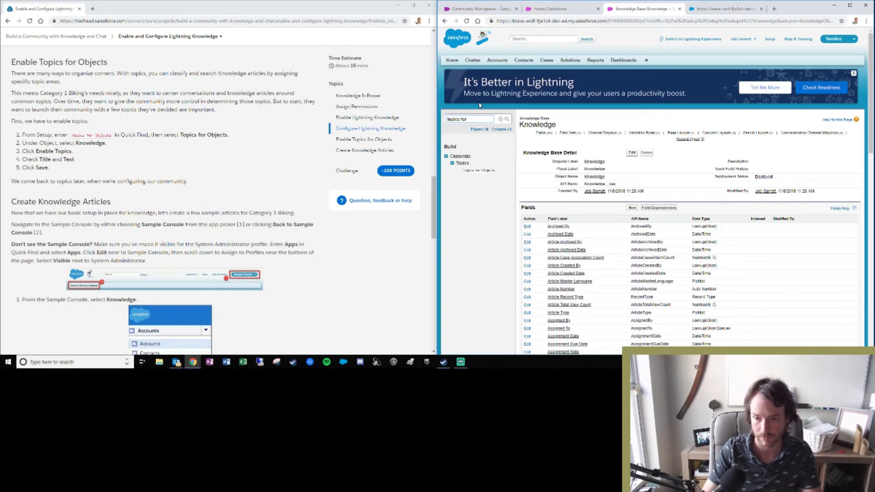
click(487, 171)
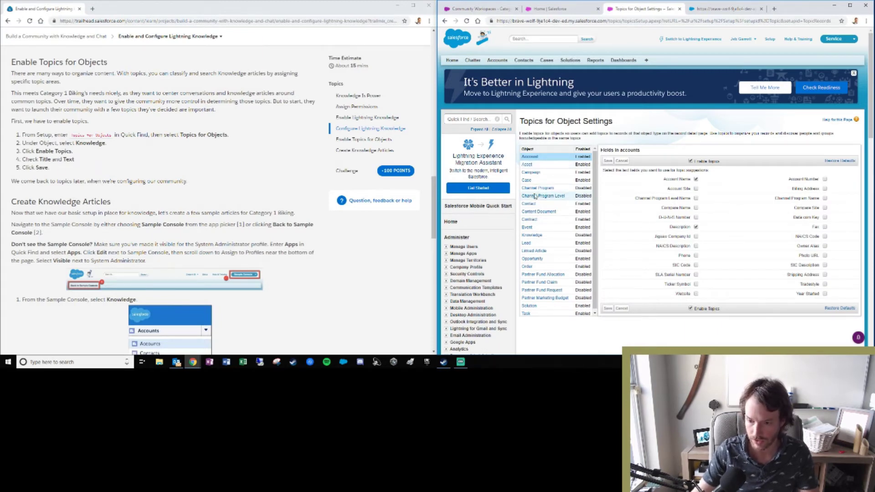
Step: Enable topics for the Knowledge object, with Text and Title as the topic suggestion fields, and save
scroll(533, 197, down, 1)
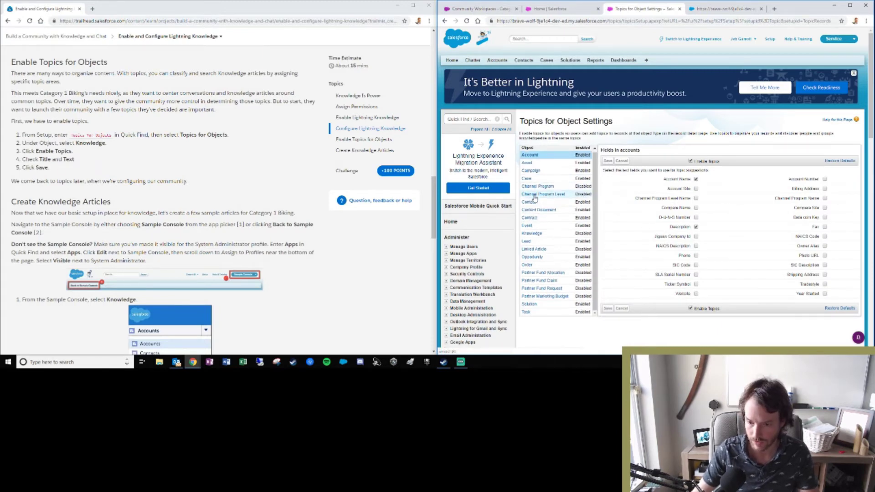
click(532, 233)
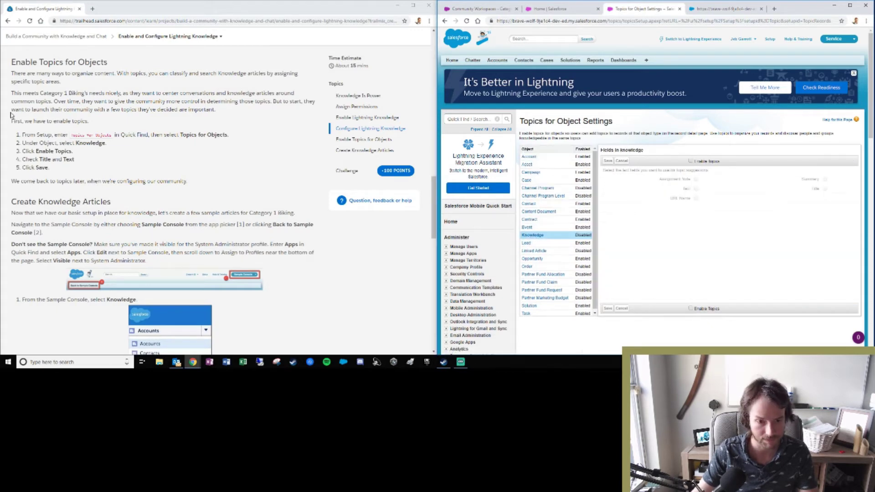
click(691, 161)
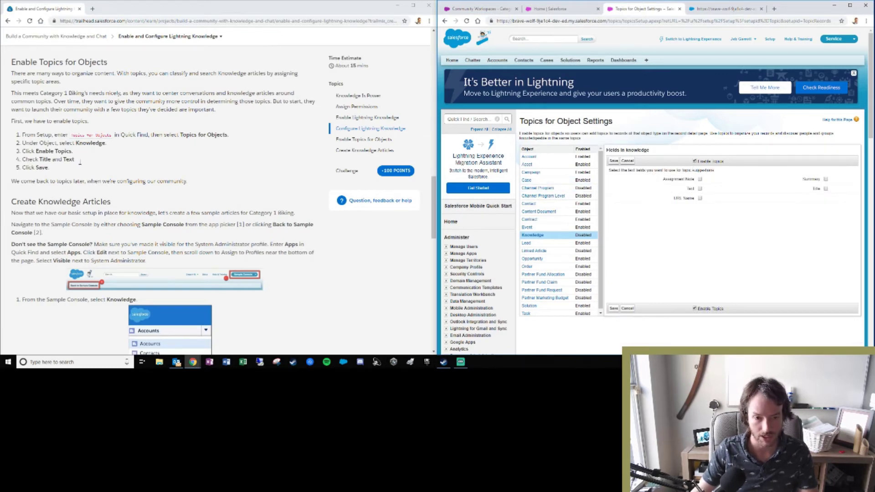
click(700, 189)
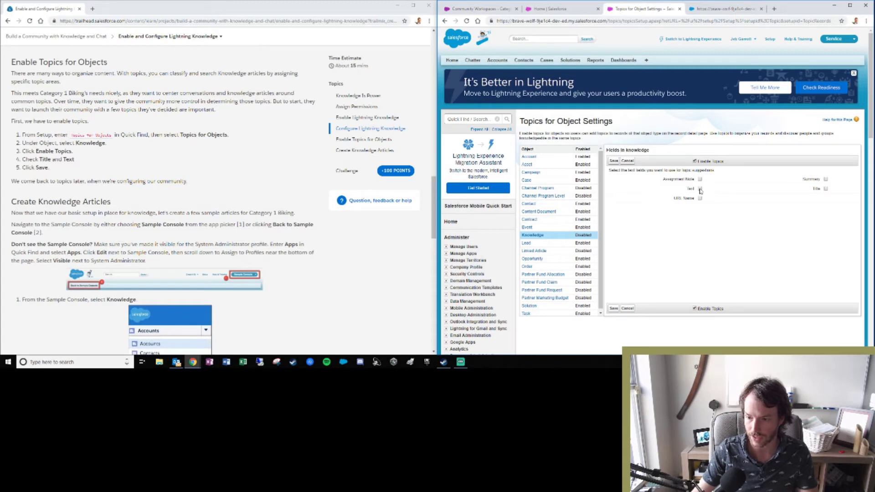
click(827, 189)
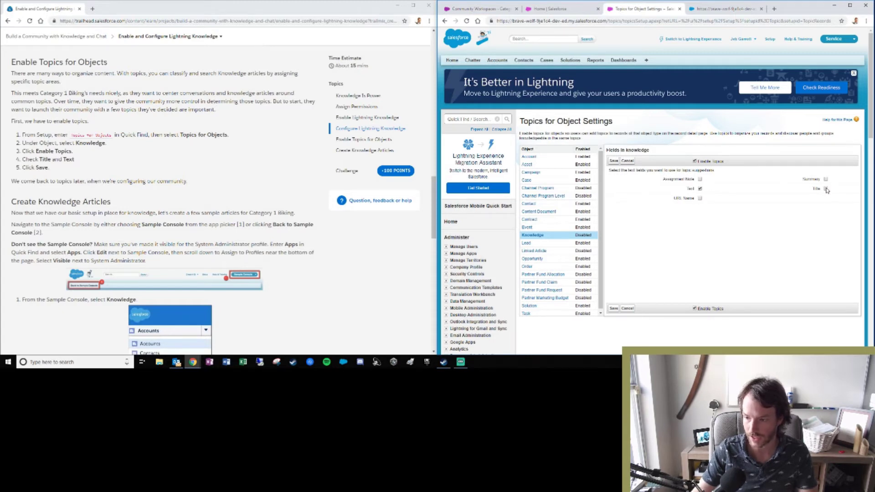
click(614, 161)
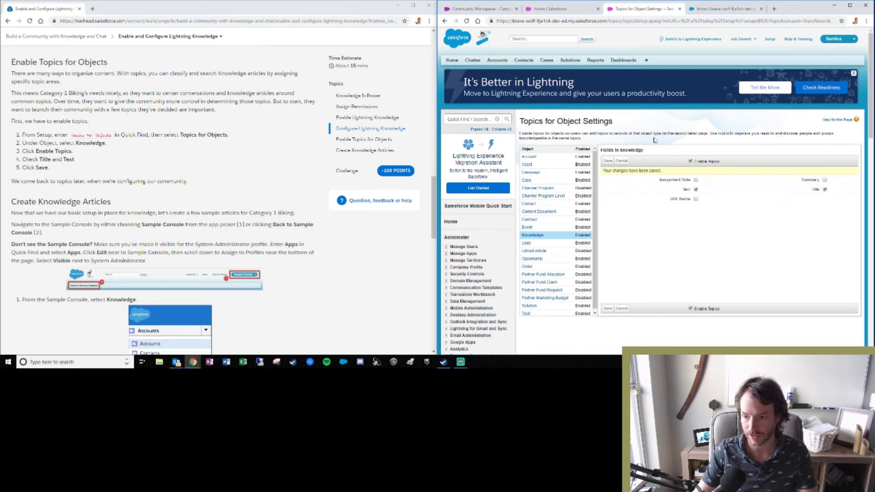
Step: Read the topics description and the Trailhead instructions leading into Create Knowledge Articles
drag(668, 133, 709, 134)
click(713, 140)
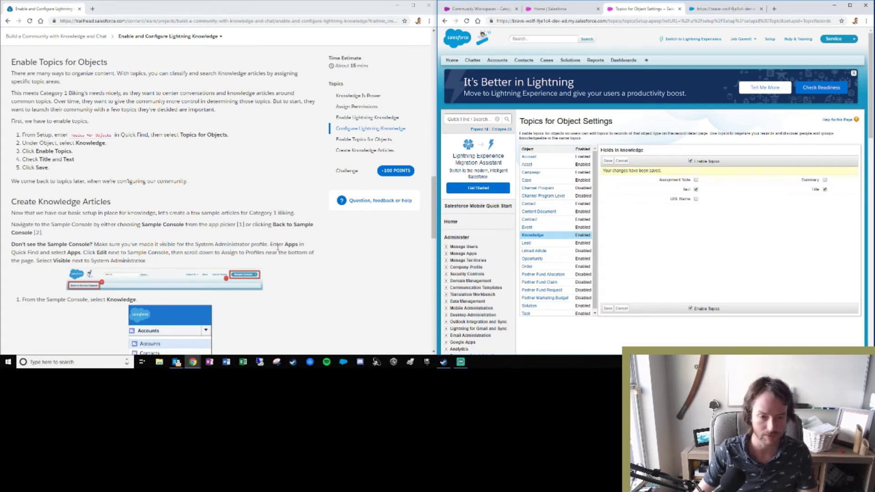
scroll(142, 165, down, 1)
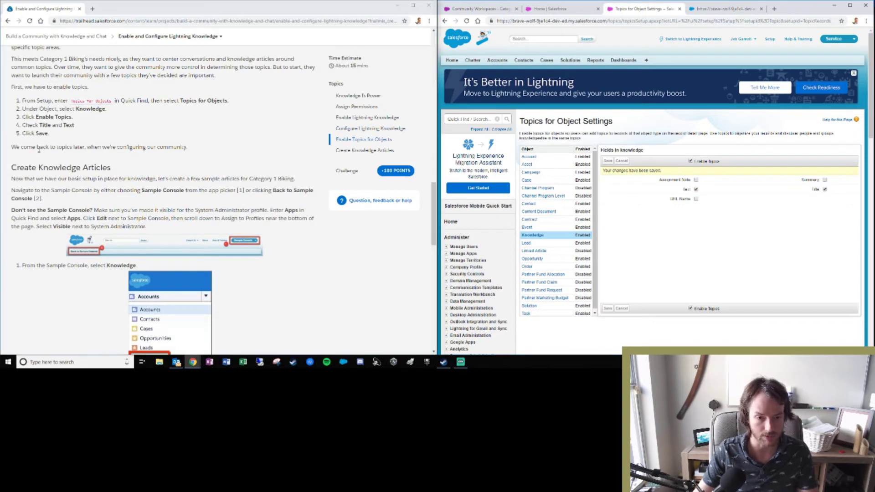
click(61, 147)
drag(73, 146, 180, 147)
click(187, 147)
scroll(106, 172, down, 2)
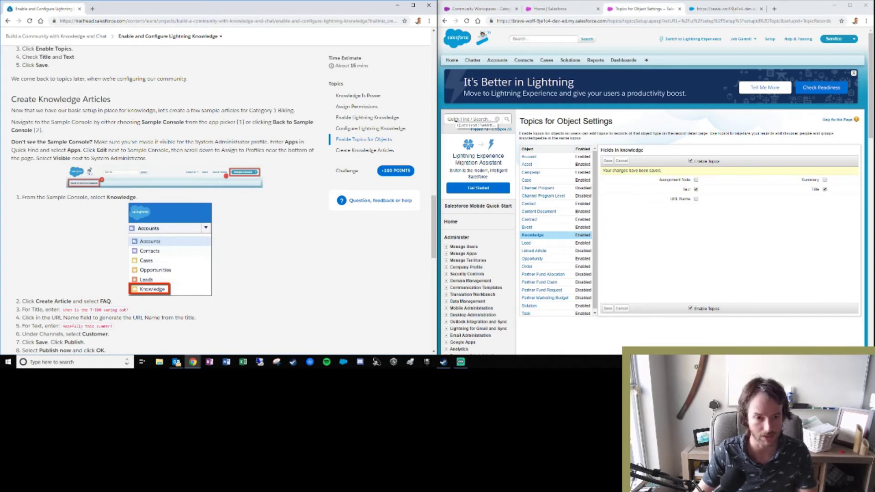
click(458, 120)
text(somple)
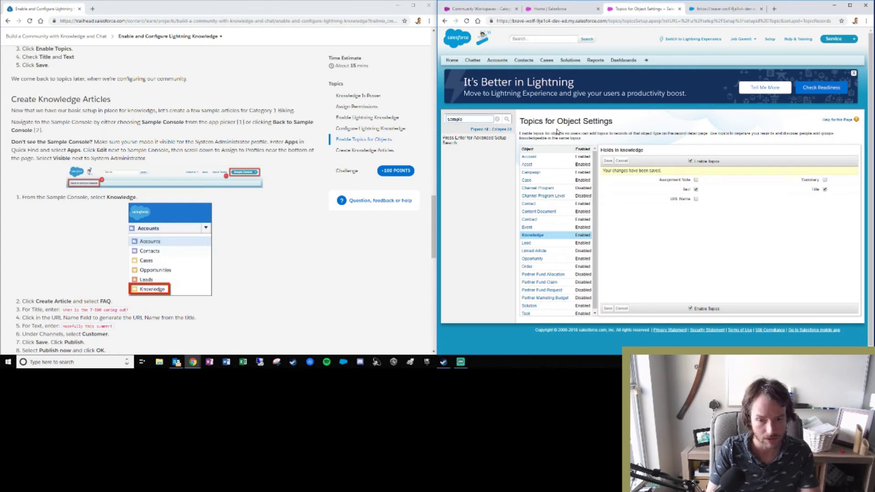
key(BackSpace)
key(BackSpace)
key(BackSpace)
key(BackSpace)
key(BackSpace)
key(BackSpace)
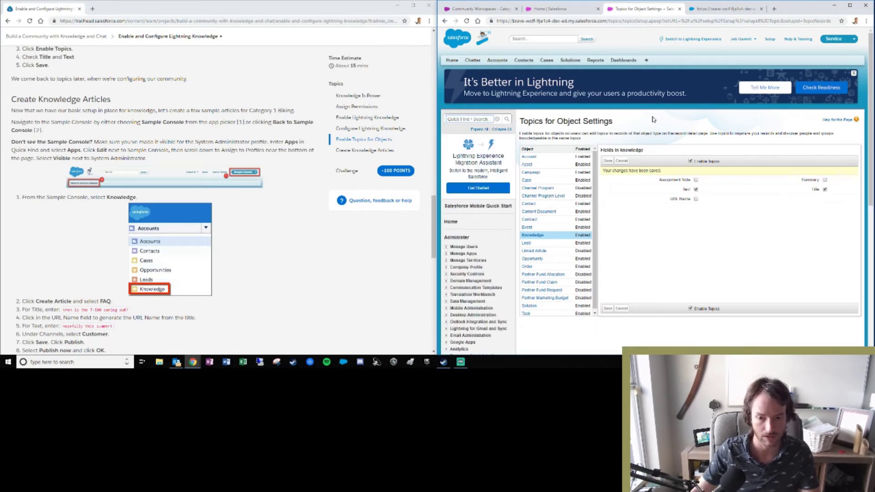
Step: Switch to the Sample Console app and open its Knowledge view
click(850, 43)
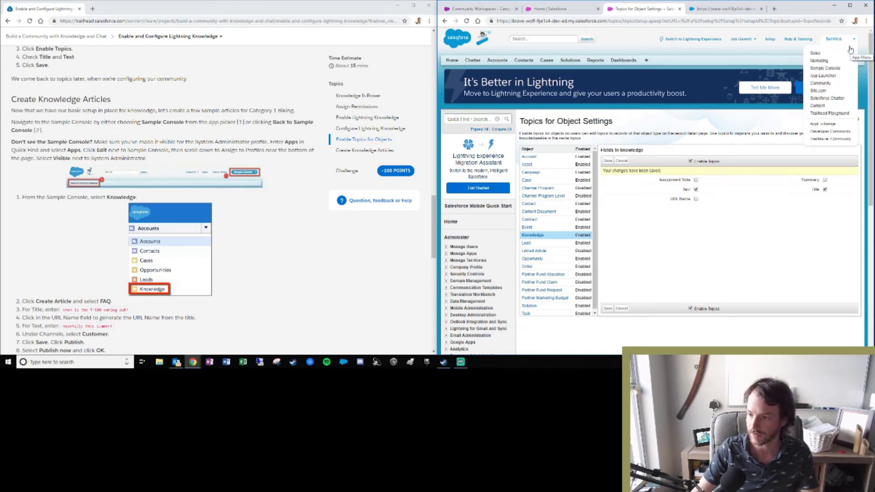
click(826, 68)
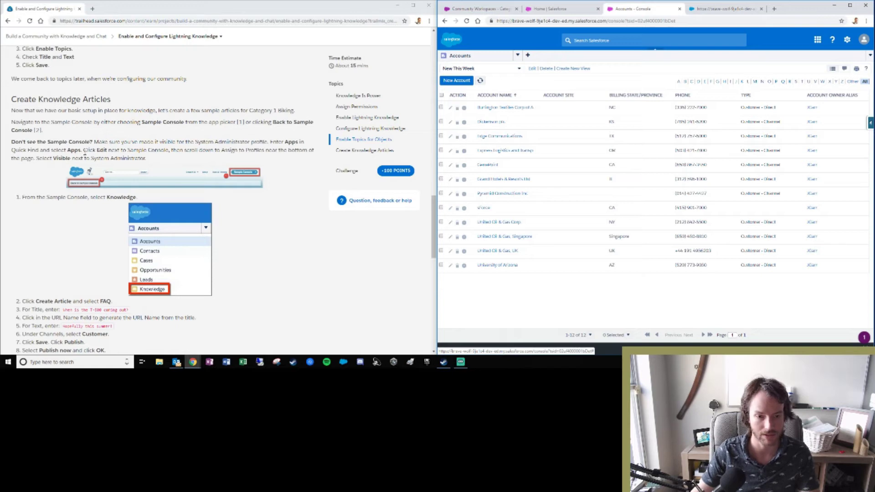
drag(83, 152, 144, 151)
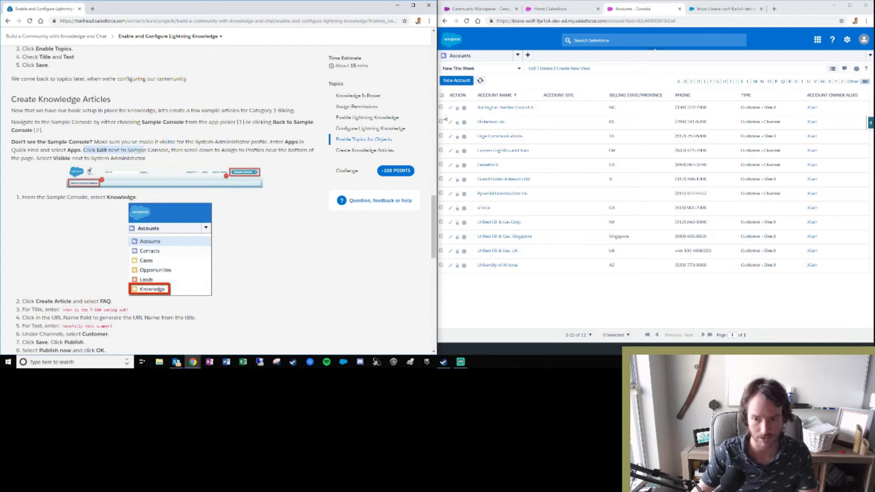
click(517, 56)
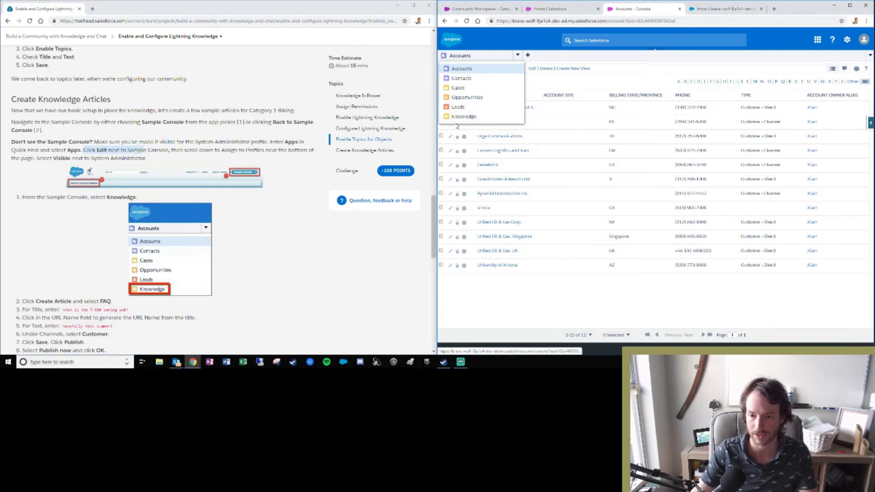
click(464, 116)
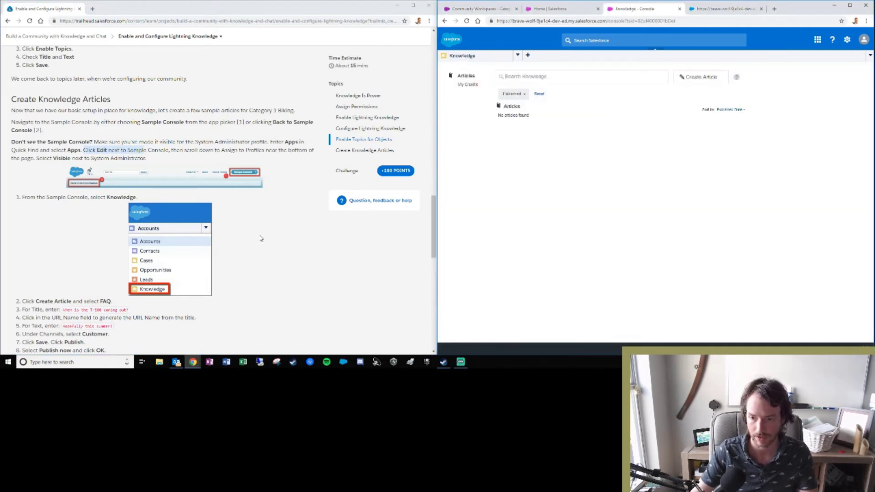
Step: Start a new knowledge article of type FAQ
scroll(262, 239, down, 4)
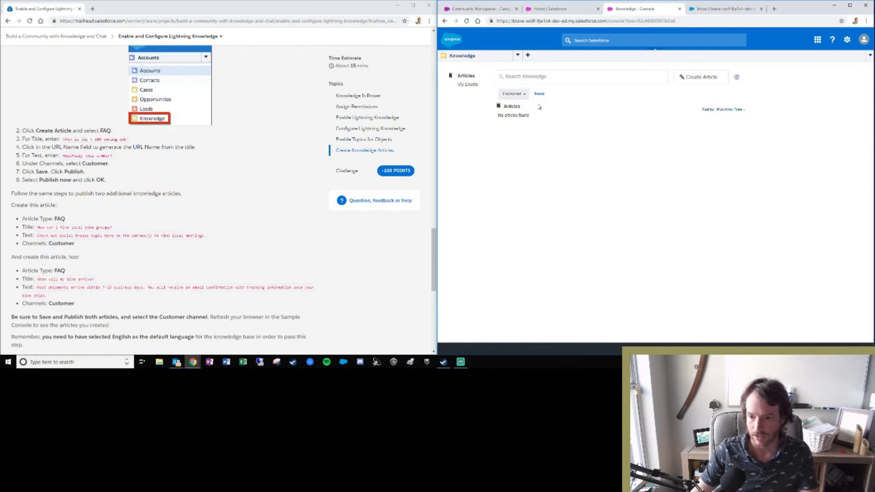
click(708, 79)
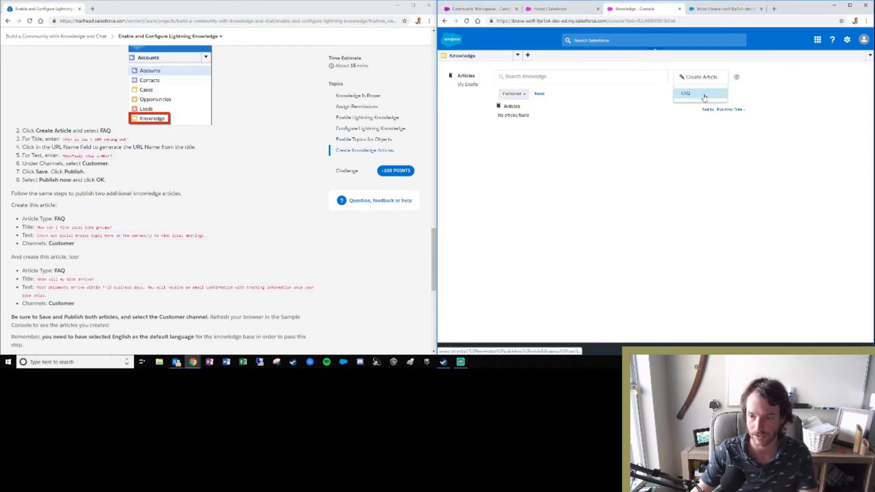
click(705, 98)
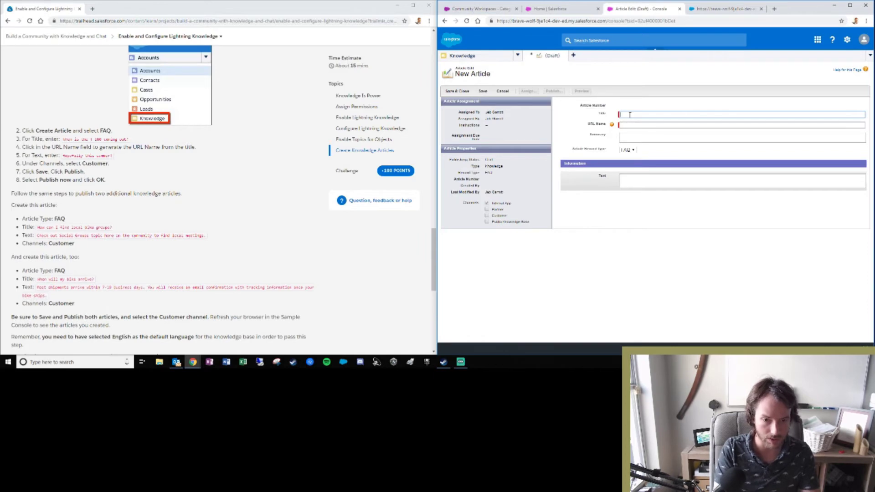
Step: Title the article "When is the T-800 coming out?" and generate its URL Name from the title
text(When is the)
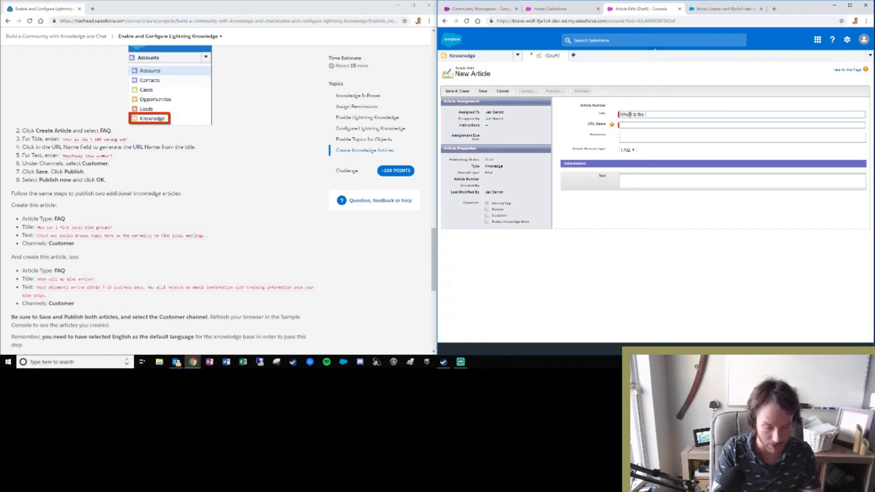
text( I )
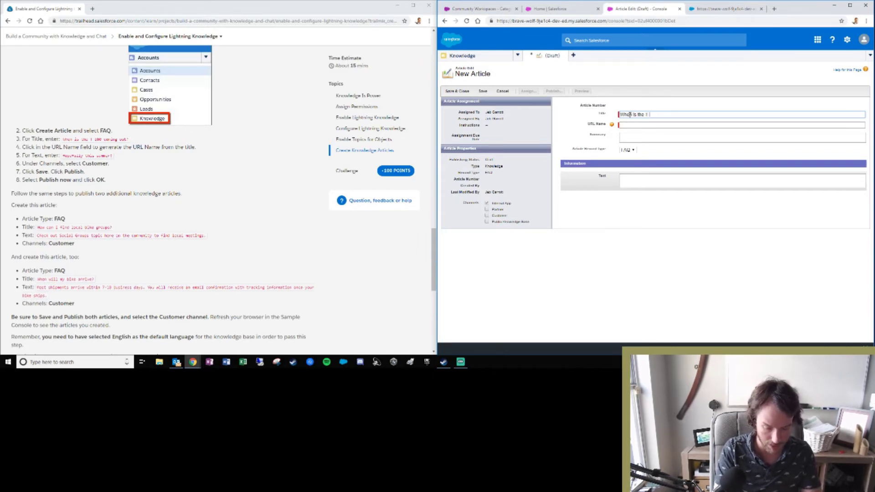
text(800 co)
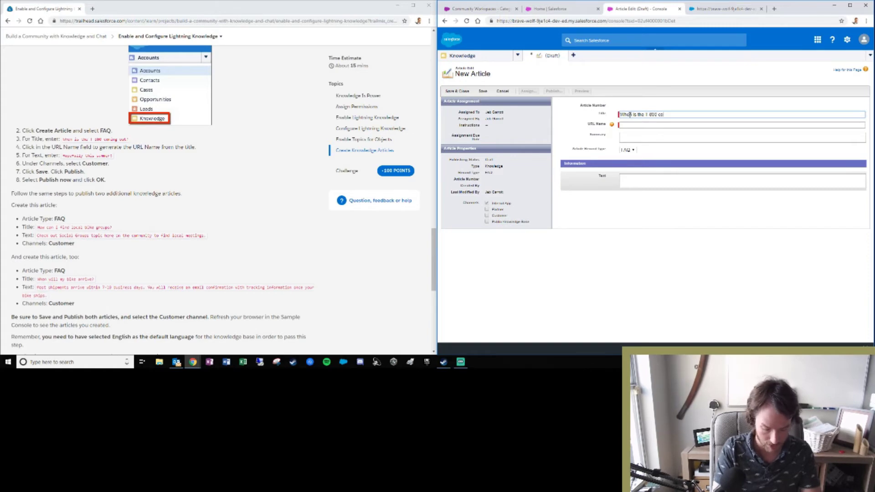
text(ming out)
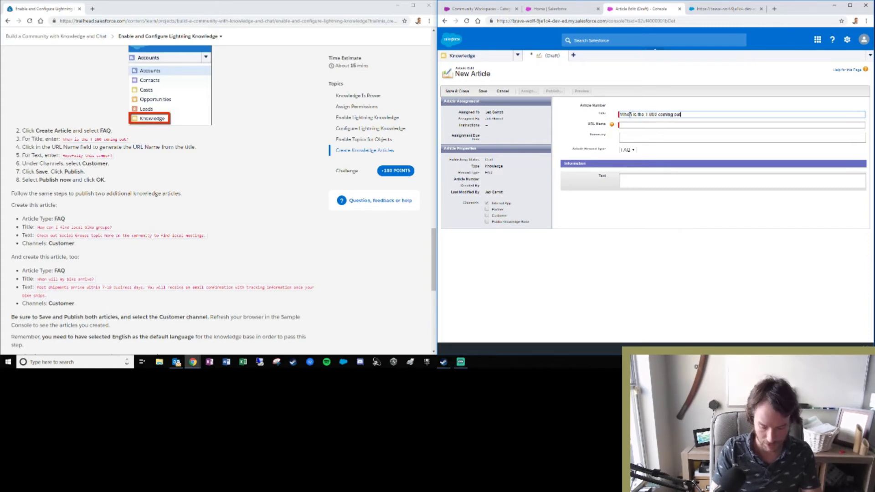
text(?)
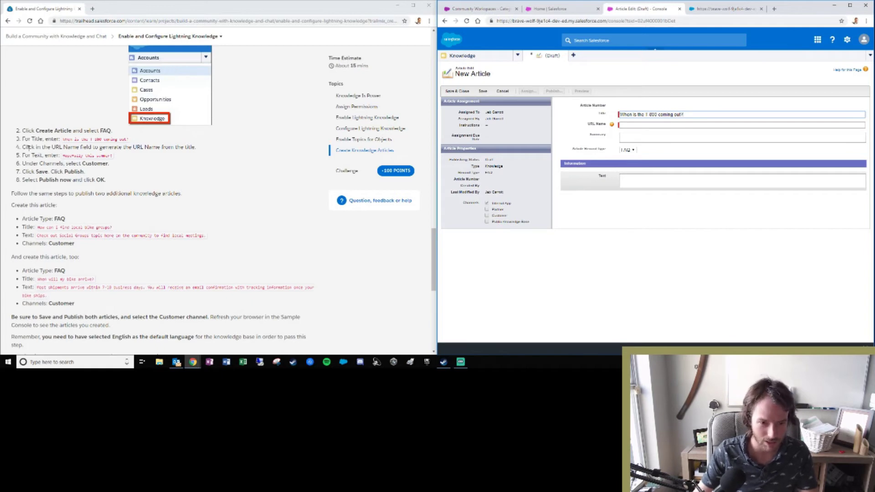
drag(29, 147, 159, 148)
click(97, 147)
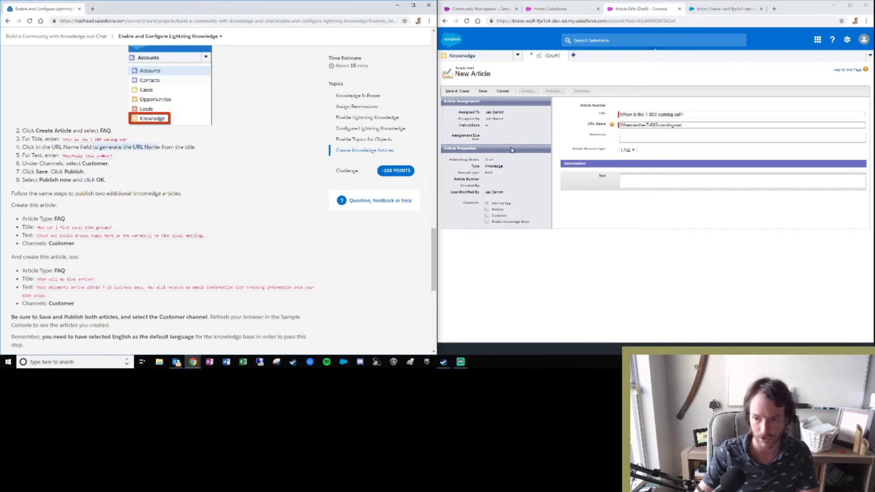
click(689, 126)
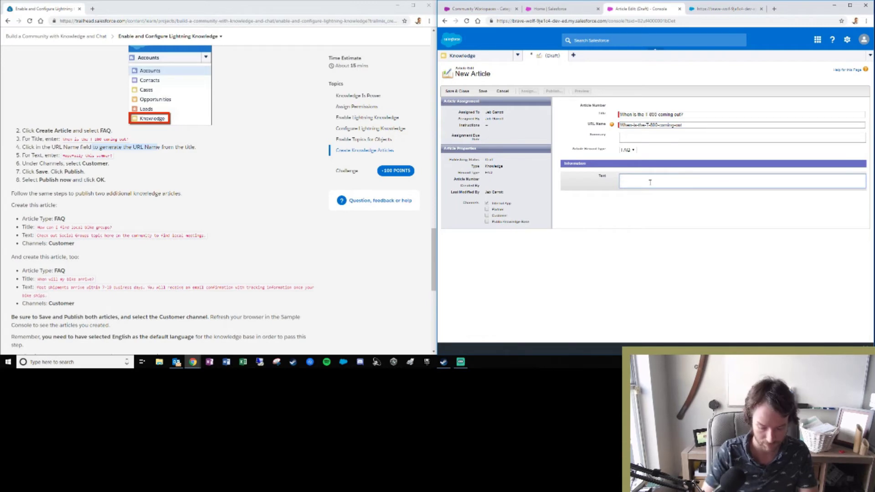
Step: Enter "Hopefully this summer!" as the T-800 article's text and make it available in the Customer channel
text(Hope)
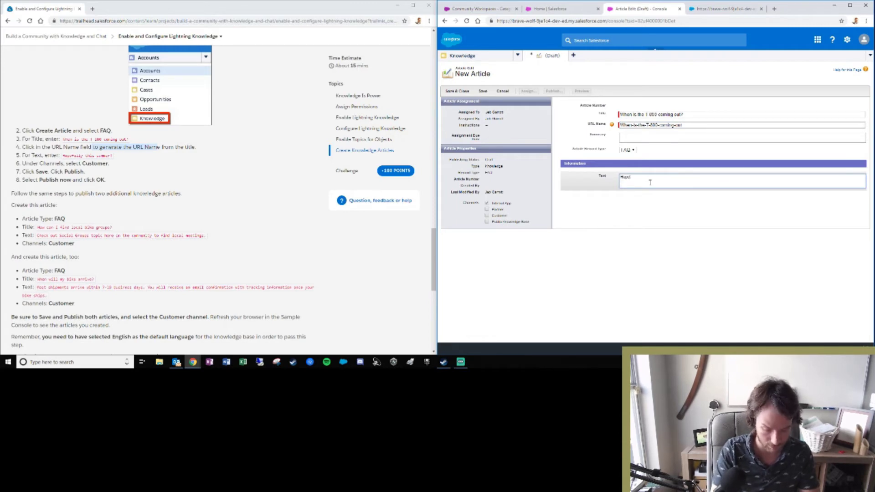
text(fully t)
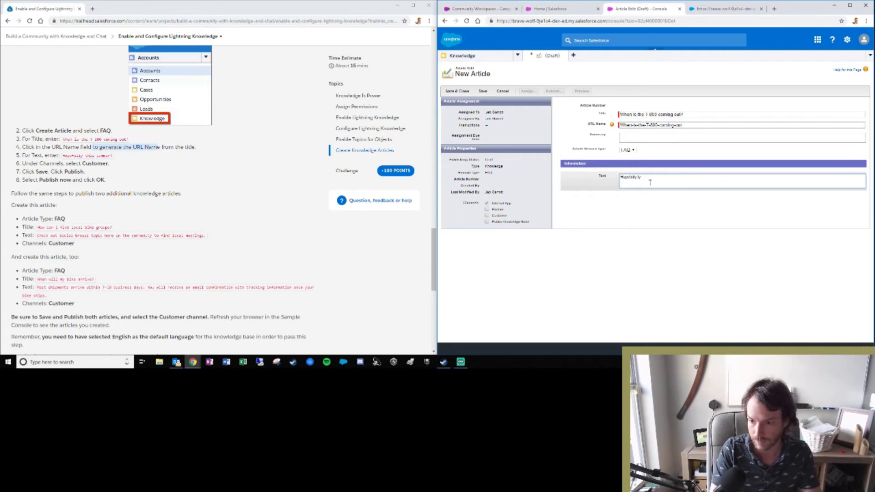
text(his summer!)
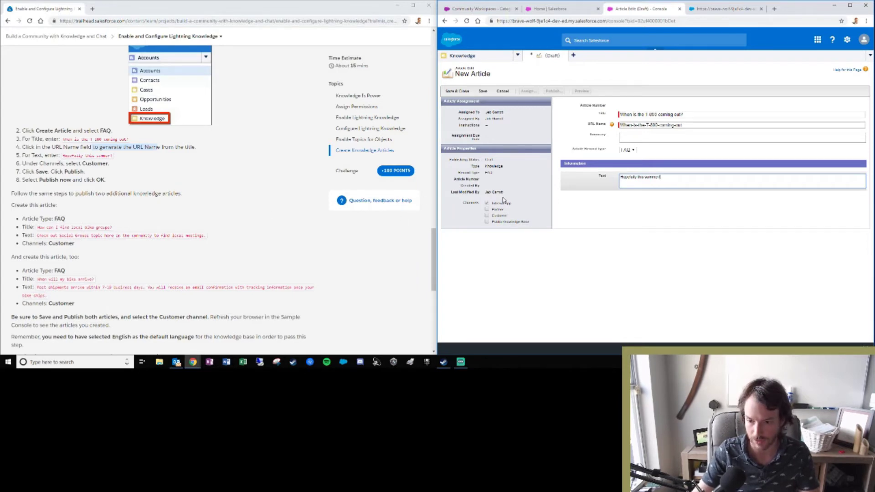
click(487, 215)
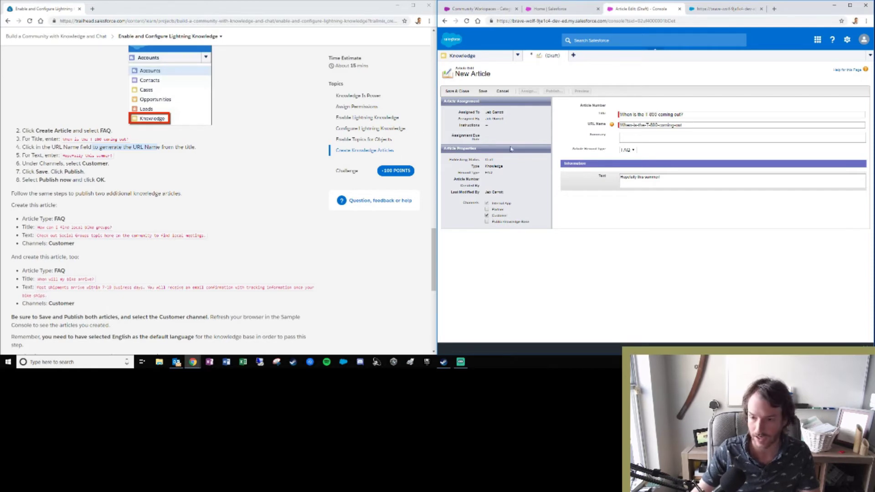
Step: Save the T-800 article and publish it immediately
click(485, 91)
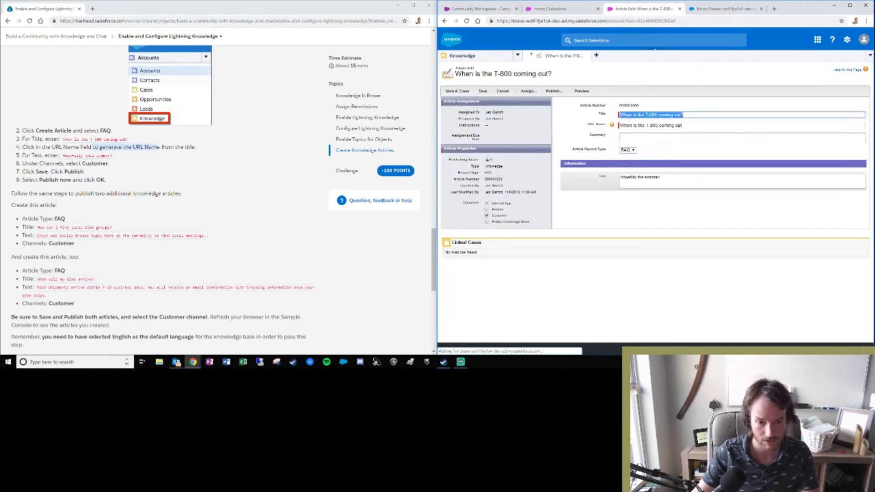
click(552, 91)
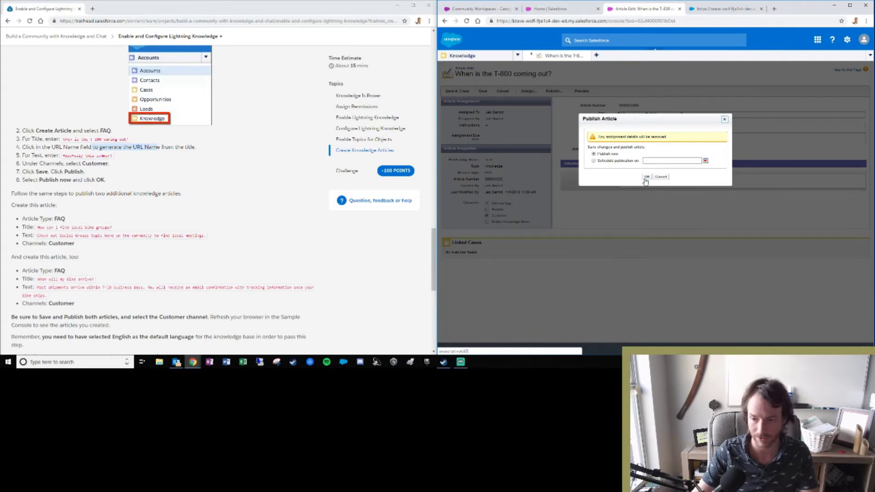
click(645, 179)
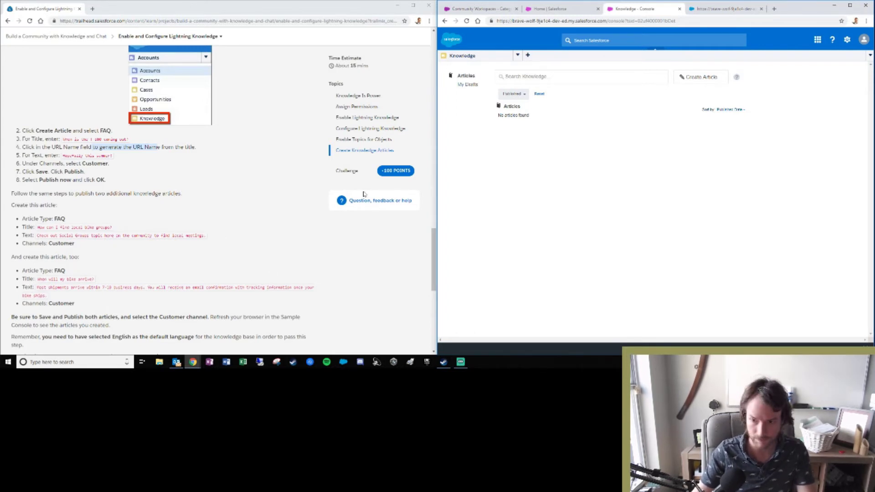
Step: Start another FAQ knowledge article and title it "How can I find local bike groups?"
click(705, 78)
click(700, 95)
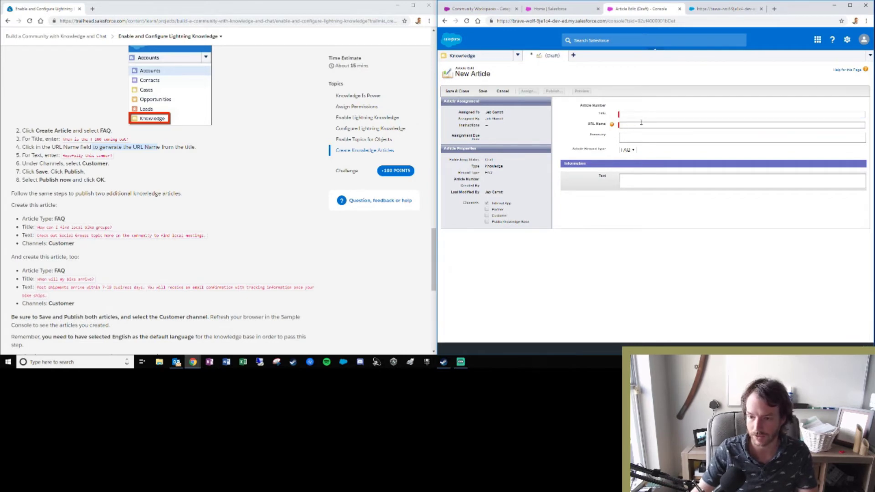
text(How c)
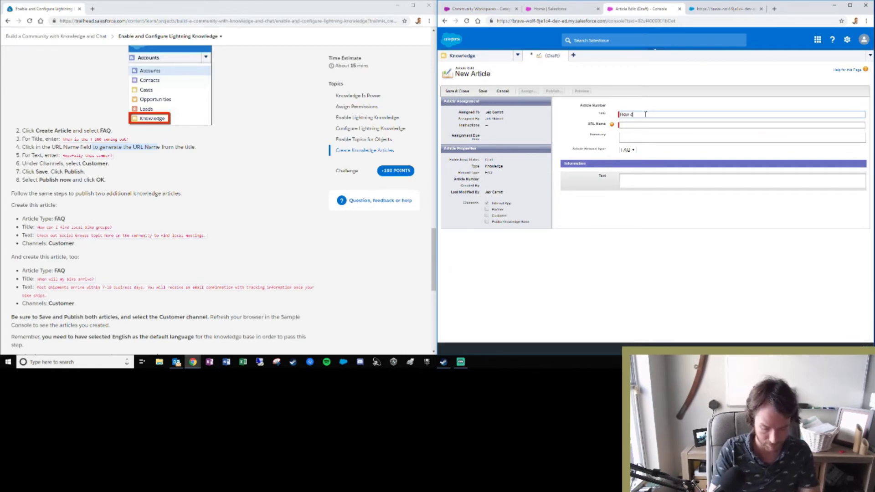
text(an I fi)
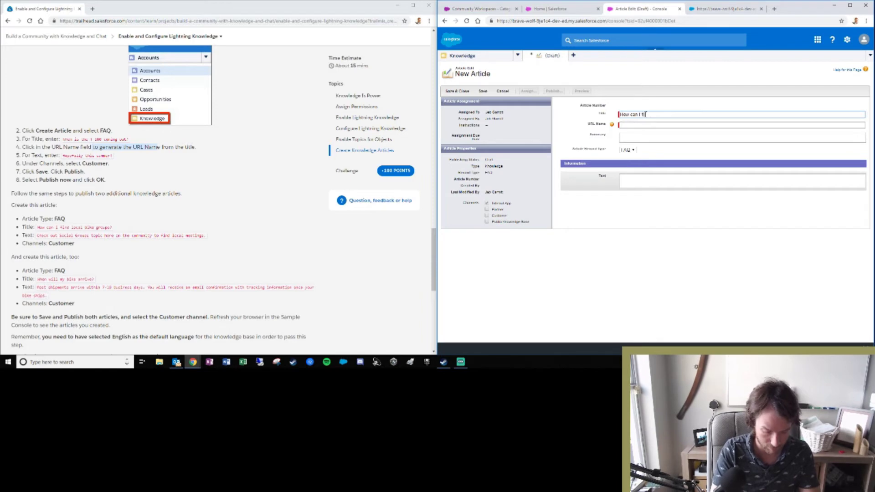
text(nd local bike)
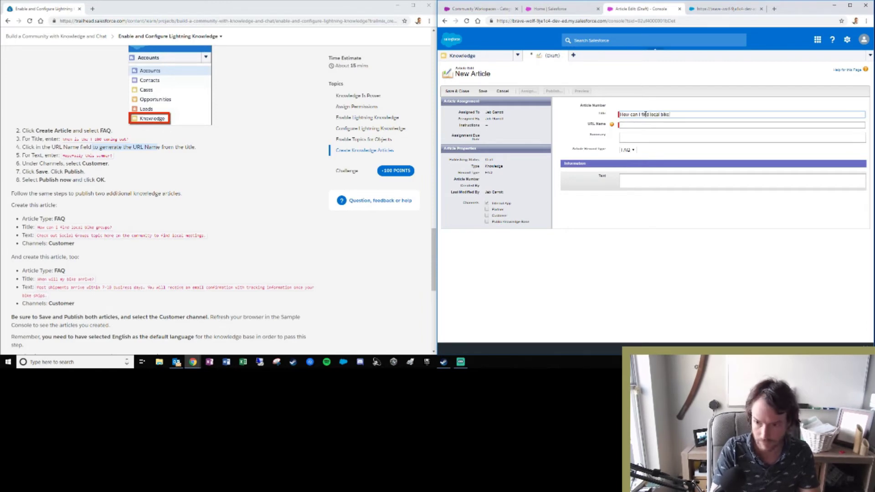
text( grou)
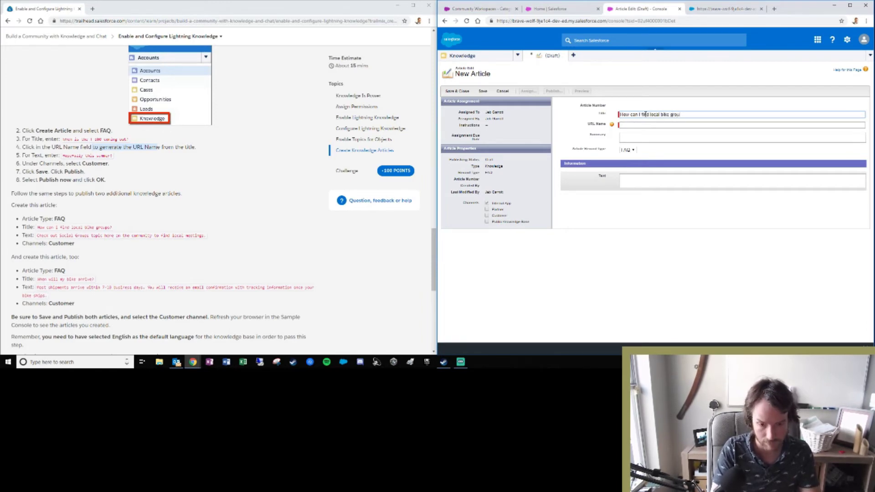
Step: Complete the article title as "How can I find local bike groups?" and generate the URL name from it
text(ps?)
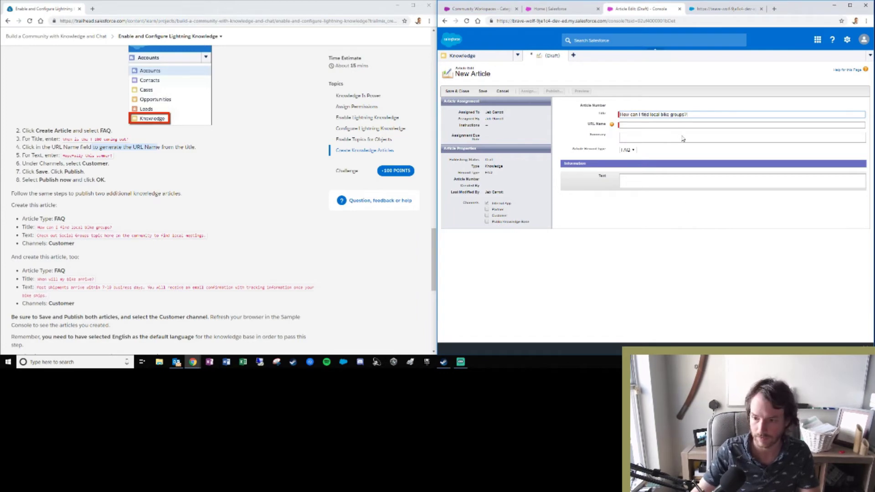
click(639, 125)
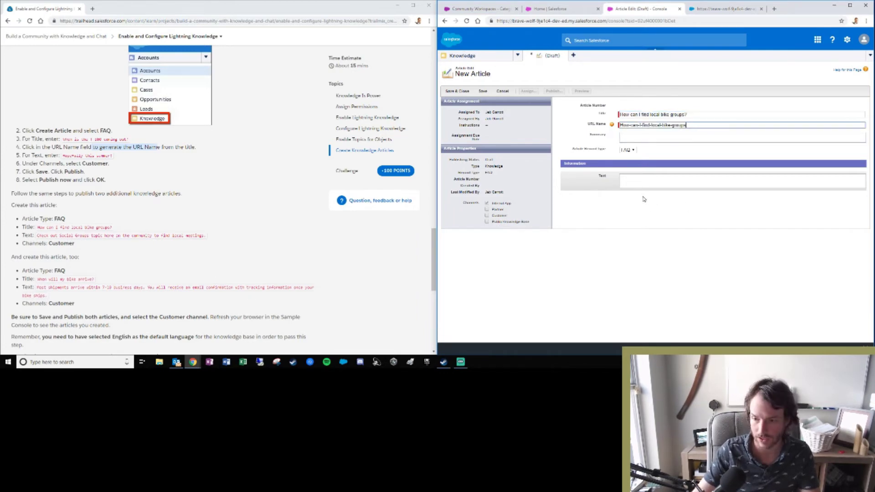
Step: Enter "Check out Social Groups topic here on the community to find local meetings." as the article's text
click(643, 183)
text(Check out)
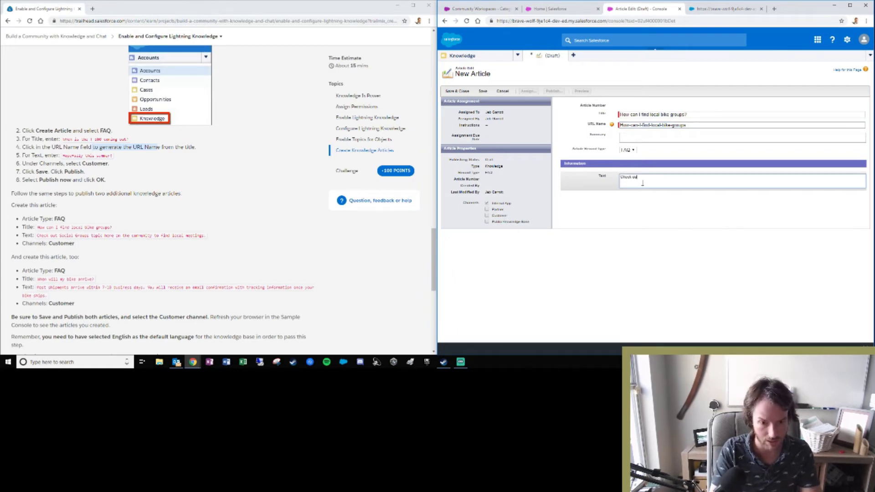
text( Social Gro)
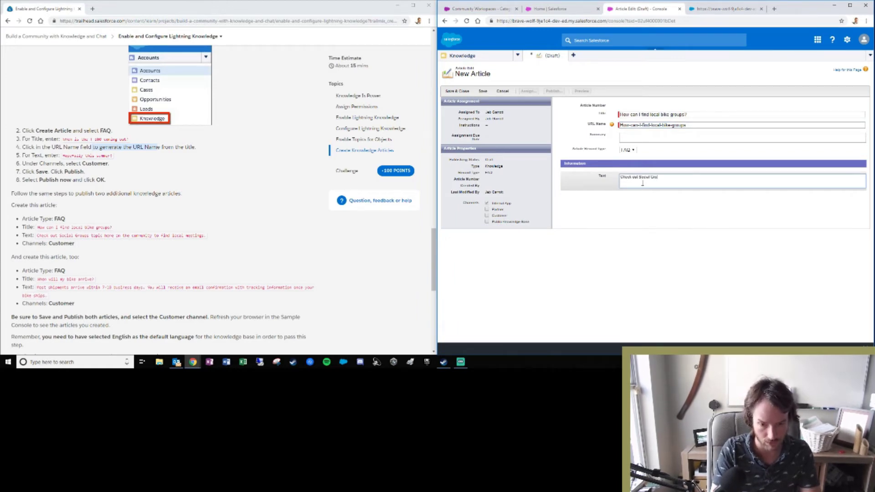
text(ups topi)
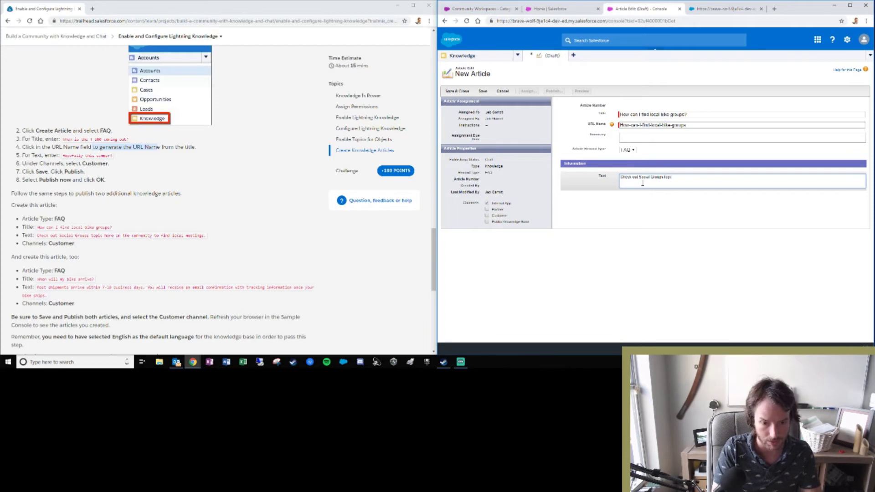
text(c here on t)
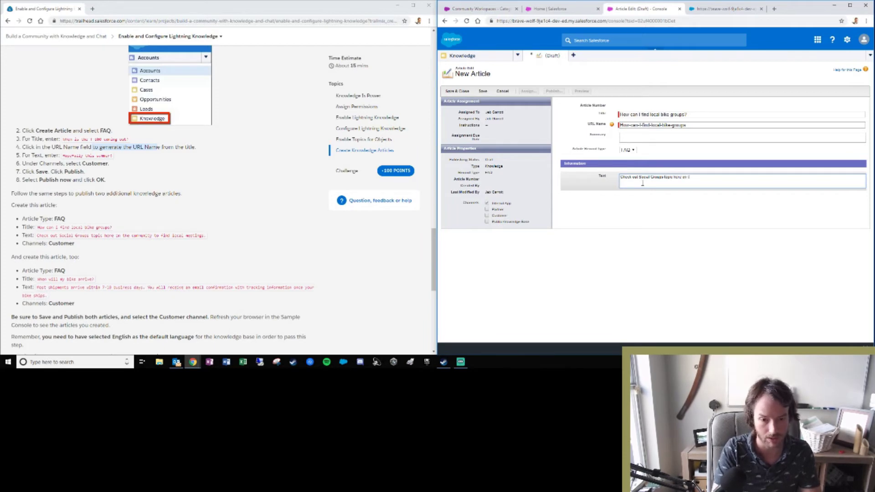
text(he community)
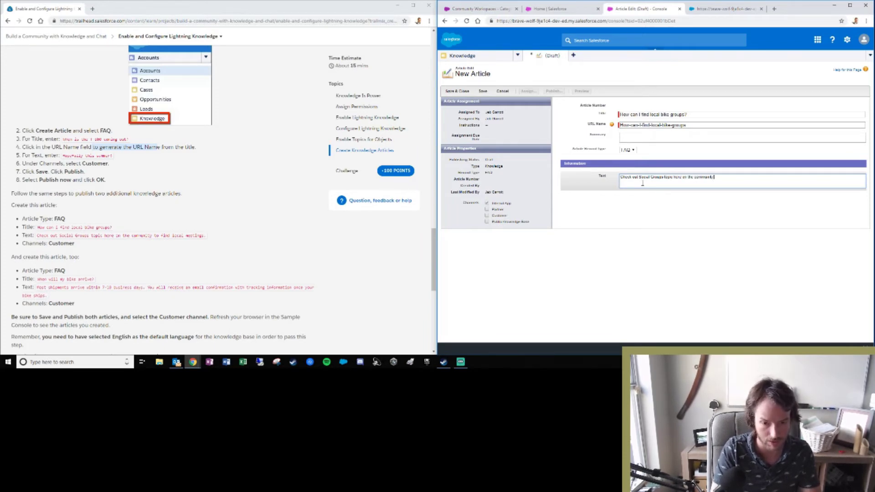
text( to find)
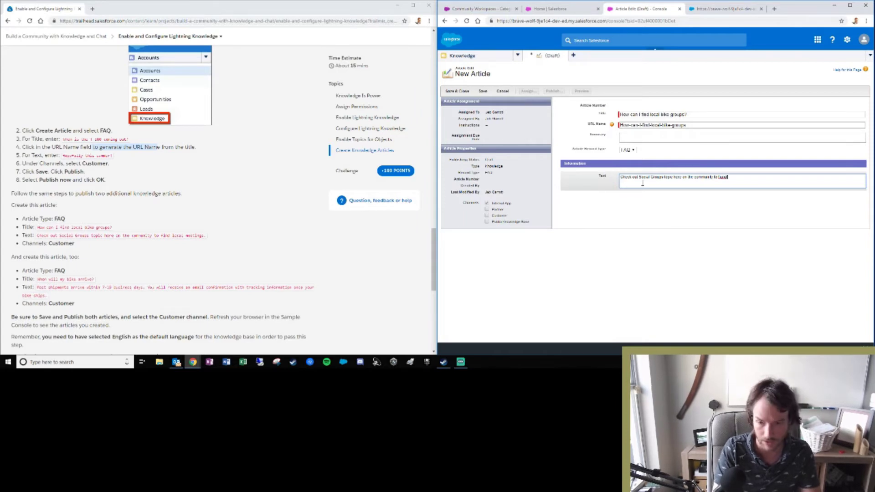
text( loca)
key(BackSpace)
key(BackSpace)
key(BackSpace)
key(BackSpace)
key(BackSpace)
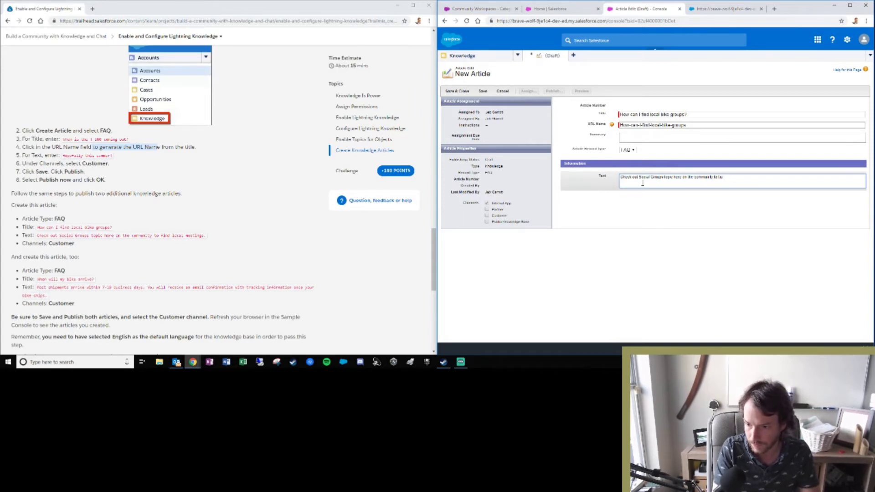
text(nd local)
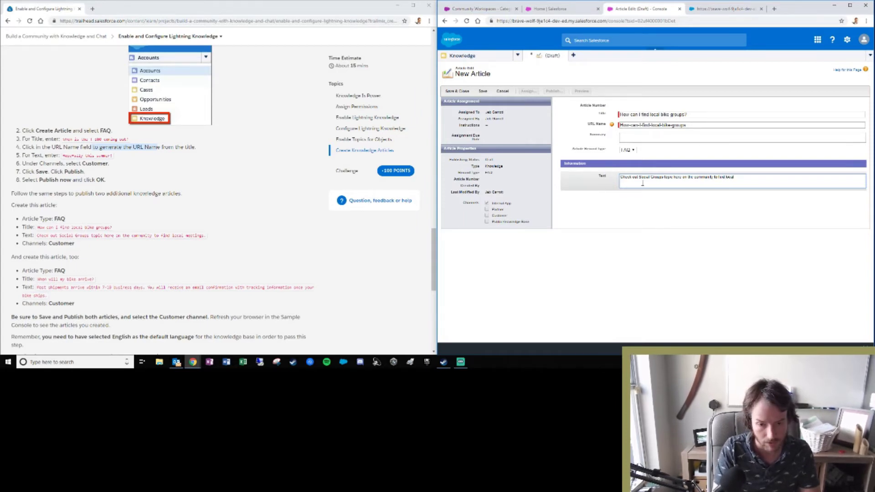
text( meetings.)
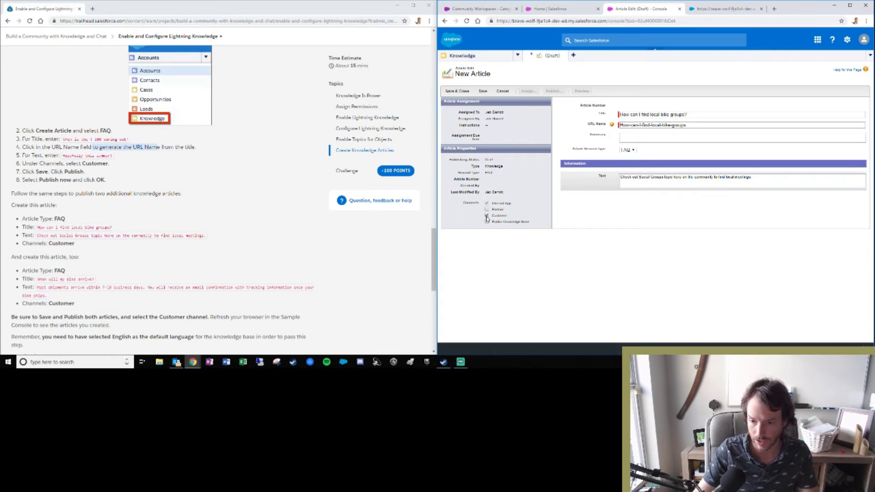
Step: Save the local bike groups article and publish it with the Publish now option
click(486, 93)
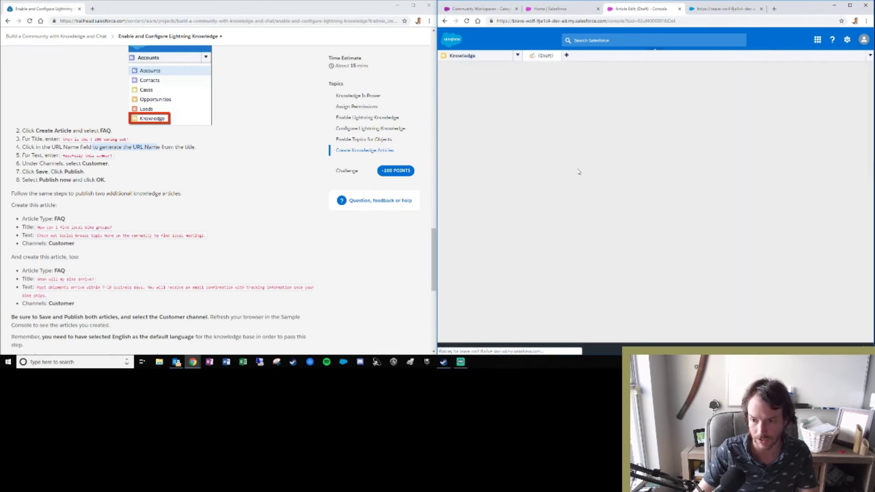
click(552, 93)
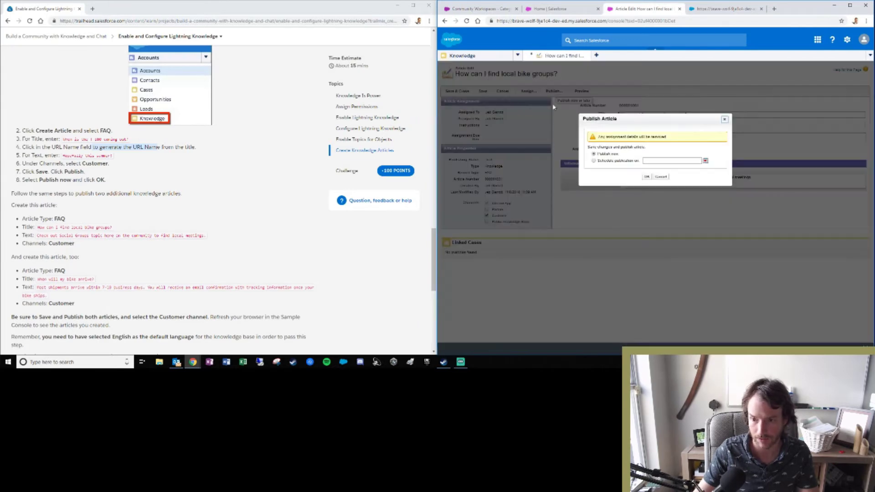
click(647, 180)
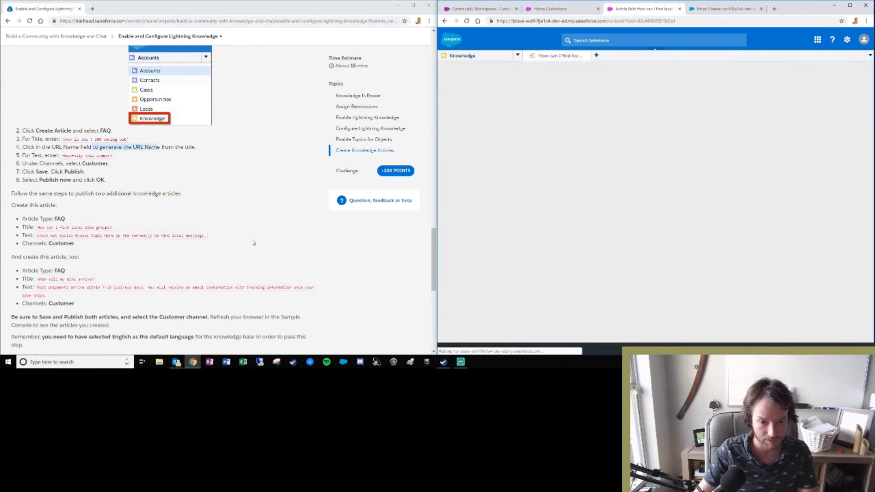
Step: Create a new FAQ article titled "When will my bike arrive?" and generate its URL name from the title
click(696, 79)
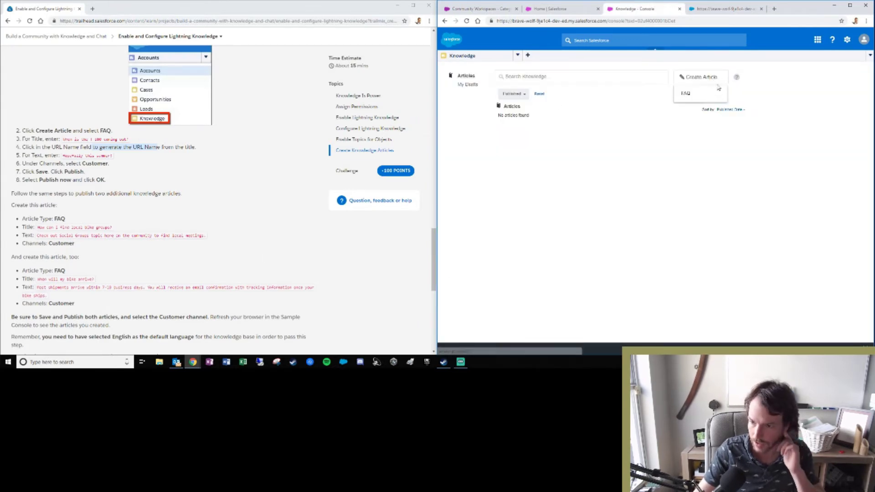
click(702, 96)
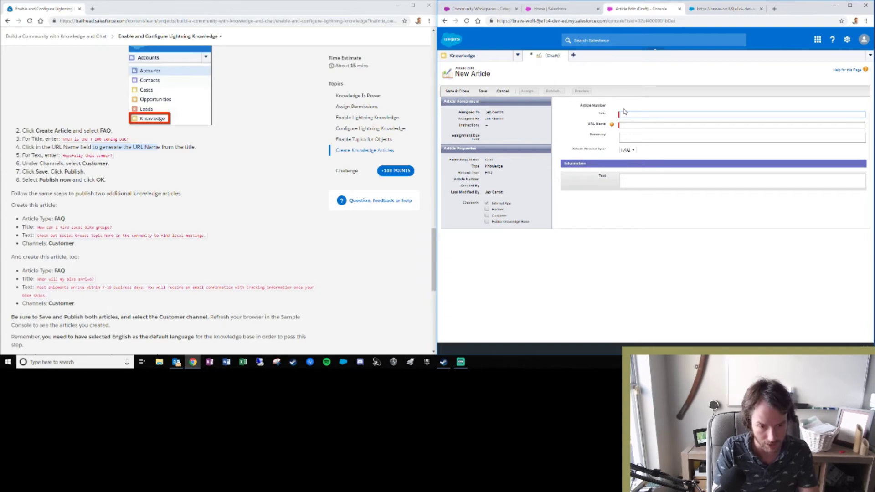
text(When will m)
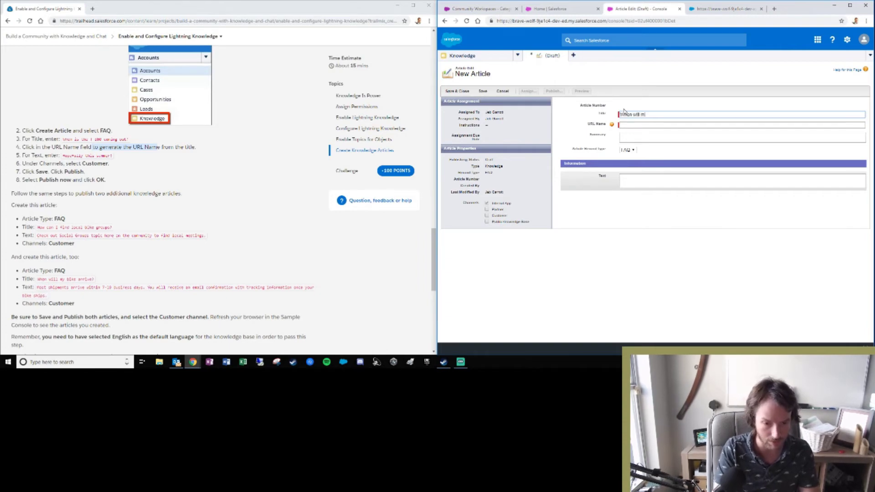
text(y bike arrive)
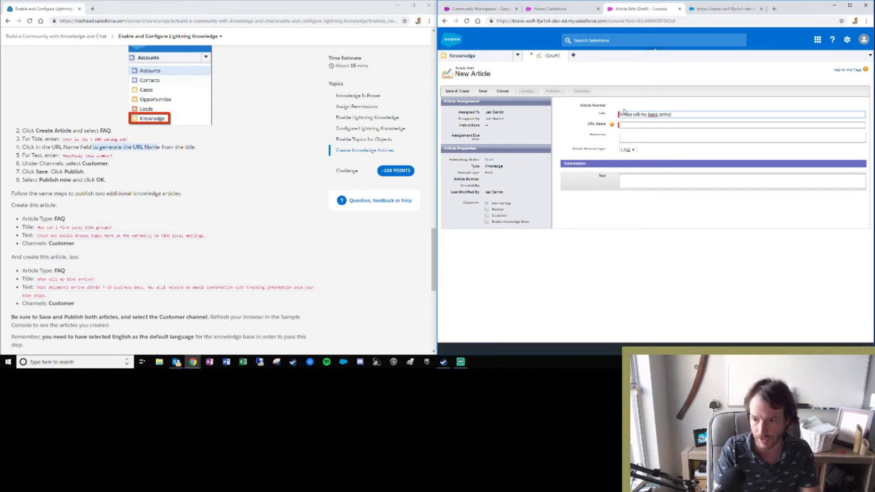
key(BackSpace)
key(BackSpace)
key(BackSpace)
key(BackSpace)
key(BackSpace)
key(BackSpace)
key(BackSpace)
key(BackSpace)
key(BackSpace)
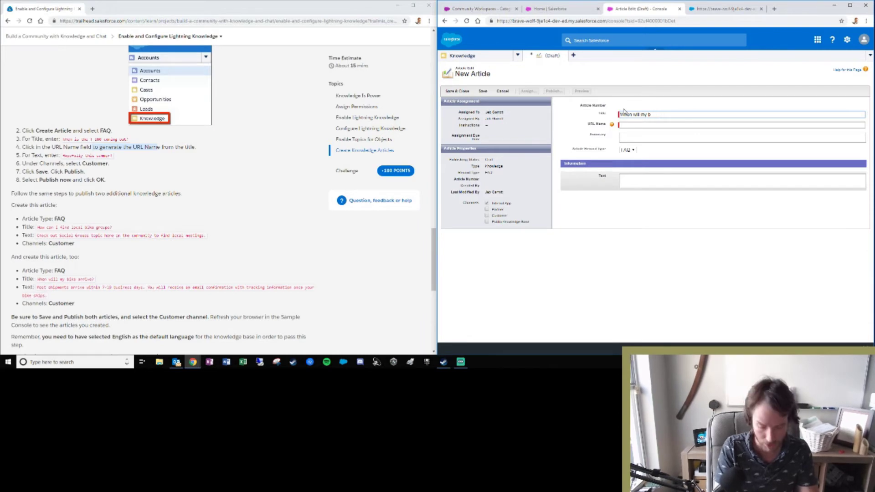
text(ke arri)
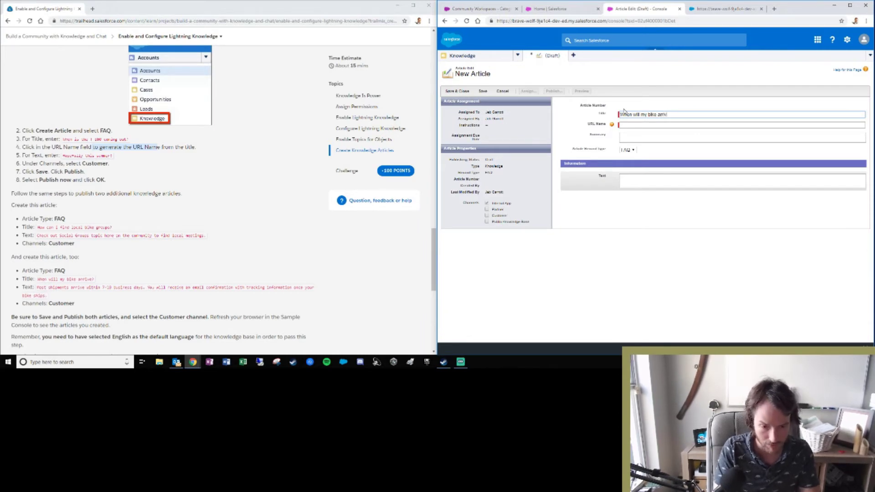
text(ve?)
key(Tab)
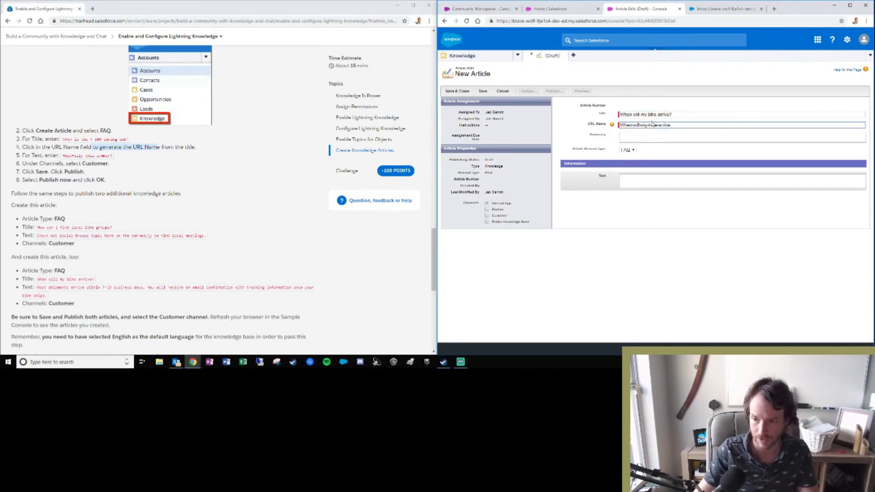
Step: Set the article text to "Most shipments arrive within 7-10 business days. You will receive an email confirmation with tracking information once your bike ships."
click(638, 181)
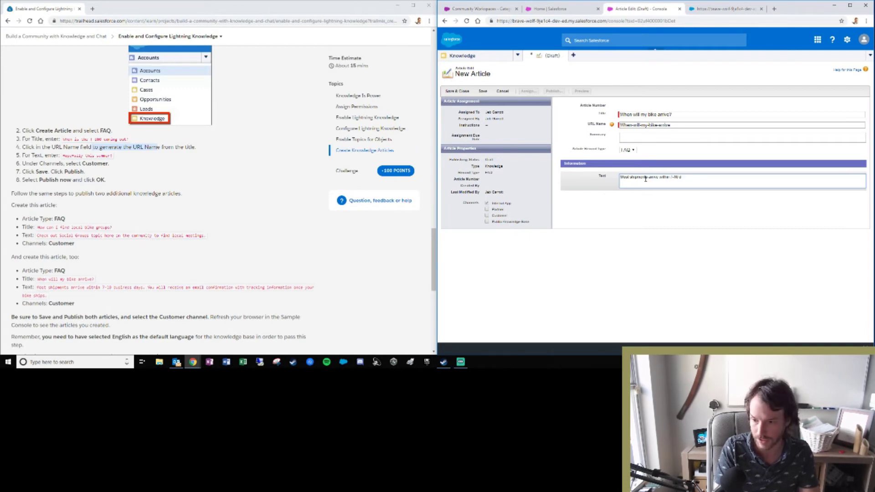
text(ness da)
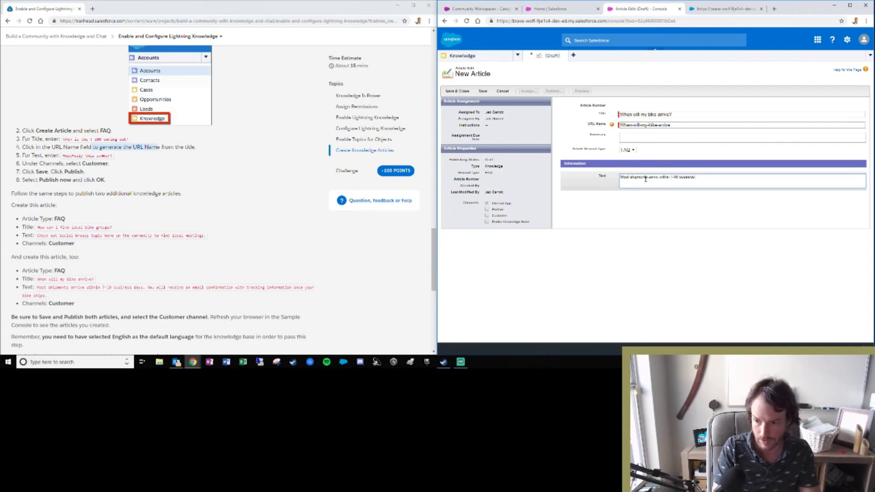
text(ys. Yo)
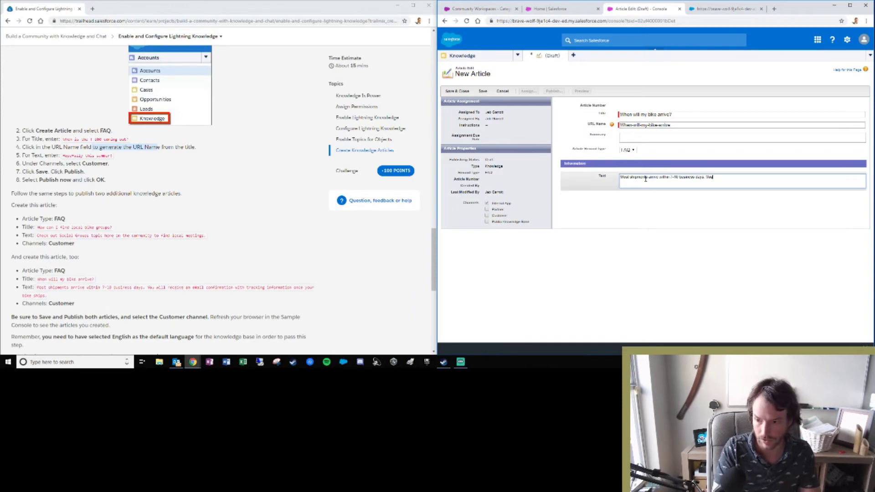
text(u will r)
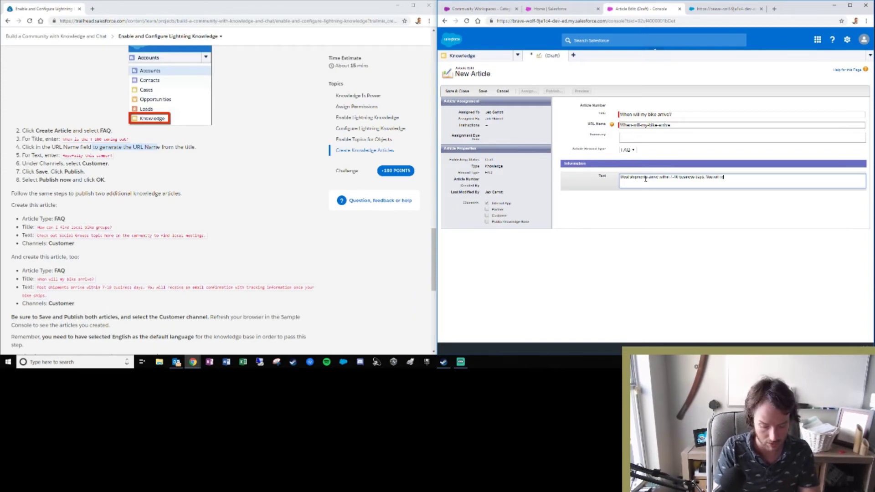
text(ece)
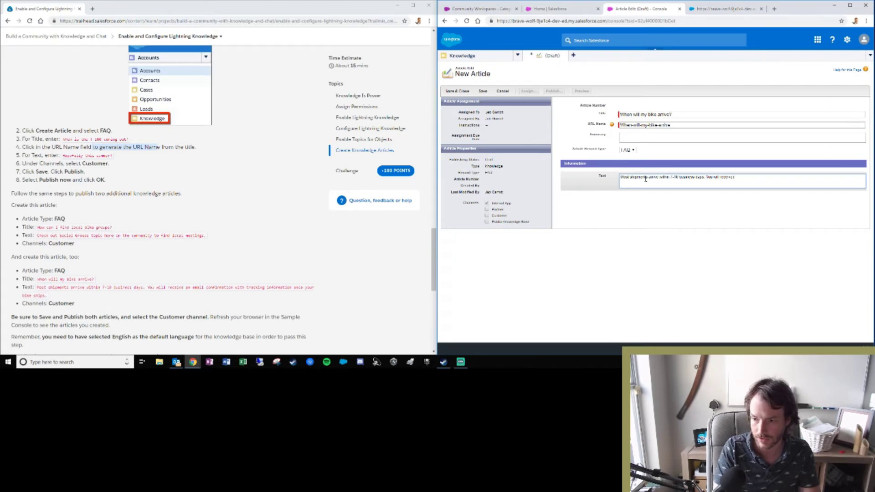
text(ive)
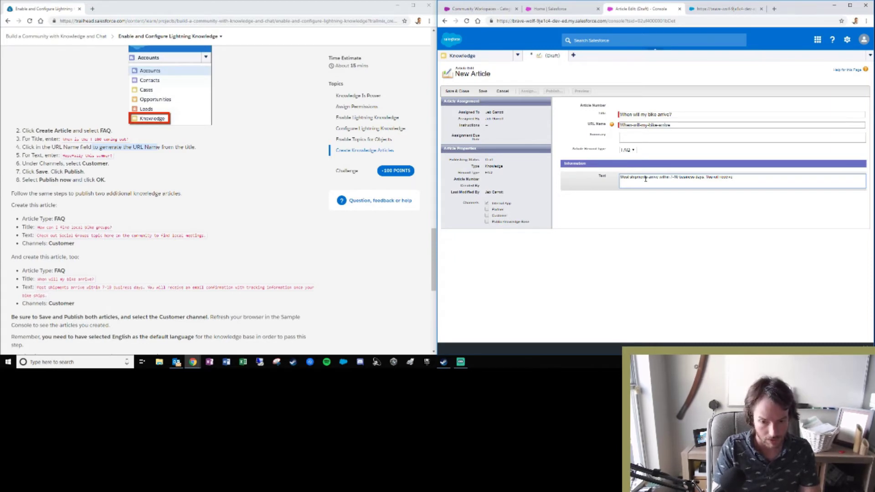
text( an email confirma)
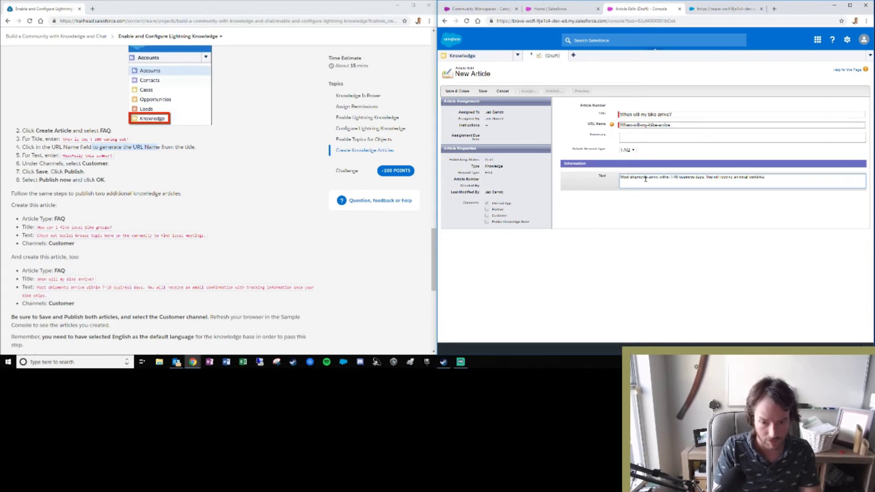
text(tion with t)
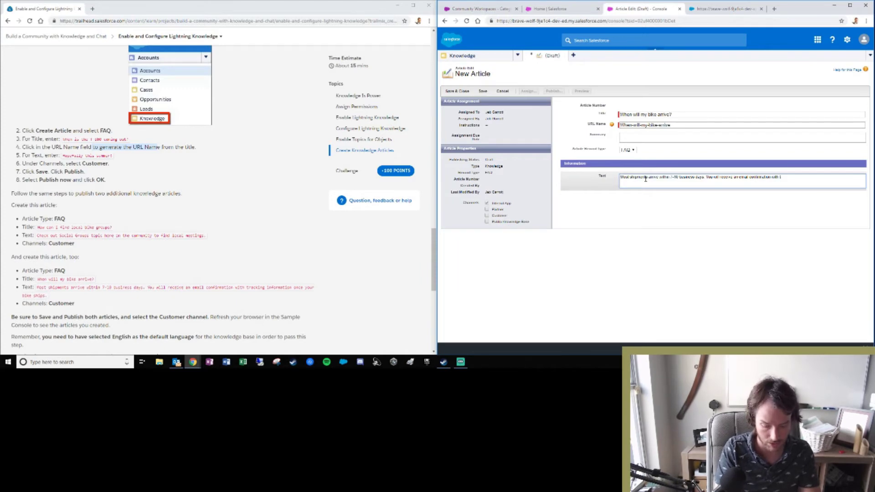
text(racking)
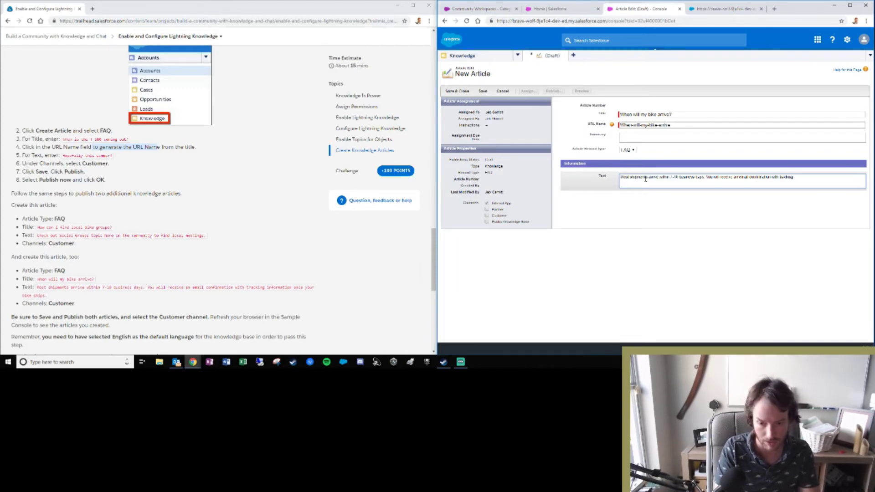
text( information onc)
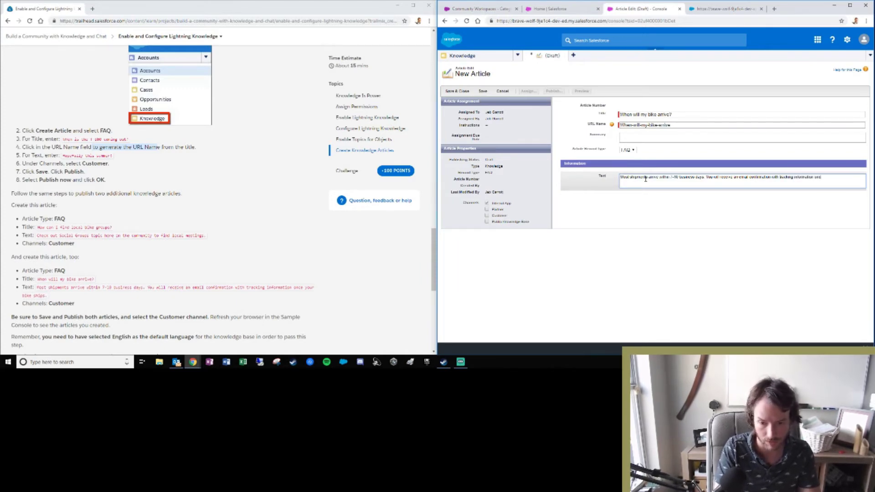
text(e your bike)
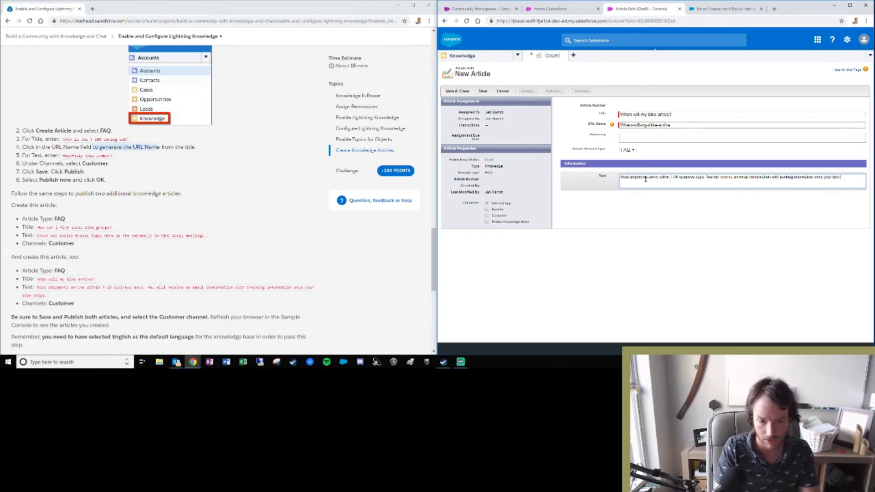
text( ships.)
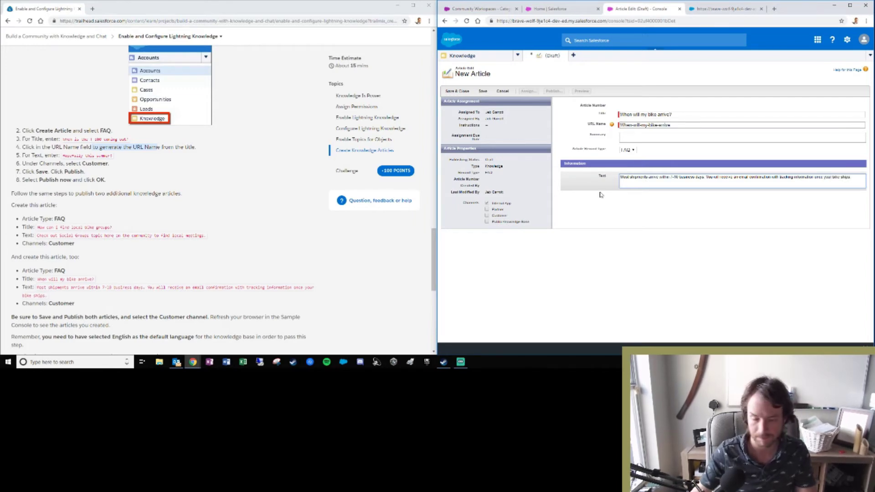
Step: Select the Customer channel for the bike arrival article and save the article
click(487, 215)
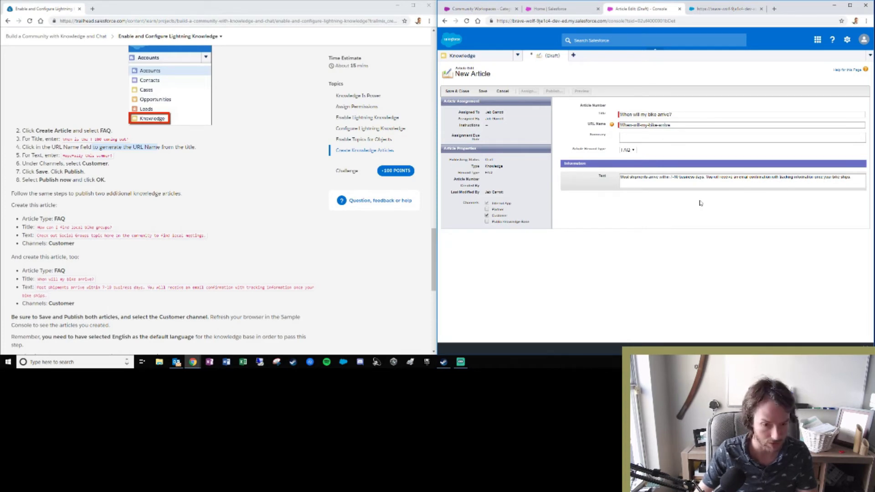
click(483, 91)
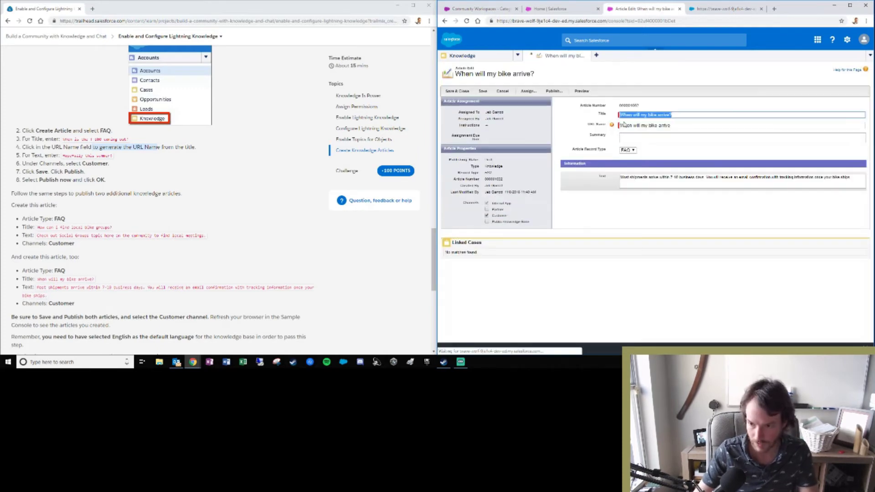
Step: Publish the "When will my bike arrive?" article with the Publish now option and reload the console's article list
click(554, 91)
click(648, 178)
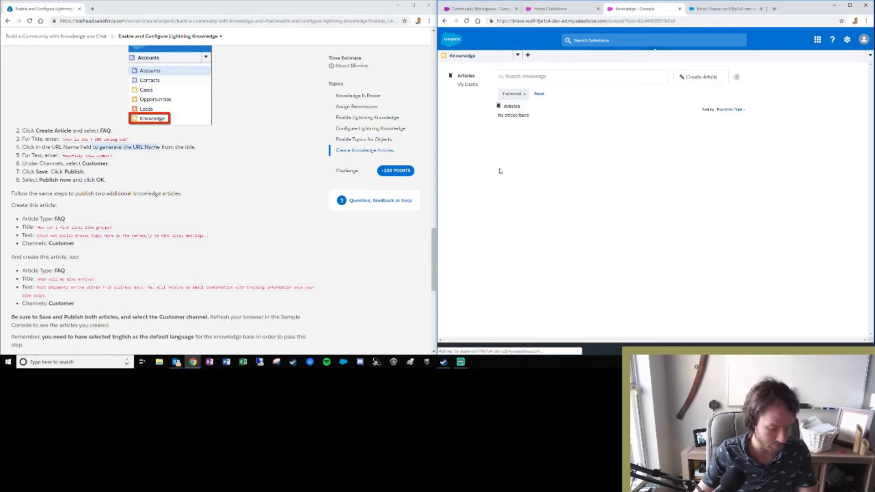
scroll(164, 196, down, 5)
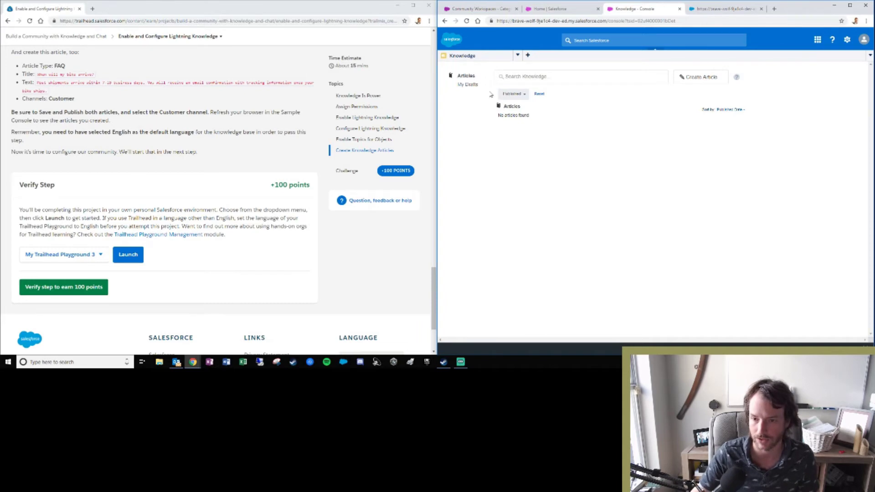
click(467, 21)
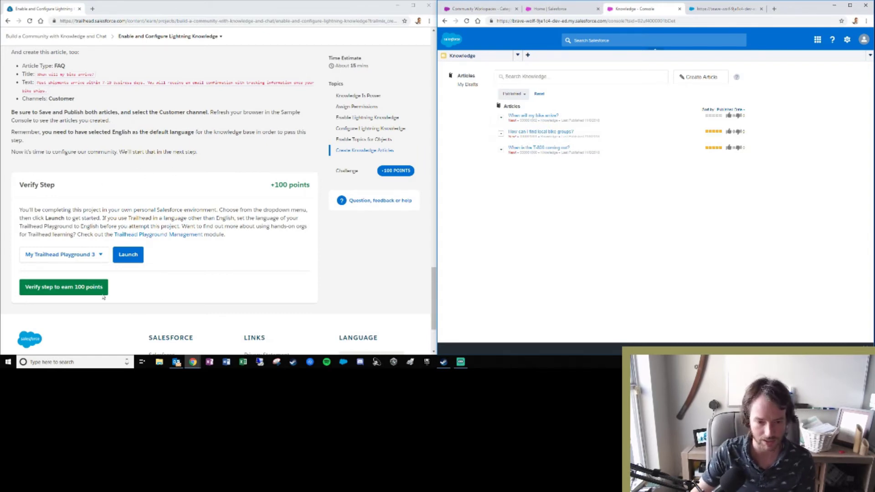
Step: Verify the Enable and Configure Lightning Knowledge step on Trailhead and proceed to the project's next step
click(82, 291)
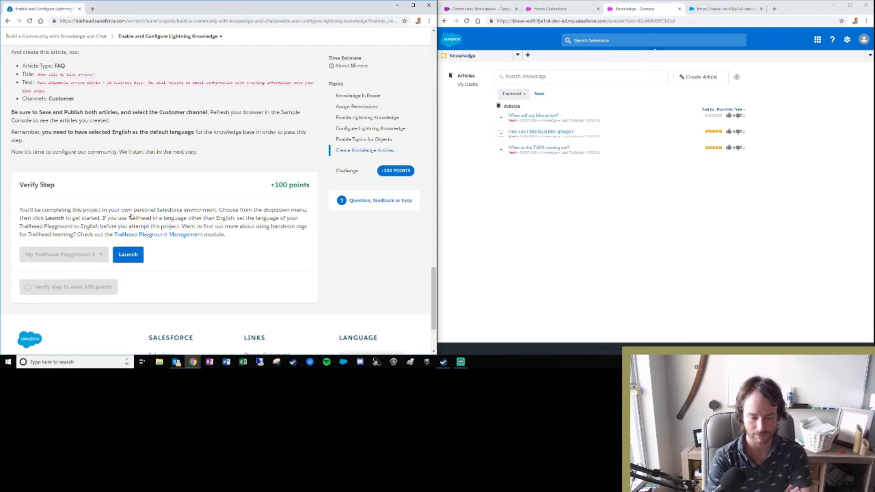
click(177, 364)
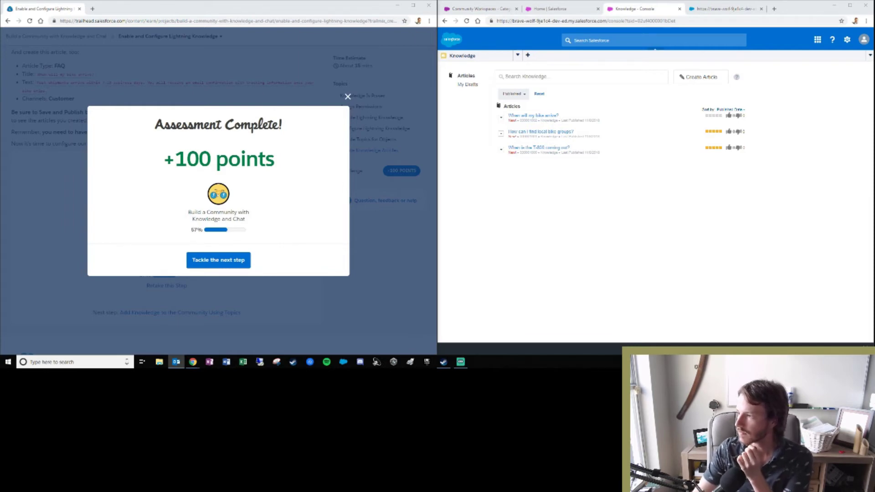
key(alt+Tab)
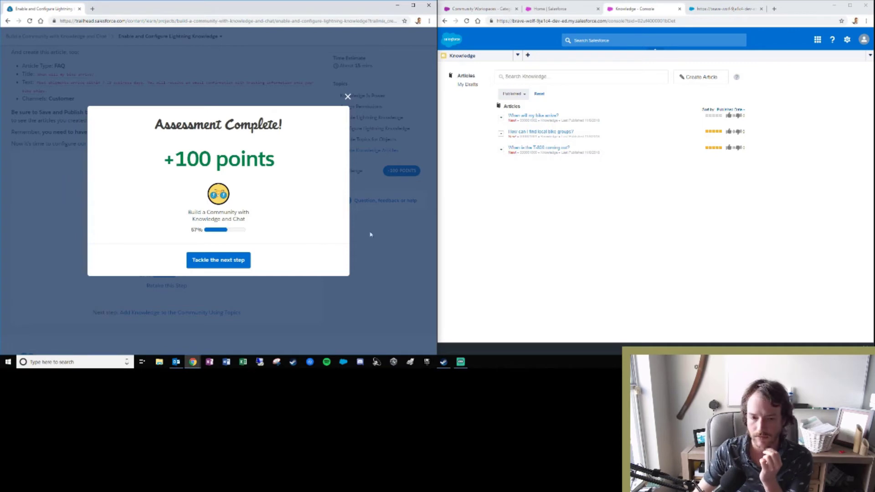
click(213, 265)
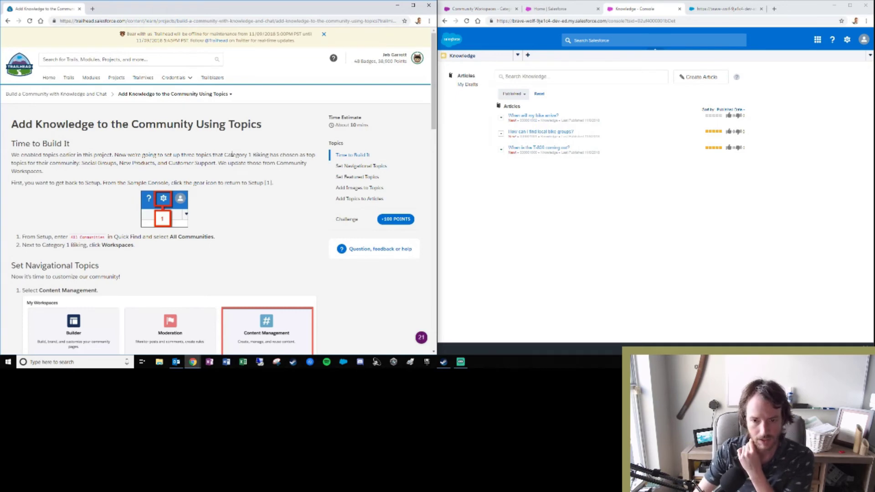
Step: Review the project's list of steps and reopen the Add Knowledge to the Community Using Topics step
click(106, 95)
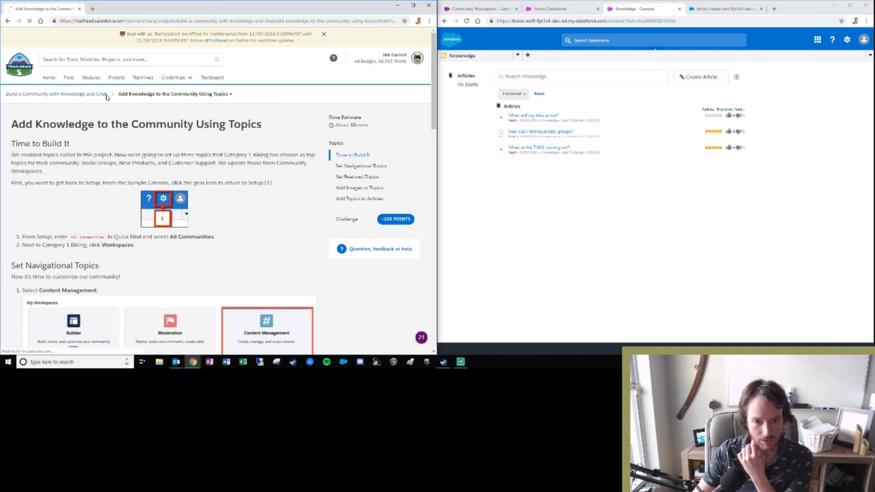
scroll(125, 137, down, 2)
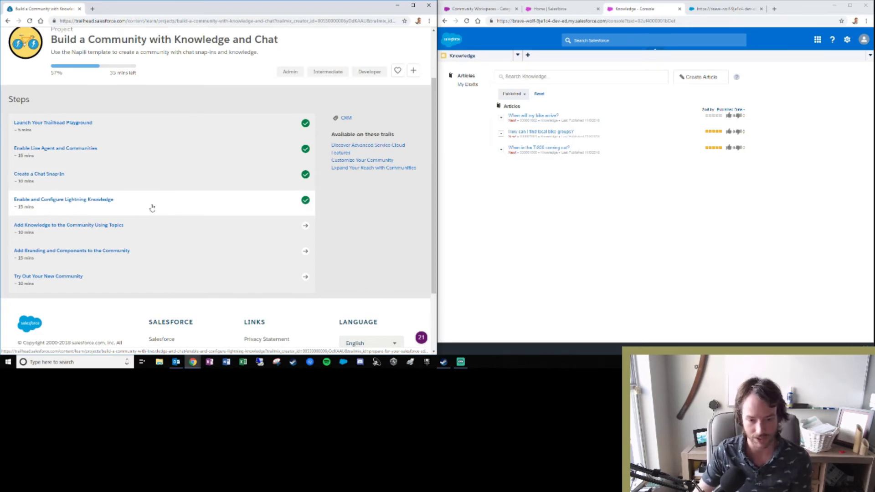
click(97, 231)
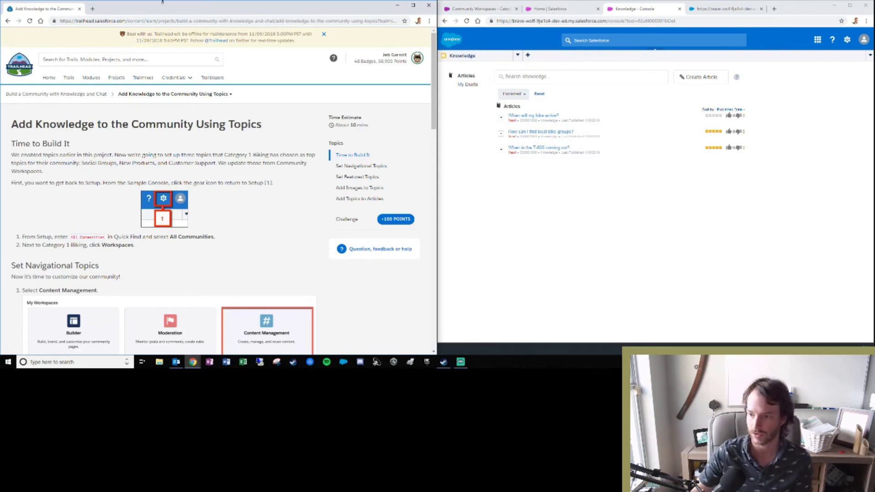
Step: Return to Setup from the Sample Console, find All Communities and open the workspaces of the Category 1 Biking community
click(848, 41)
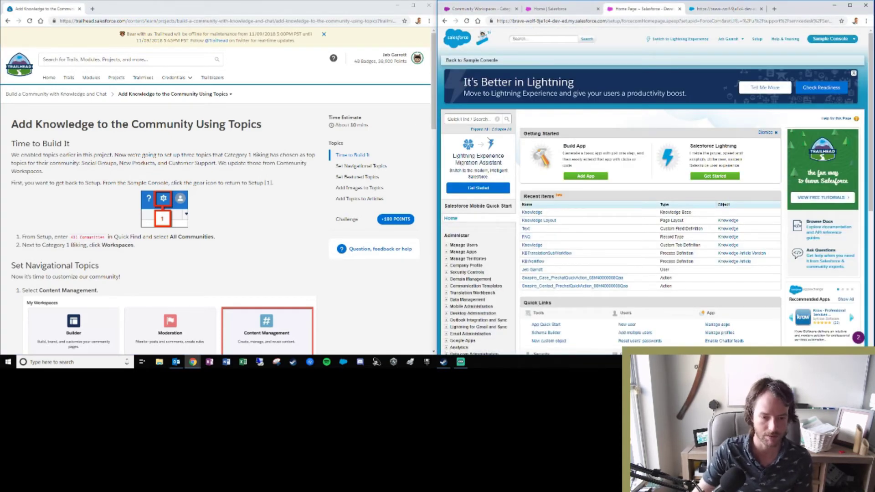
click(482, 119)
text(all comm)
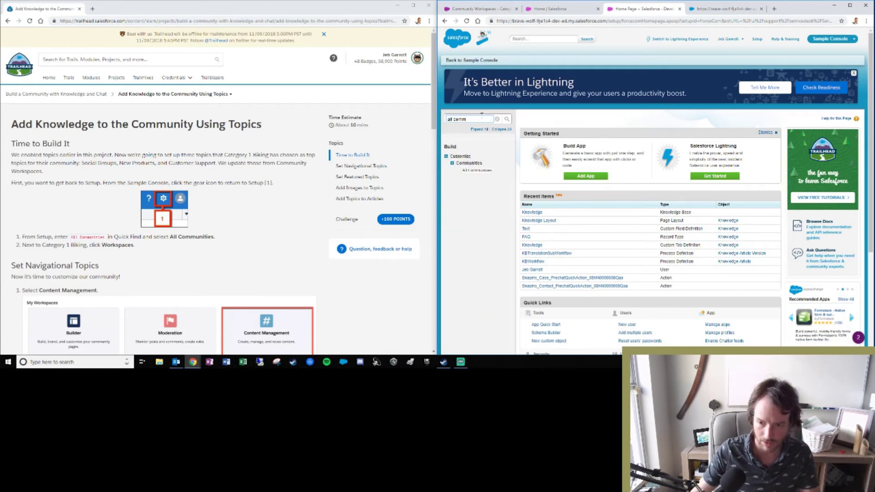
click(474, 171)
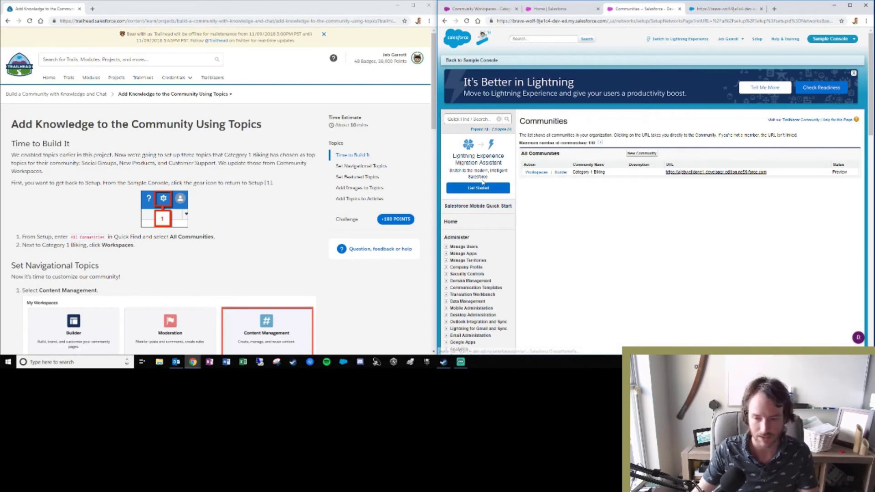
click(536, 172)
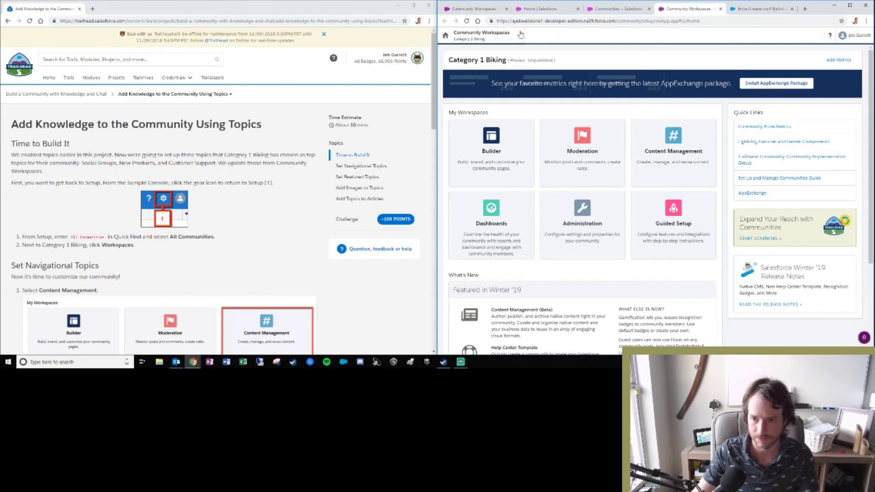
Step: Open the Navigational Topics settings in the Content Management workspace, following the project instructions
scroll(63, 168, down, 3)
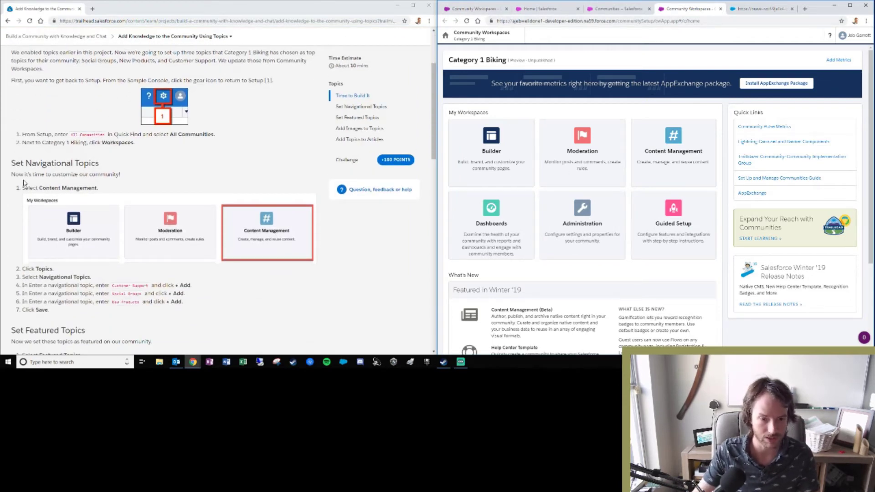
drag(24, 174, 146, 183)
click(127, 176)
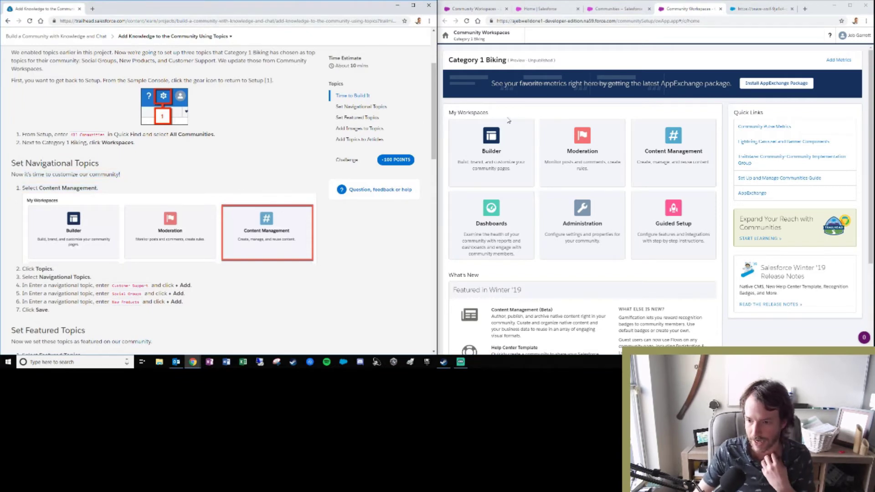
click(677, 154)
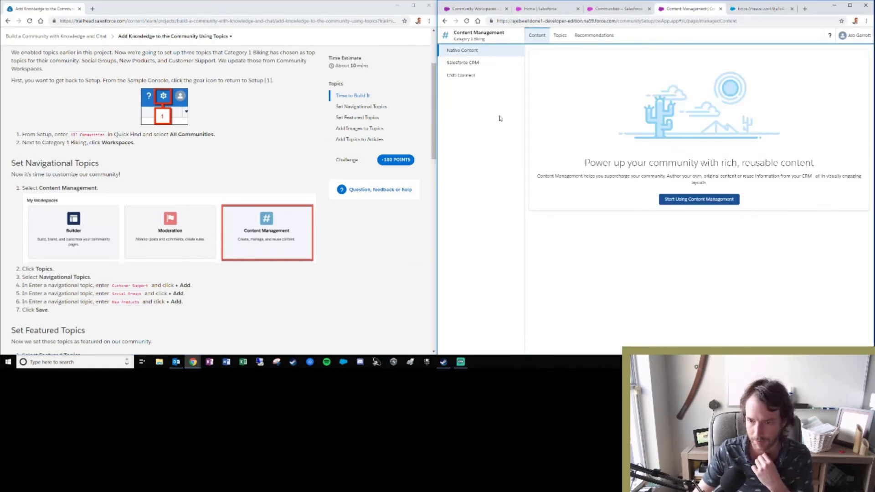
click(561, 37)
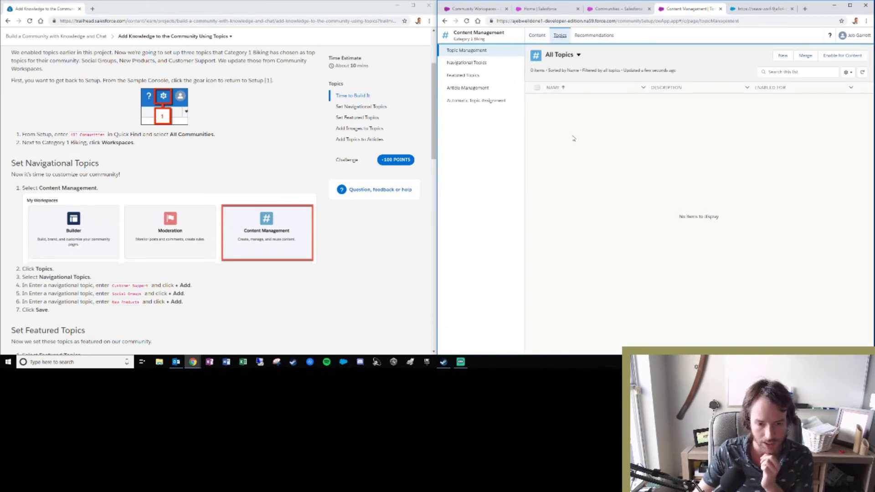
click(470, 63)
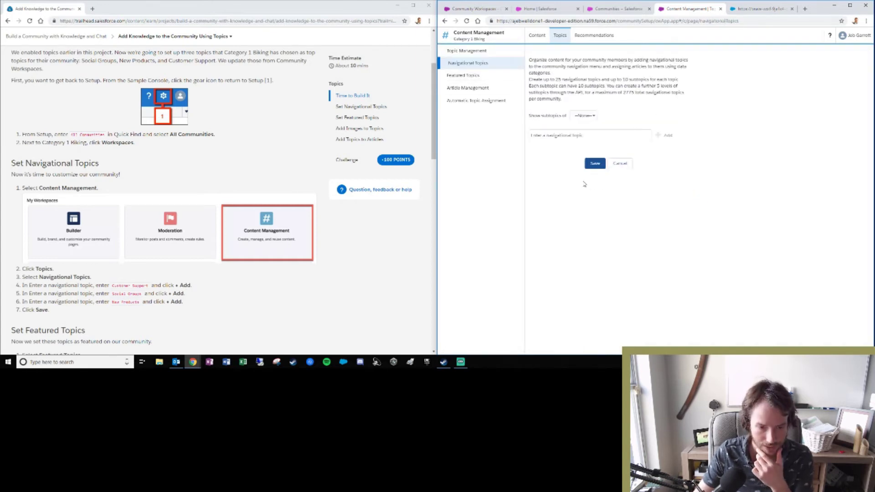
Step: Add "Customer Support" as a navigational topic of the community
click(568, 135)
text(Cust)
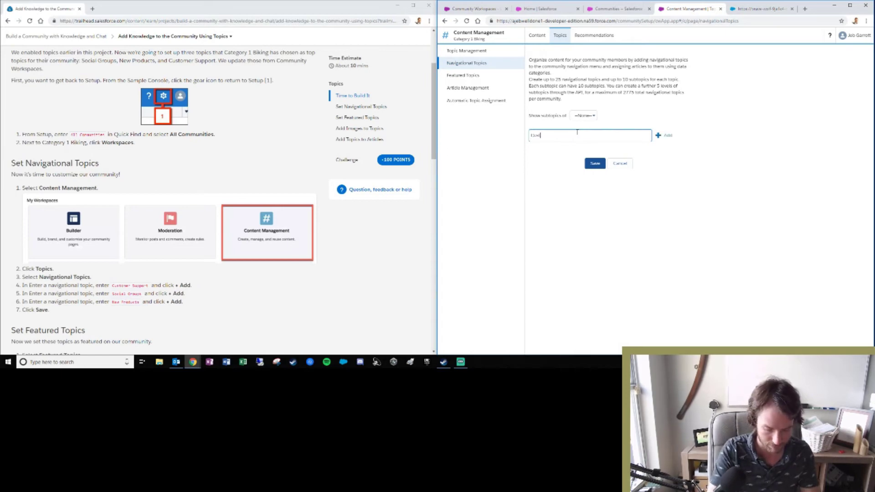
text(omer Sup)
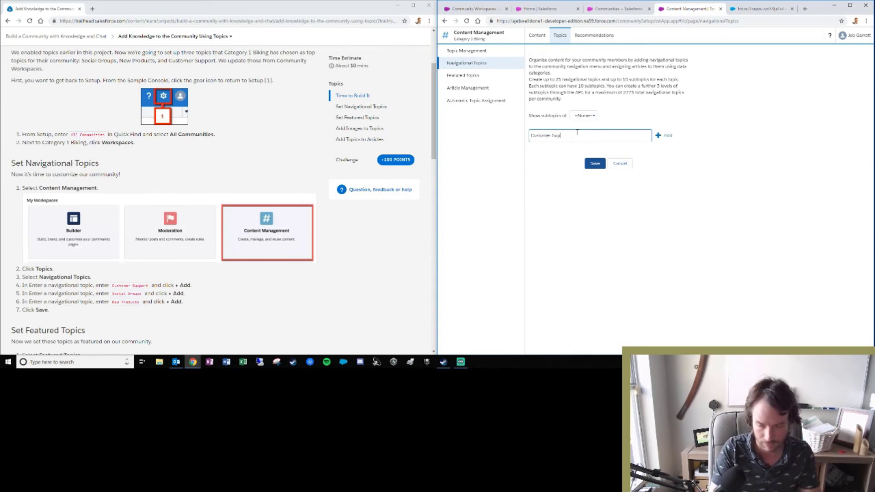
text(port)
click(662, 137)
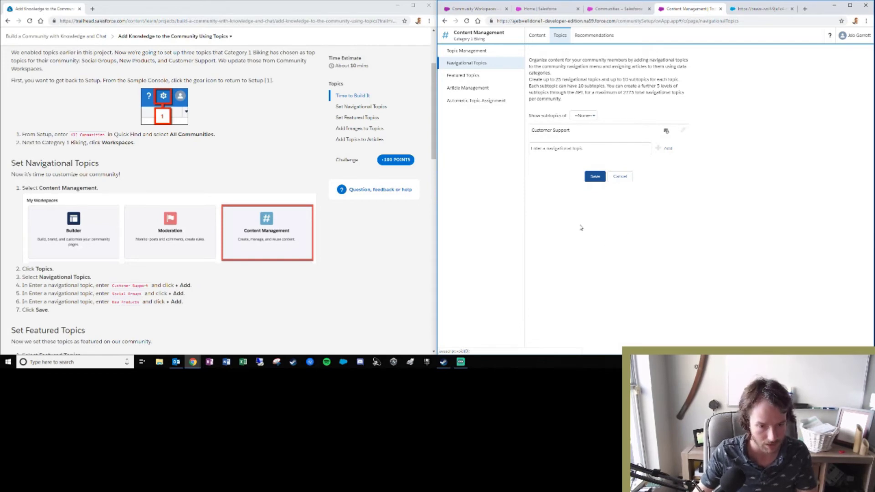
Step: Add "Social Groups" as the second navigational topic
click(565, 149)
text(S)
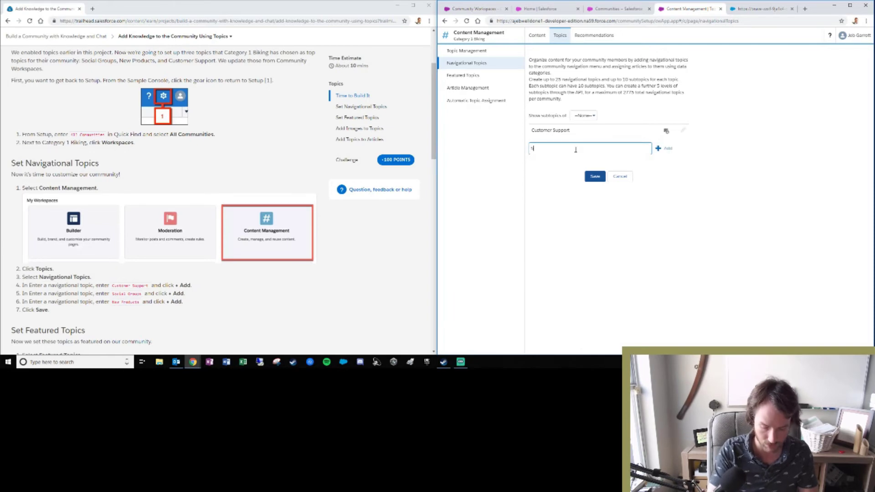
text(ocial Groups)
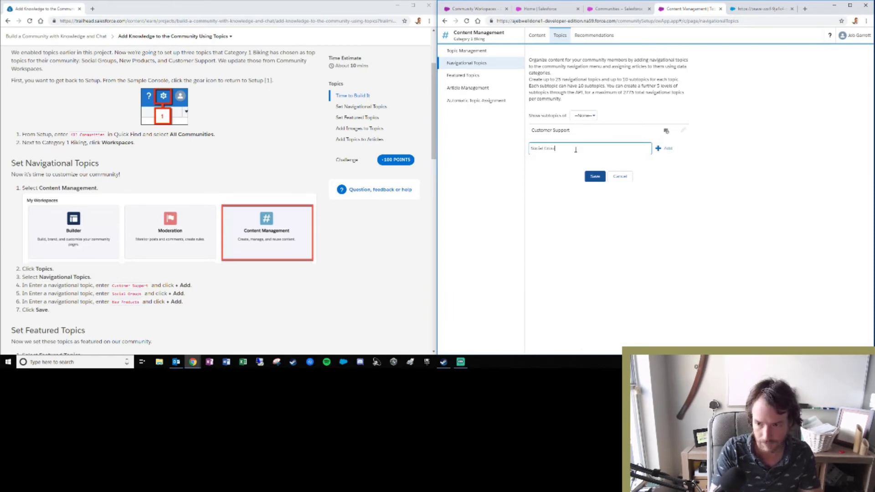
click(665, 148)
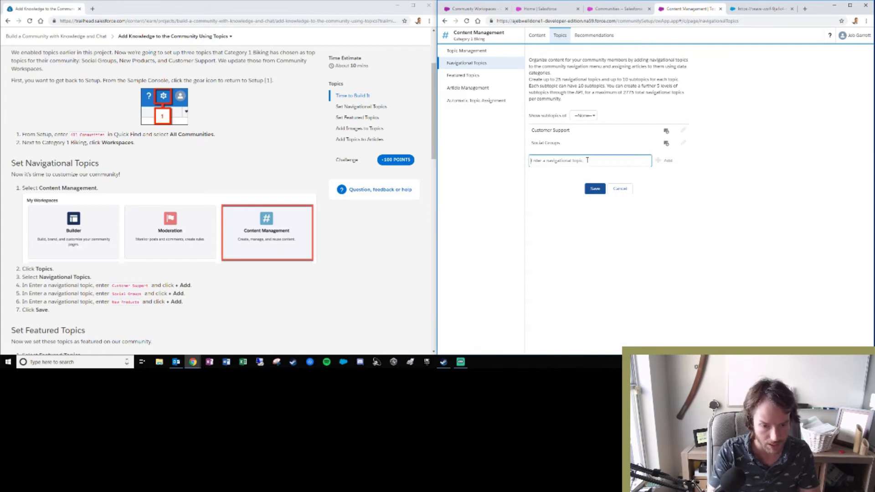
Step: Add "New Products" as the third navigational topic and save the navigational topics
text(Ne)
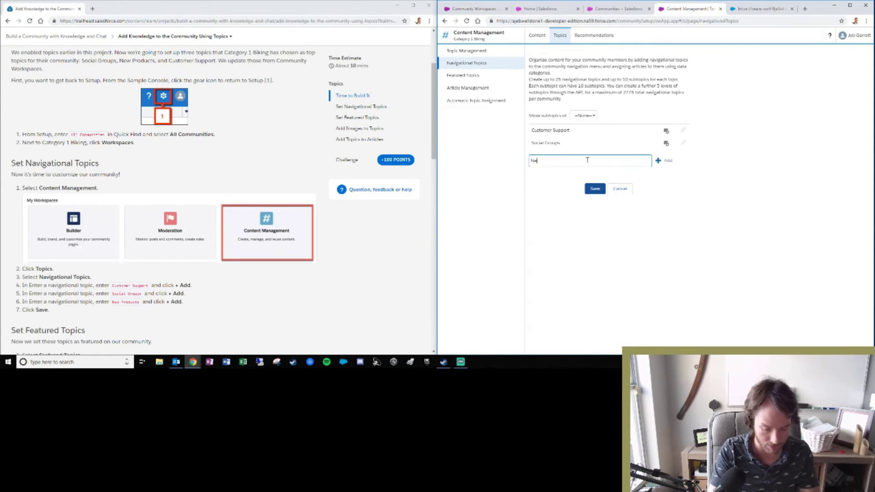
text(w Products)
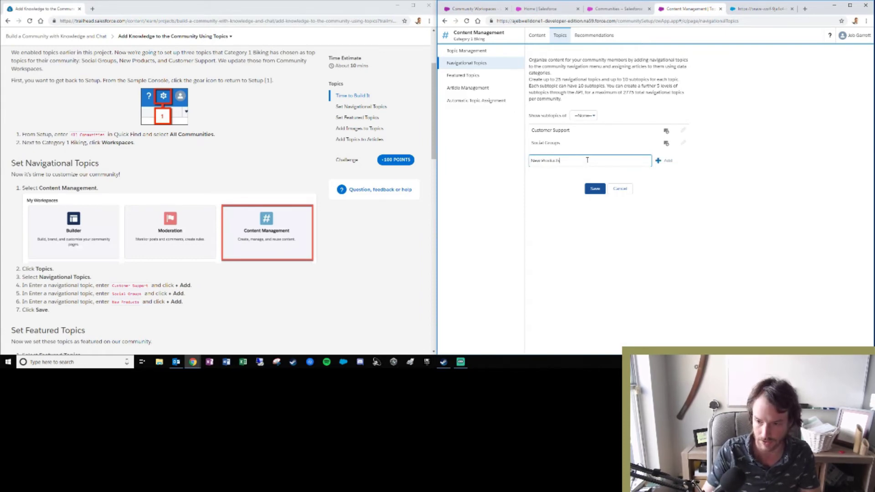
click(669, 161)
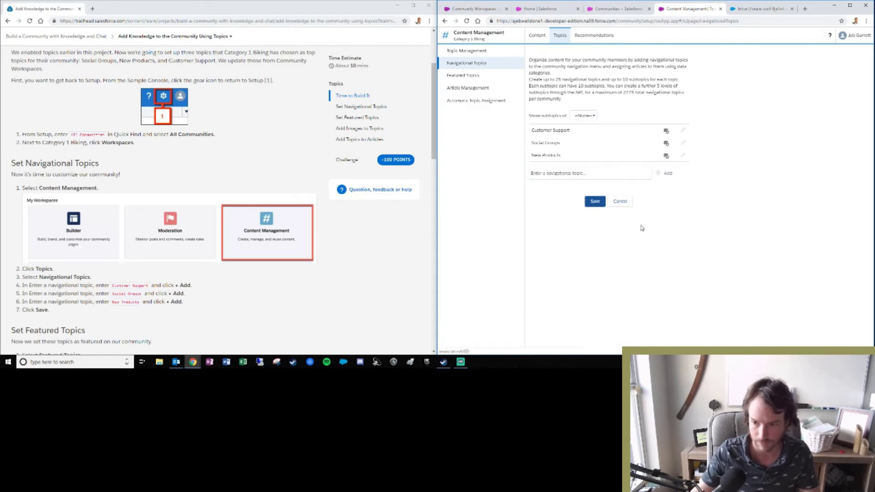
click(595, 201)
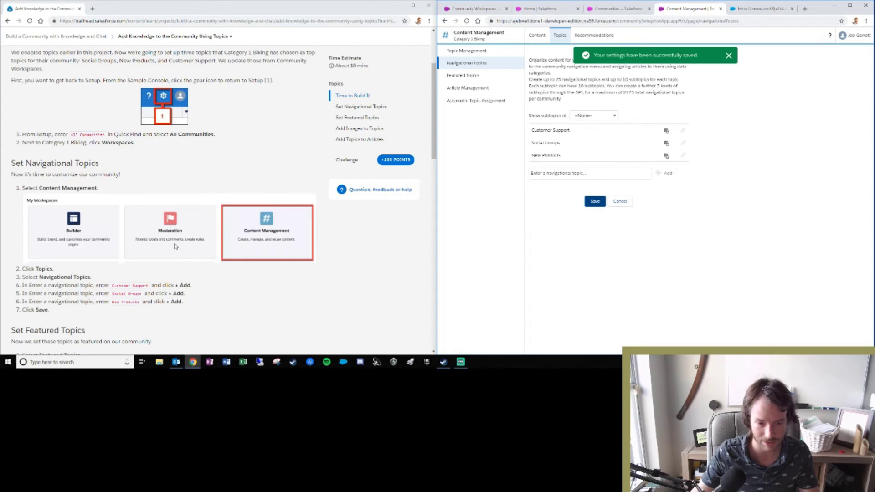
Step: Open the Featured Topics settings and add the Customer Support topic as a featured topic
scroll(174, 246, down, 5)
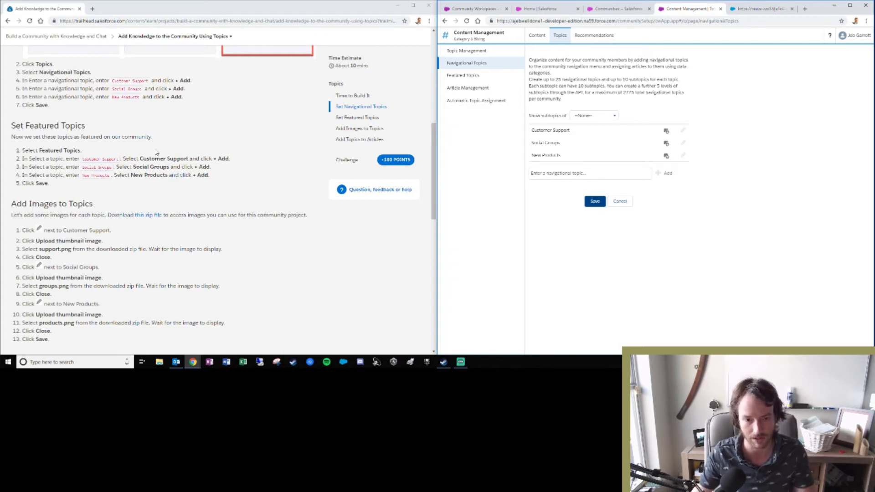
click(464, 77)
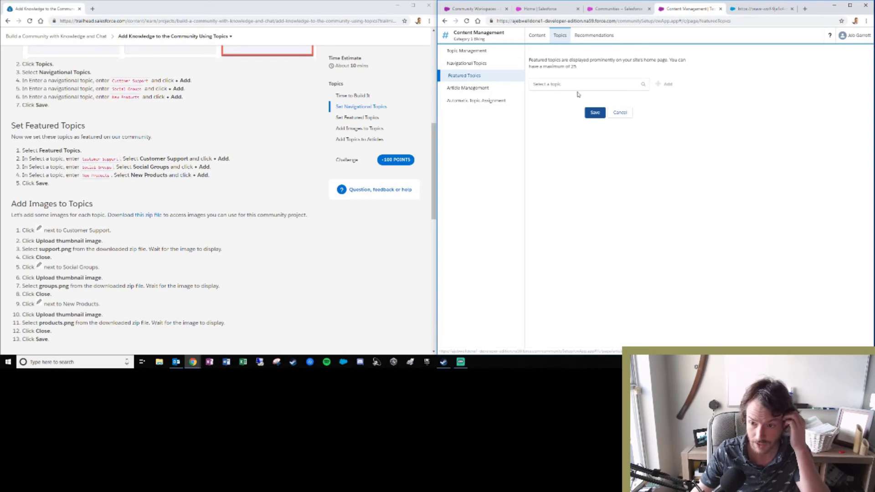
click(546, 84)
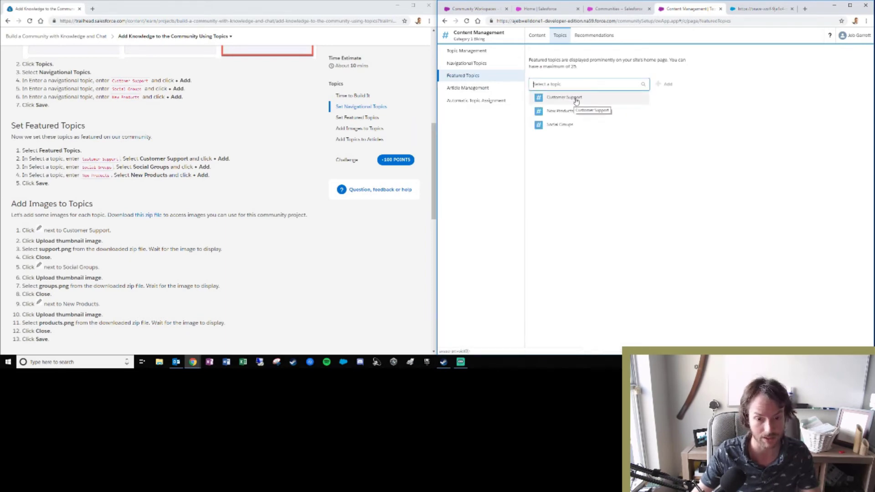
click(574, 99)
click(661, 87)
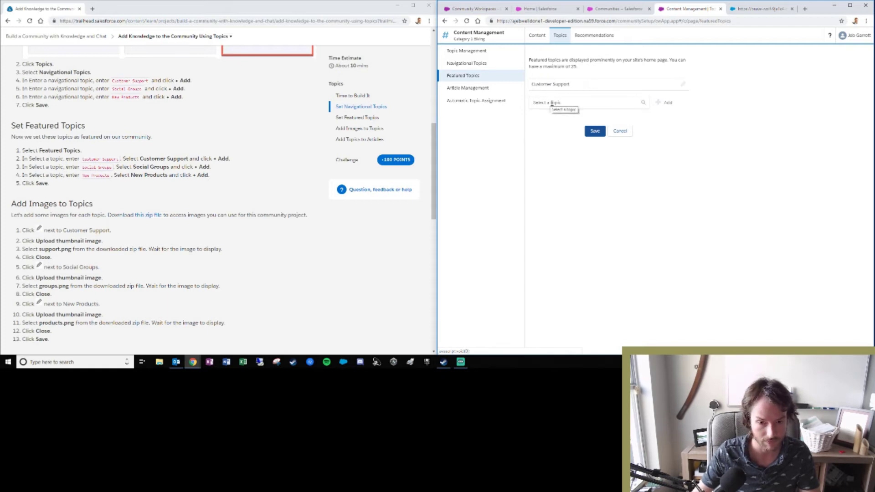
Step: Add the Social Groups topic to the featured topics
click(552, 103)
click(598, 133)
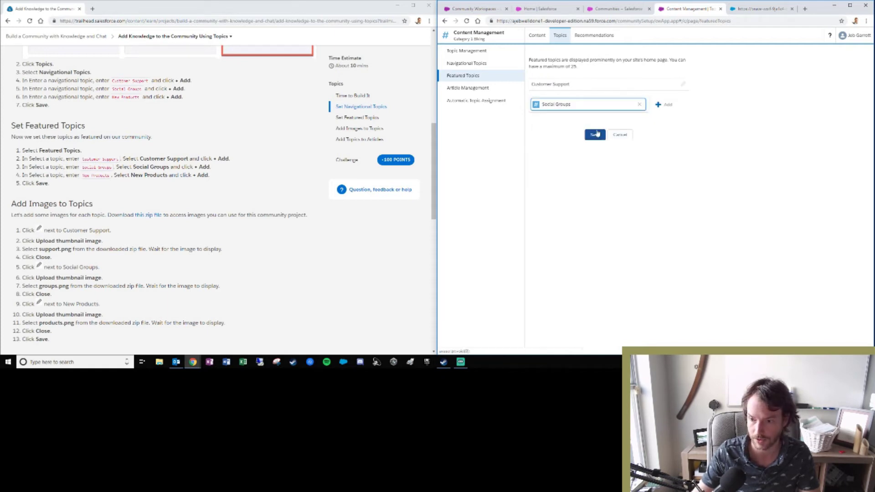
click(657, 105)
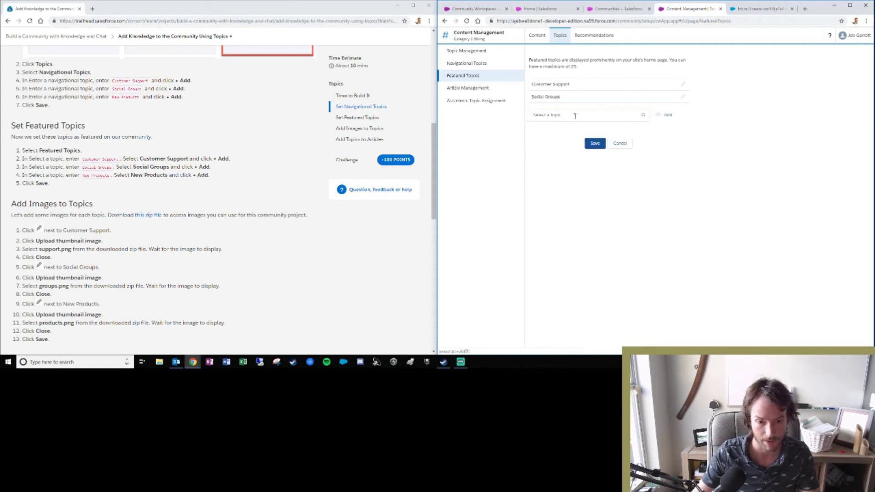
Step: Add the New Products topic to the featured topics and save the featured topics
click(570, 115)
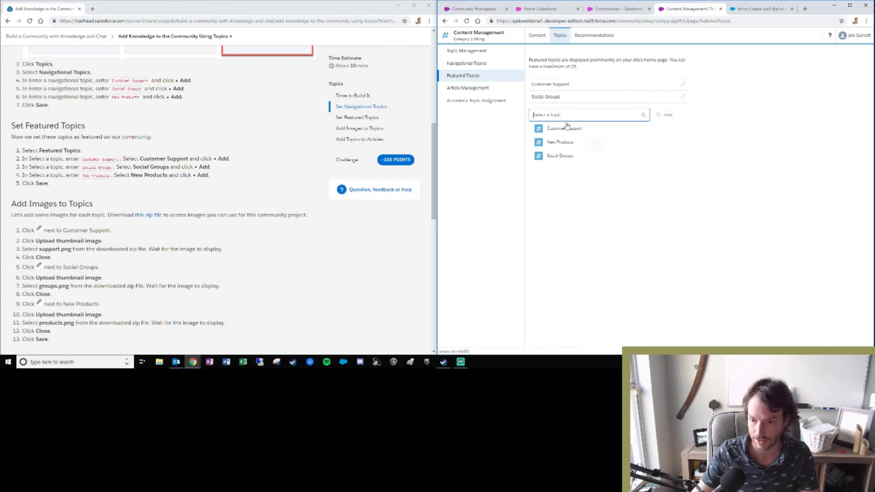
click(557, 154)
click(658, 117)
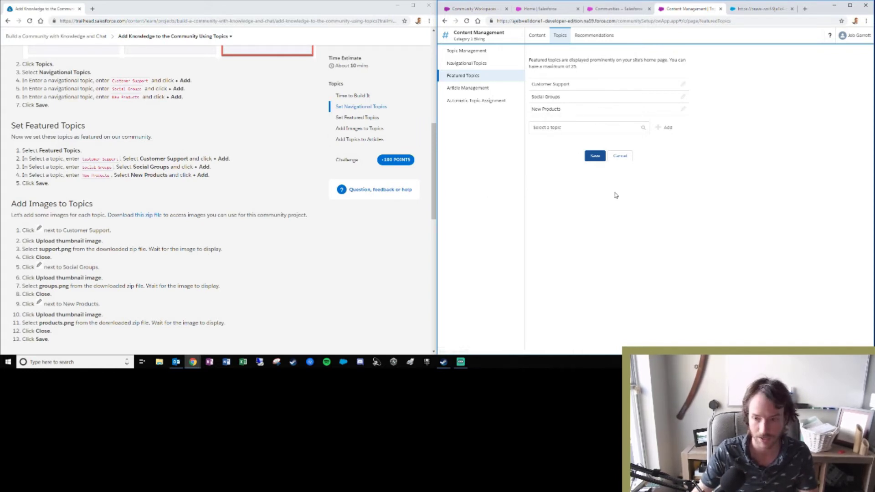
click(593, 159)
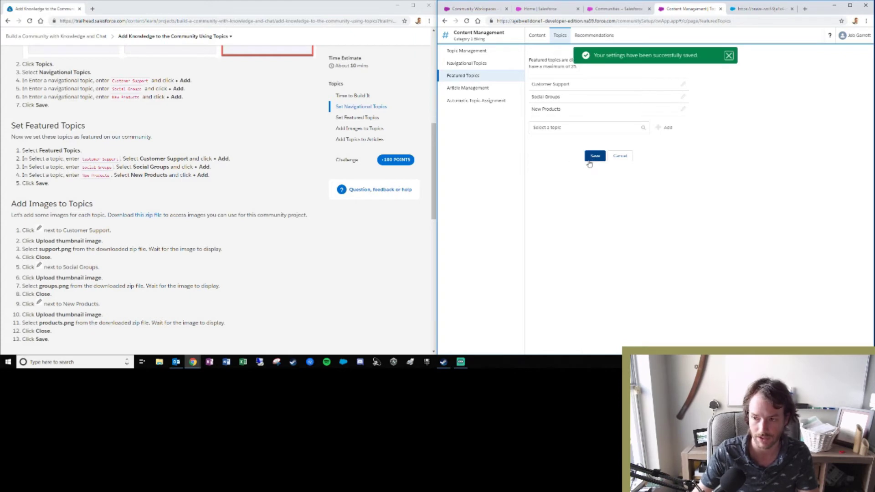
Step: Download the categorybiking.zip image archive linked in the Add Images to Topics instructions and open its extracted image folder
scroll(198, 159, down, 1)
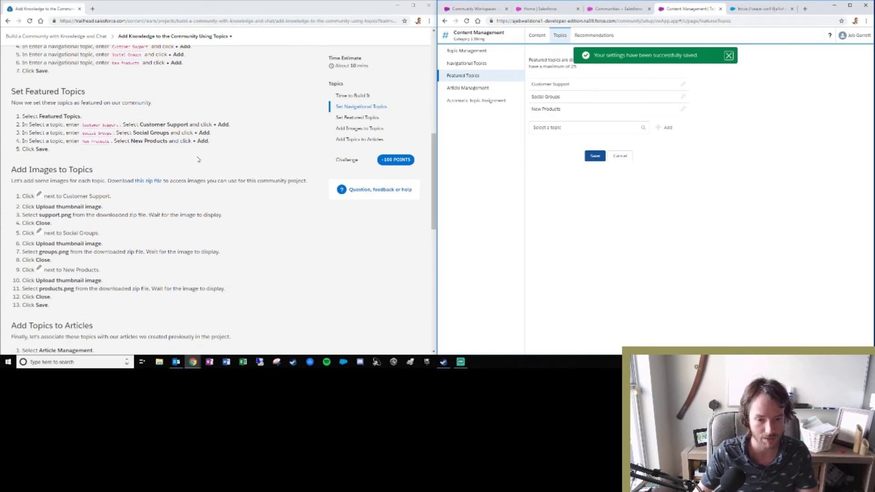
drag(24, 178, 117, 177)
click(135, 193)
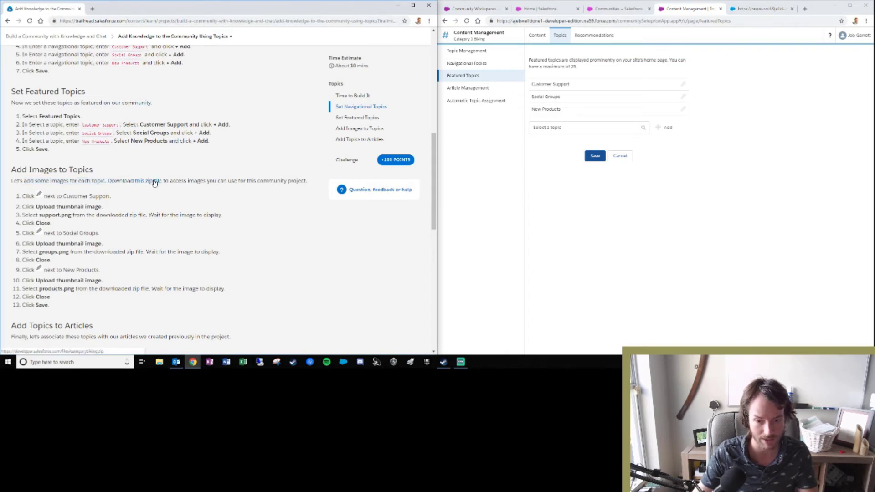
click(149, 181)
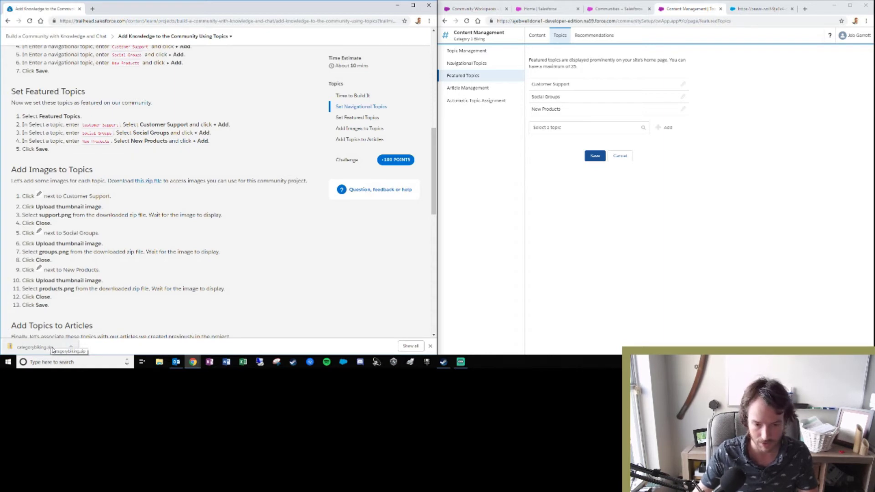
click(71, 347)
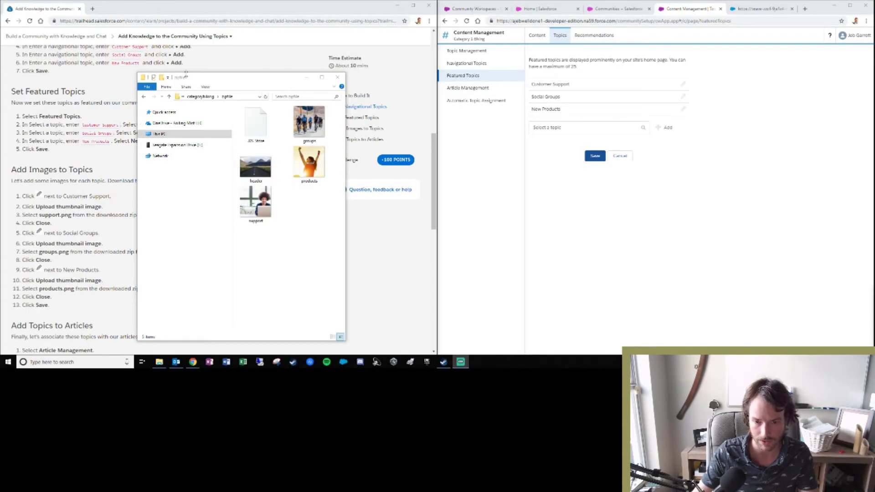
click(225, 74)
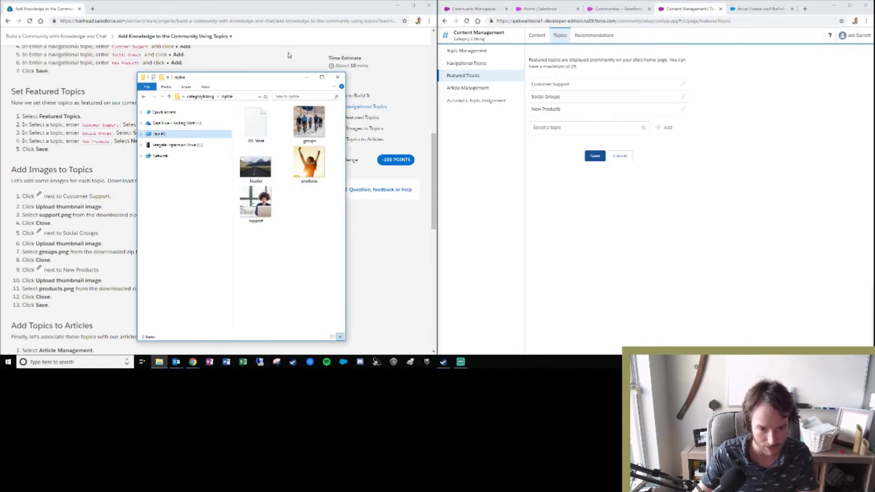
drag(224, 77, 874, 91)
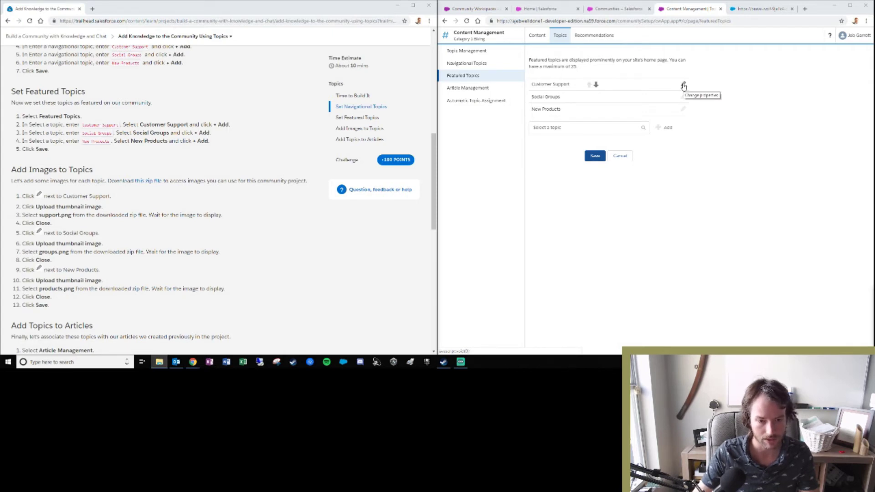
Step: Upload the support image from the categorybiking zipfile folder as the thumbnail for the Customer Support featured topic
click(683, 85)
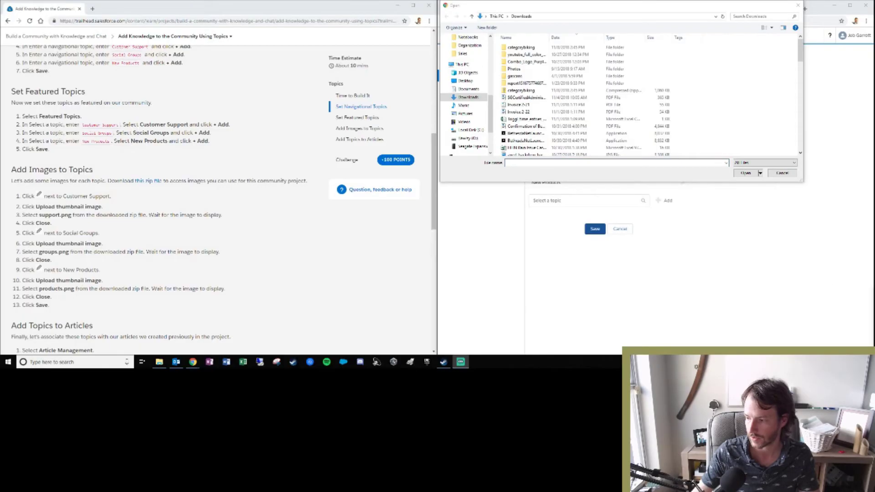
double_click(541, 48)
double_click(524, 55)
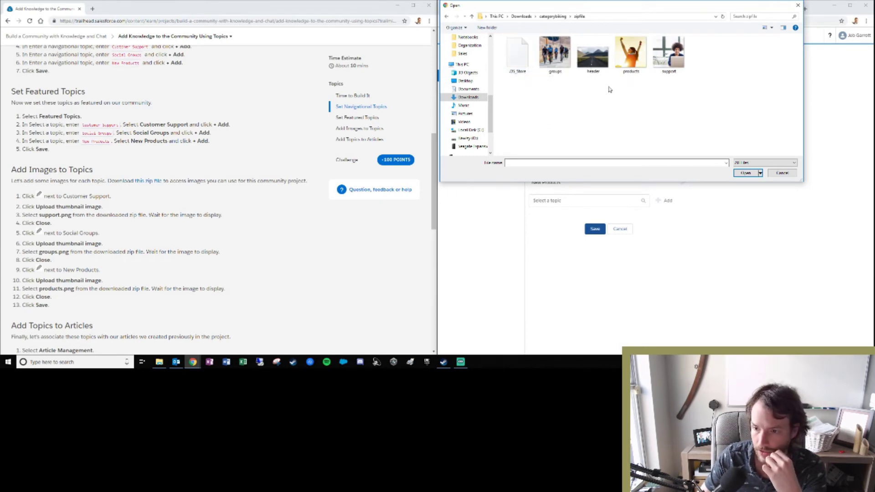
click(669, 54)
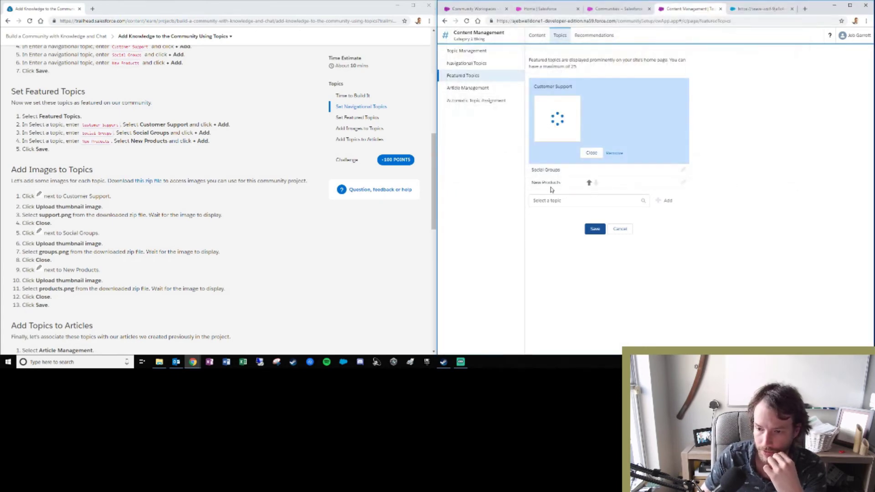
click(746, 172)
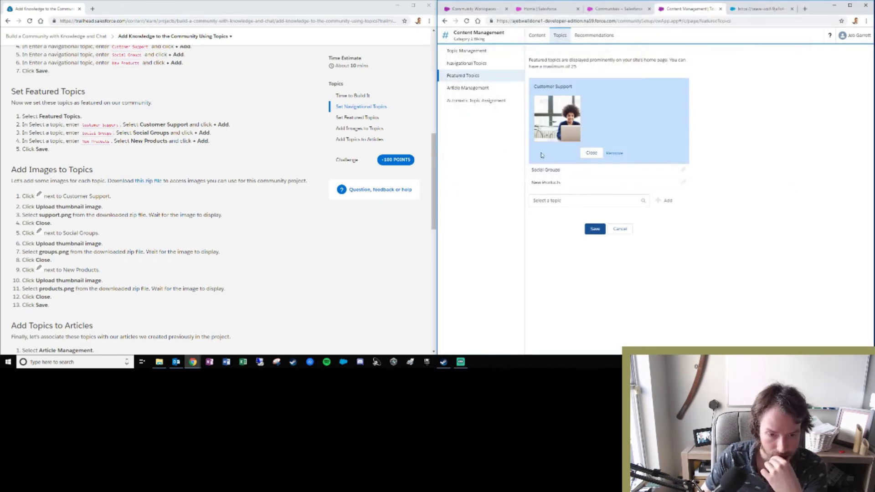
click(589, 153)
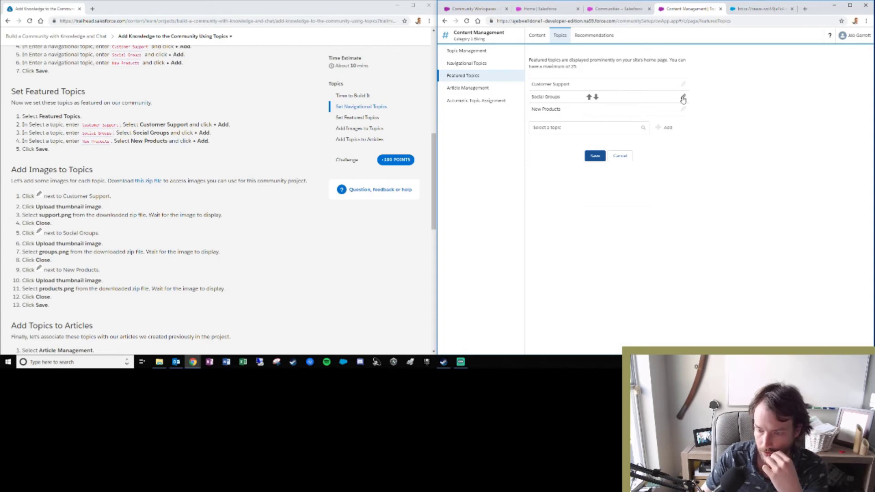
Step: Upload the groups image as the thumbnail for the Social Groups featured topic
click(683, 99)
click(555, 132)
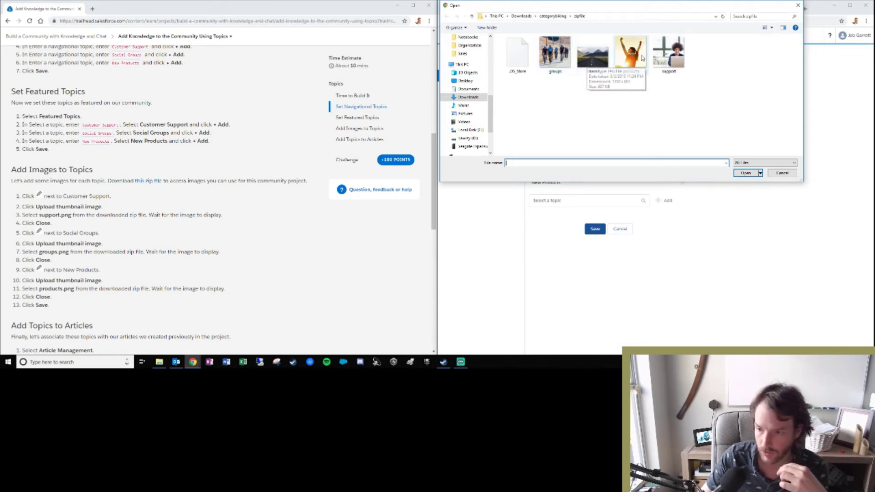
click(555, 54)
click(745, 173)
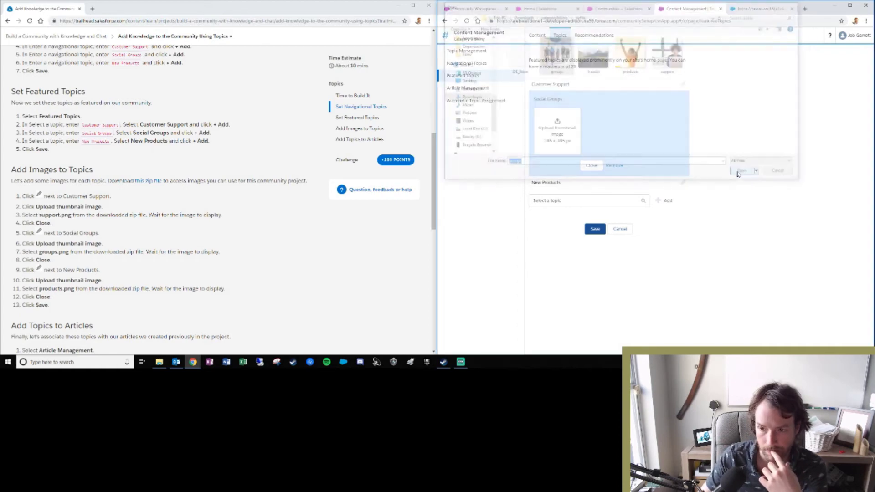
click(591, 166)
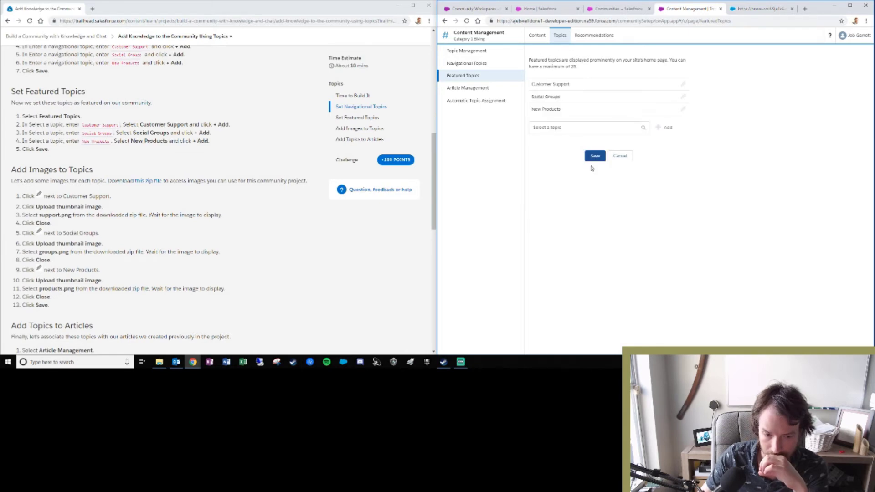
Step: Upload the products image as the New Products topic's thumbnail and save the featured topics
click(683, 109)
click(557, 145)
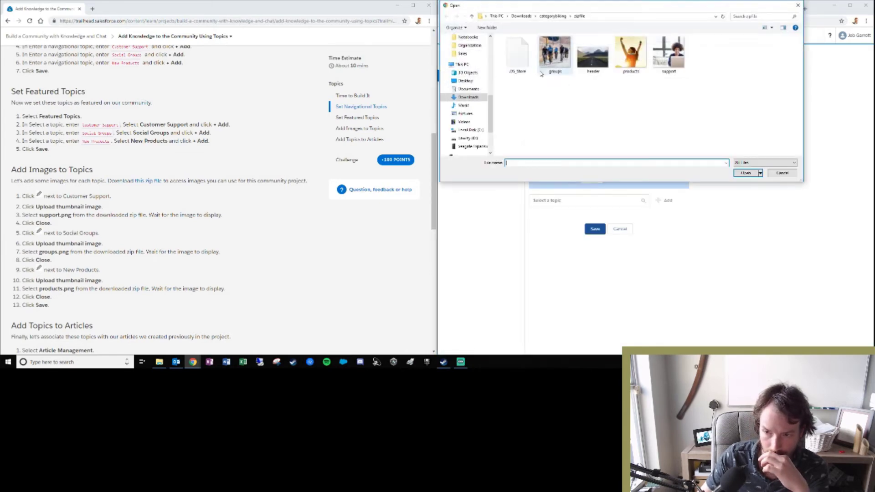
click(633, 55)
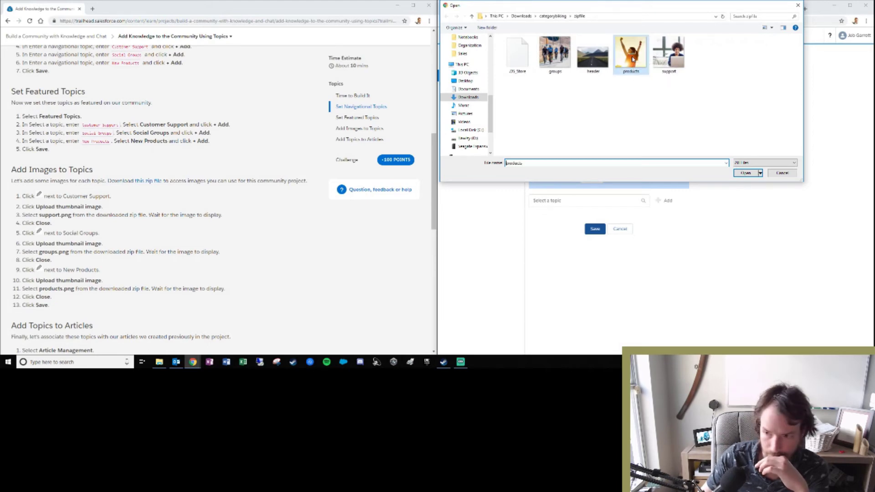
click(746, 172)
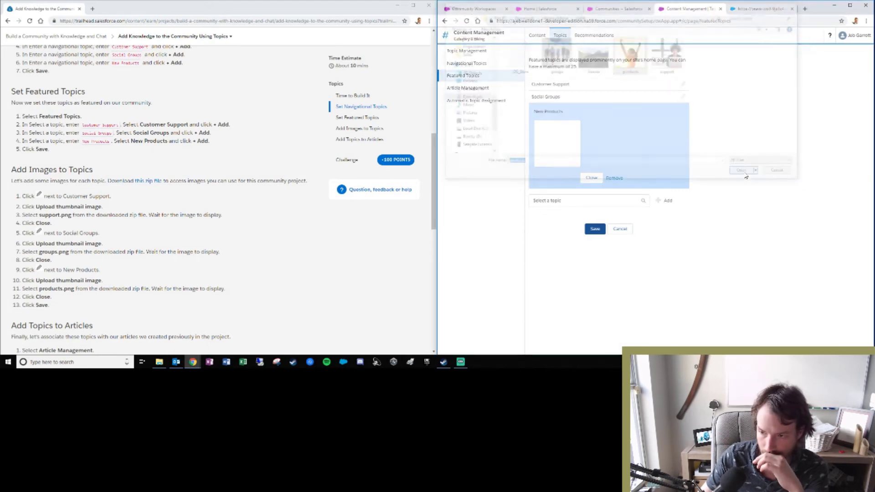
click(591, 178)
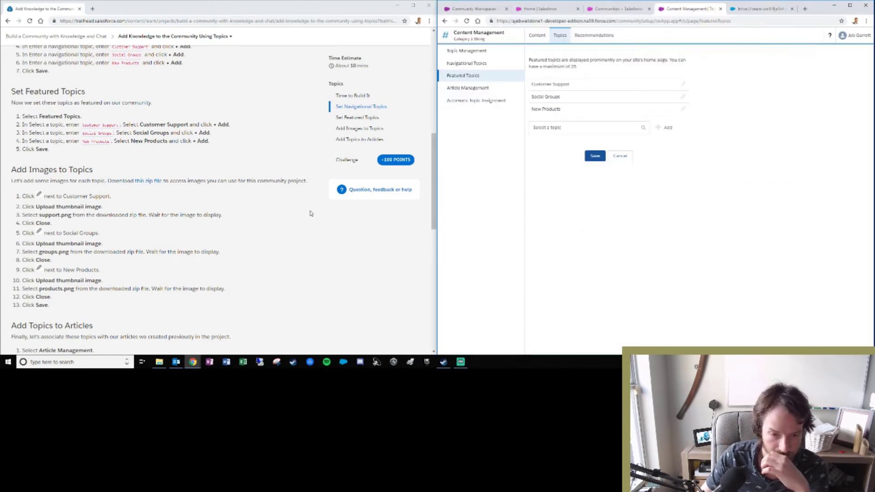
click(593, 157)
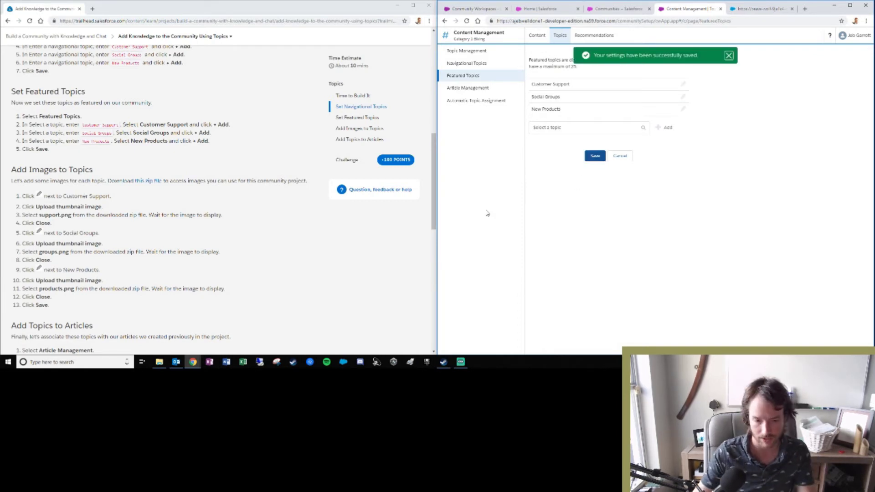
Step: In Article Management, assign the Customer Support topic to the article "When will my bike arrive?" and save it
scroll(170, 175, down, 3)
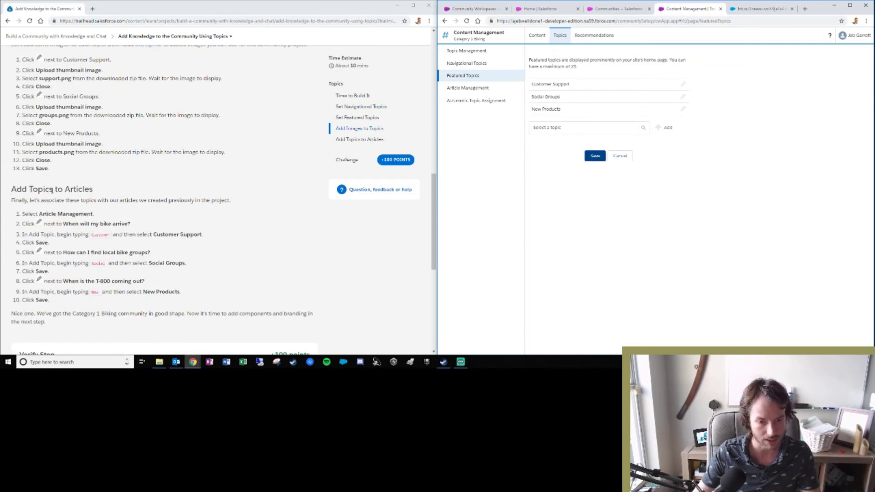
scroll(225, 178, down, 1)
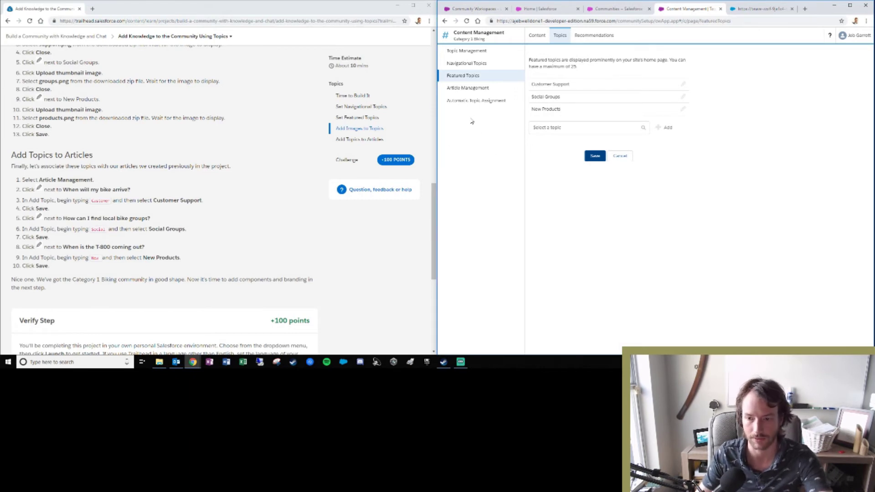
click(468, 89)
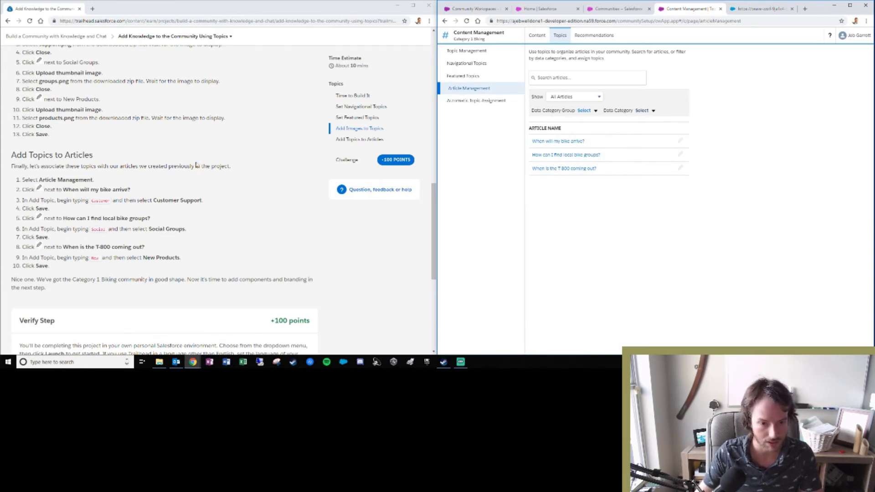
click(681, 143)
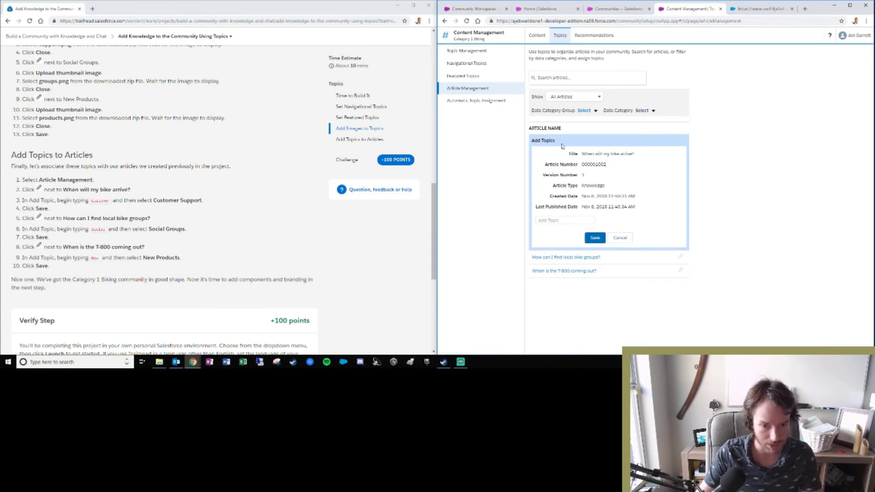
click(573, 221)
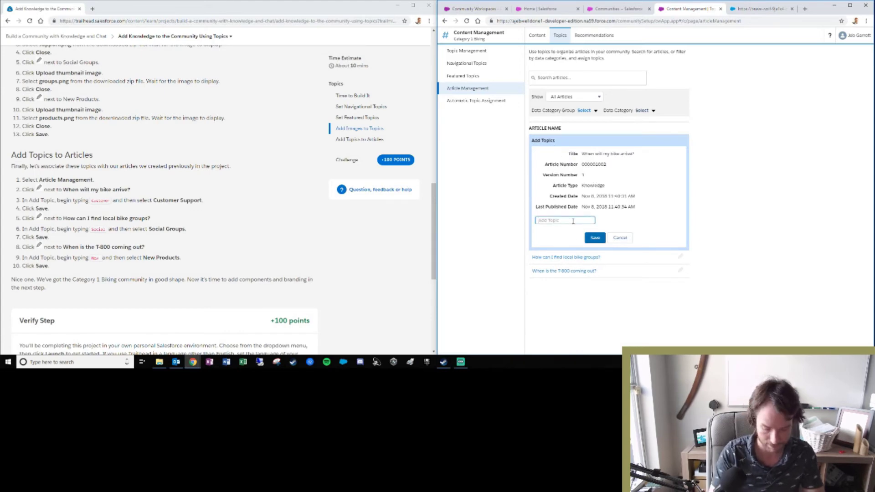
text(customer)
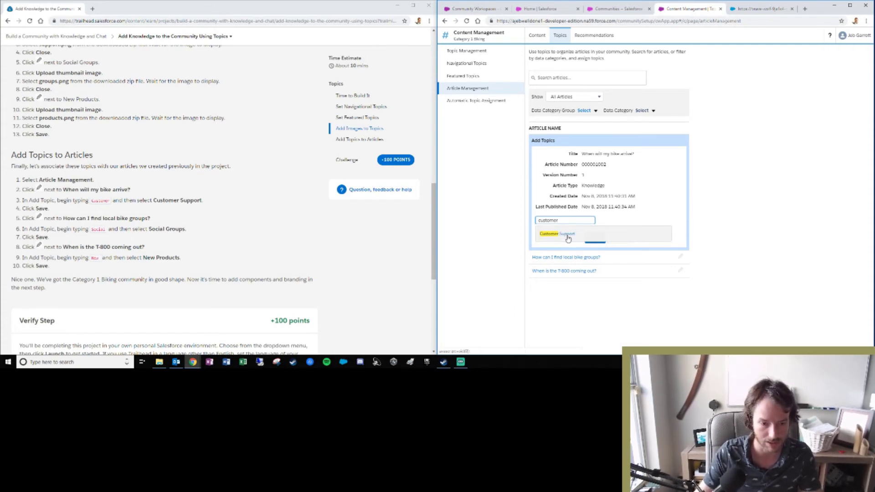
click(567, 236)
click(595, 237)
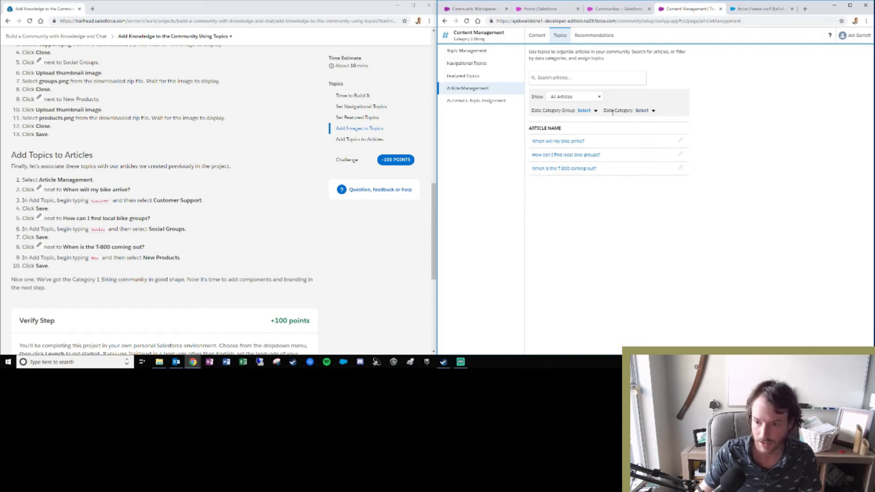
Step: Assign the Social Groups topic to the article "How can I find local bike groups?" and save it
click(681, 156)
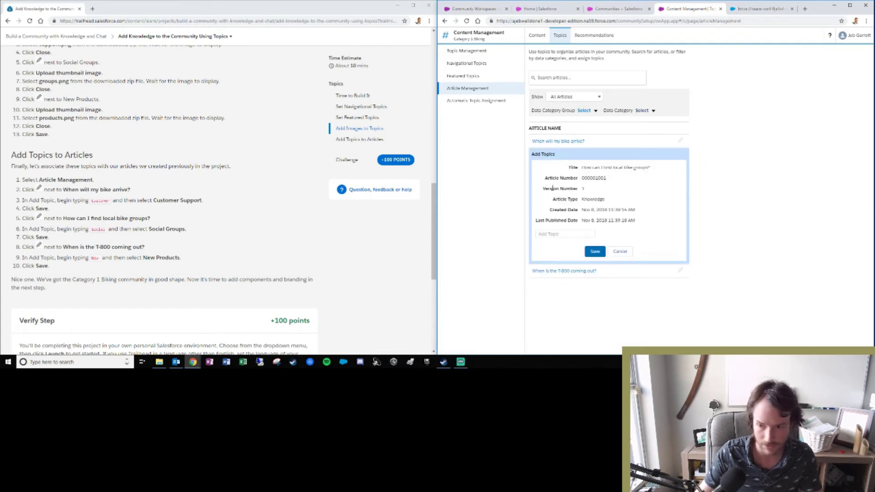
click(565, 234)
text(social)
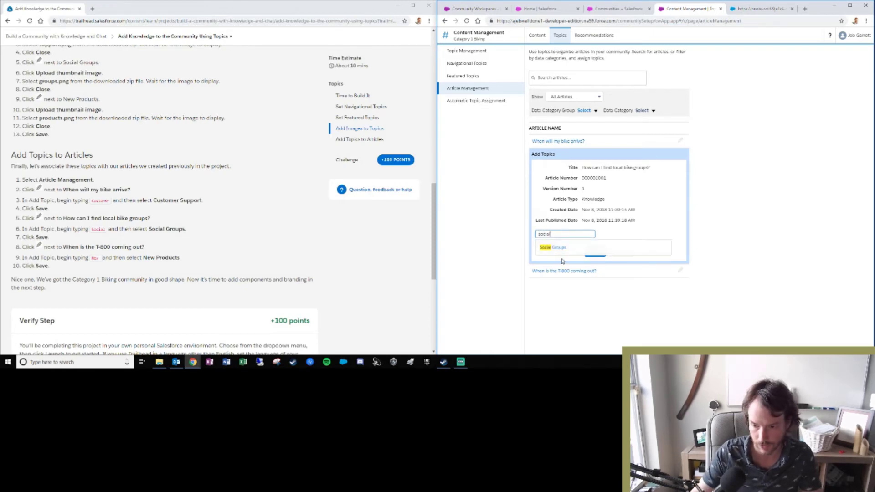
click(563, 250)
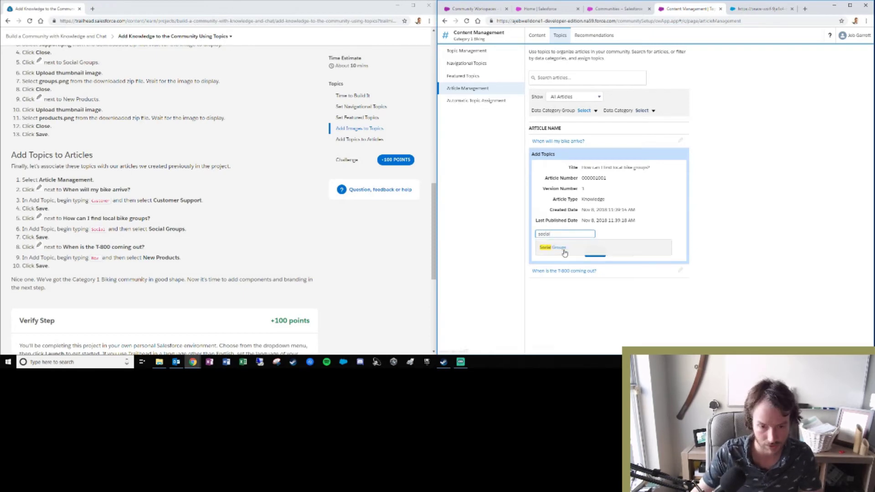
click(595, 253)
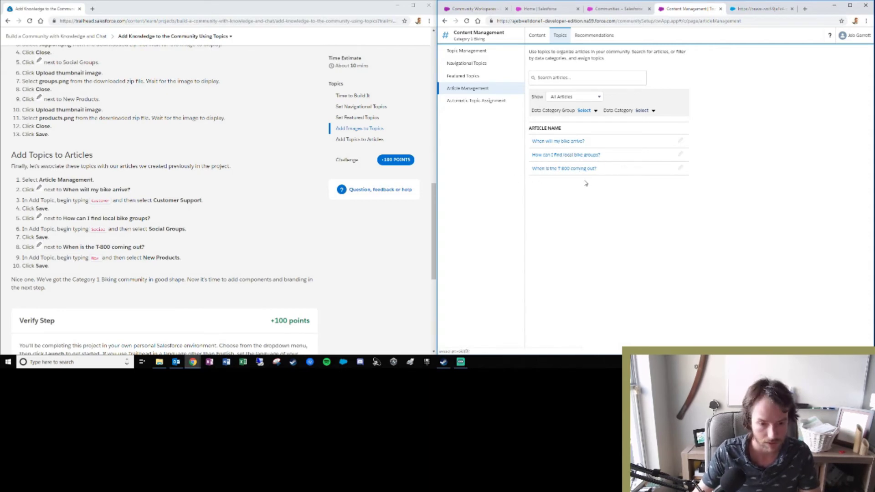
Step: Assign the New Products topic to the article "When is the T-800 coming out?" and save it
click(679, 169)
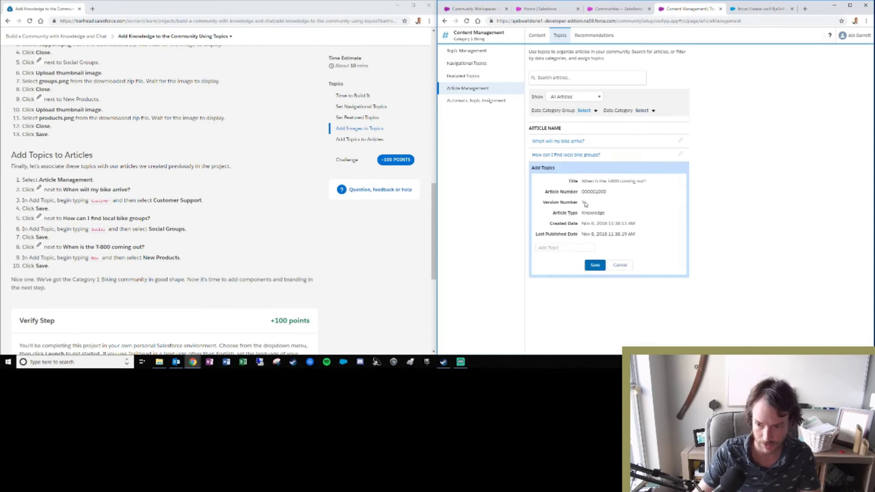
click(564, 246)
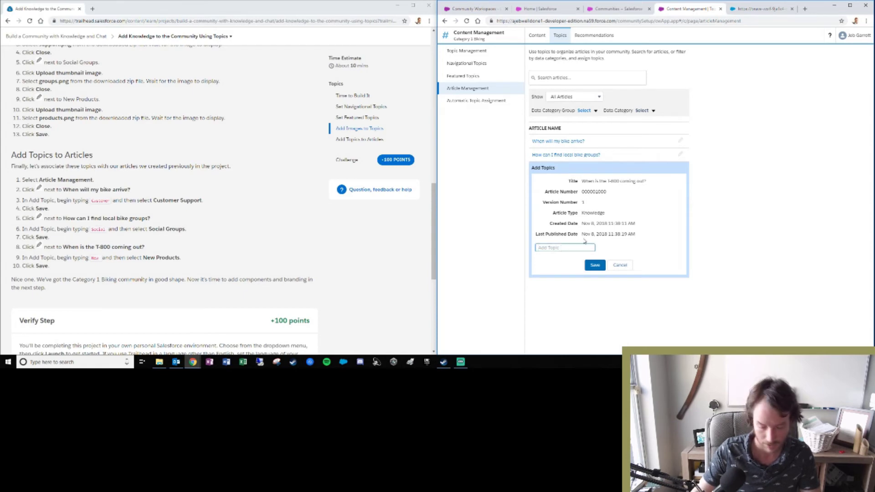
text(New Produc)
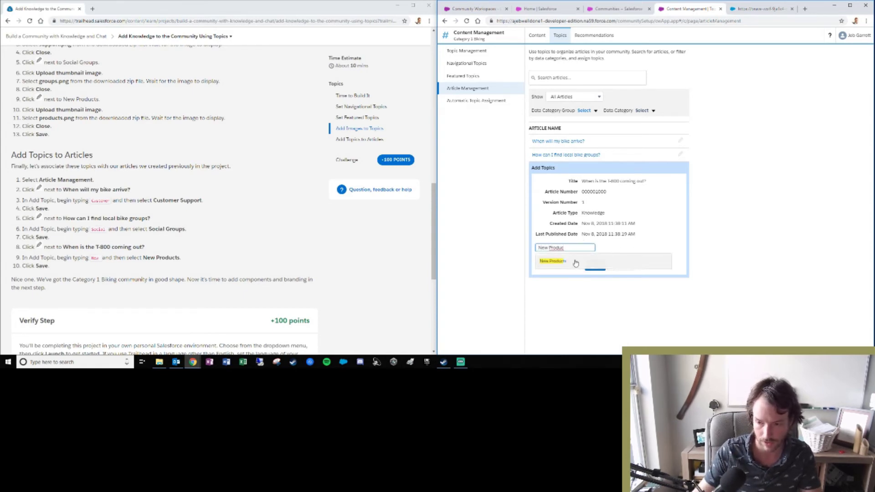
click(576, 262)
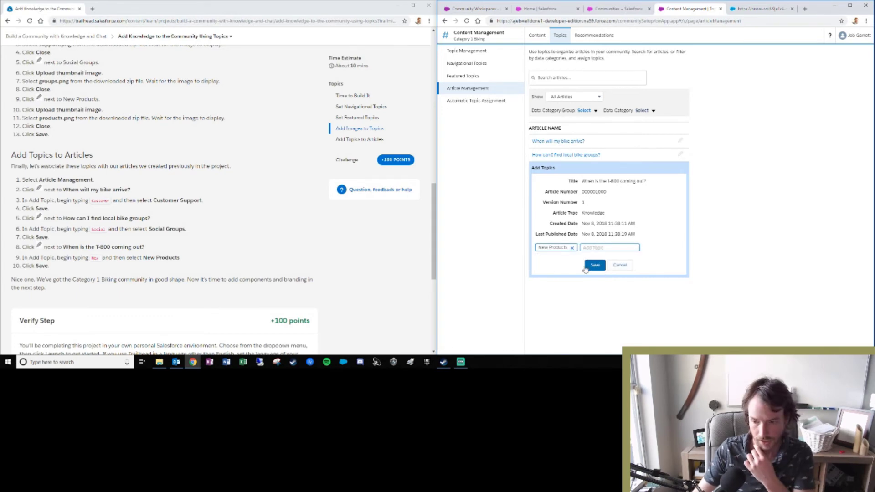
click(593, 266)
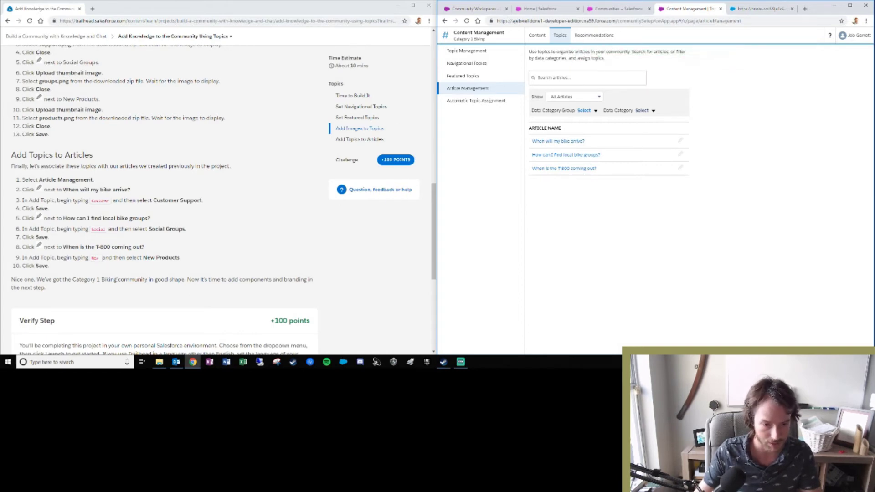
Step: Verify the completed Trailhead step for 100 points and continue to Add Branding and Components to the Community
scroll(137, 242, down, 3)
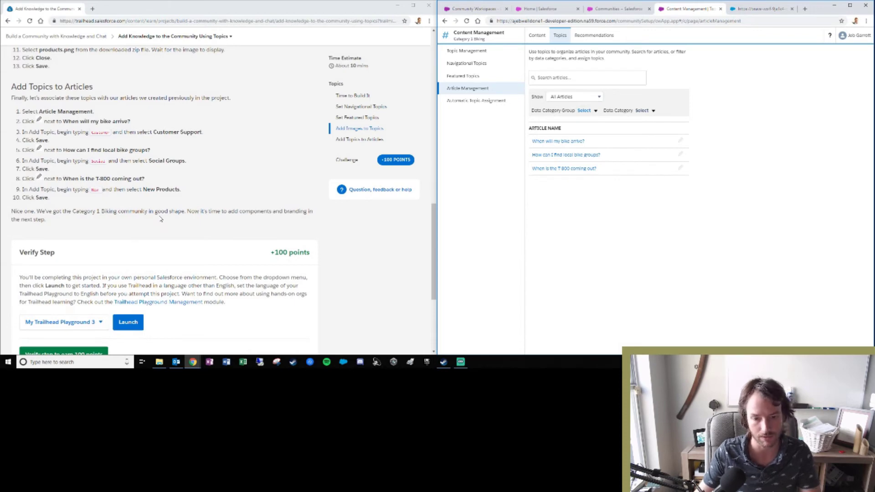
drag(208, 211, 278, 215)
click(106, 234)
scroll(109, 234, down, 2)
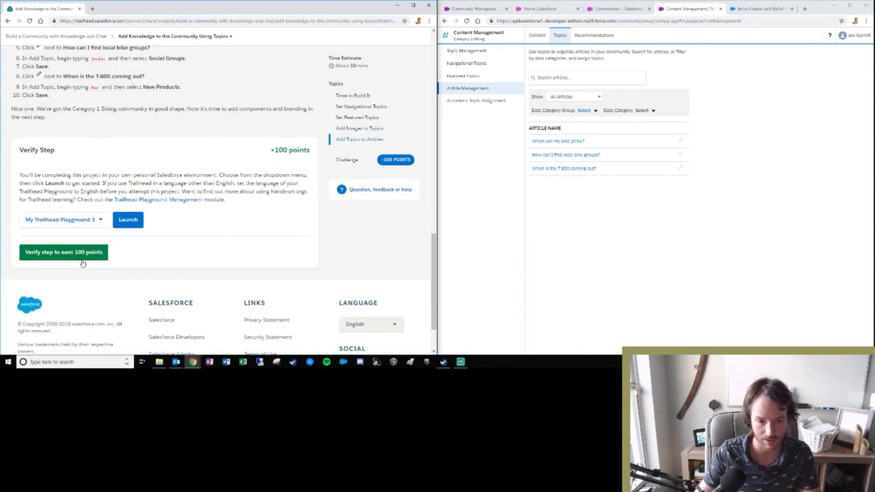
click(73, 252)
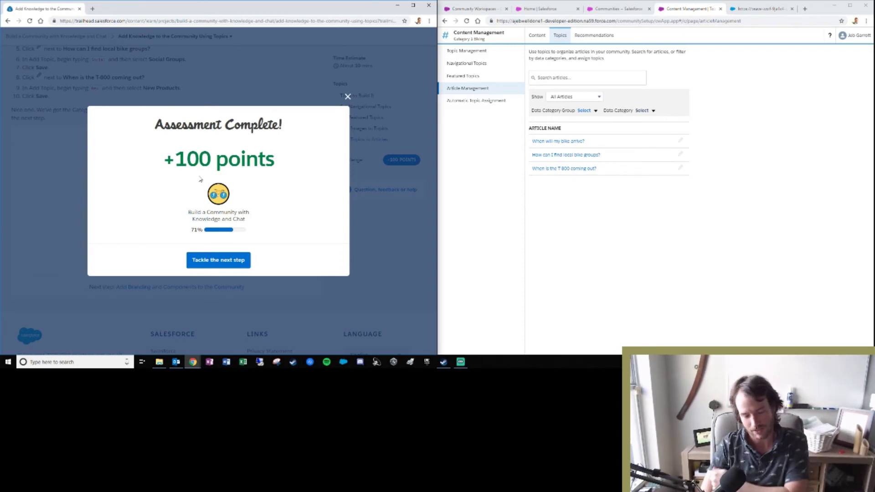
click(232, 264)
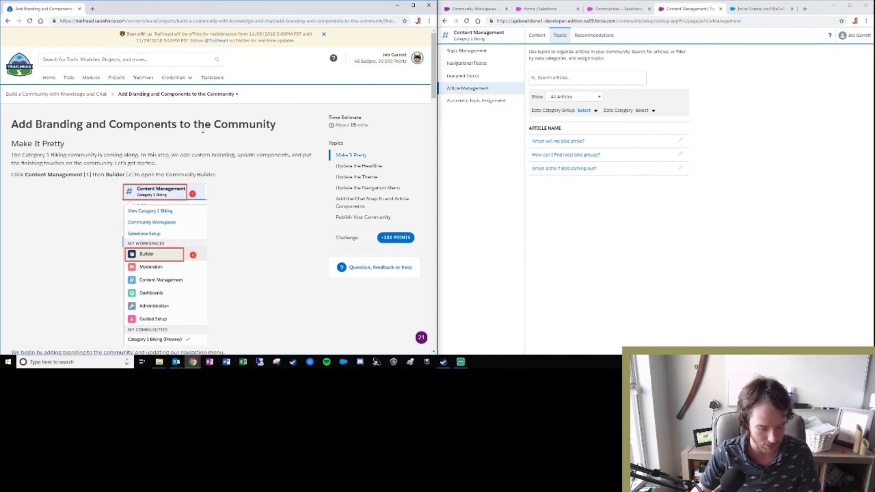
Step: Open the Builder workspace for the Category 1 Biking community and dismiss the welcome tour
scroll(201, 144, down, 1)
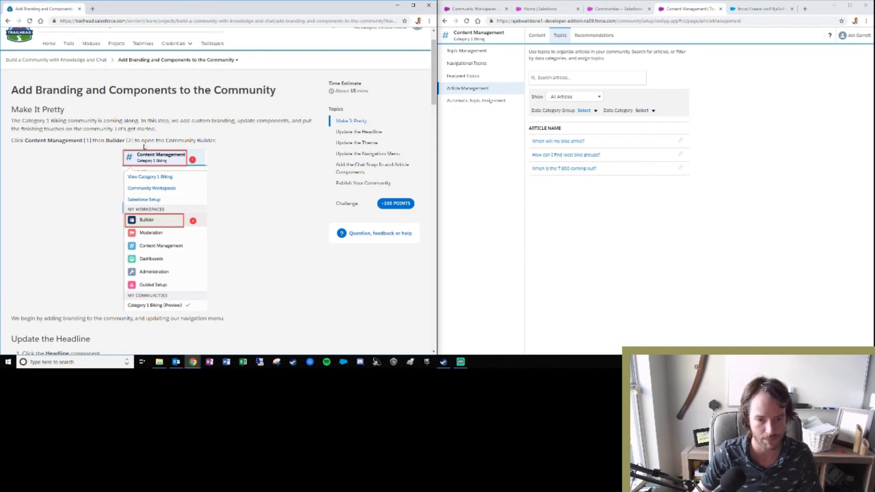
click(607, 214)
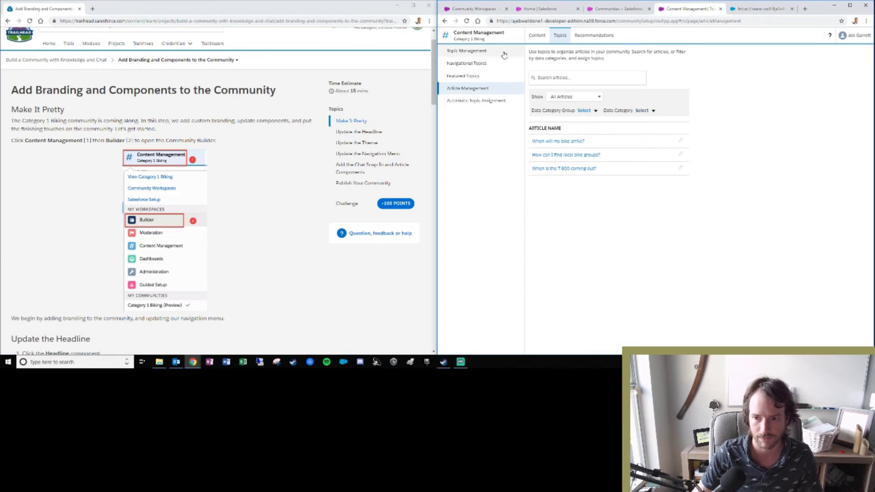
click(508, 37)
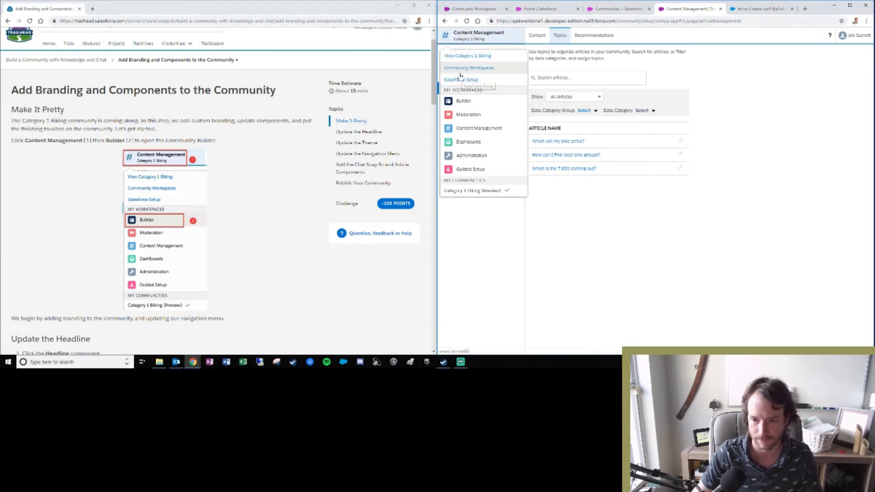
click(462, 102)
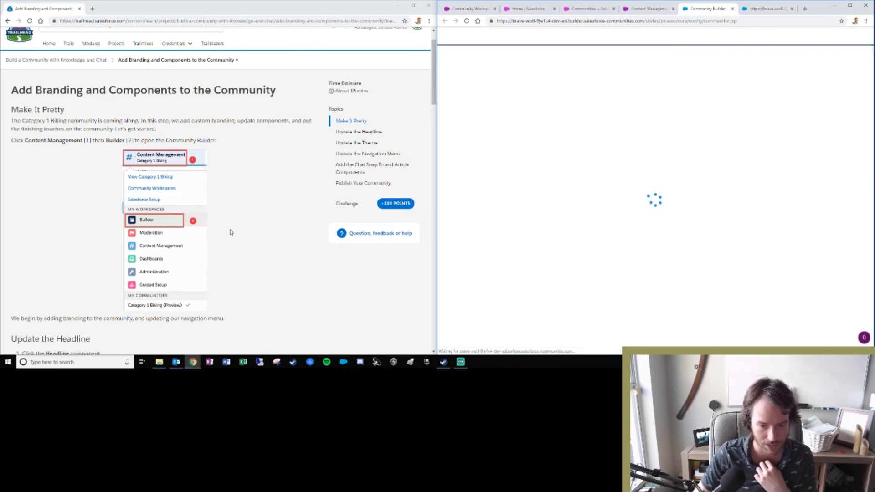
scroll(230, 232, down, 2)
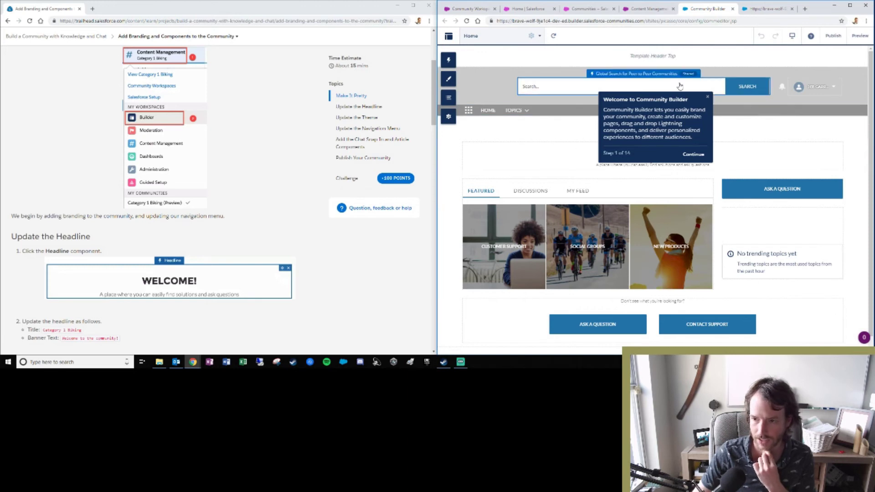
click(709, 98)
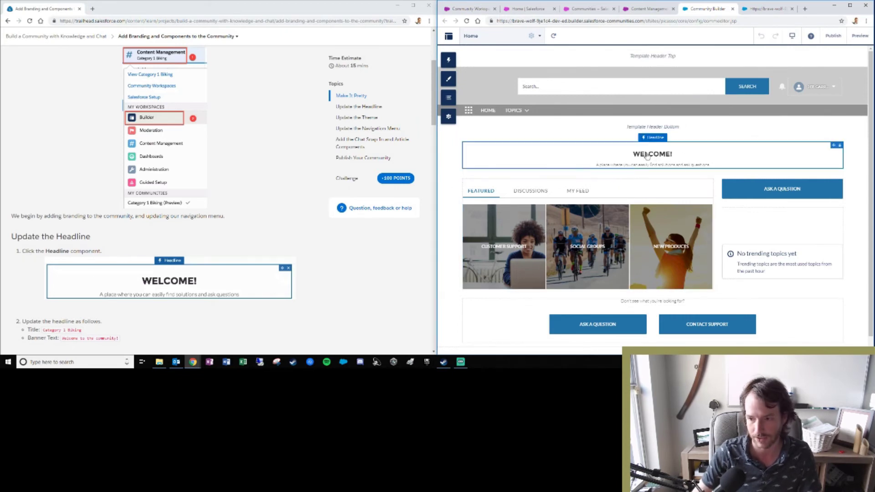
Step: Set the title of the home page's Headline component to "Category 1 Biking"
click(677, 154)
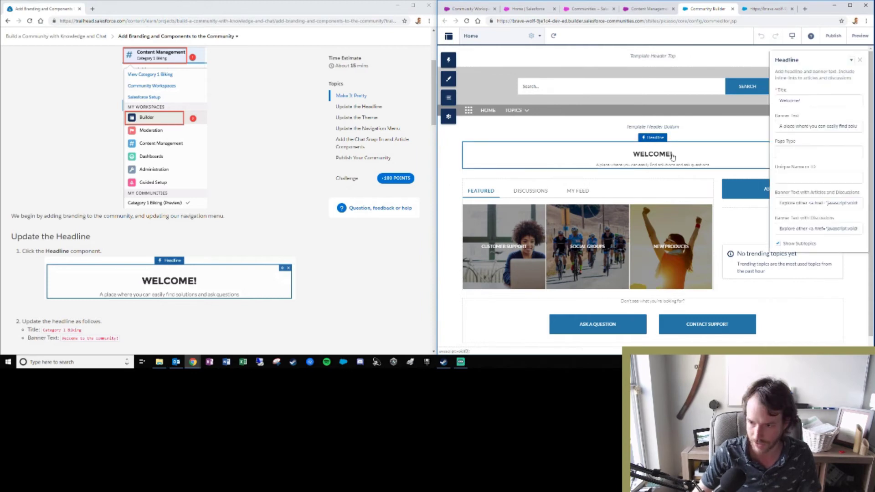
scroll(170, 238, down, 2)
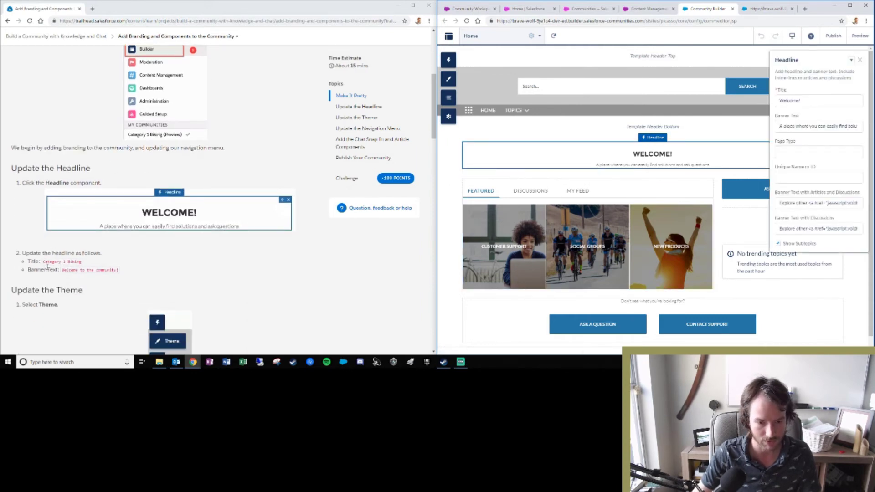
drag(827, 100, 765, 94)
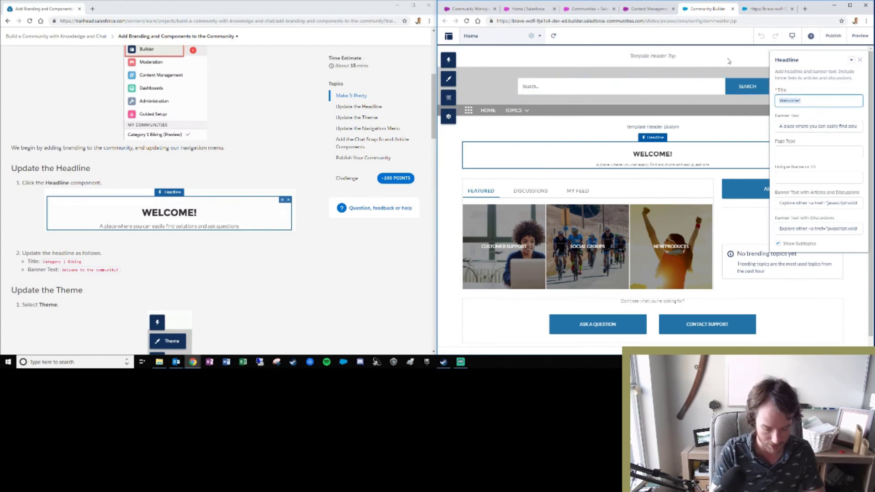
text(Category 1)
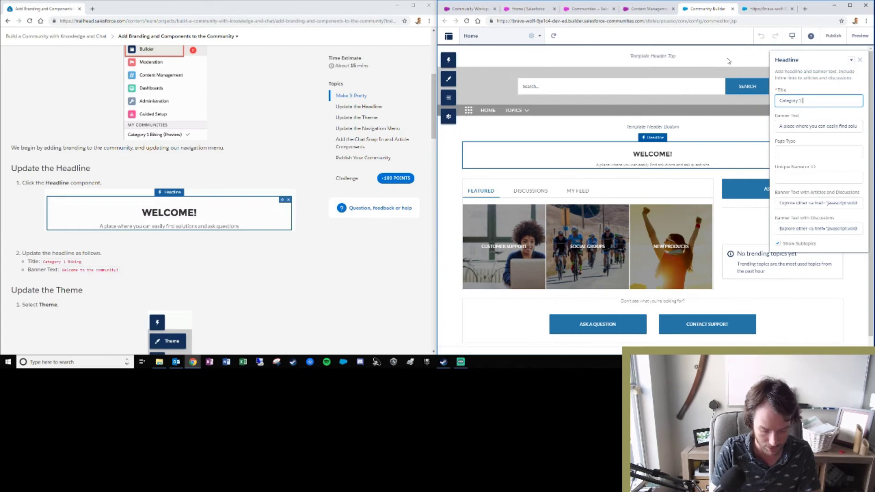
text( Biking)
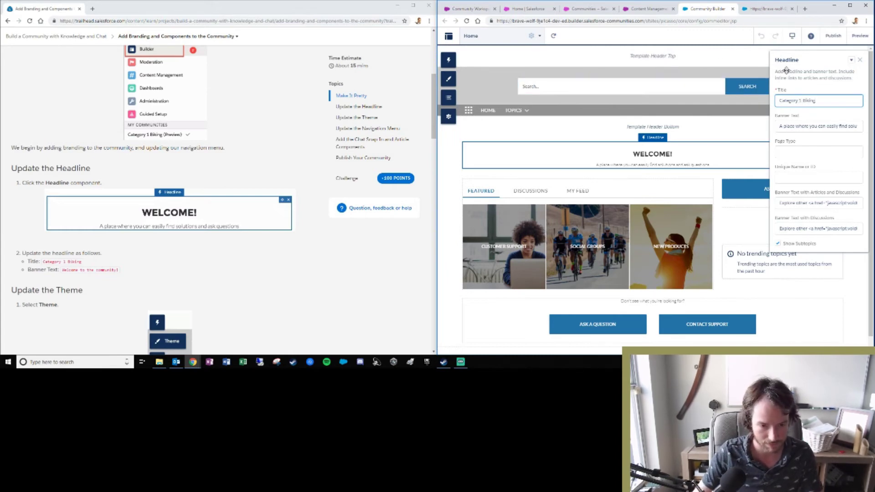
Step: Replace the Headline component's banner text with "Welcome to the community"
click(804, 129)
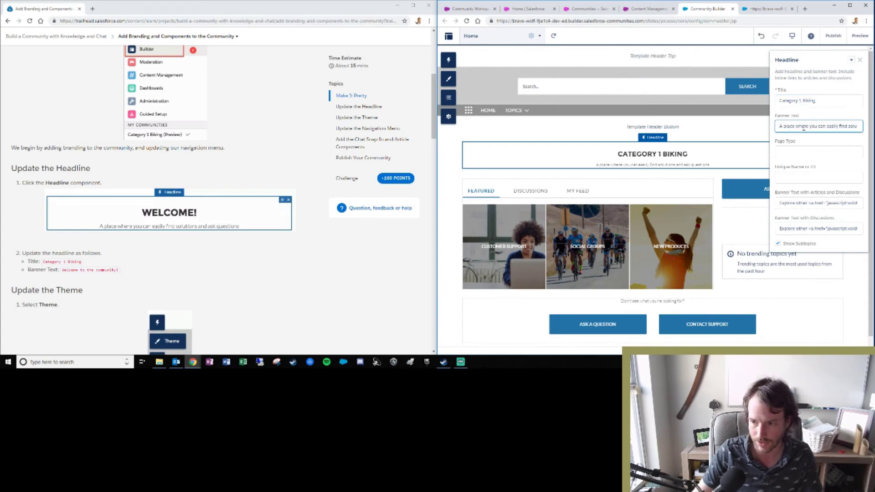
key(ctrl+a)
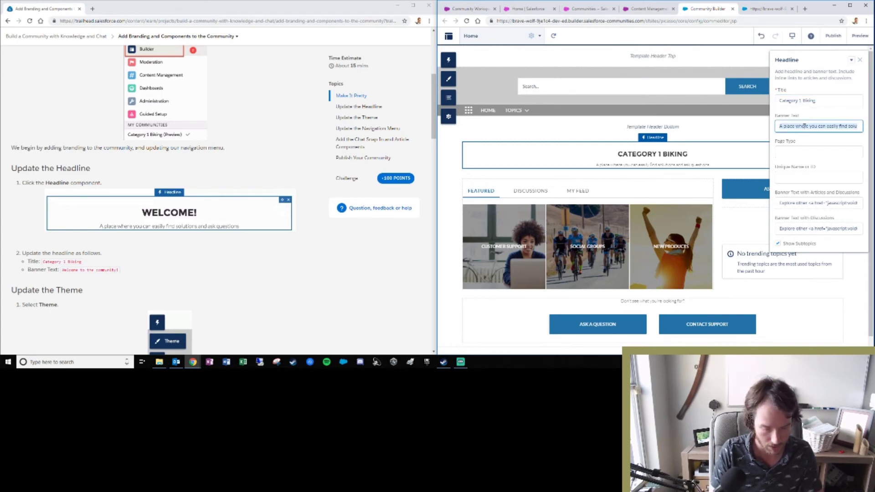
text(Welcome to th)
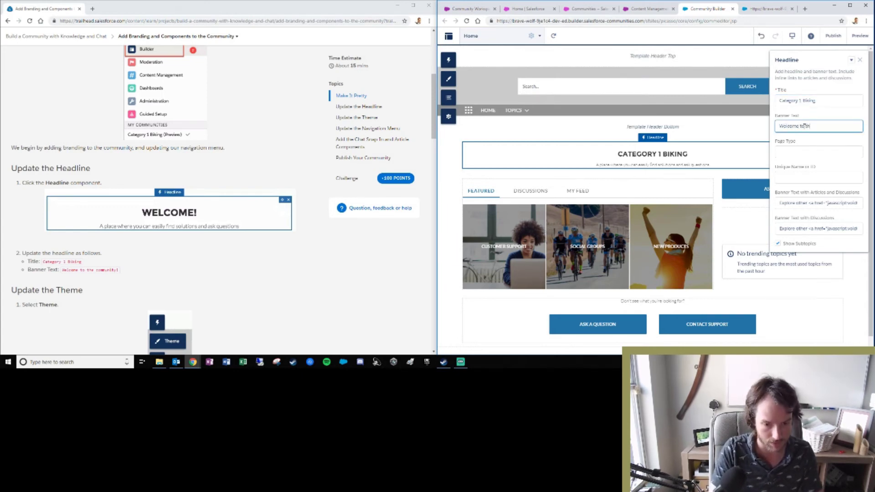
text(e communit)
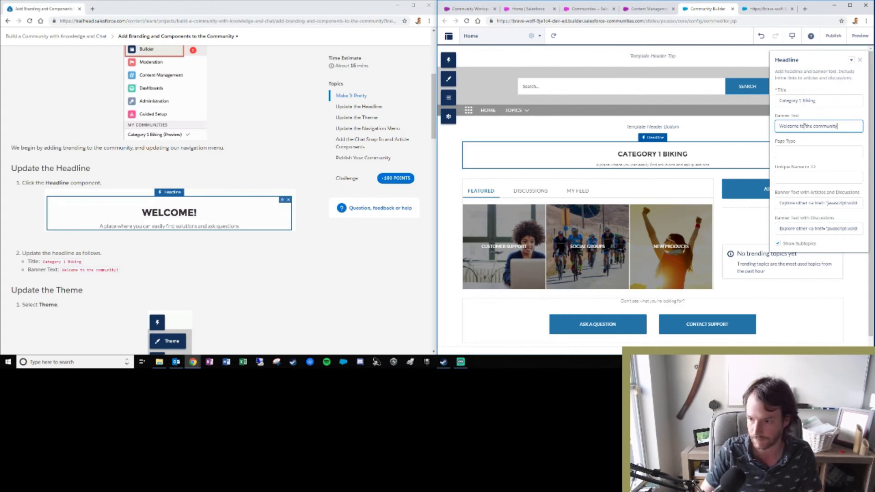
text(y)
click(821, 143)
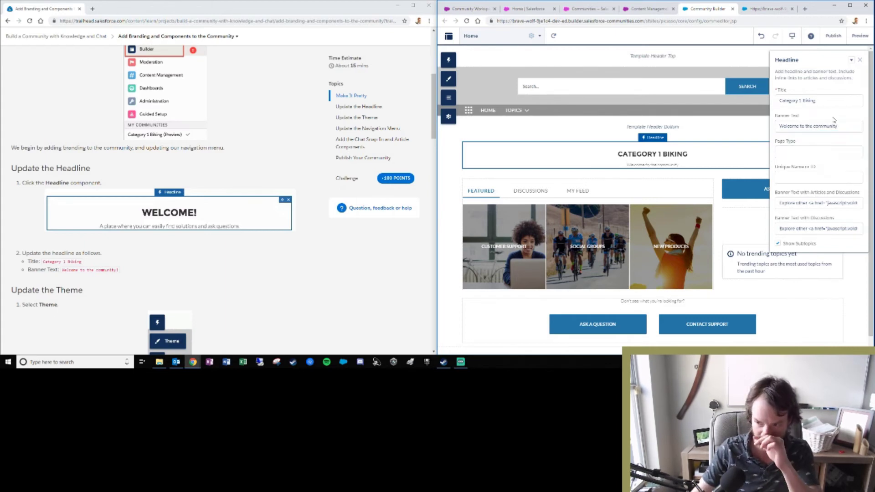
Step: Open the community's Theme settings and close the Headline component's properties
scroll(241, 224, down, 2)
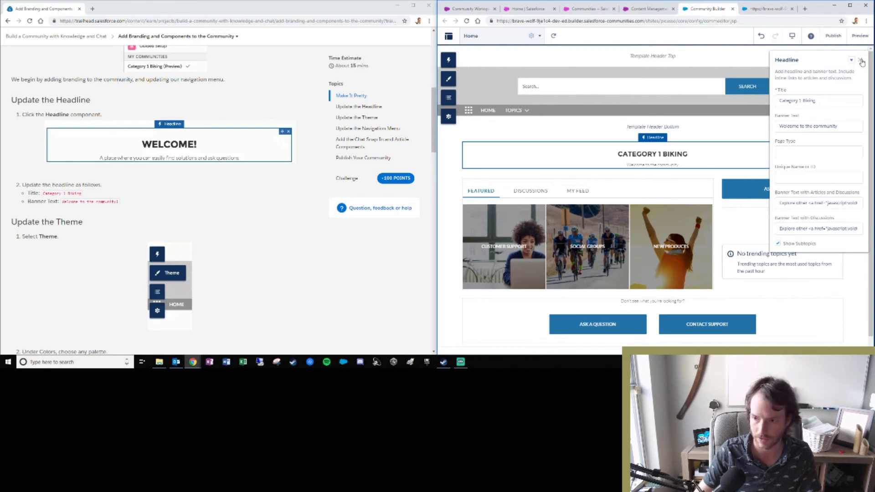
click(449, 78)
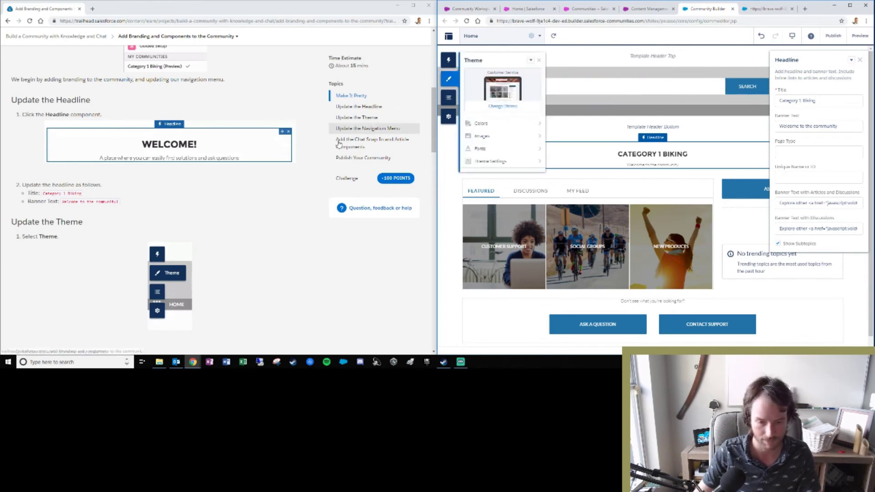
click(860, 60)
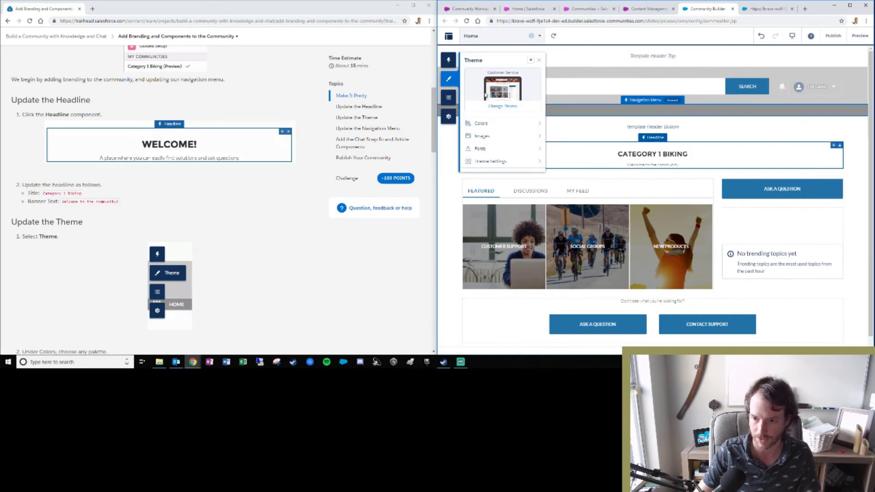
Step: Examine the theme's color settings and the Generate Palette from Image option for available palettes, leaving the colors unedited
scroll(144, 209, down, 2)
scroll(294, 236, down, 1)
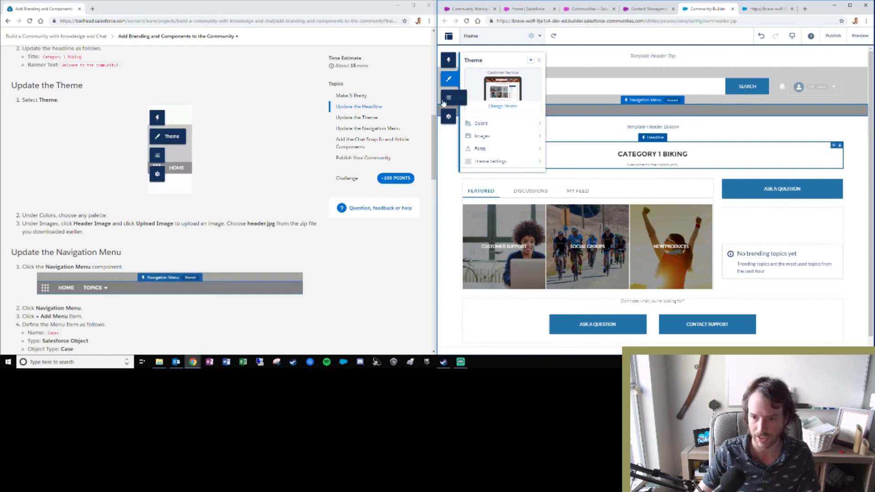
click(536, 123)
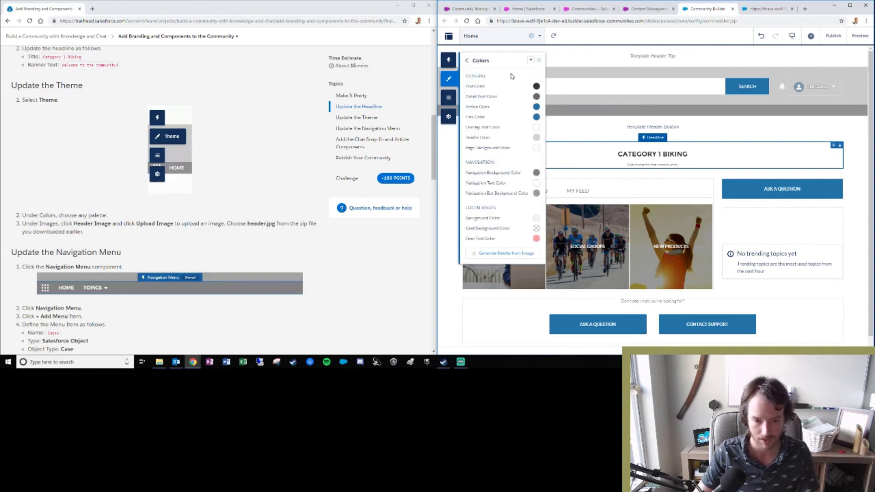
click(532, 62)
click(531, 61)
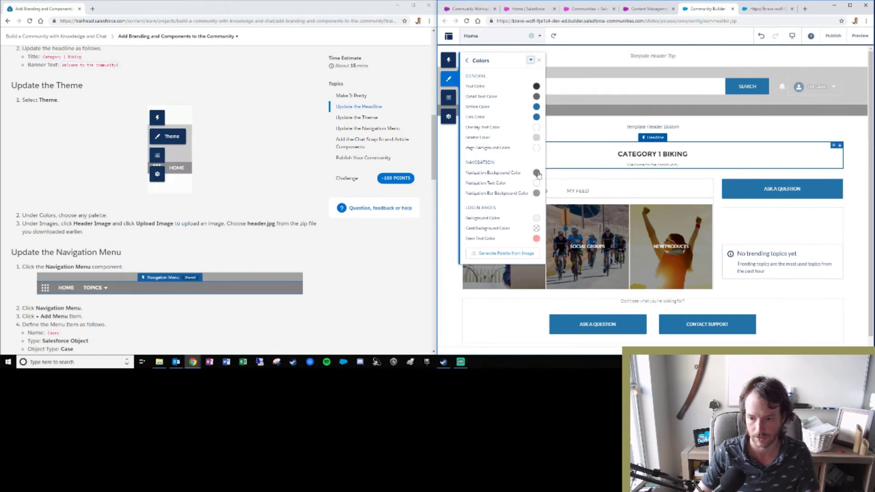
click(537, 87)
click(527, 78)
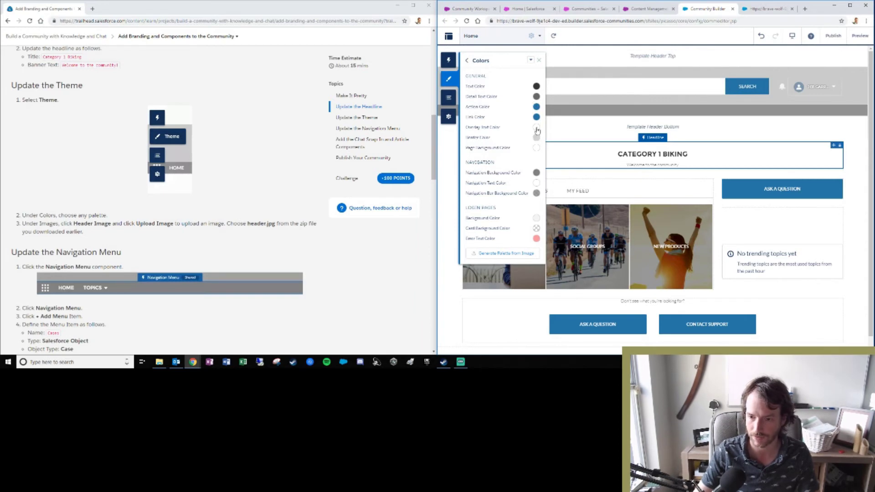
click(509, 256)
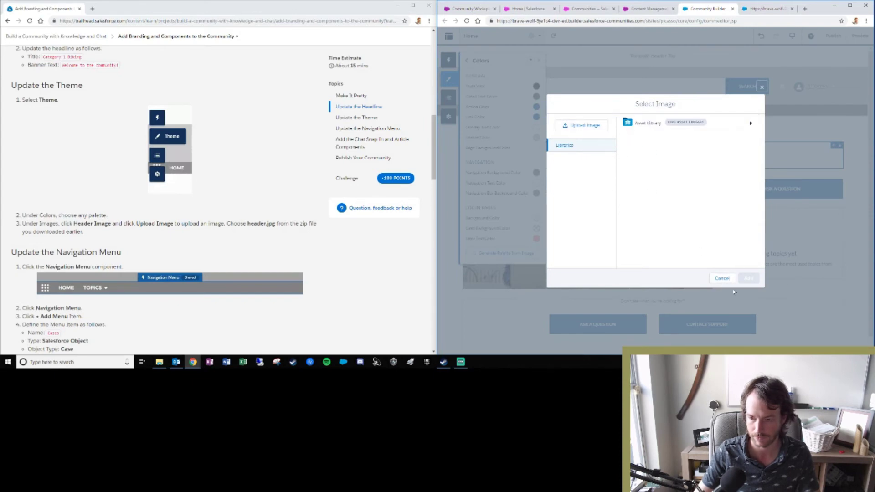
click(726, 279)
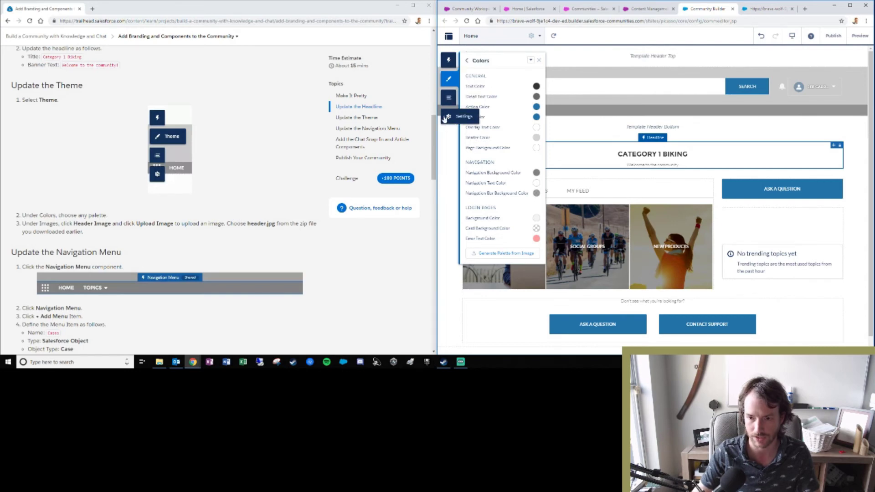
click(467, 60)
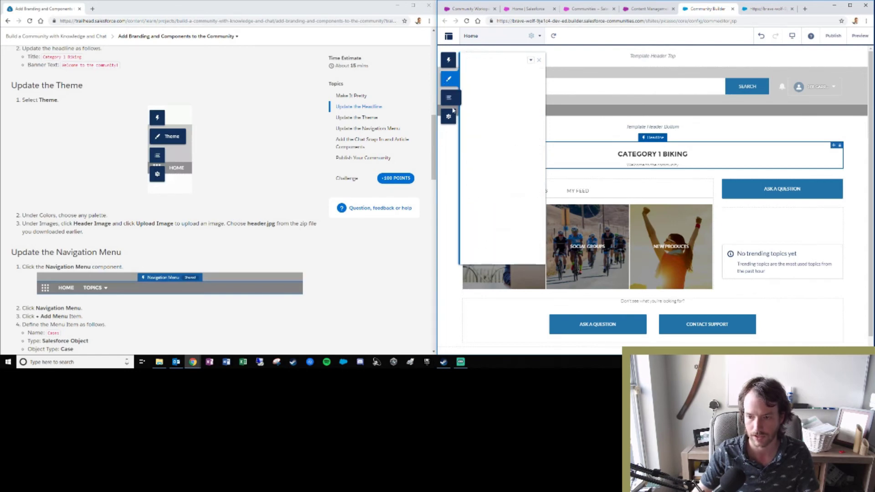
Step: Upload the header image from the categorybiking zipfile folder as the theme's Header Image
click(494, 143)
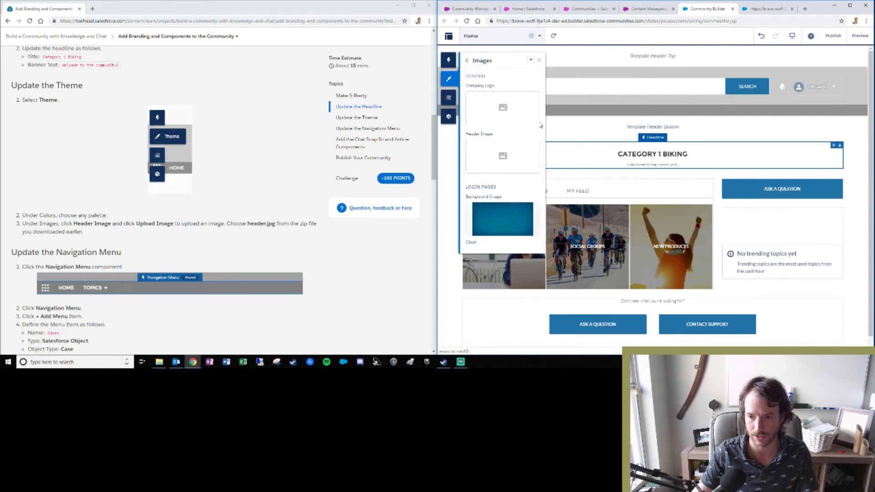
click(488, 156)
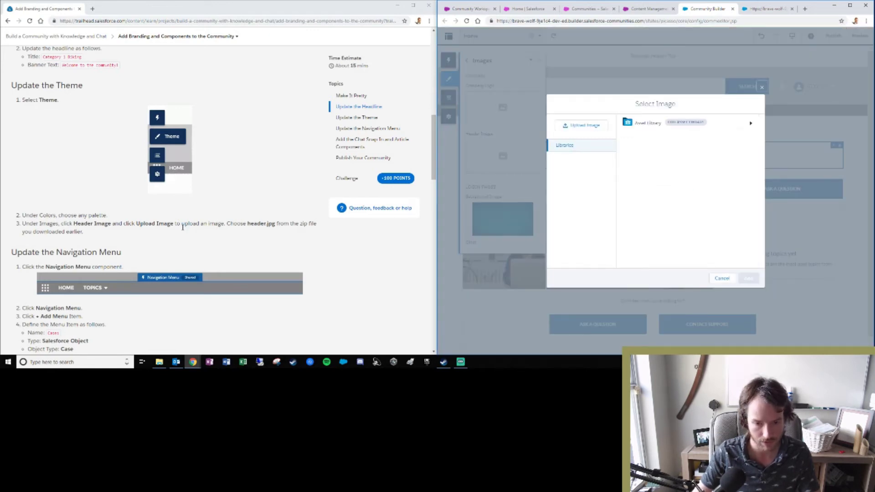
click(588, 125)
click(555, 54)
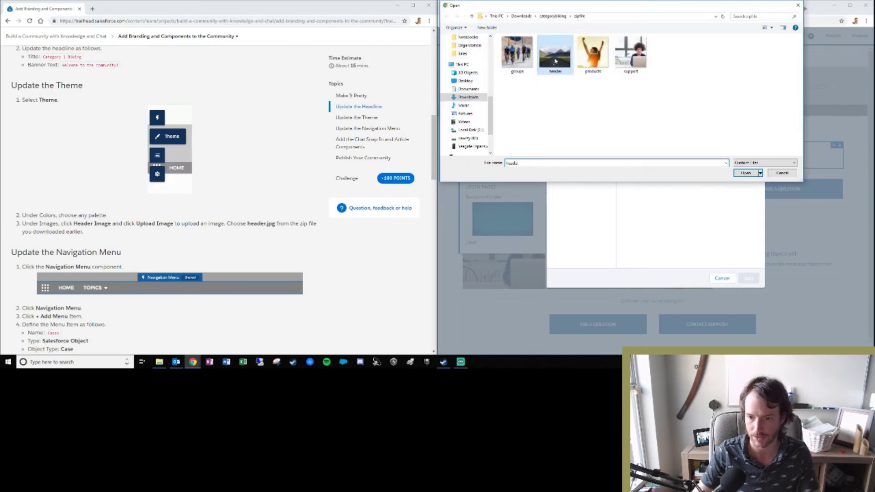
click(753, 176)
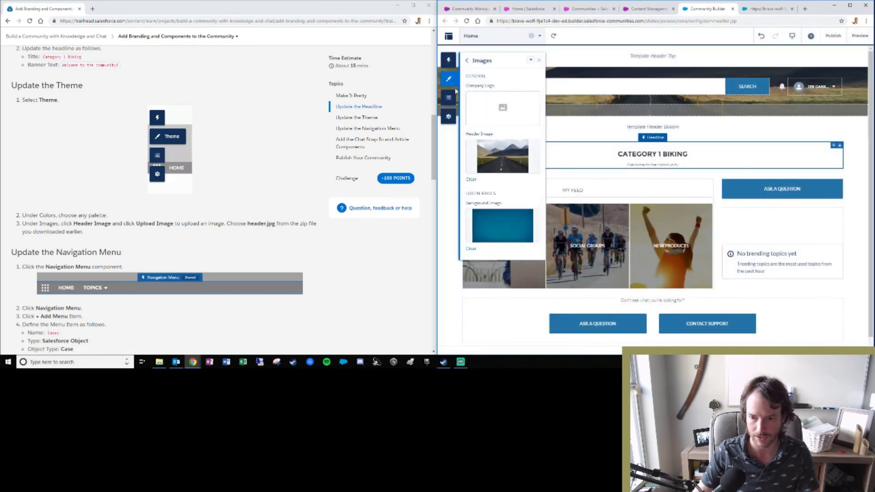
Step: Generate the theme's color palette from the header image in the zipfile folder and return to the main Theme settings
click(448, 60)
click(449, 80)
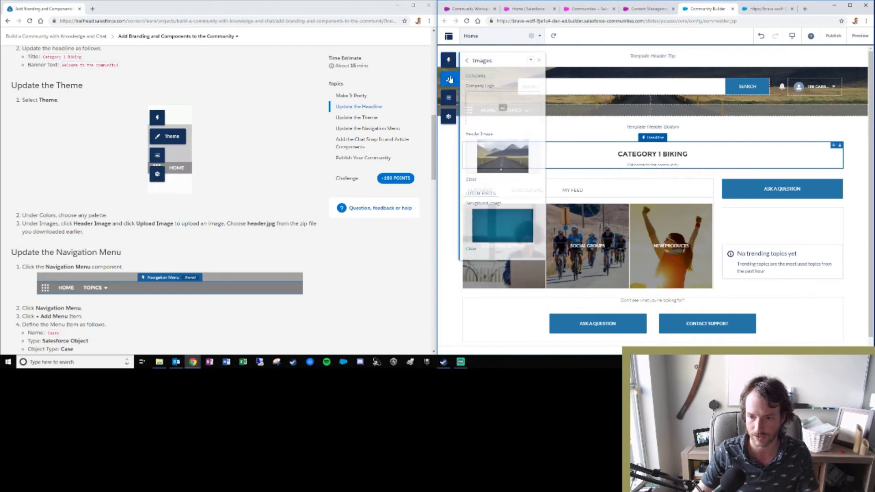
click(467, 60)
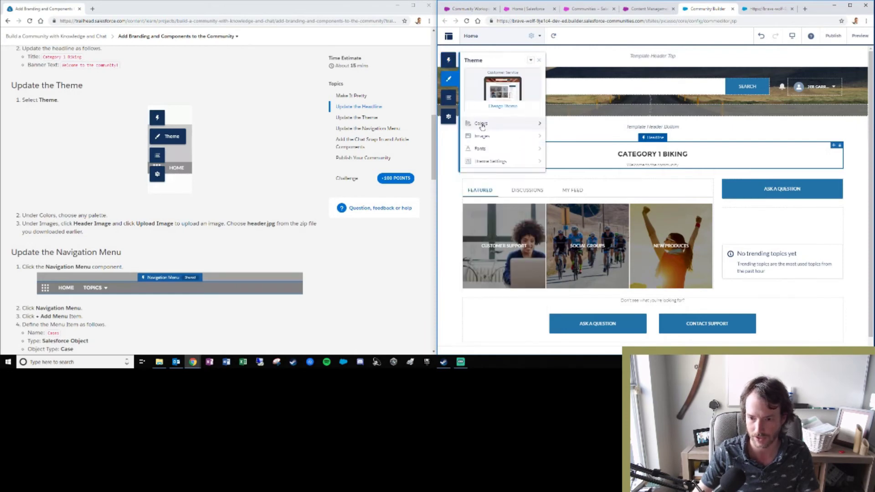
click(481, 124)
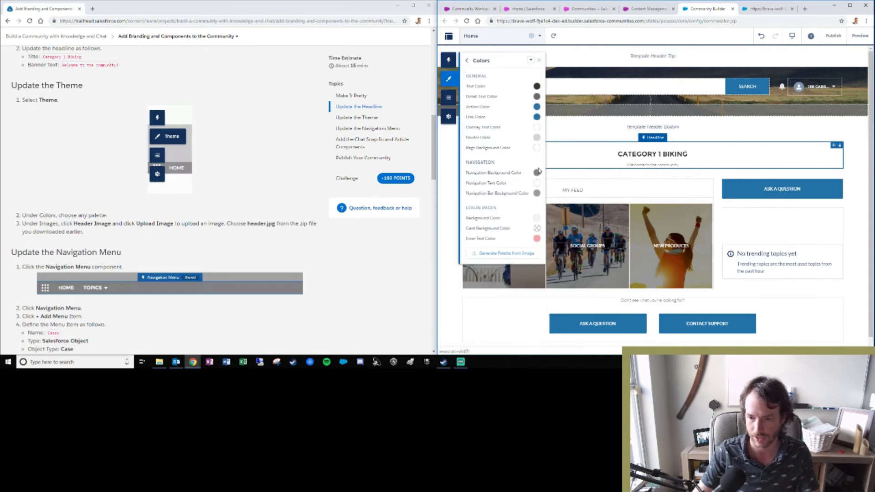
click(515, 255)
click(582, 124)
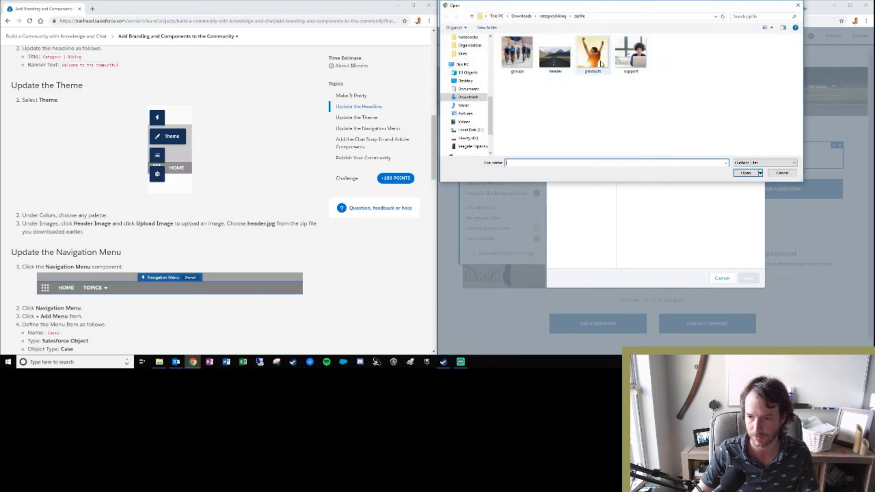
click(592, 53)
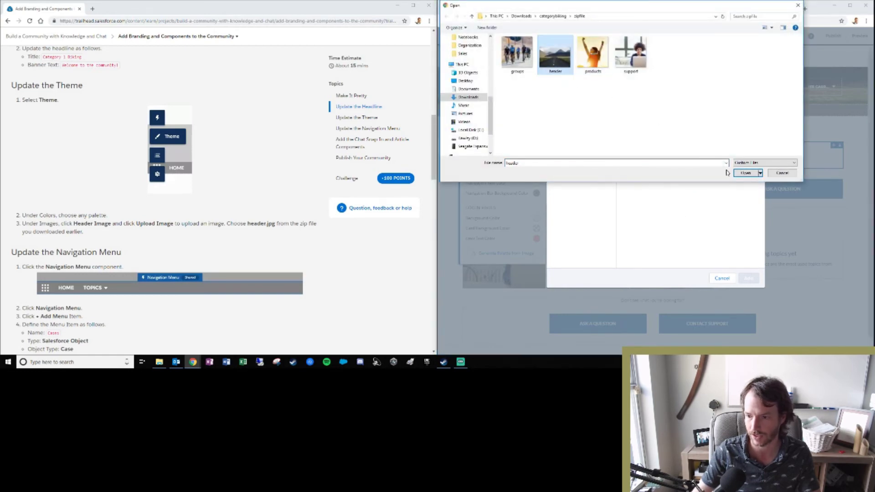
click(746, 173)
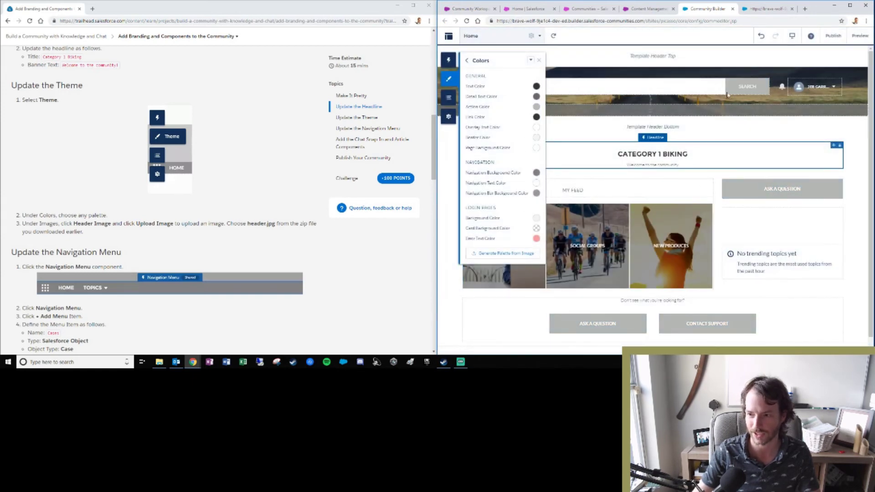
click(471, 62)
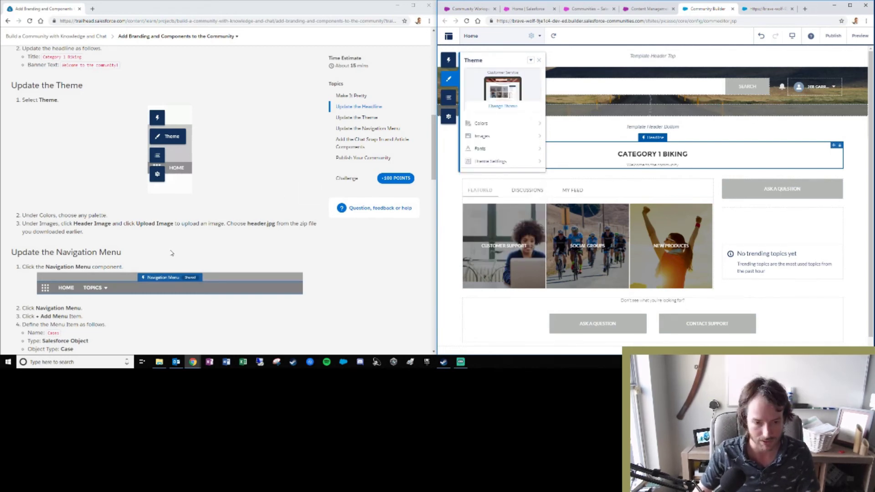
Step: Add a menu item named "Cases" to the community's Navigation Menu component
scroll(182, 235, down, 5)
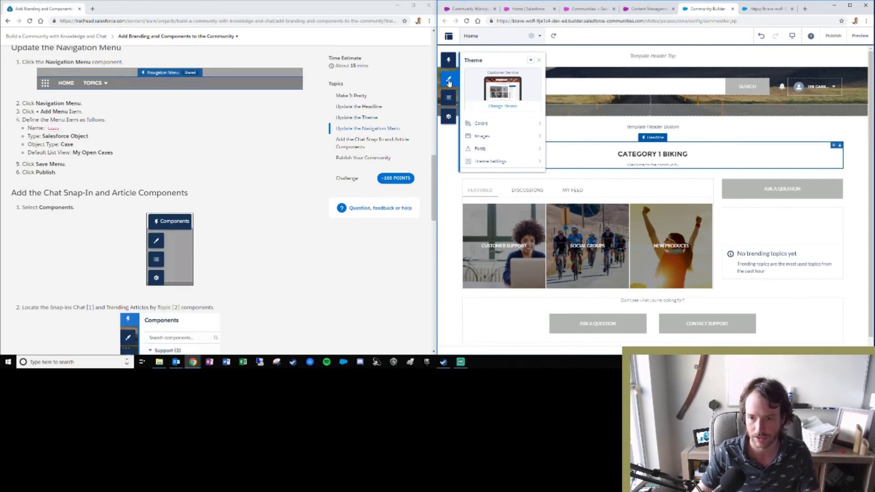
click(604, 63)
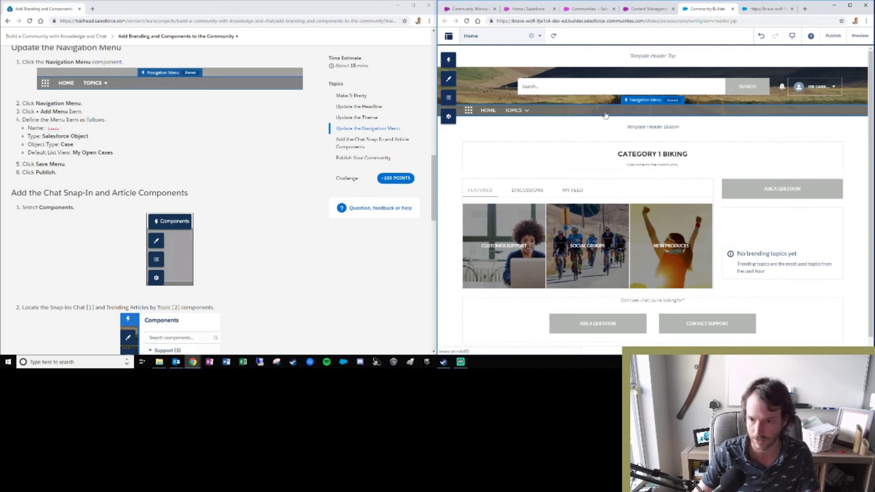
click(638, 111)
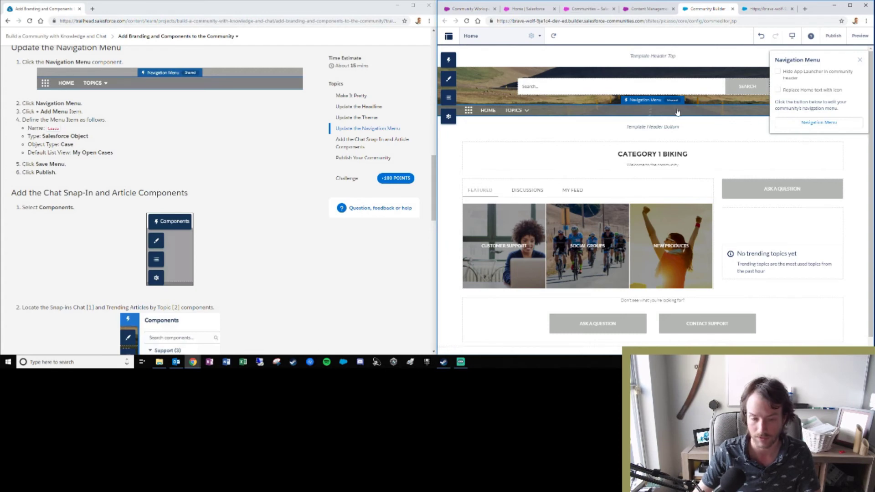
click(841, 127)
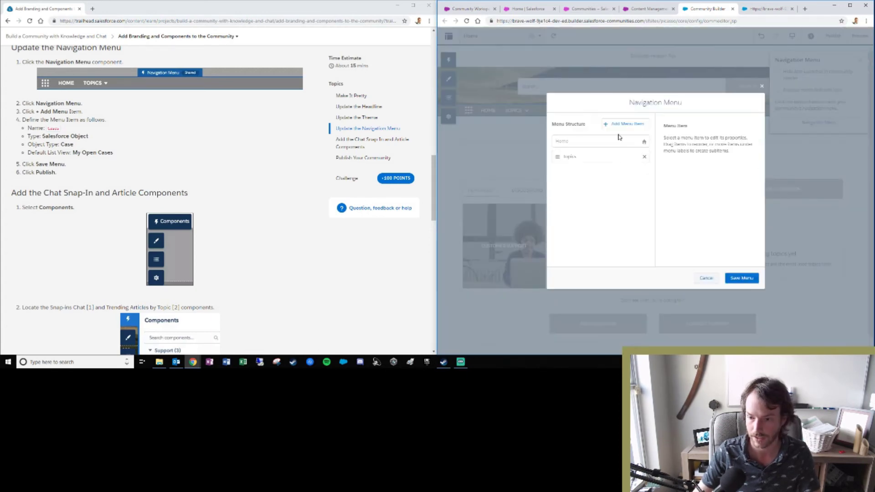
click(615, 126)
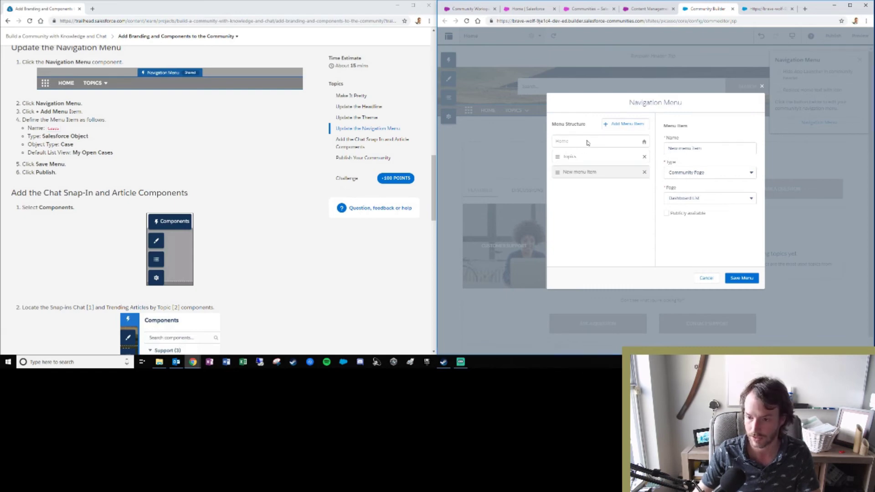
click(586, 172)
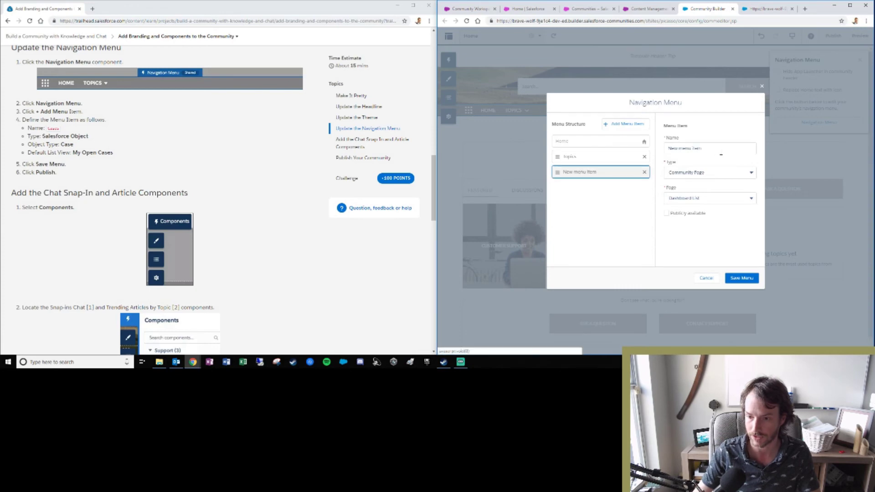
drag(721, 149, 680, 125)
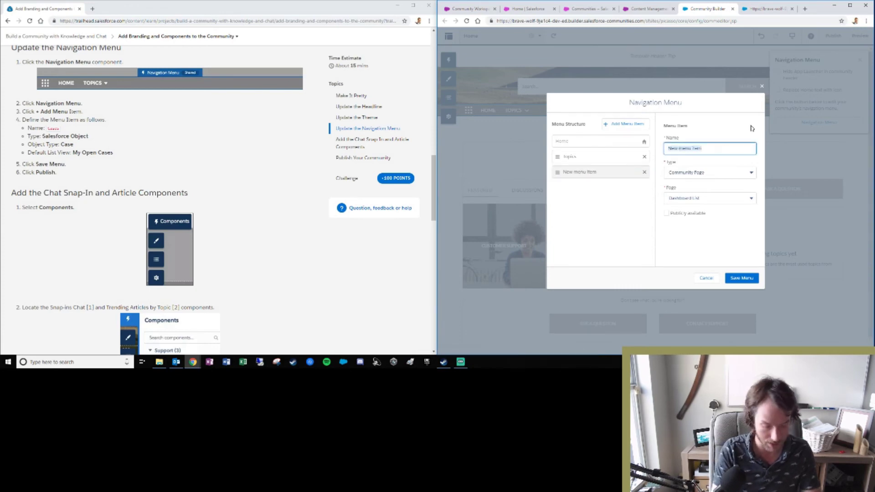
text(Cases)
key(Tab)
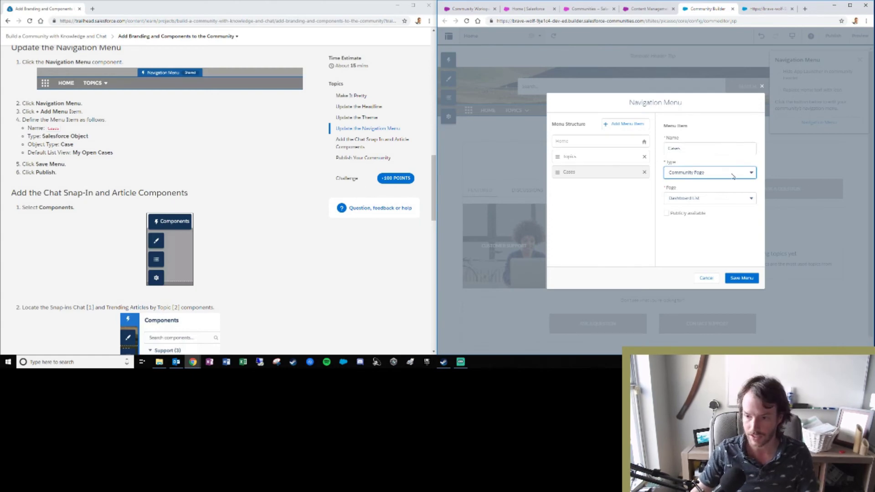
Step: Set the Cases item's type to Salesforce Object, object type to Case and default list view to My Open Cases, and save the menu
click(713, 177)
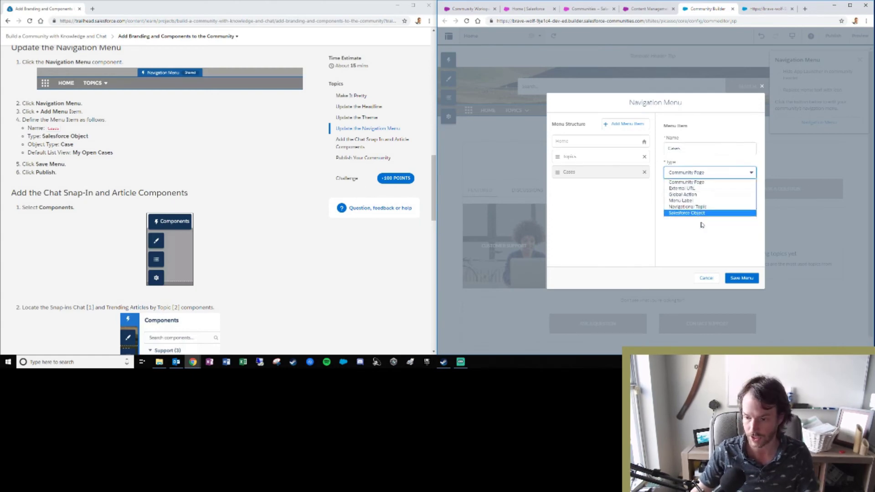
click(703, 213)
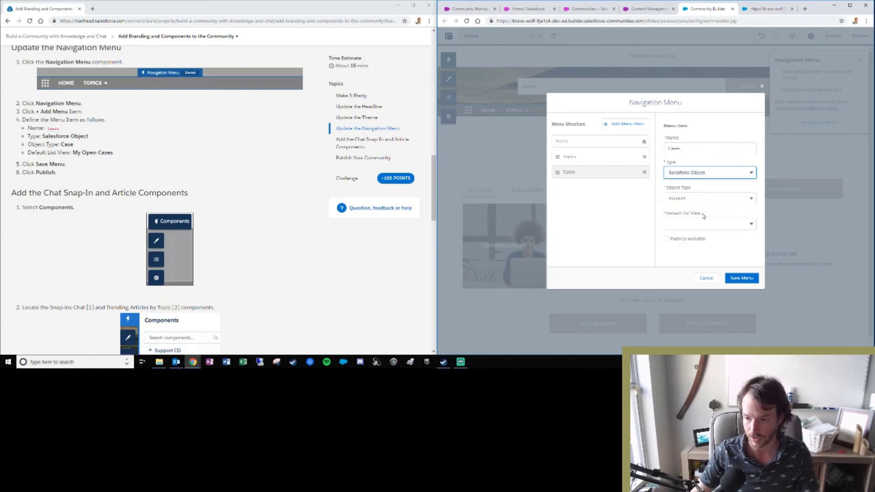
click(722, 200)
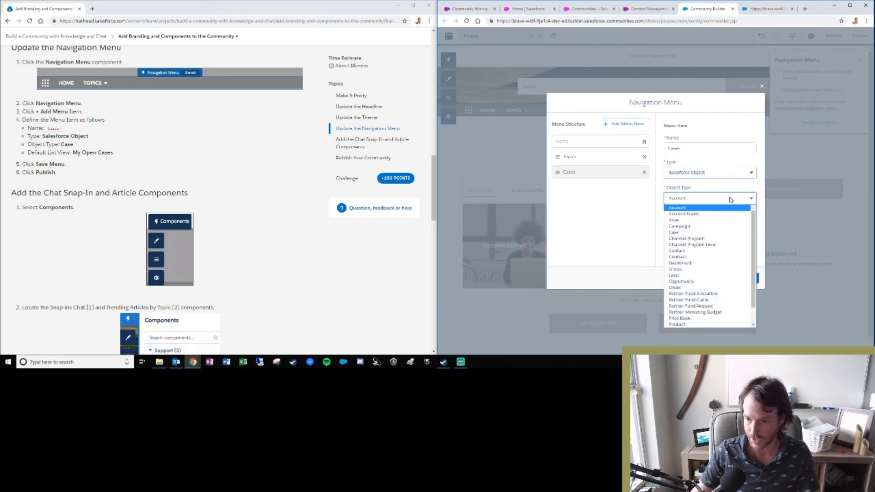
click(697, 233)
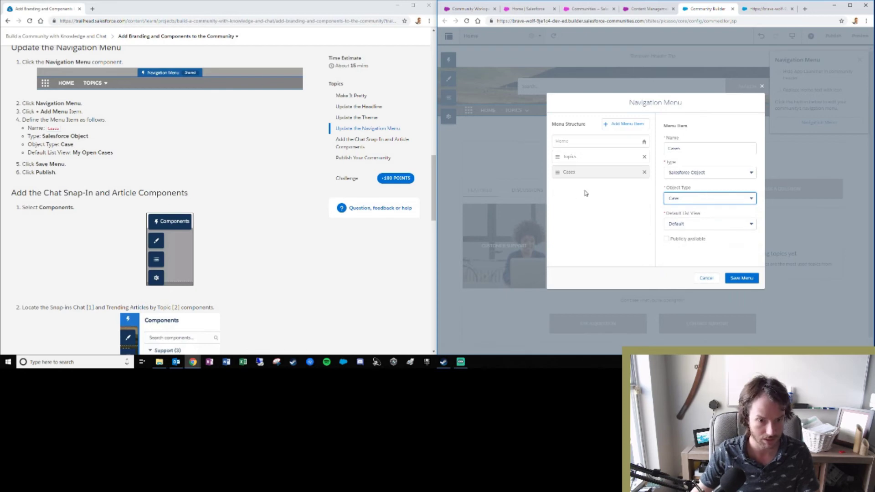
click(684, 224)
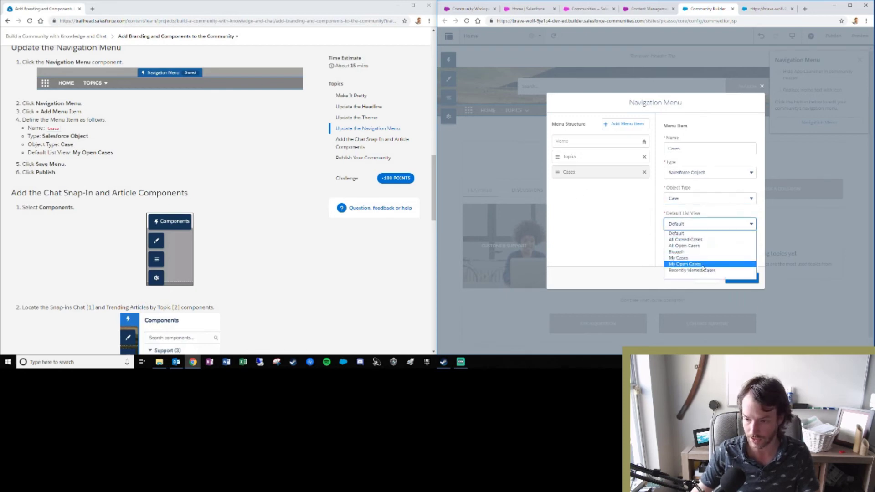
click(702, 264)
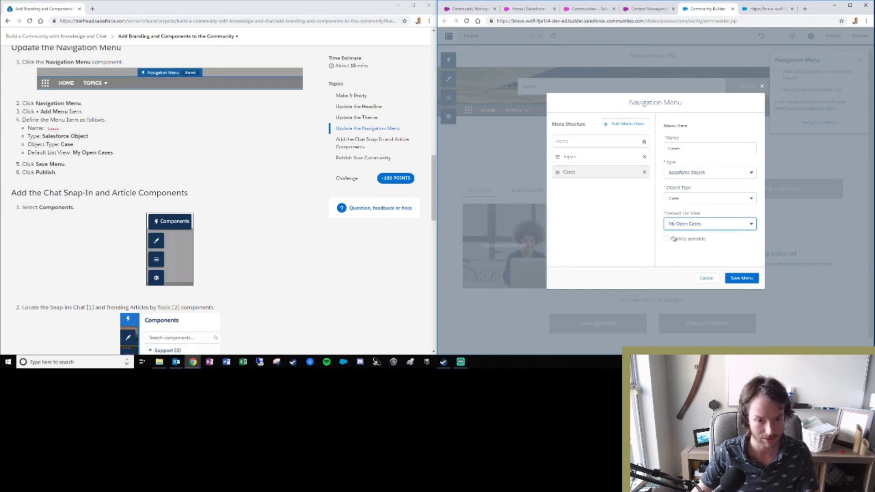
click(746, 282)
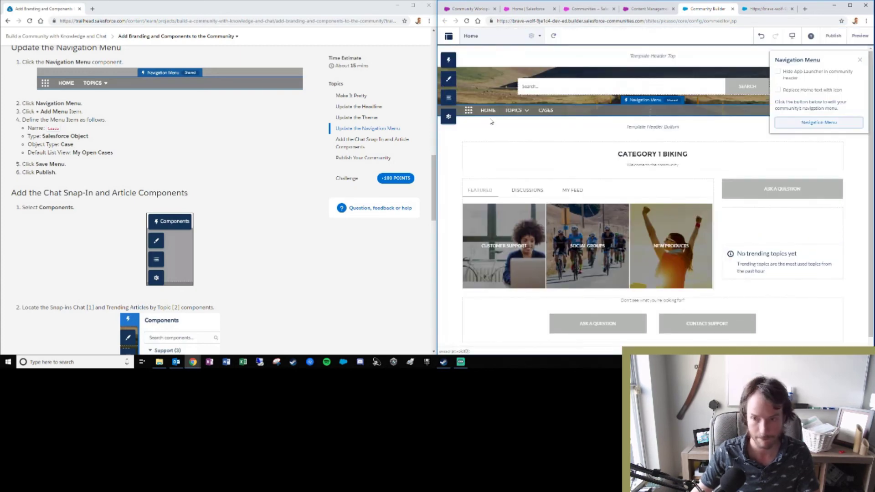
Step: Close the Navigation Menu properties and publish the community's changes, dismissing the confirmation
click(859, 60)
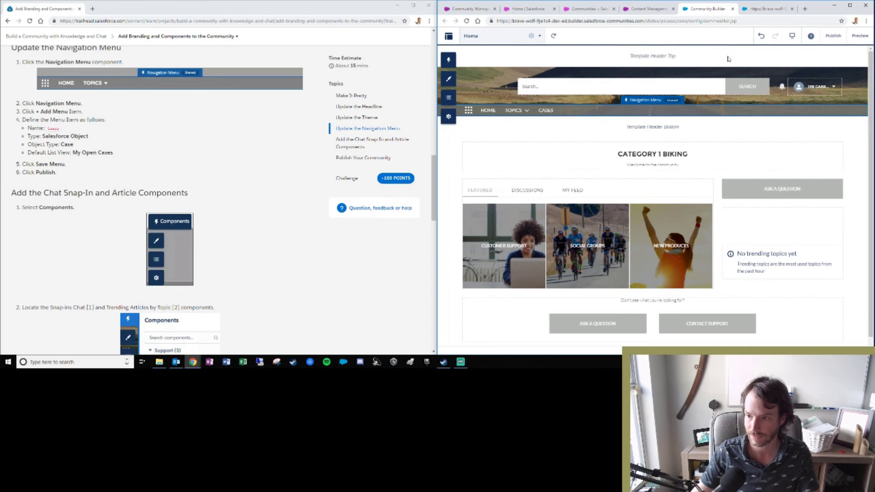
click(834, 36)
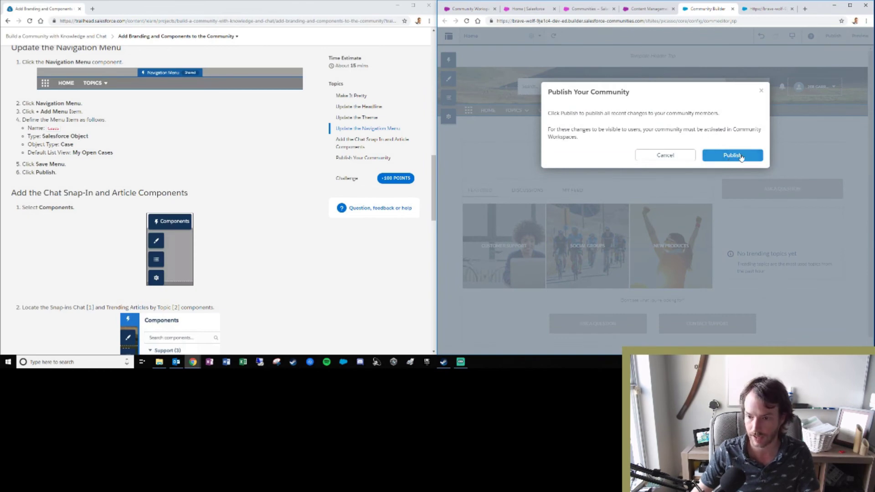
click(741, 157)
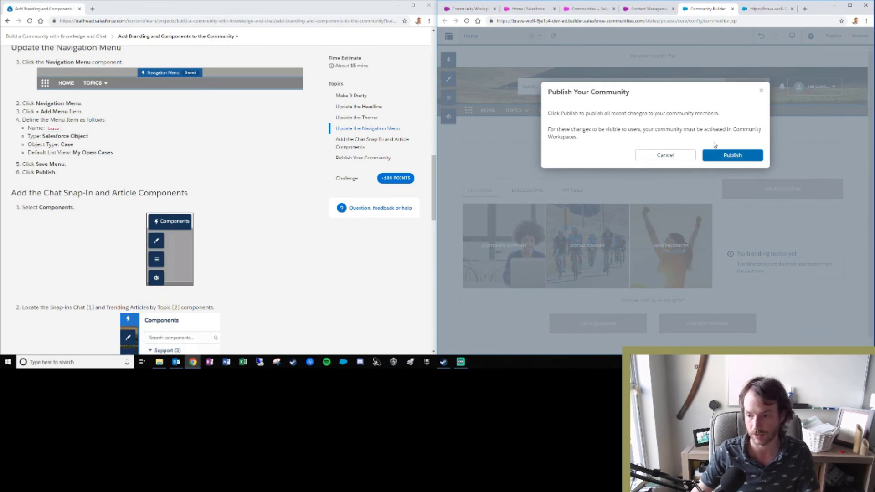
click(725, 157)
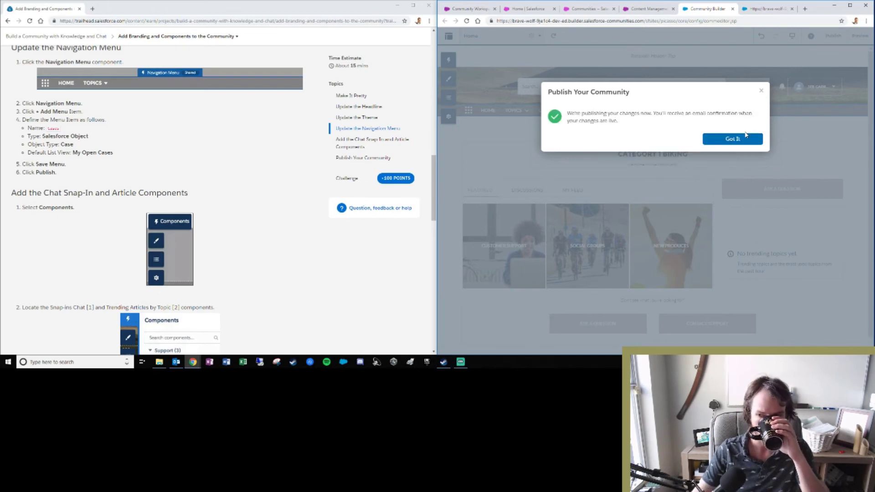
click(745, 136)
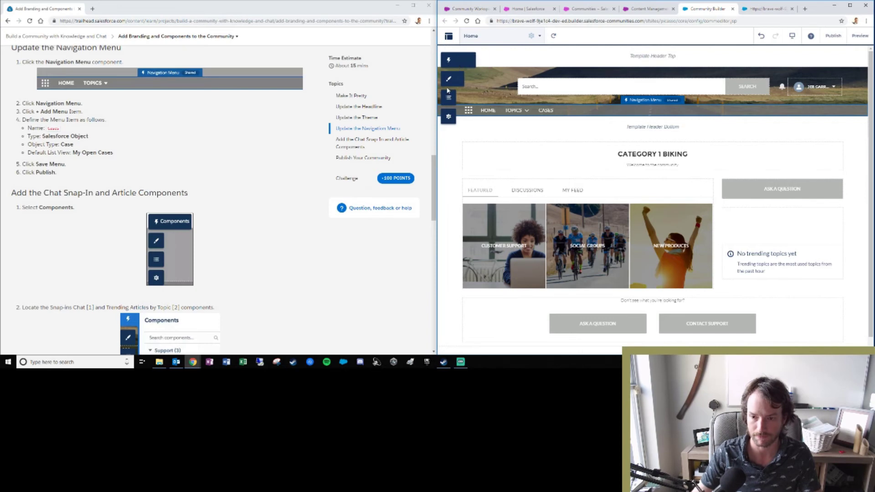
Step: Add the Snap-ins Chat component to the page sidebar beneath the Ask a Question button and close its properties
click(449, 63)
scroll(84, 237, down, 3)
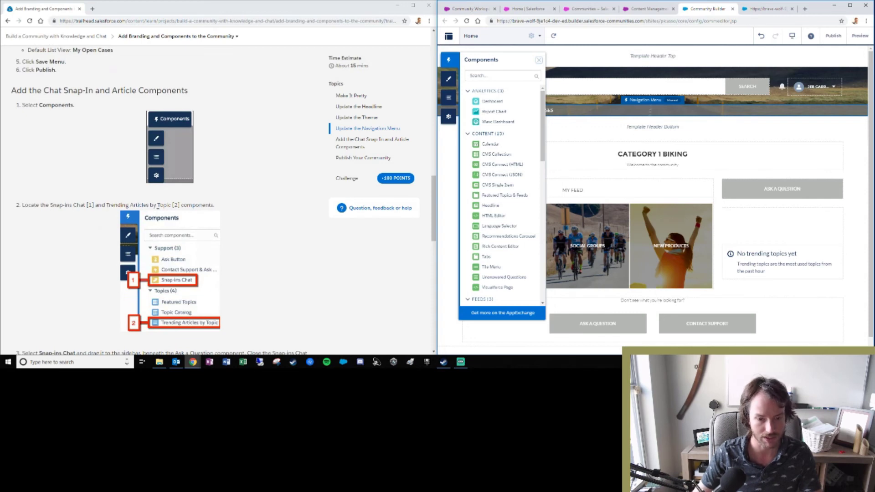
scroll(235, 209, down, 1)
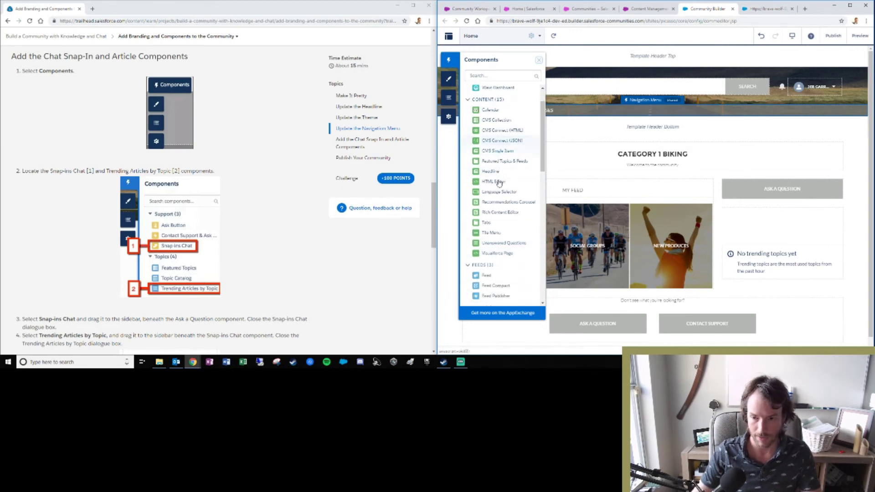
scroll(497, 182, down, 4)
scroll(497, 182, down, 6)
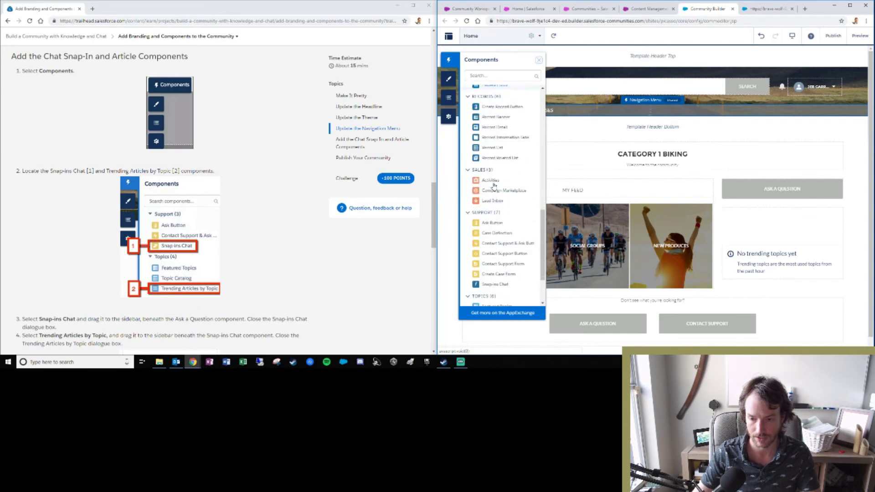
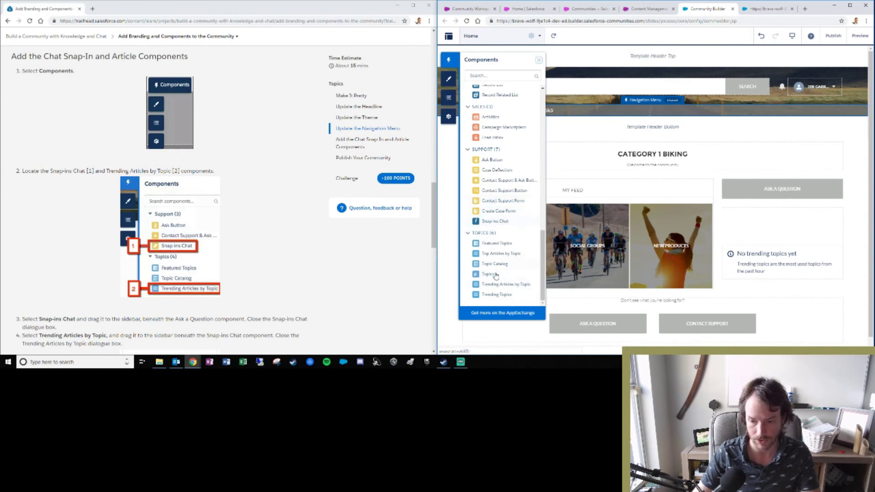
scroll(246, 215, down, 3)
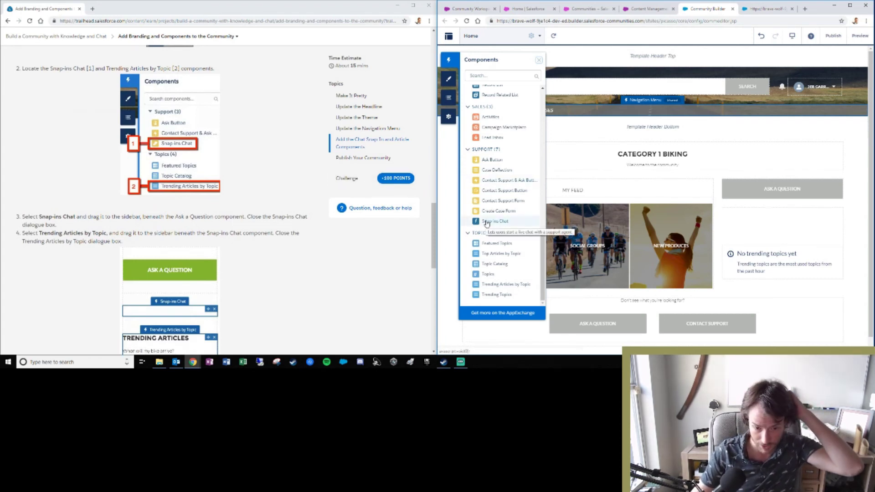
drag(487, 223, 760, 217)
scroll(241, 220, down, 3)
scroll(242, 222, up, 1)
scroll(242, 223, up, 1)
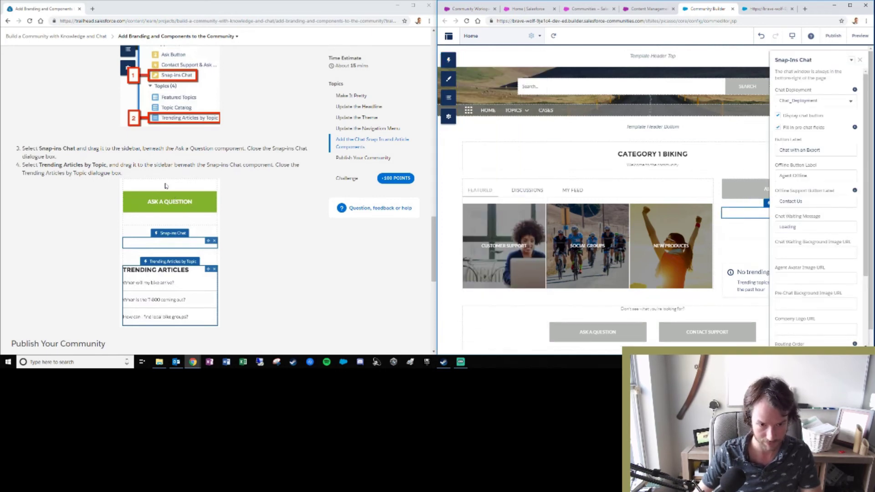
click(860, 62)
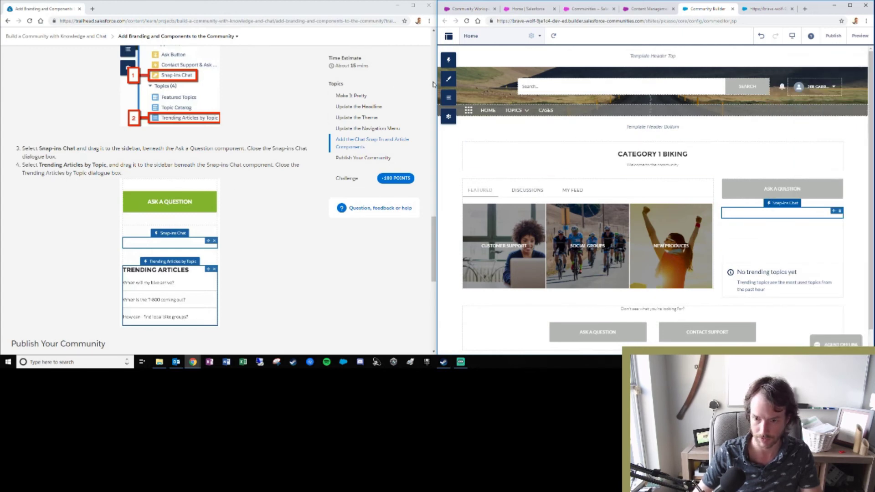
Step: Place Trending Articles by Topic components in the main column below the featured topics and in the sidebar beneath Snap-ins Chat, closing the properties
click(449, 60)
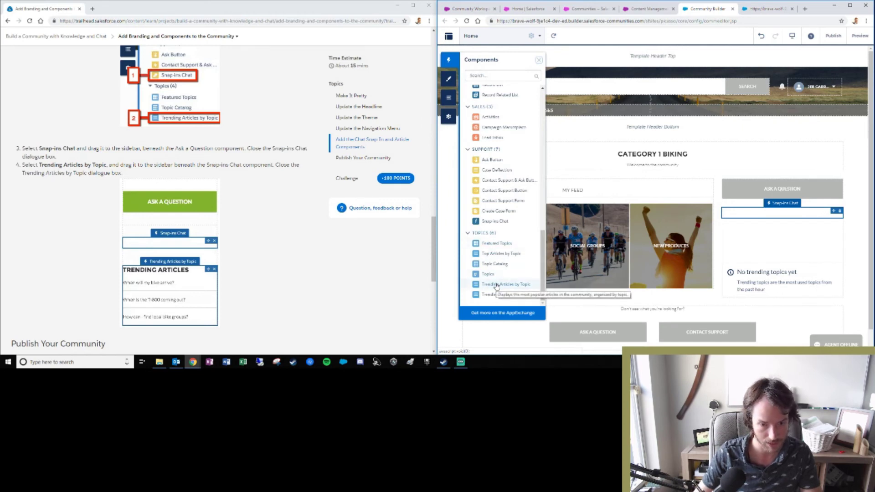
drag(497, 286, 493, 264)
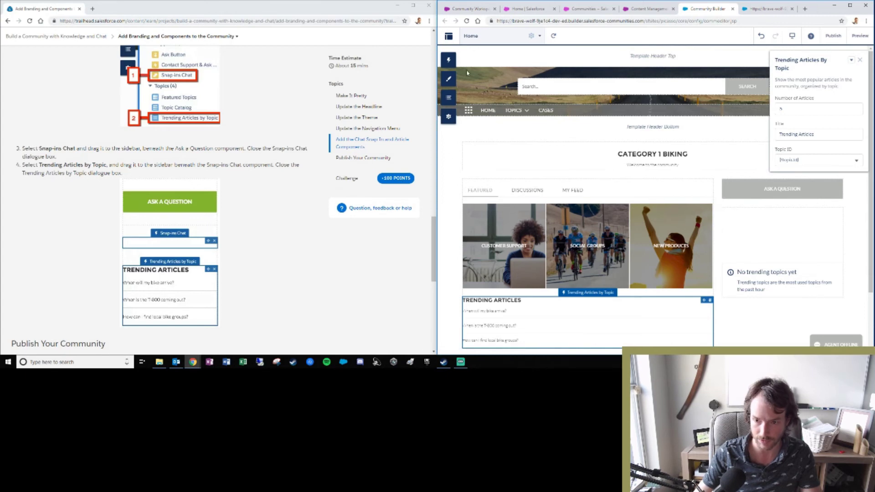
click(449, 60)
drag(504, 284, 775, 224)
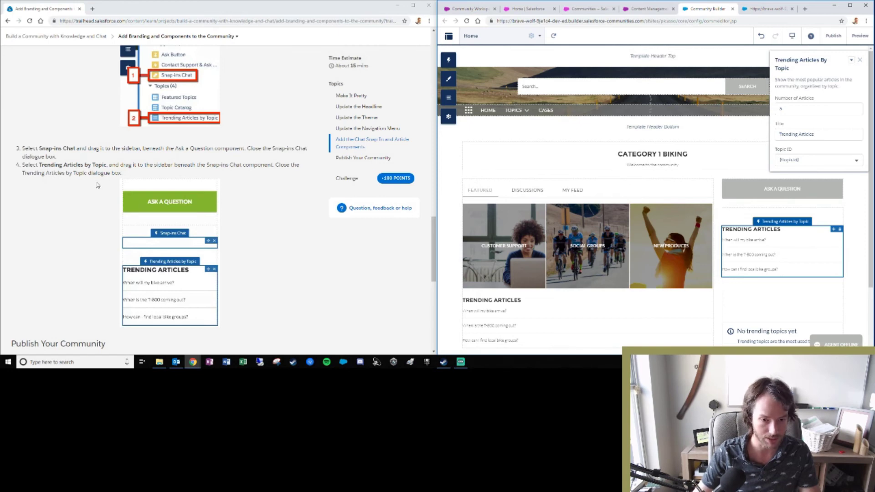
click(861, 60)
Step: Publish the community with its new chat and article components and dismiss the publishing confirmation
scroll(181, 115, down, 2)
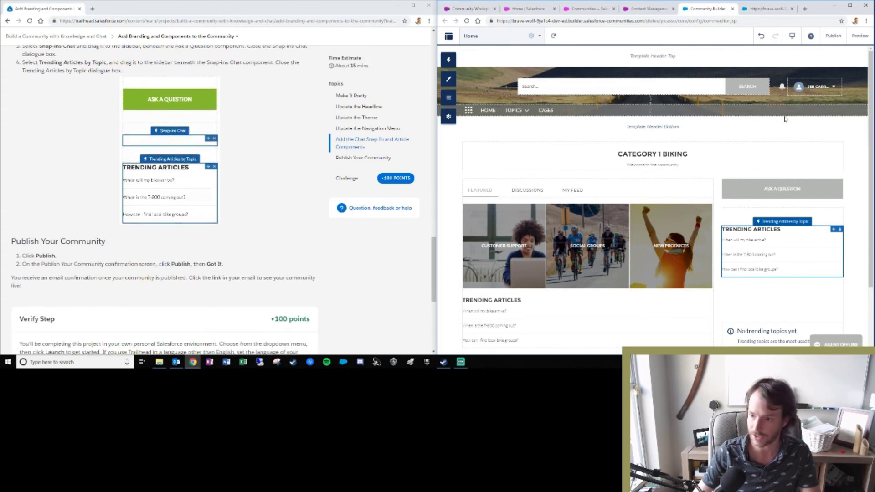
click(834, 38)
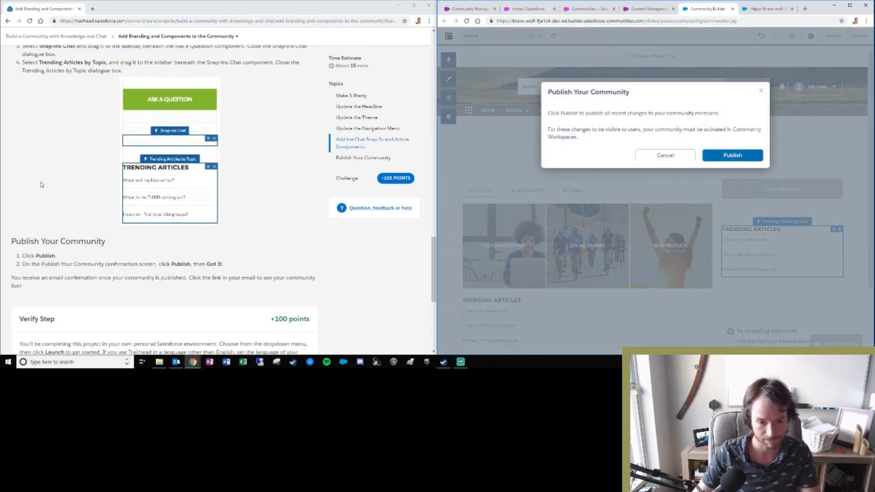
click(727, 155)
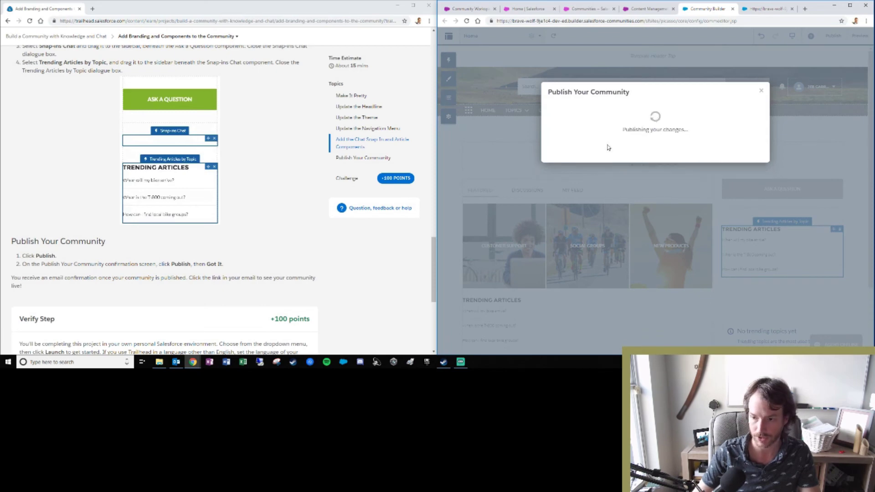
scroll(254, 214, up, 8)
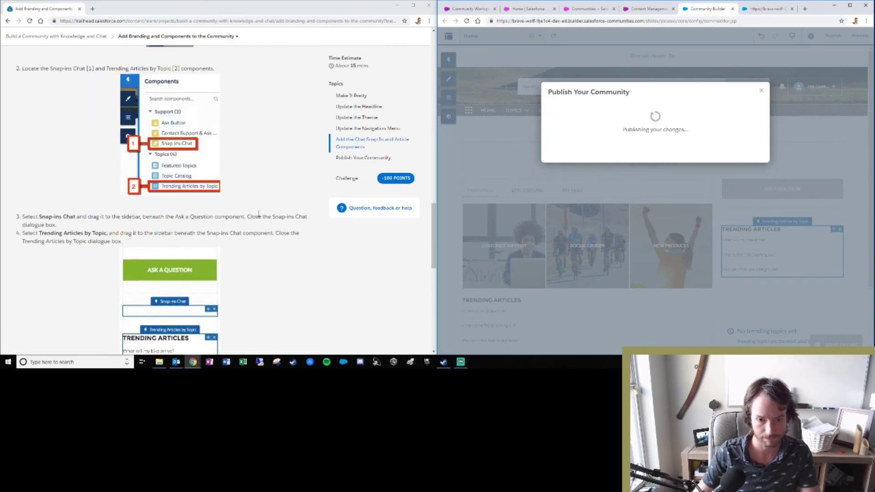
scroll(259, 214, up, 1)
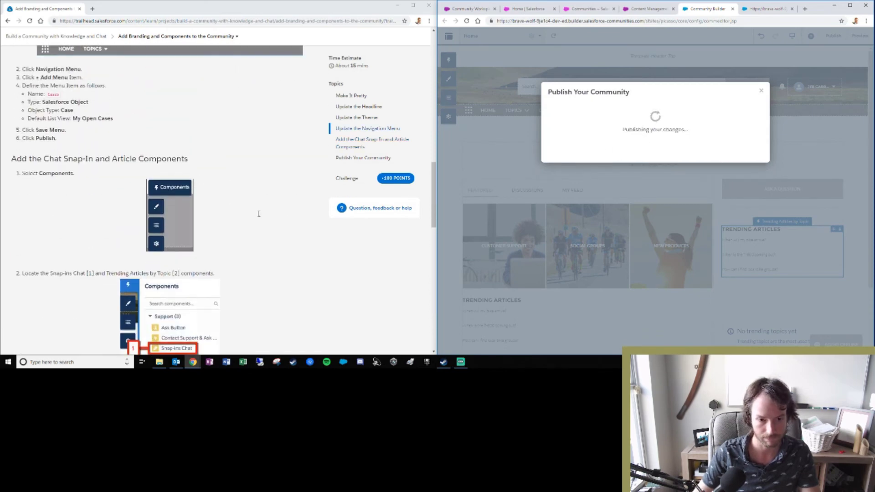
scroll(259, 214, up, 1)
scroll(260, 215, down, 12)
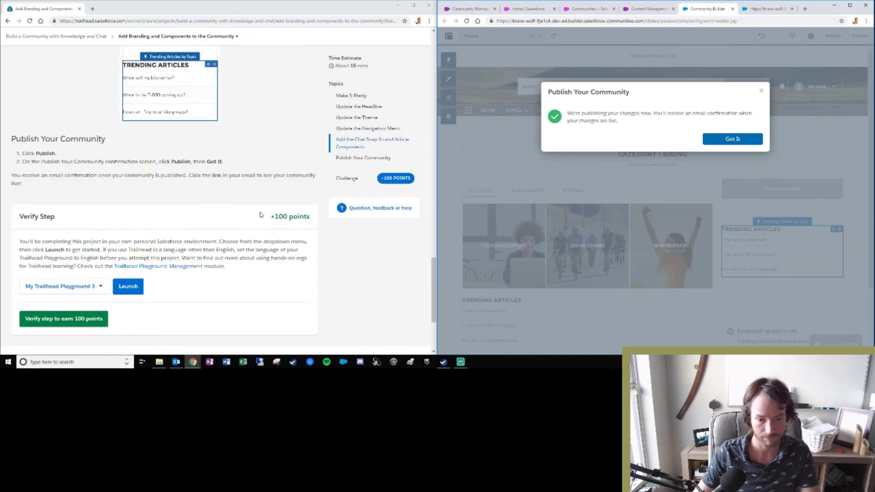
click(729, 140)
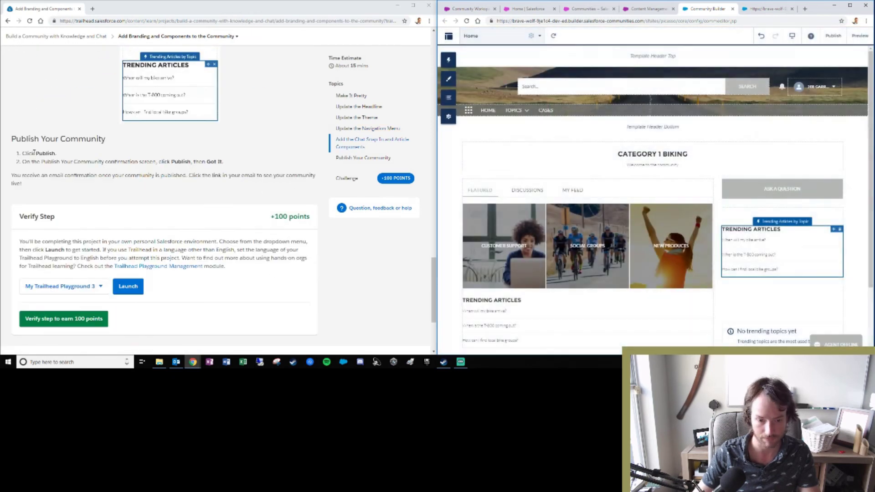
Step: Verify the Add Branding and Components to the Community step in Trailhead using My Trailhead Playground 3
scroll(146, 189, up, 1)
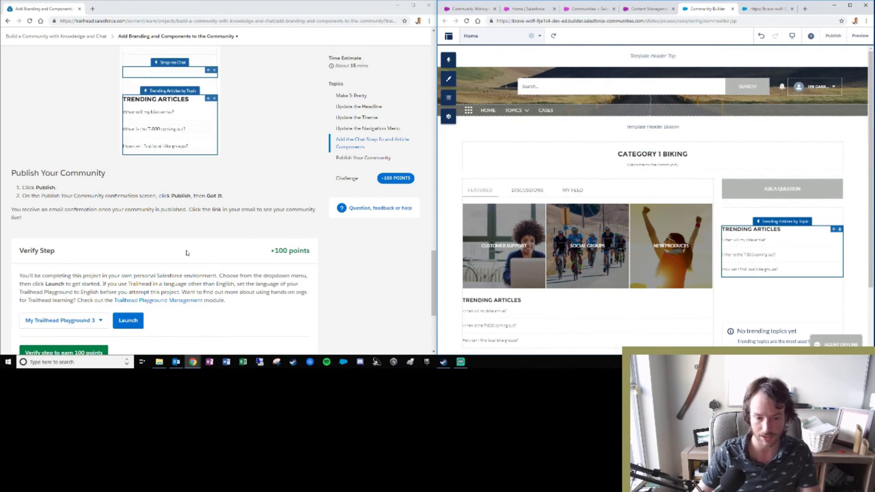
scroll(151, 285, down, 2)
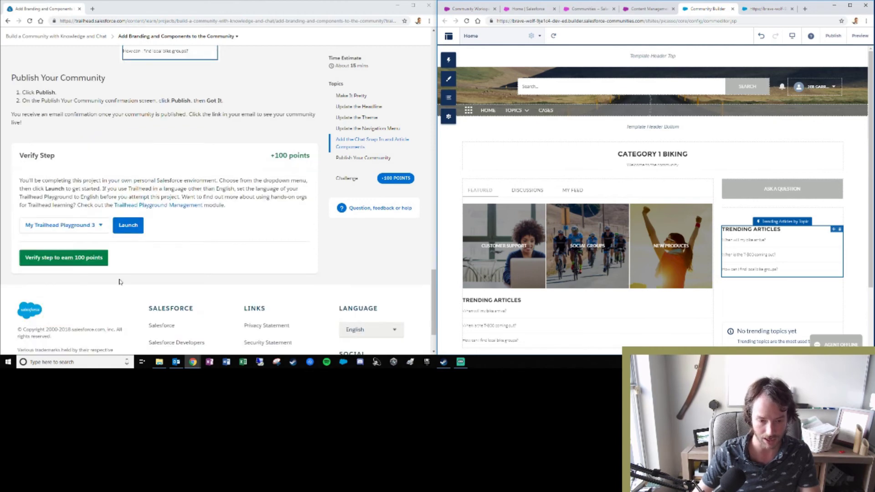
scroll(77, 254, up, 1)
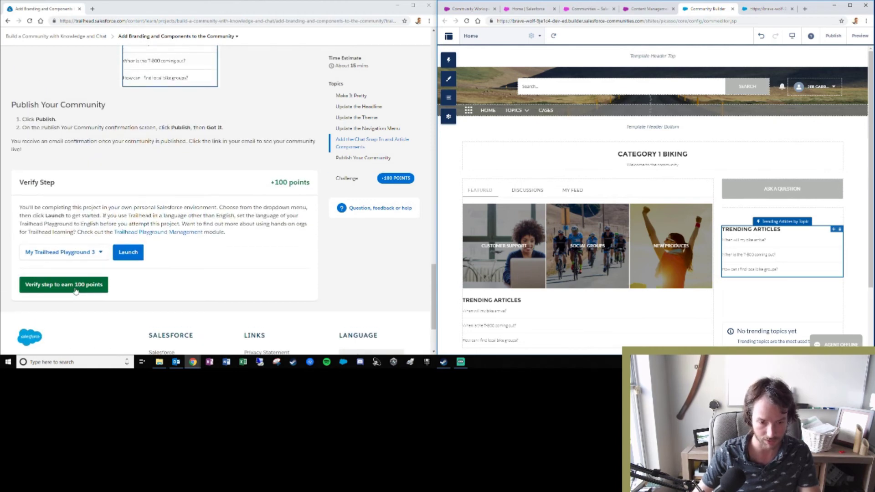
click(77, 288)
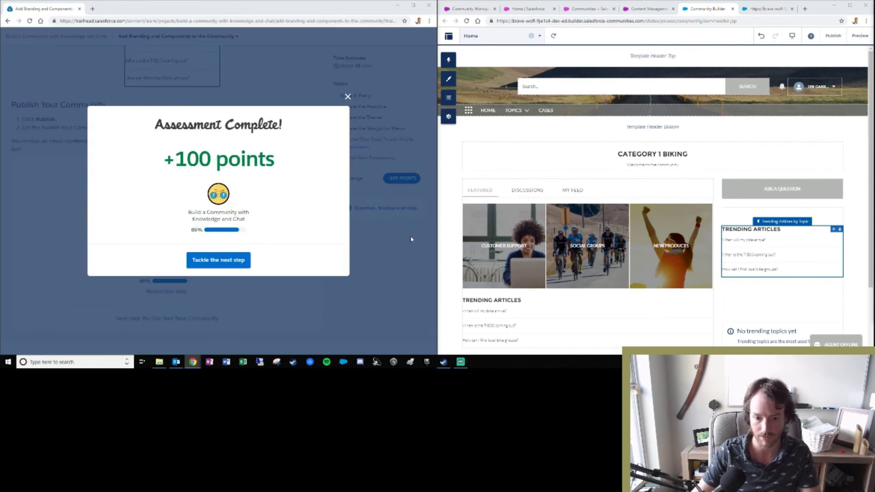
Step: Open the published community site, view the trending article "When will my bike arrive?", return to the home page and close the site
drag(748, 353, 336, 14)
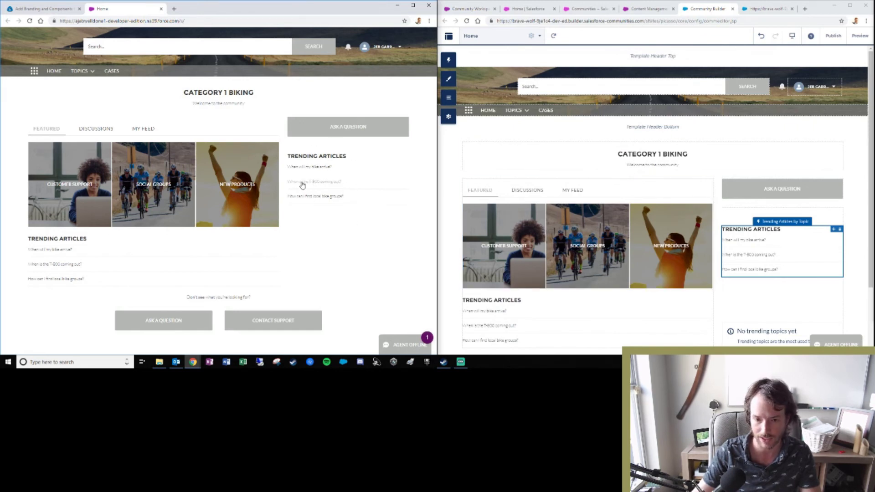
drag(303, 156, 356, 150)
click(355, 151)
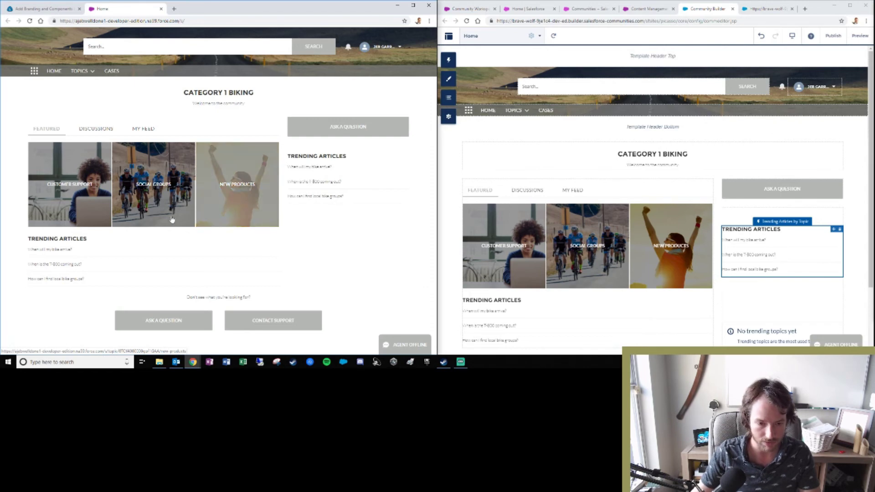
click(315, 168)
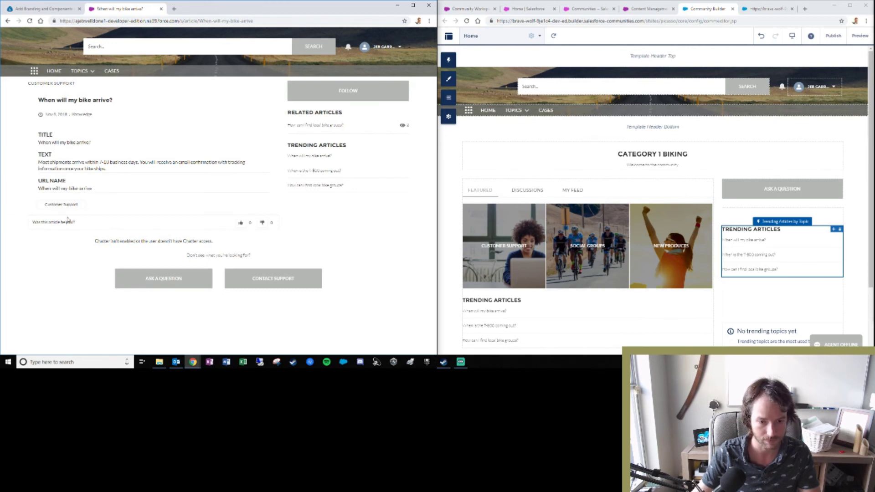
click(3, 21)
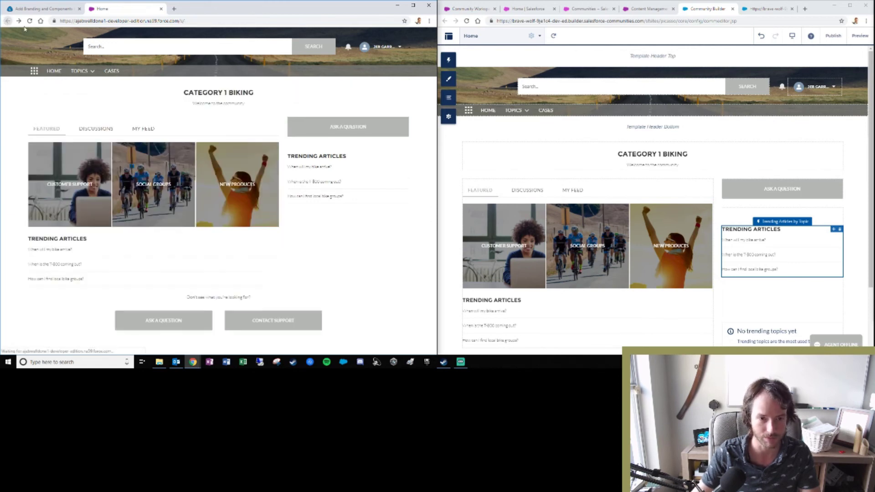
click(162, 9)
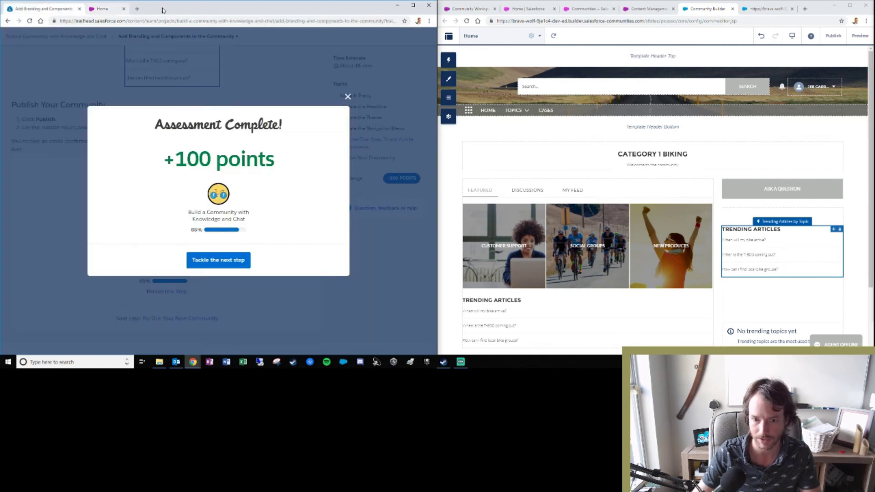
Step: Advance to the Try Out Your New Community step and open the published community in the playground's browser window
click(223, 265)
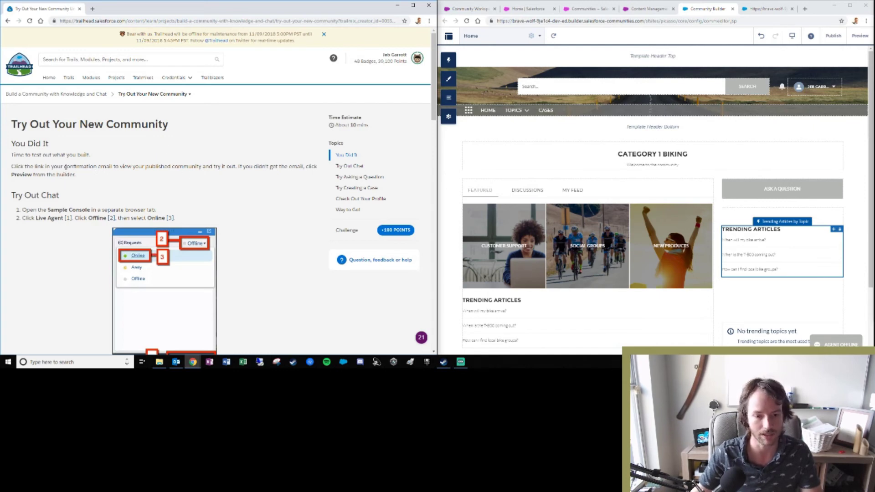
scroll(134, 144, down, 1)
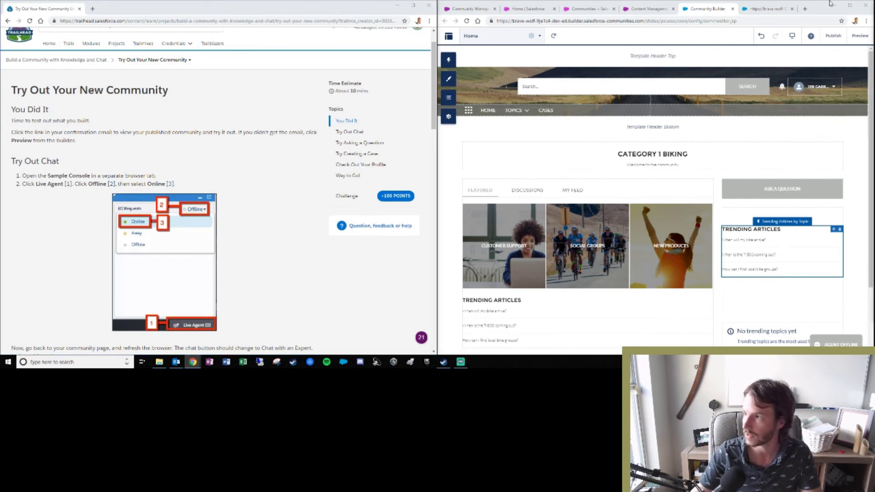
drag(567, 354, 794, 14)
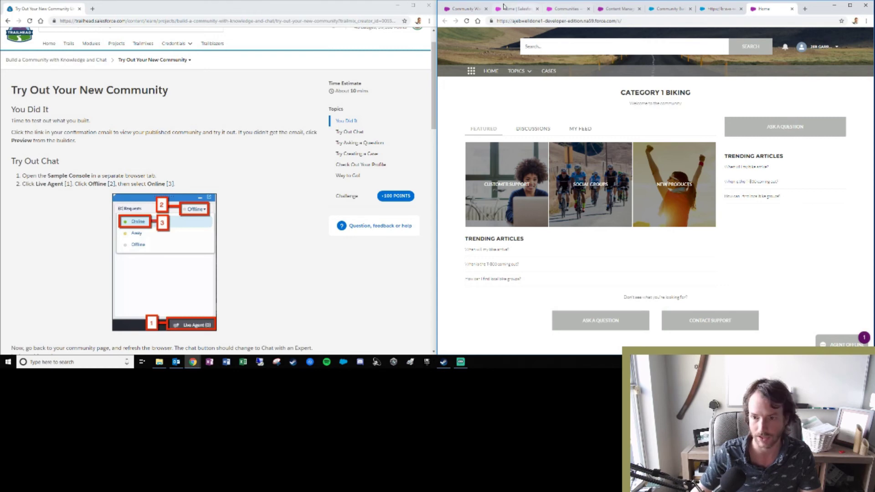
Step: Close the blank CommunitiesTemplate and Content Management pages, and place the Communities setup page first among the open browser pages
click(517, 9)
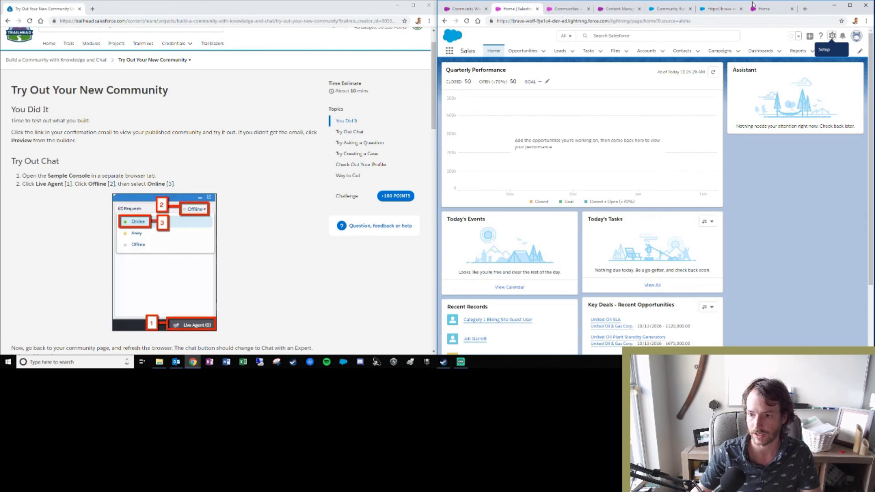
click(719, 8)
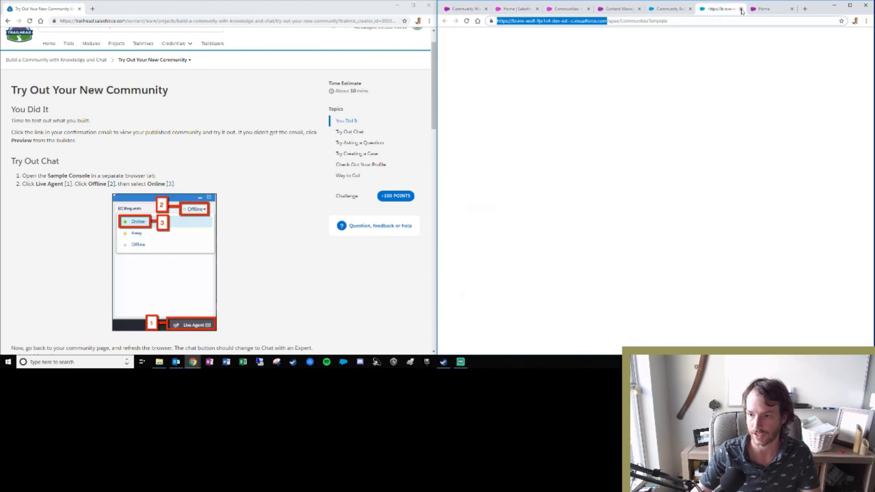
click(742, 10)
click(683, 9)
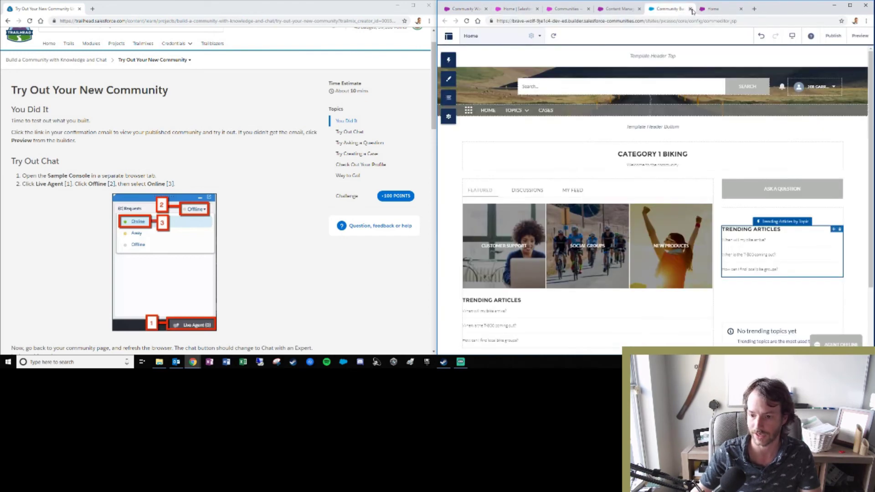
click(619, 9)
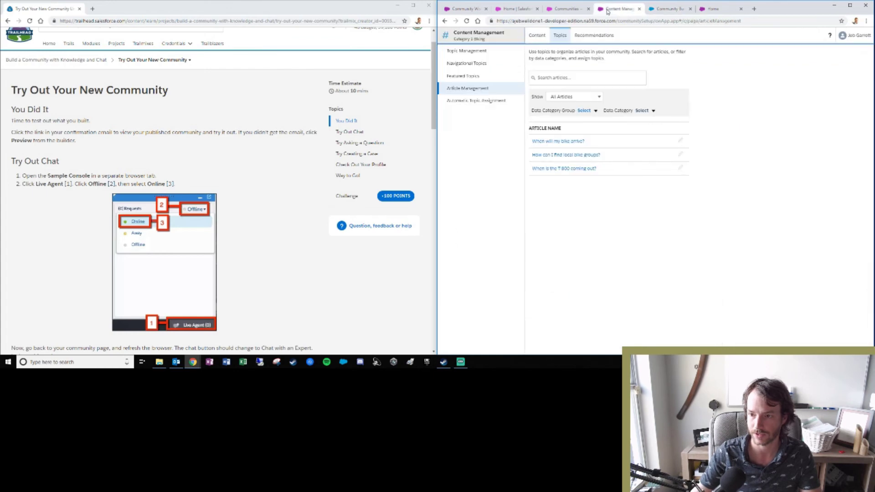
click(640, 9)
click(569, 12)
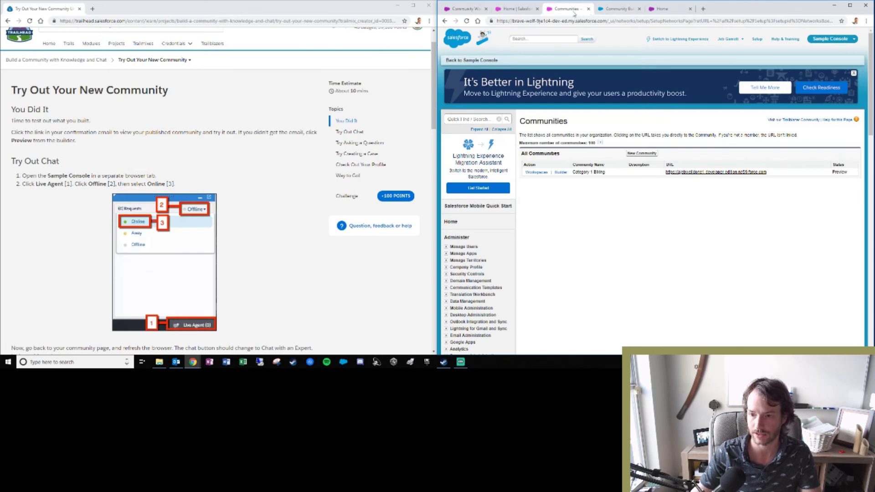
drag(575, 13, 464, 18)
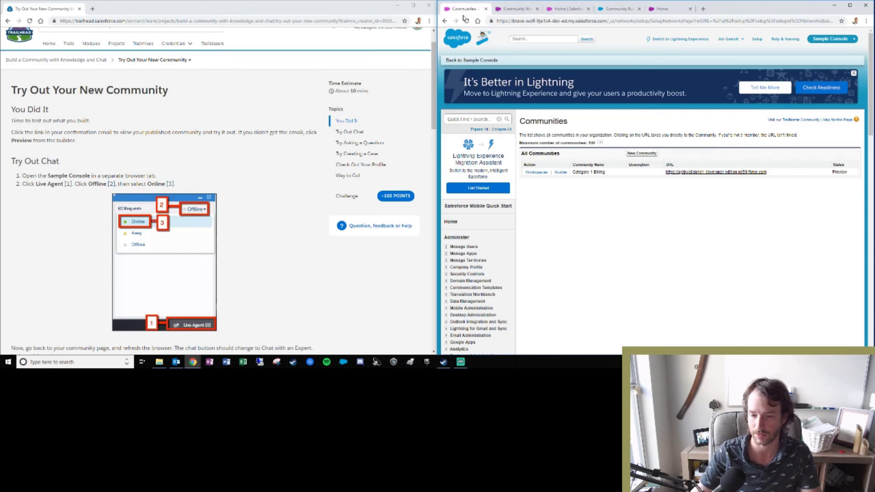
Step: Open the Sample Console and set the Live Agent status to Online
click(809, 36)
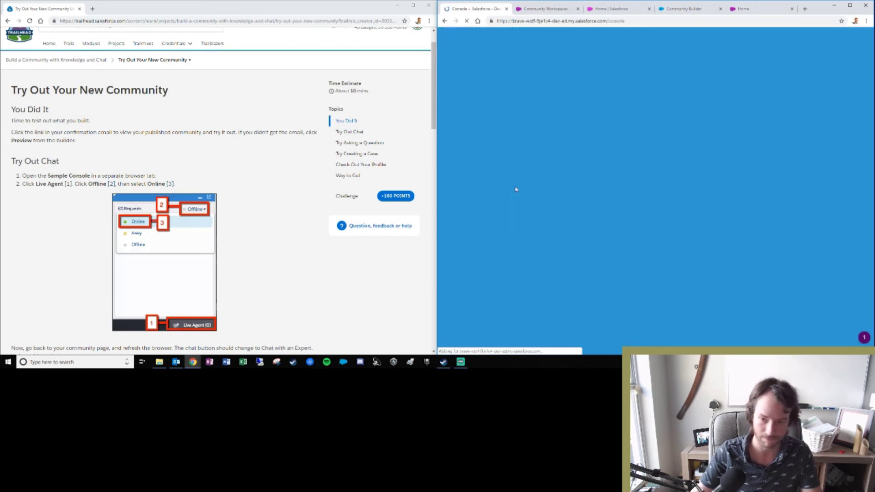
click(472, 60)
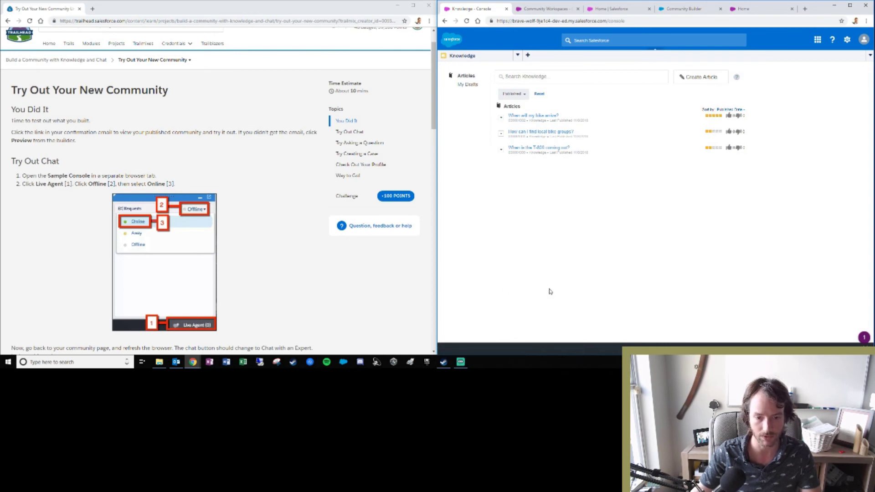
click(847, 345)
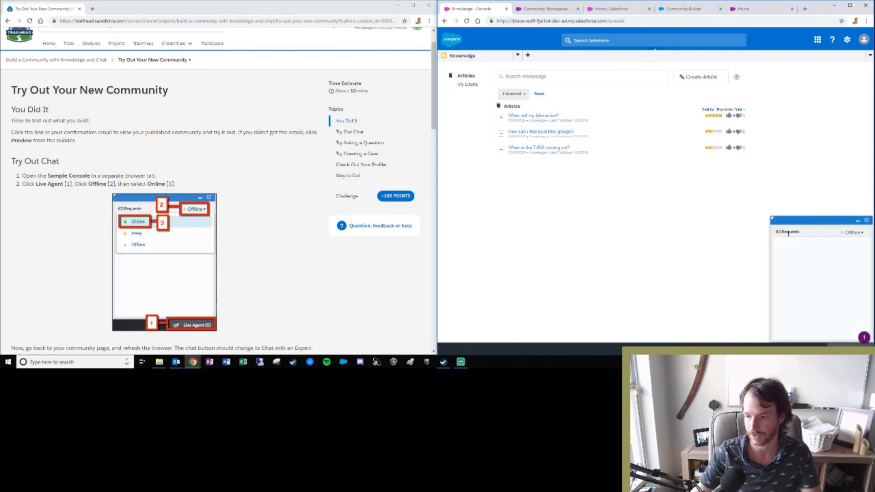
click(853, 232)
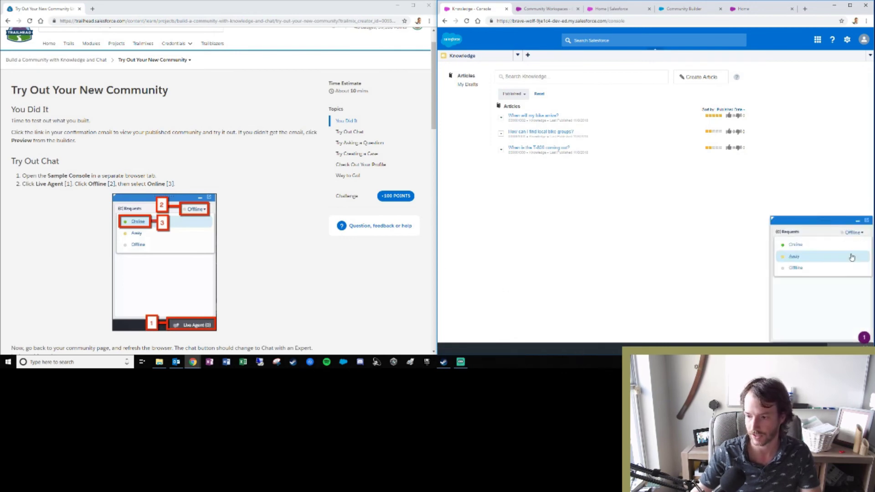
click(790, 246)
Step: Advance to the chat instructions in Trailhead and reload the Category 1 Biking community from its base address
scroll(163, 168, down, 3)
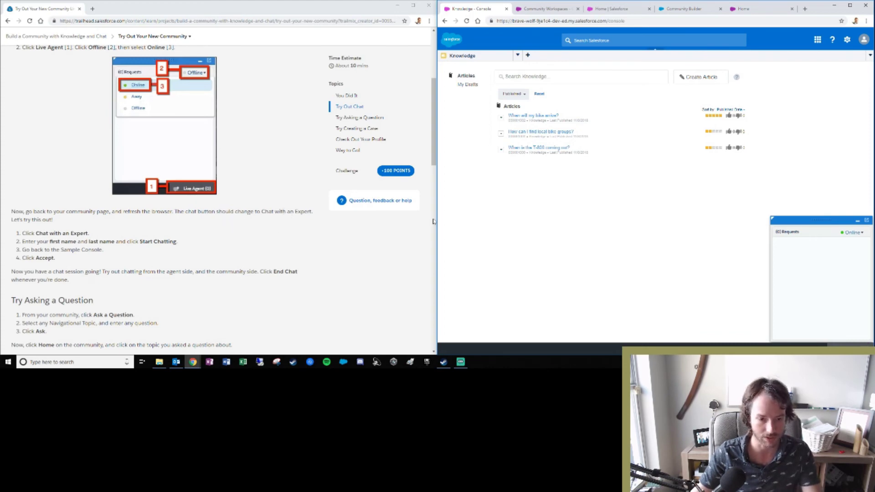
click(747, 9)
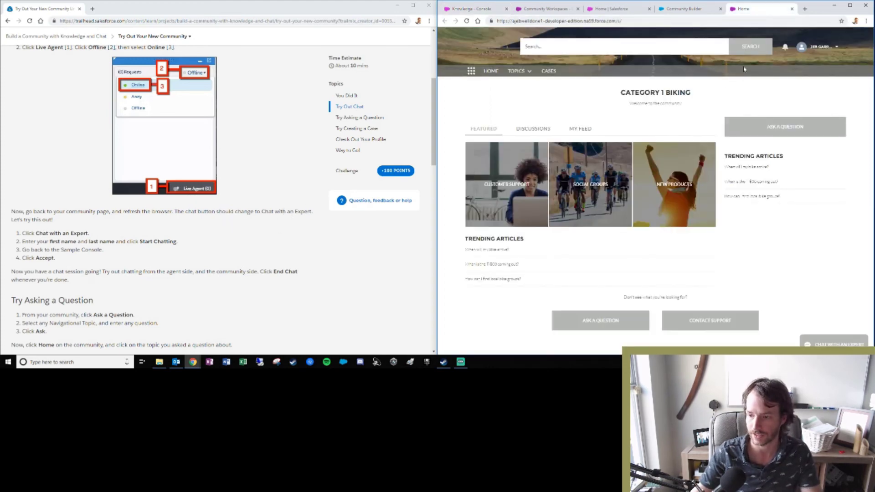
click(634, 22)
click(640, 20)
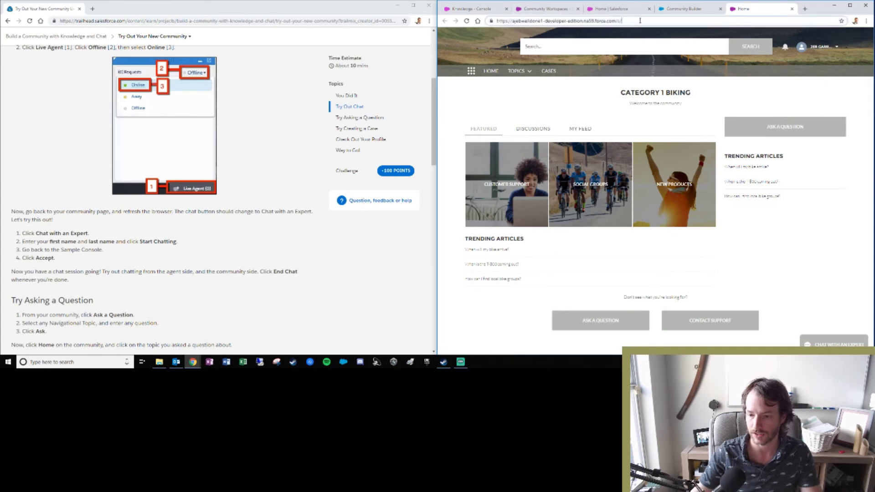
click(466, 21)
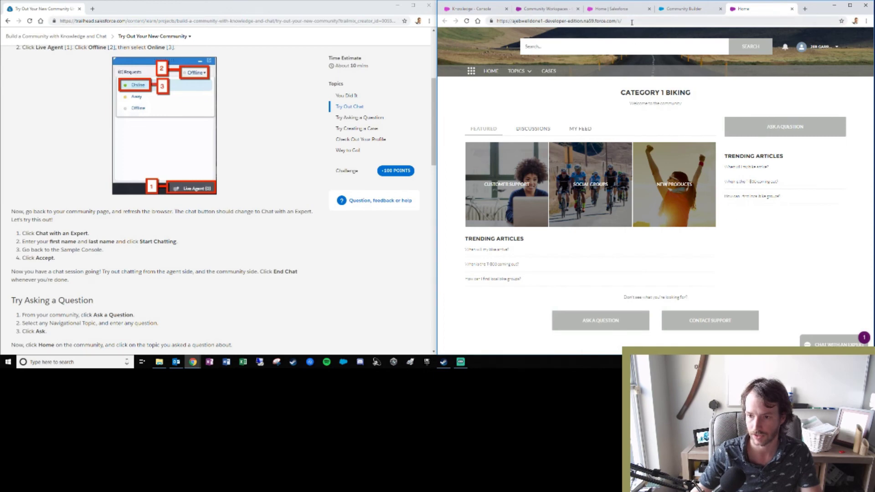
drag(632, 22, 617, 23)
key(BackSpace)
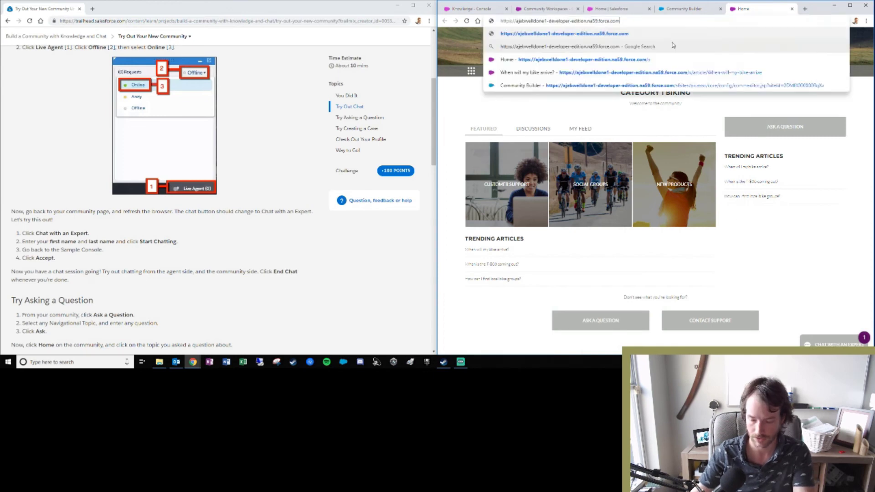
key(Return)
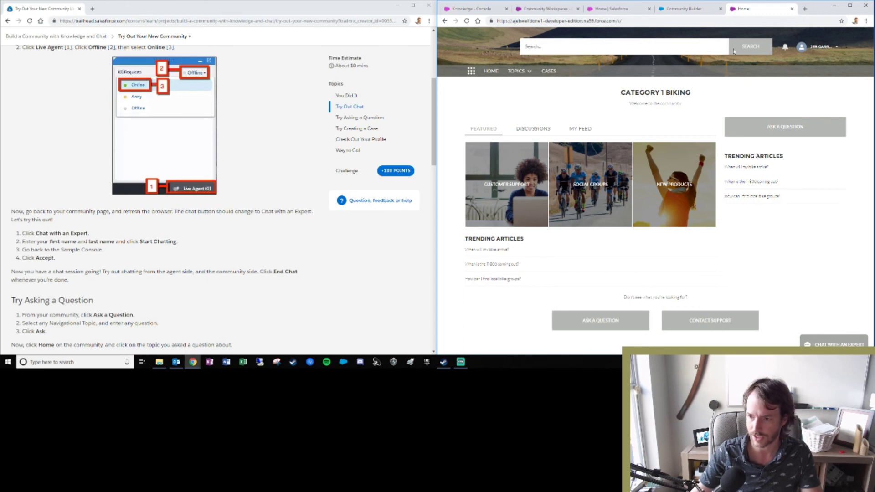
Step: Set the Live Agent status to Offline in the Sample Console and refresh the community home page
click(691, 9)
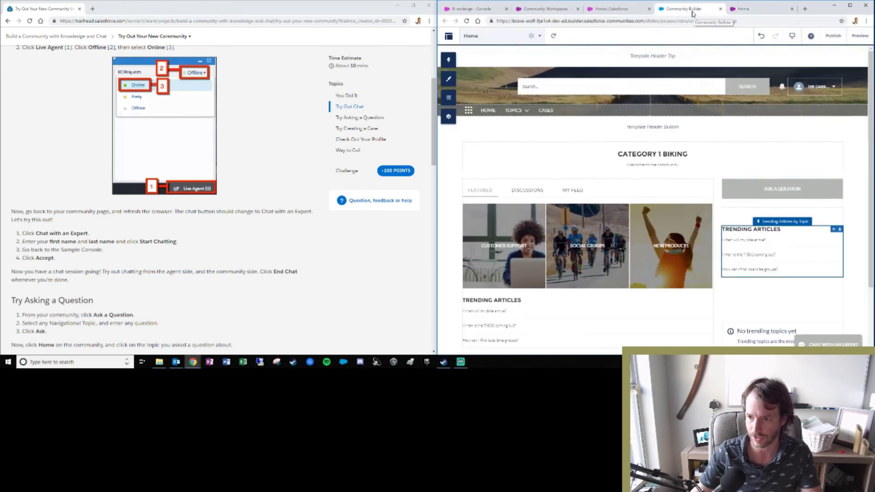
click(618, 10)
click(470, 8)
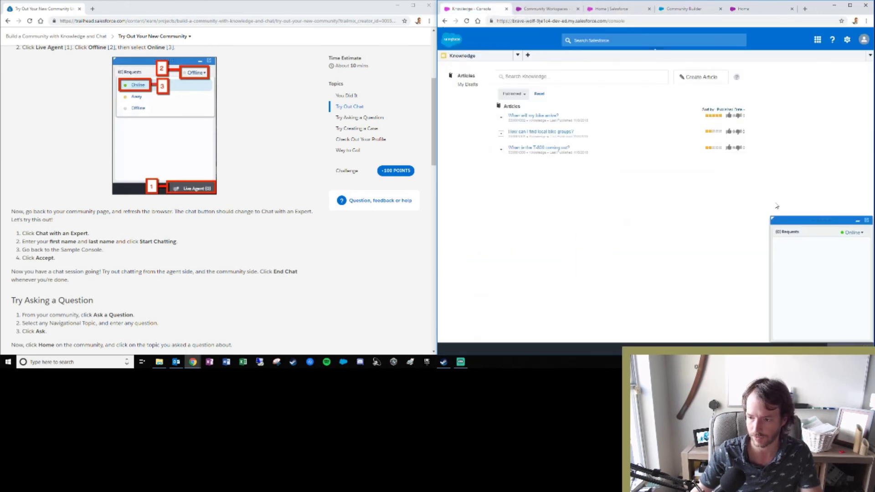
click(849, 235)
click(828, 270)
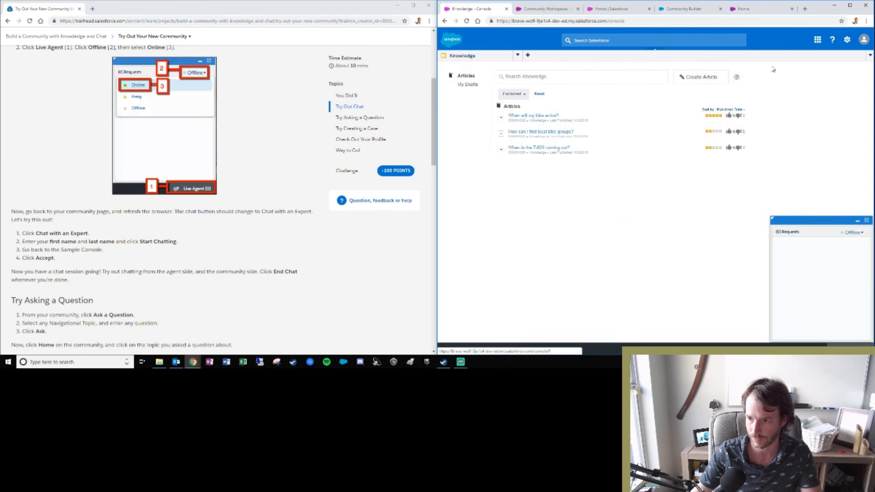
click(758, 10)
key(F5)
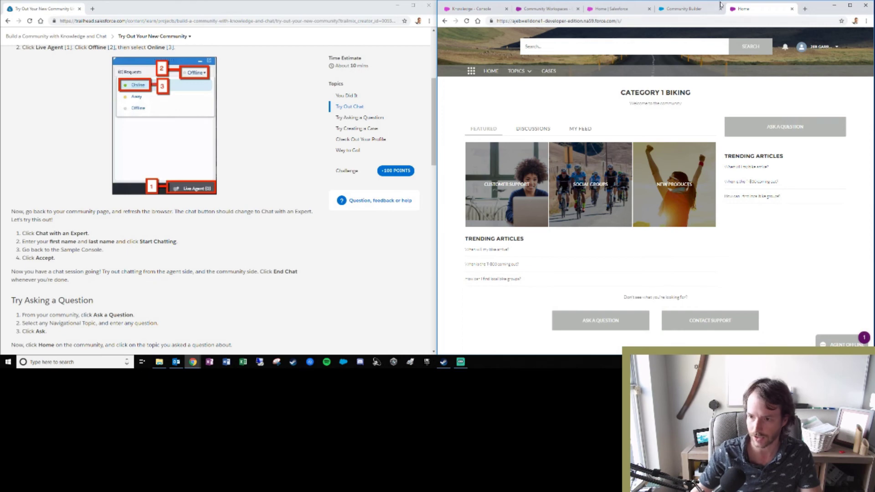
Step: Move the community page into the Trailhead window, set the Live Agent status to Online in the console and refresh the community
drag(746, 8, 116, 9)
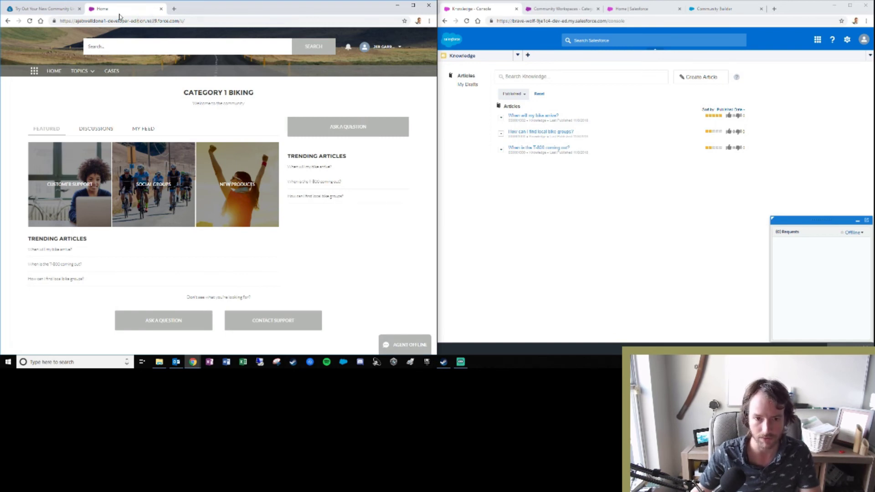
click(723, 9)
click(628, 9)
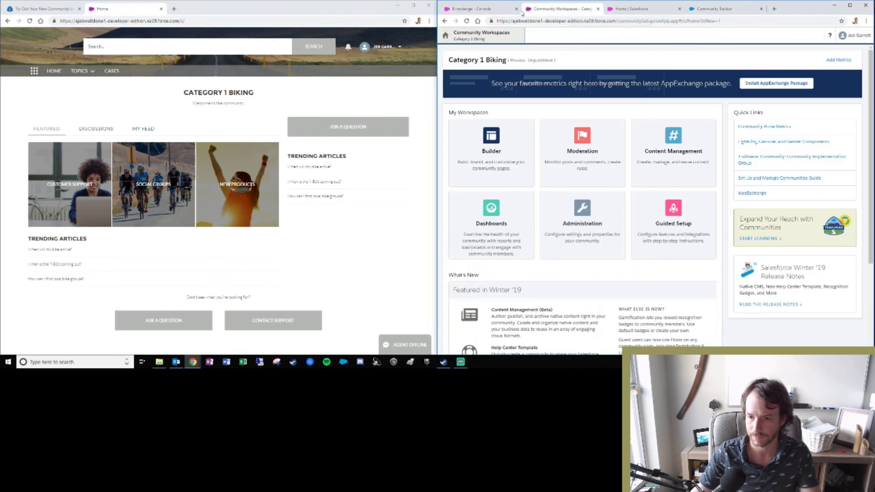
click(474, 8)
click(853, 233)
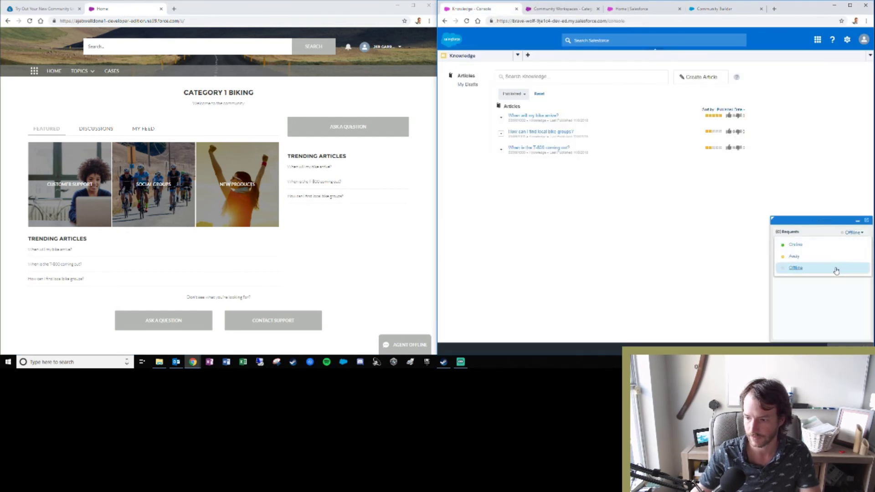
click(796, 245)
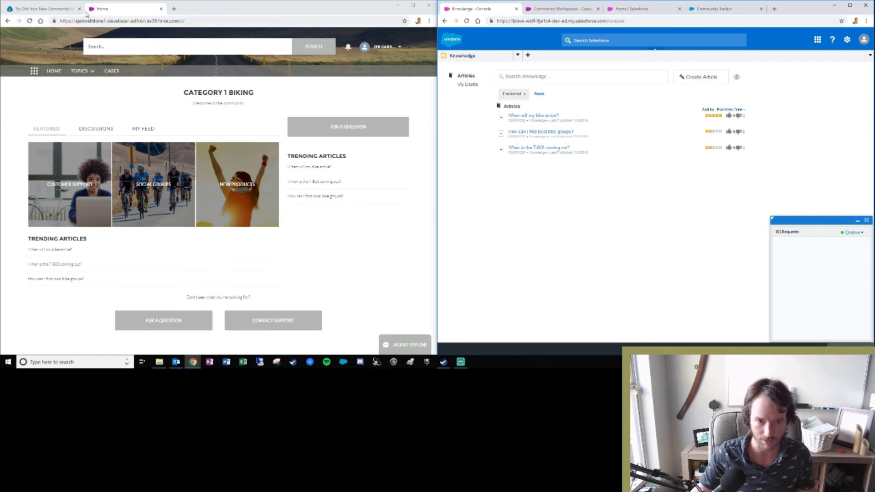
click(28, 22)
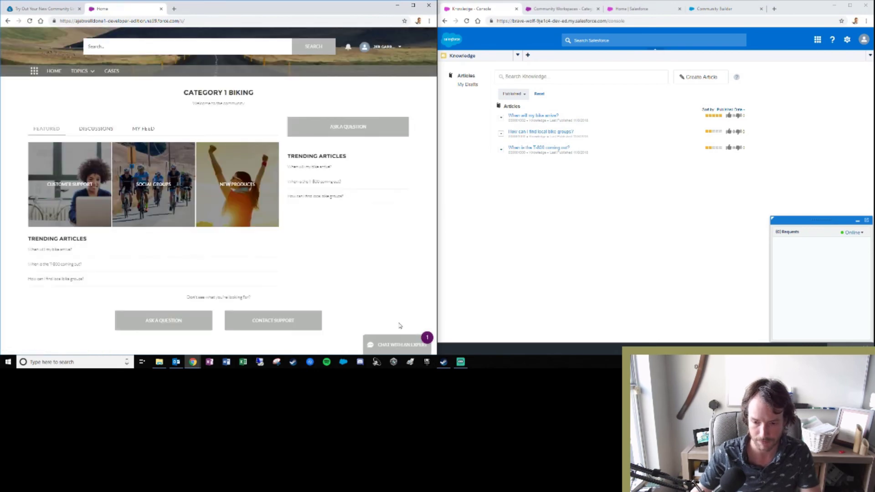
Step: Return the community page to the playground window and start a Chat with an Expert session using the prefilled contact details and blank subject
drag(103, 9, 757, 9)
click(823, 345)
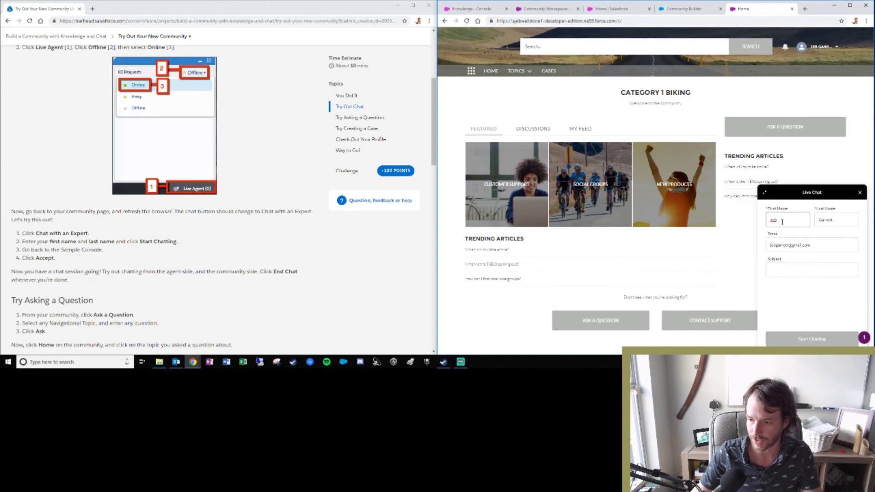
click(828, 219)
key(Tab)
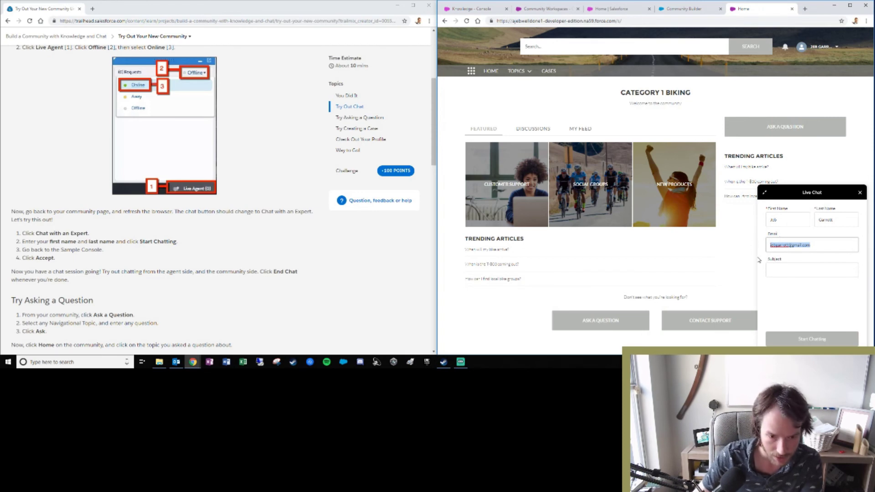
click(804, 272)
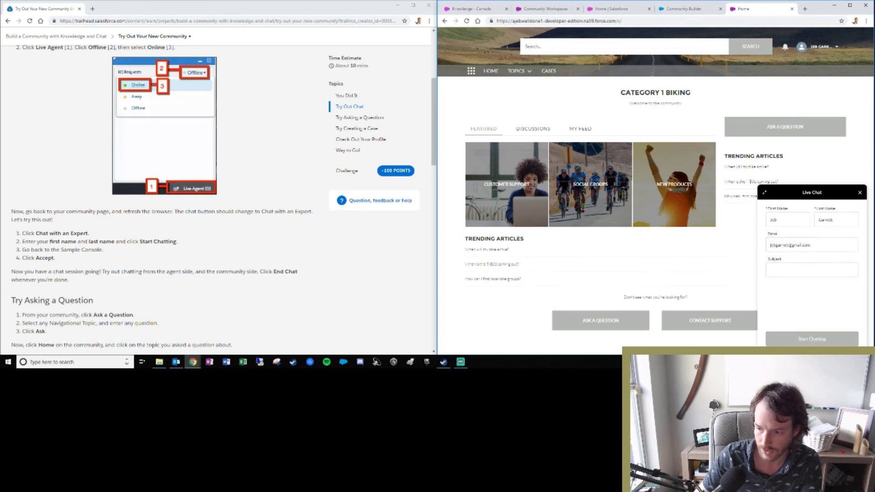
click(805, 340)
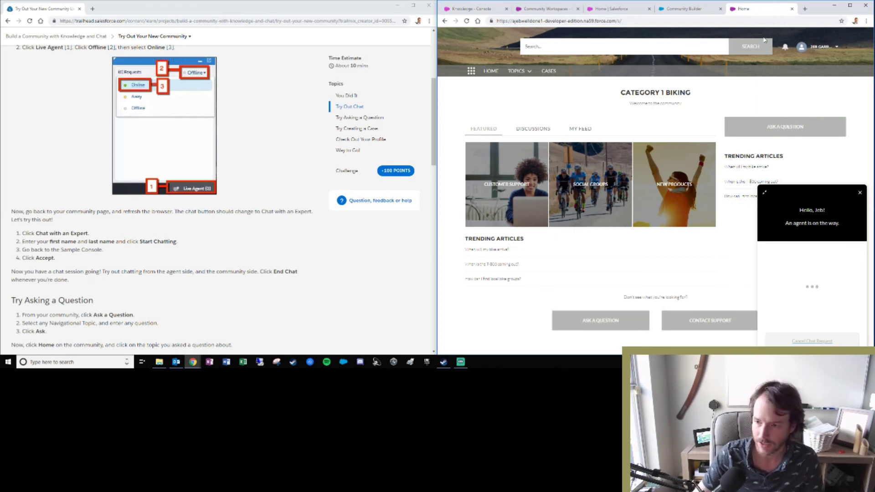
Step: Place the community page beside the Sample Console and accept the incoming Web Support Chat request
drag(753, 15, 262, 11)
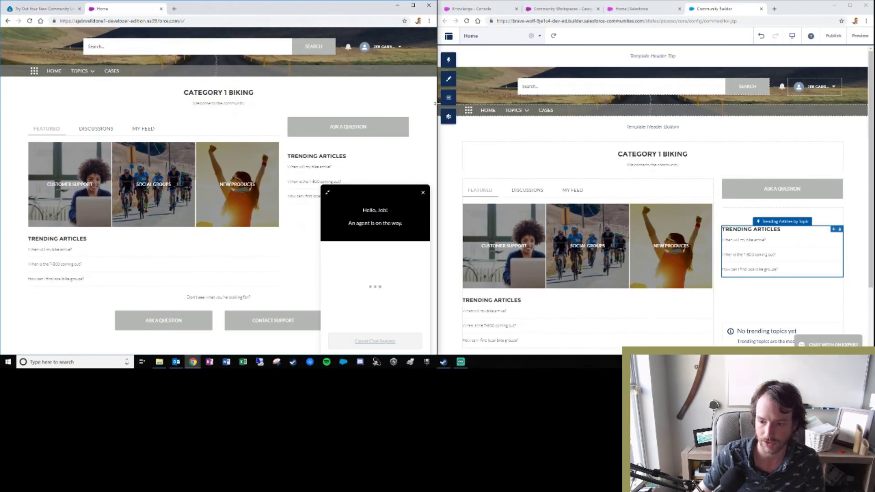
click(476, 10)
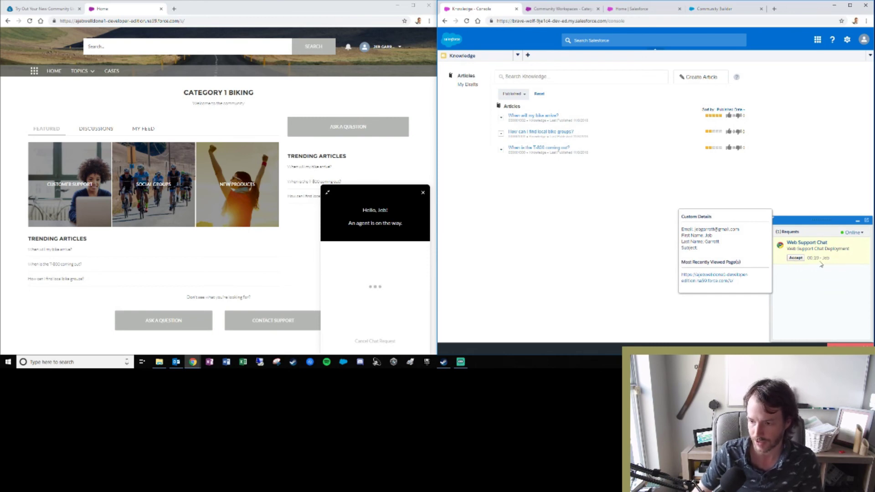
click(796, 258)
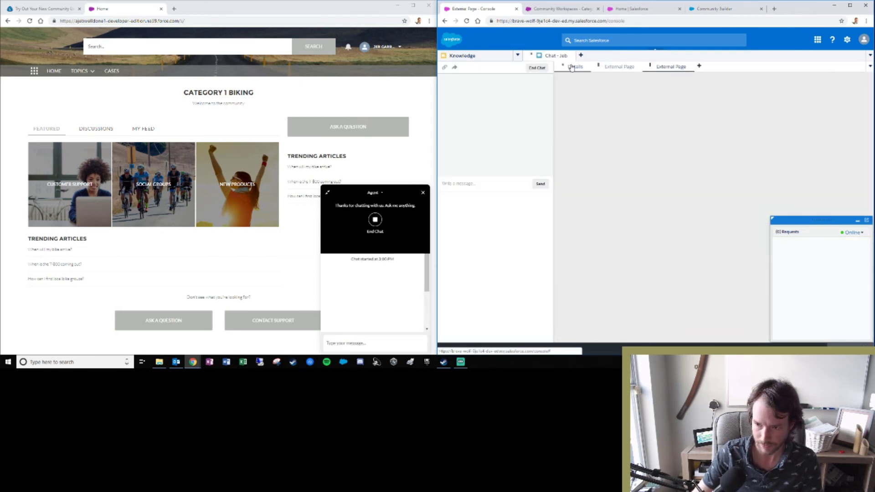
Step: Minimize the Live Agent requests box and view the chat's details, the customer's contact record and the New Case form
click(858, 221)
click(576, 67)
click(618, 67)
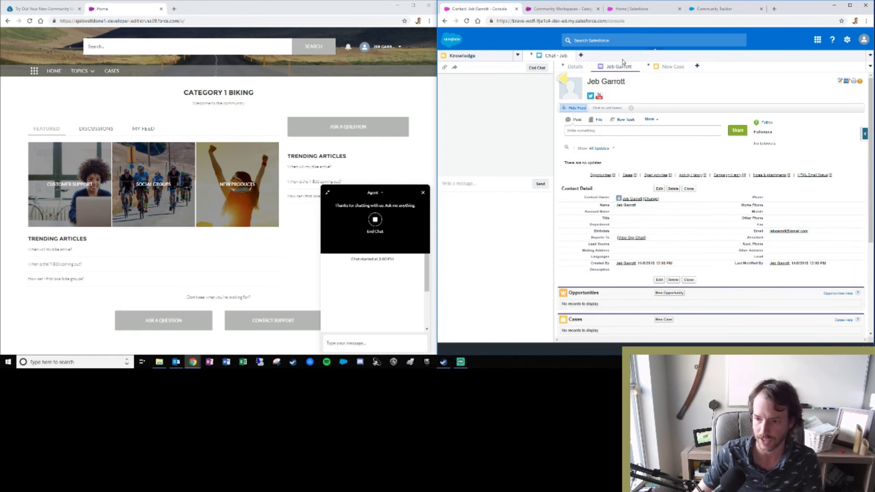
click(669, 68)
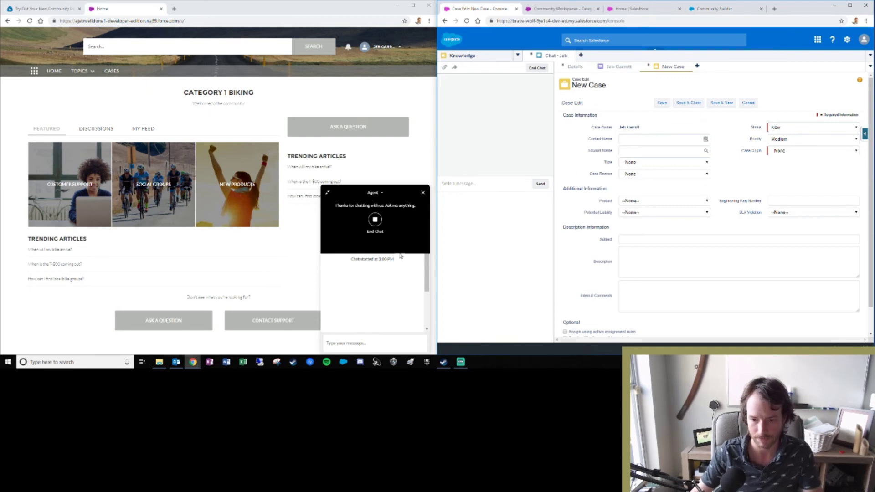
Step: Send the message "hi i'm your customer" from the community side of the chat
click(398, 299)
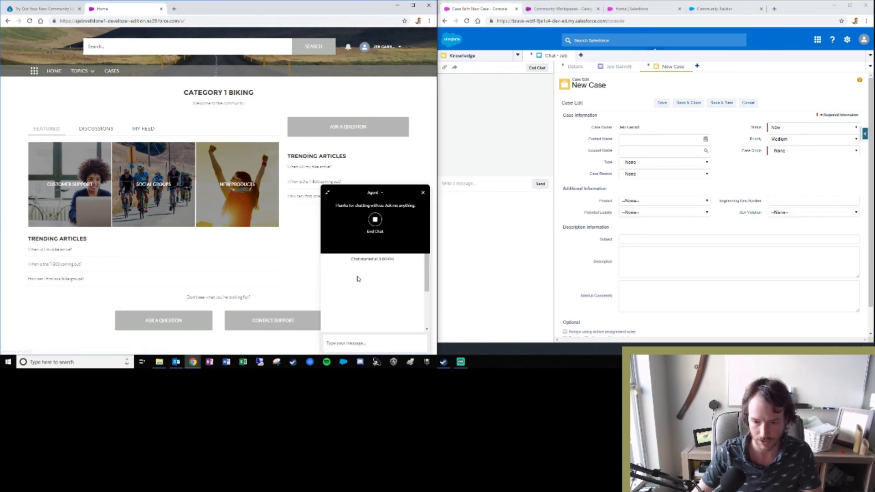
click(351, 344)
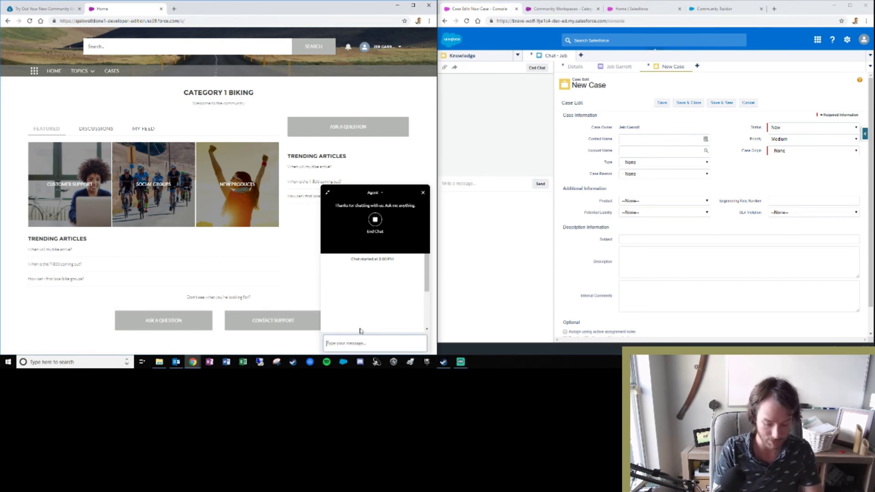
text(s)
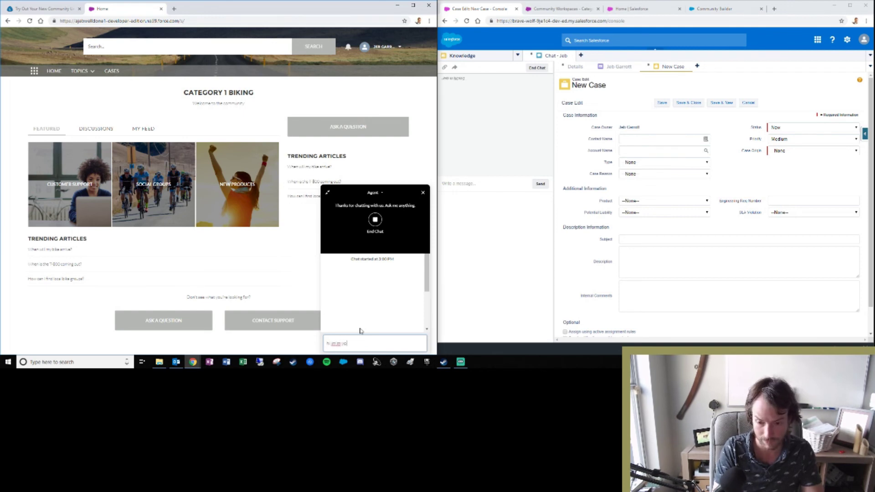
key(BackSpace)
key(BackSpace)
key(BackSpace)
key(BackSpace)
key(BackSpace)
key(BackSpace)
key(BackSpace)
key(BackSpace)
key(BackSpace)
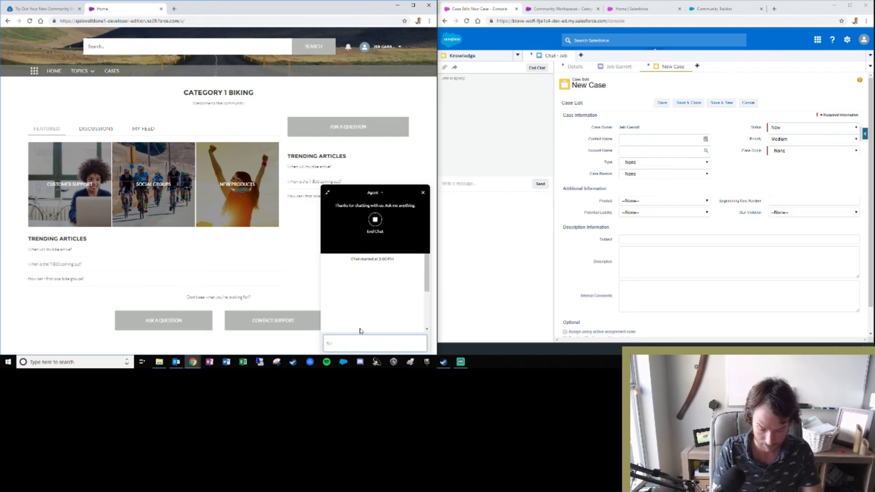
text(i'm your ca)
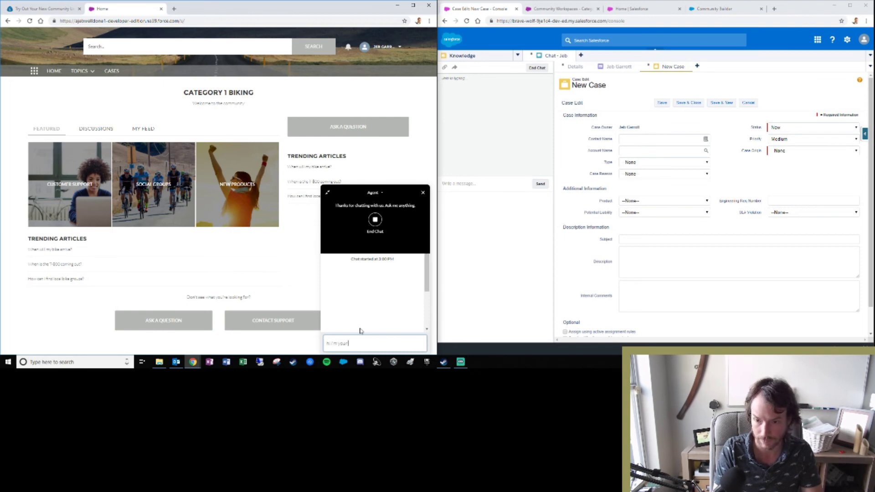
text(er)
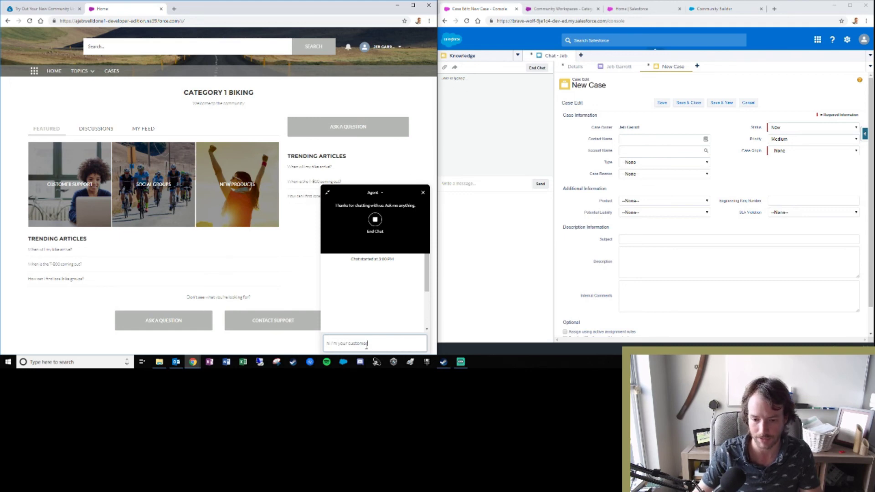
key(Return)
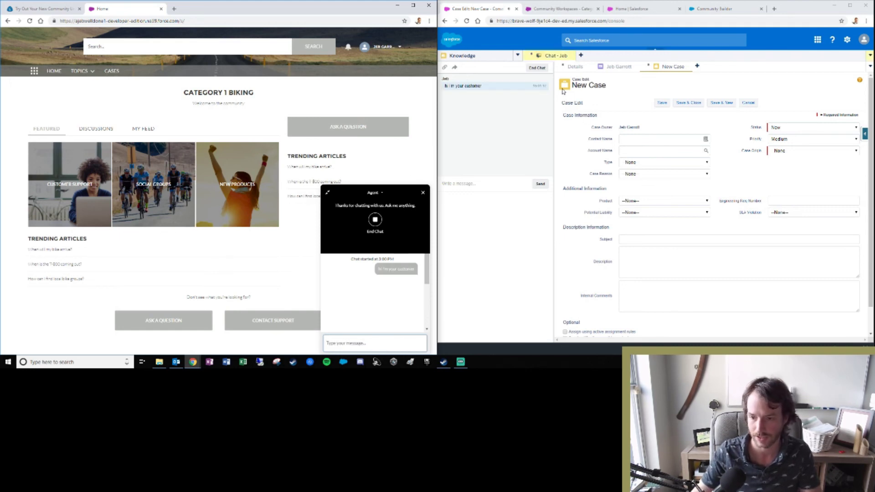
Step: Reply to the customer with the message "thanks for chatting" from the Sample Console side of the chat
click(491, 192)
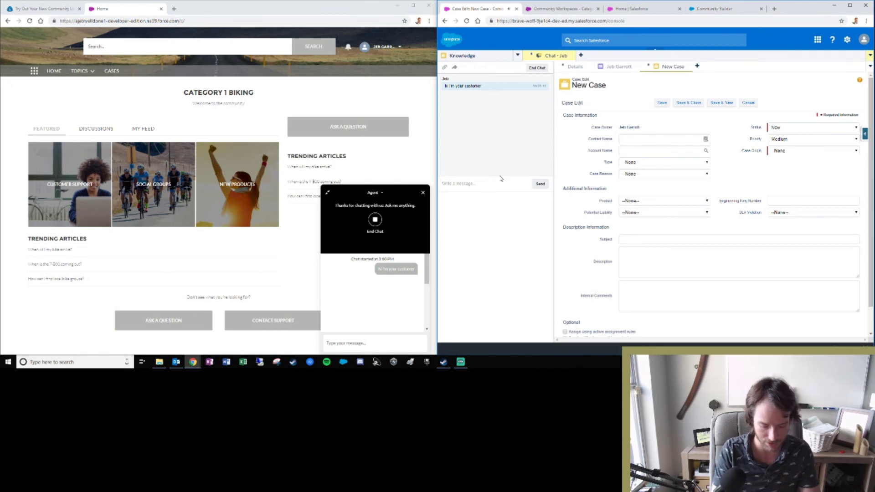
click(502, 178)
text(thanks for)
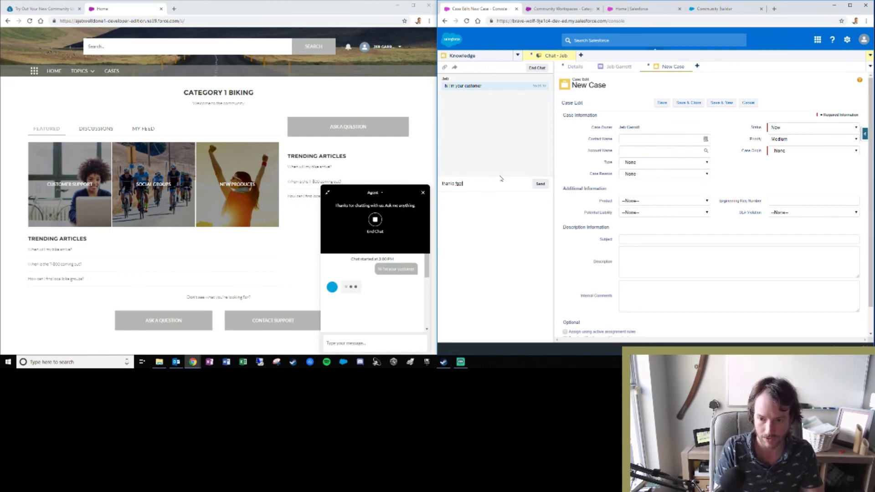
text( chat)
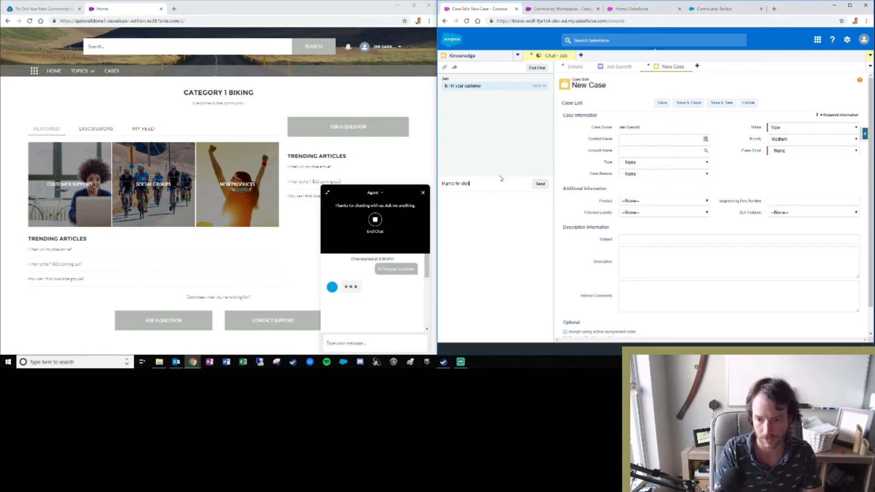
text(ting)
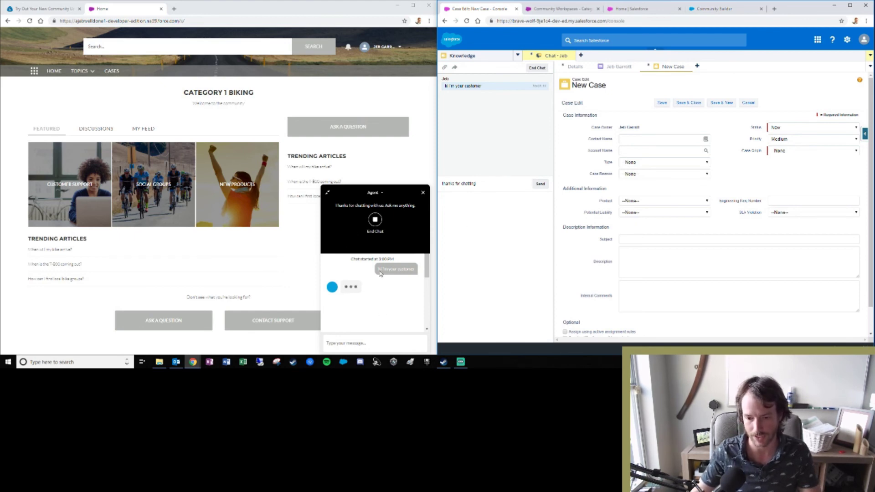
click(540, 185)
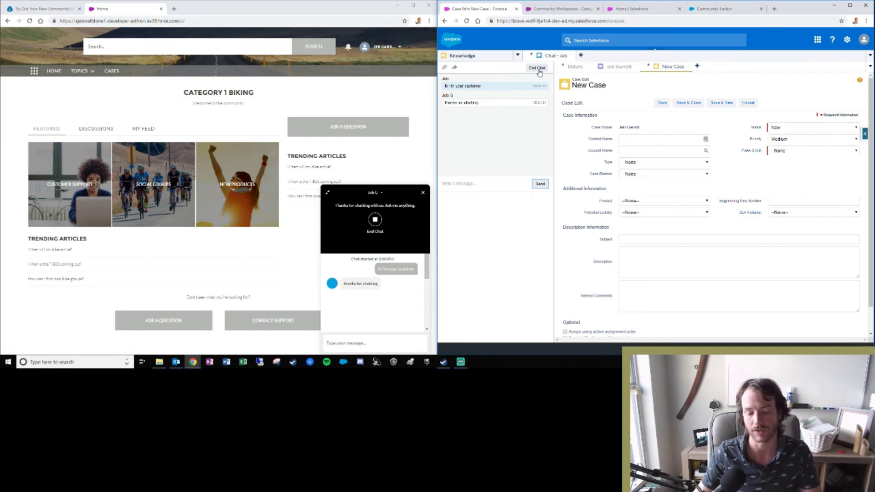
Step: End the chat session from the community side, confirm it, and close the chat window
click(374, 235)
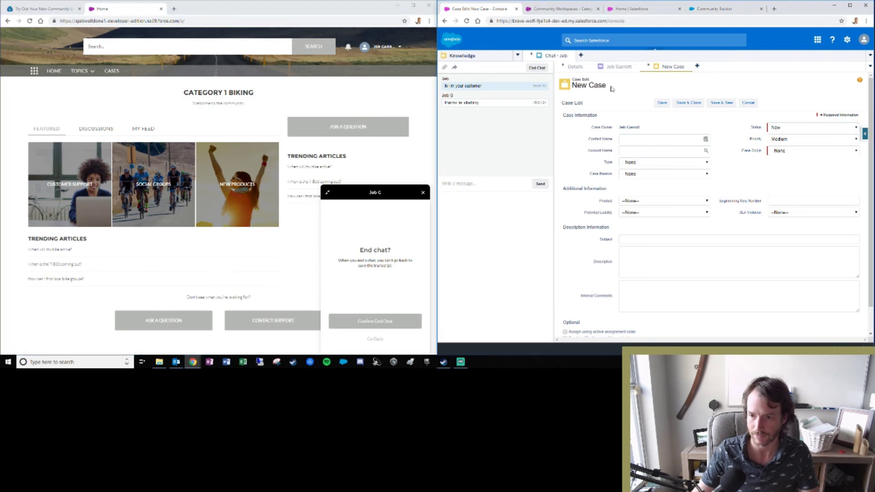
click(365, 322)
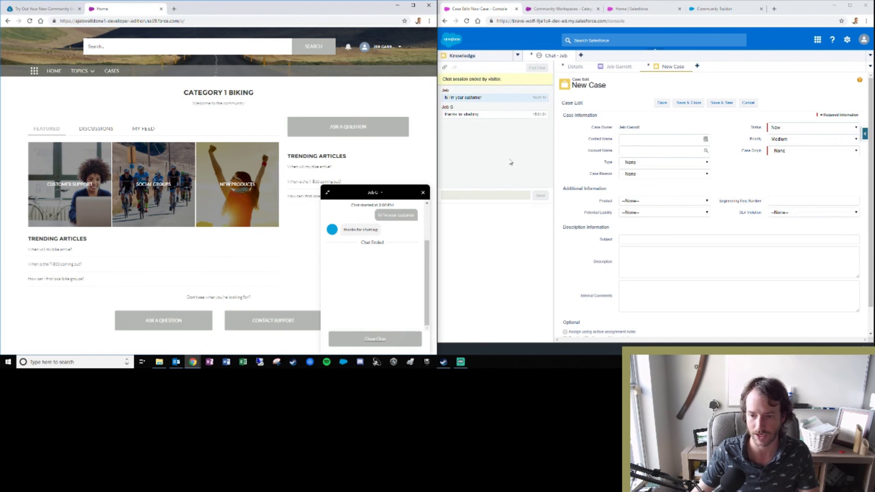
drag(455, 79, 509, 120)
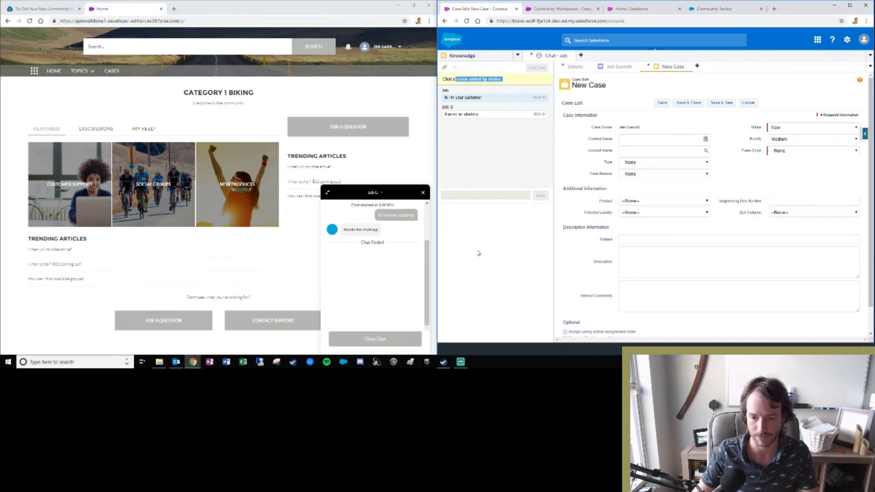
click(384, 339)
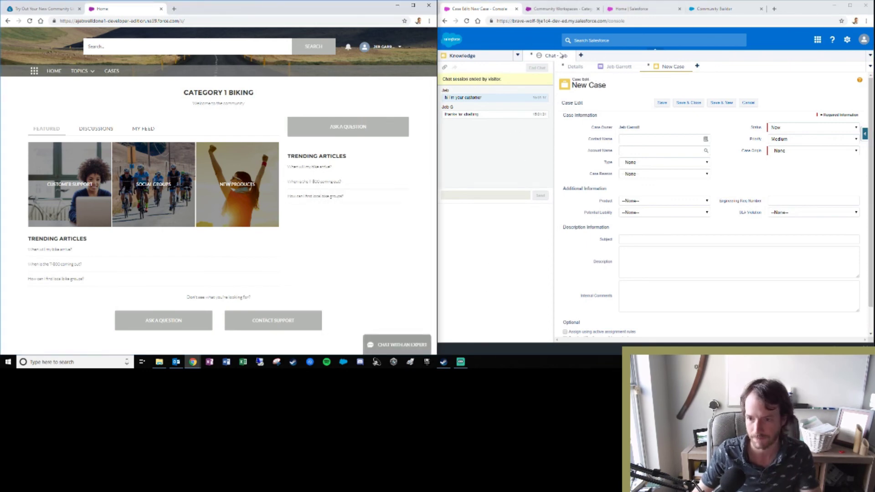
Step: Close the ended chat in the Sample Console without saving the New Case changes
click(575, 55)
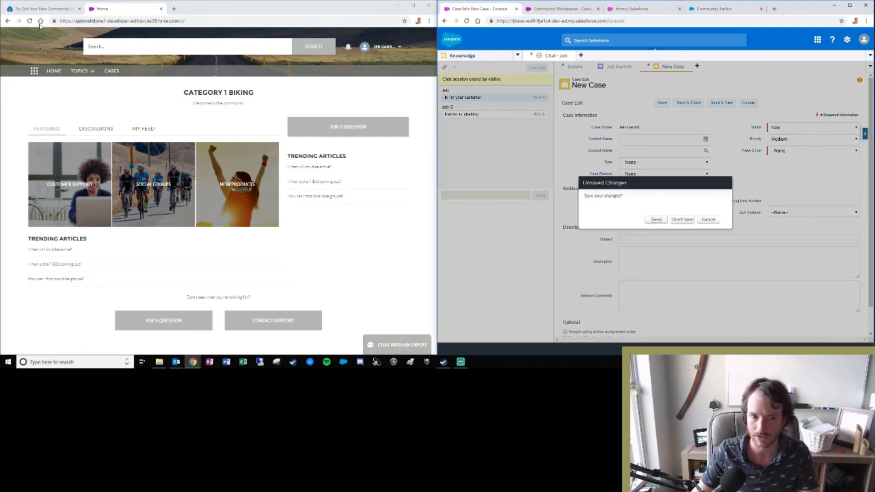
click(73, 10)
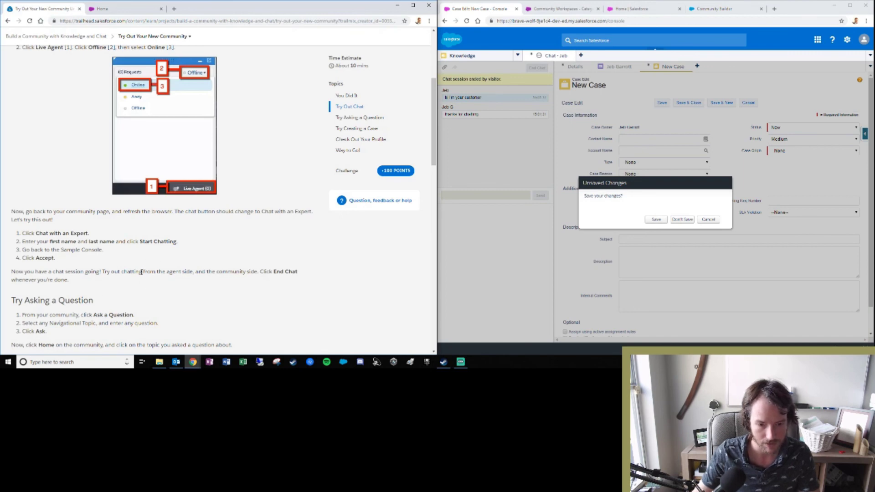
click(103, 9)
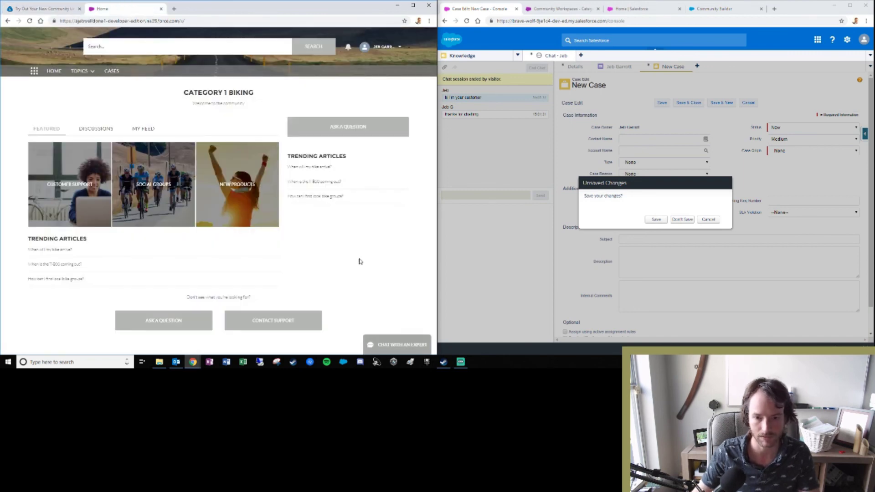
click(683, 220)
Step: Bring up Trailhead's Try Asking a Question instructions and move the community page into the playground window beside them
click(43, 8)
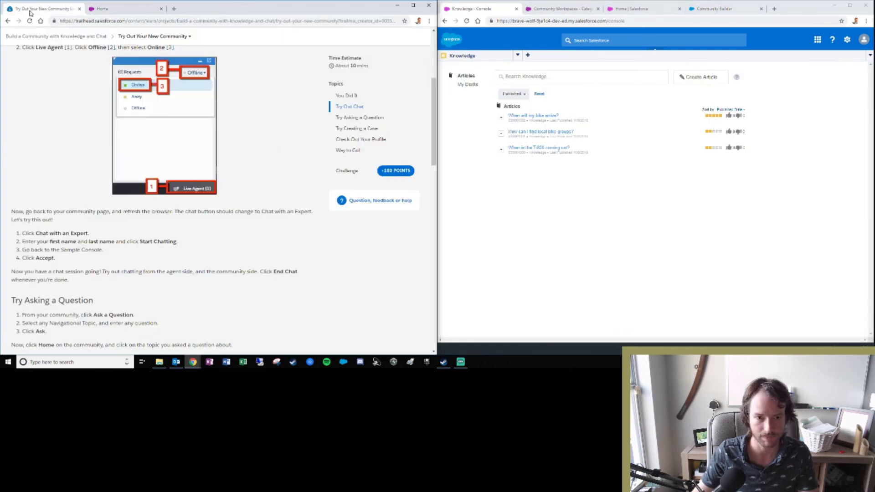
scroll(95, 257, down, 3)
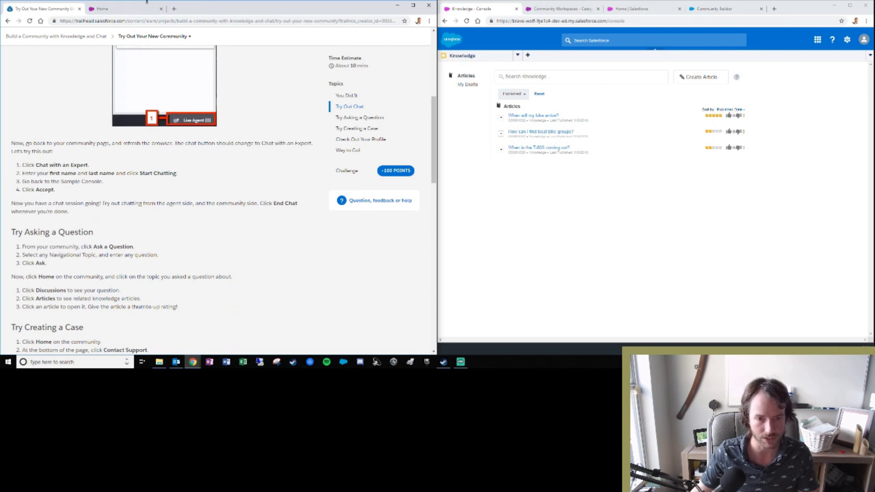
drag(112, 9, 781, 13)
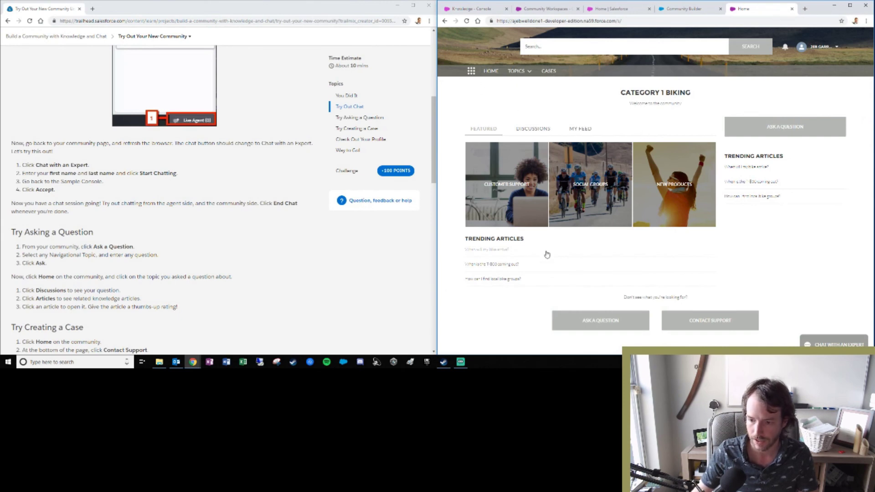
Step: Ask the community question "How long does it take new products to be developed?" under the New Products topic
click(605, 324)
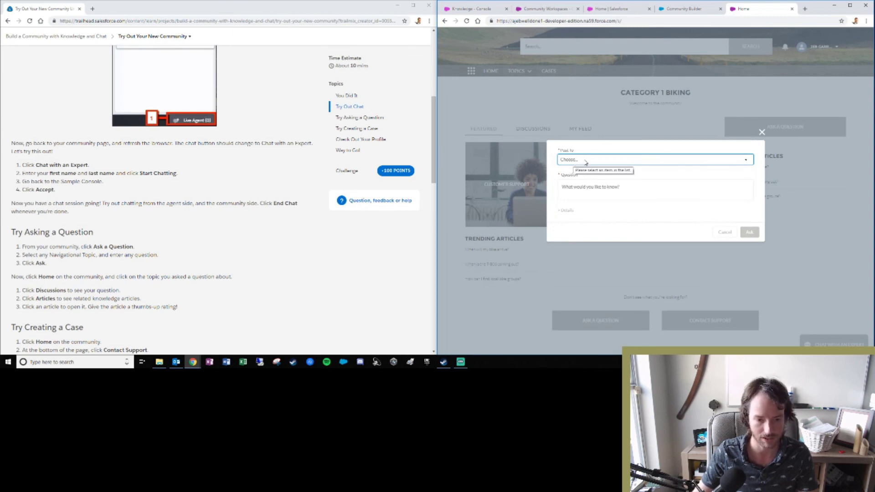
click(594, 161)
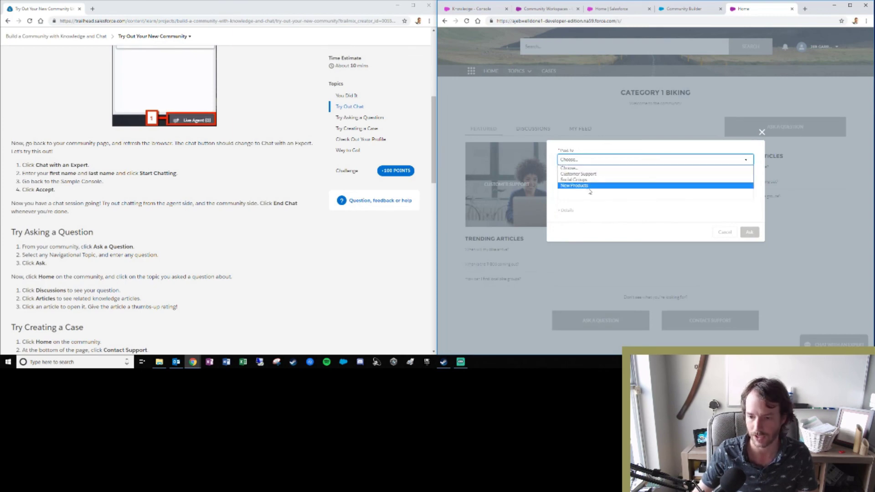
click(594, 186)
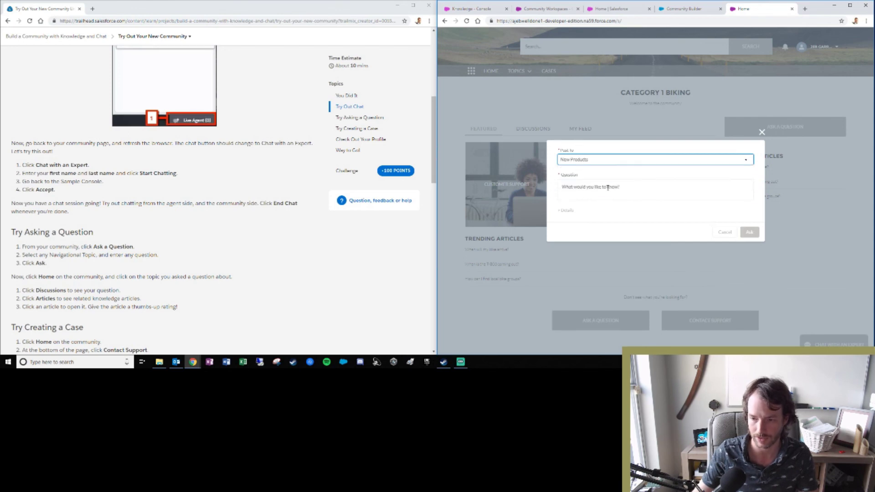
click(671, 195)
text(Wh)
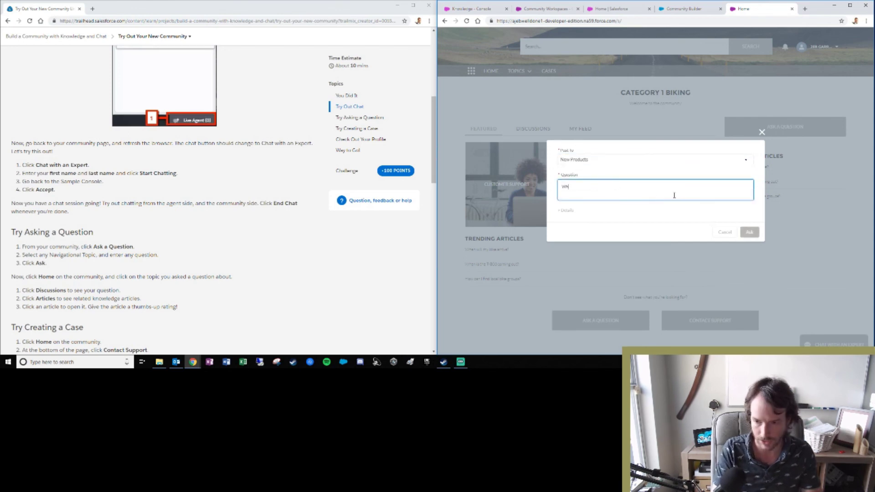
key(BackSpace)
text(How)
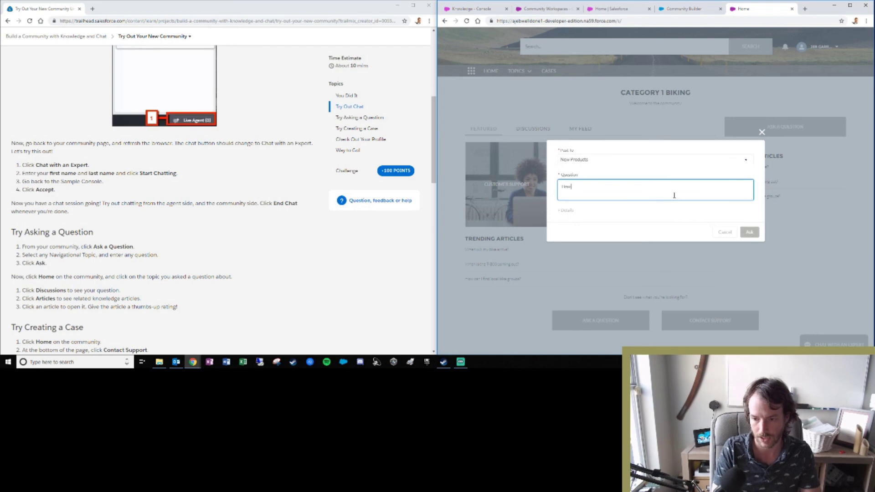
text( isng dfoes )
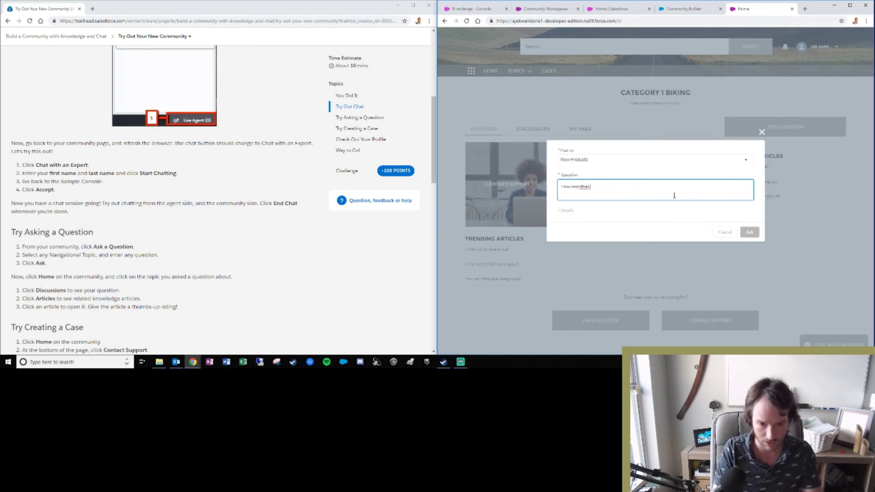
text(it t)
key(BackSpace)
key(BackSpace)
key(BackSpace)
key(BackSpace)
key(BackSpace)
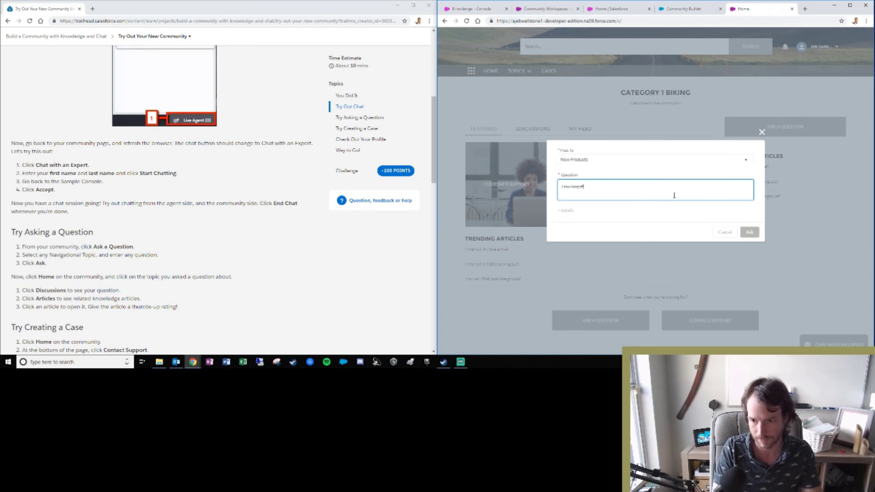
text(oes it take new p)
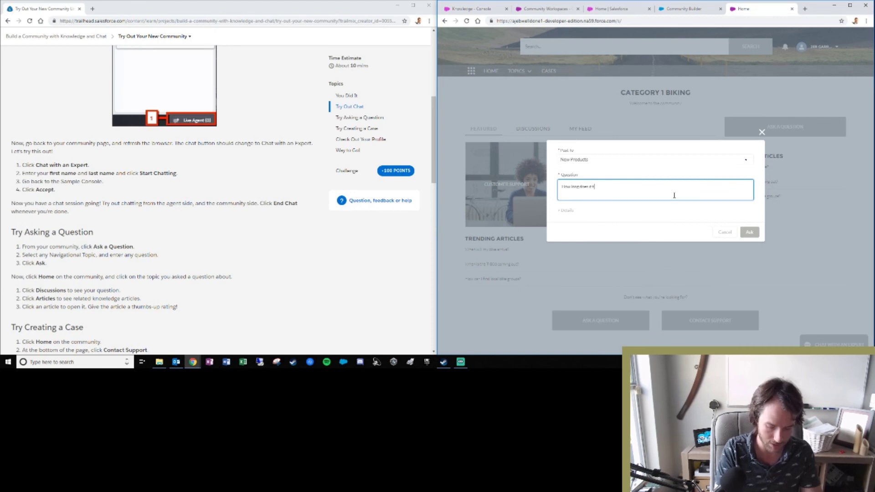
text(r)
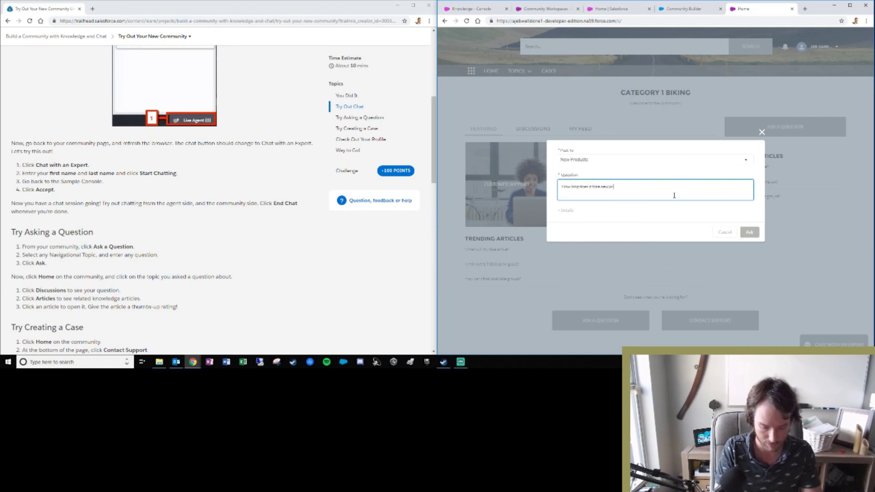
text(oducts to be )
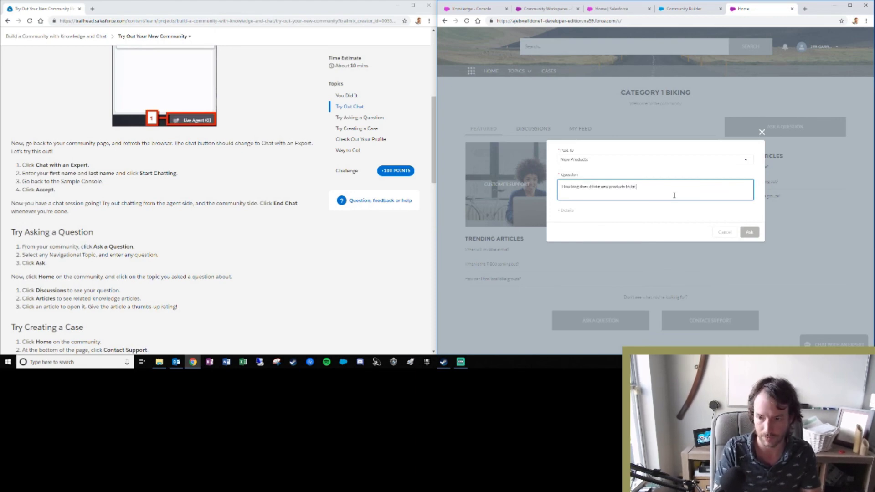
text(de)
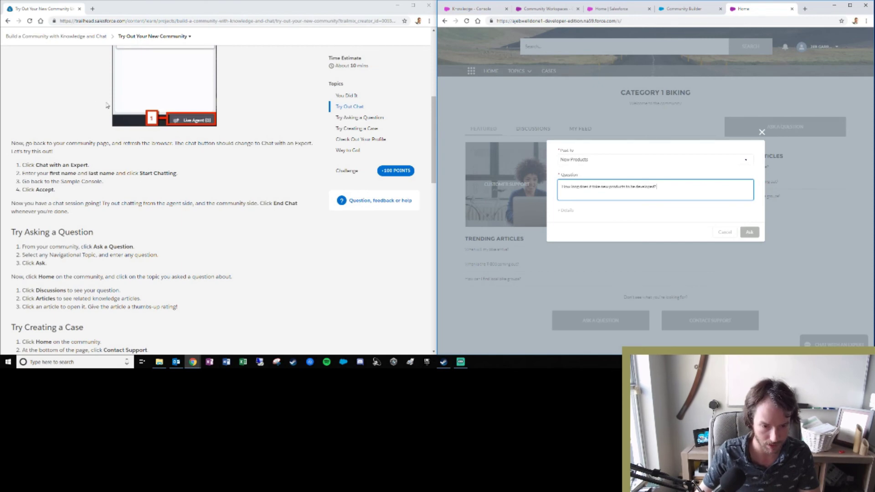
click(749, 233)
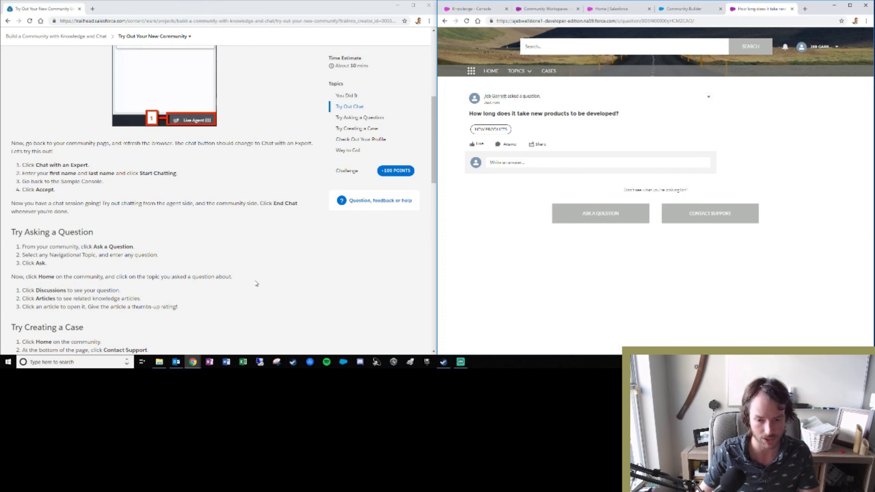
Step: Open the New Products topic from the community home and give its article "When is the T-800 coming out?" a thumbs-up
click(491, 72)
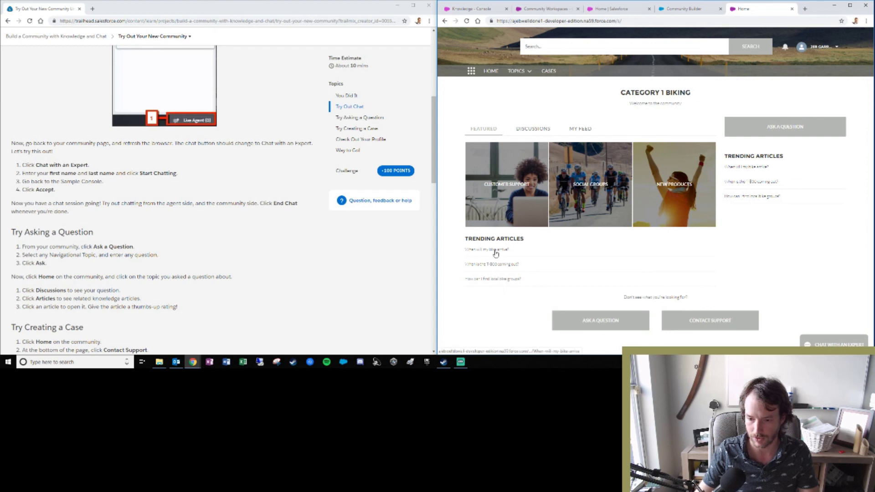
click(678, 186)
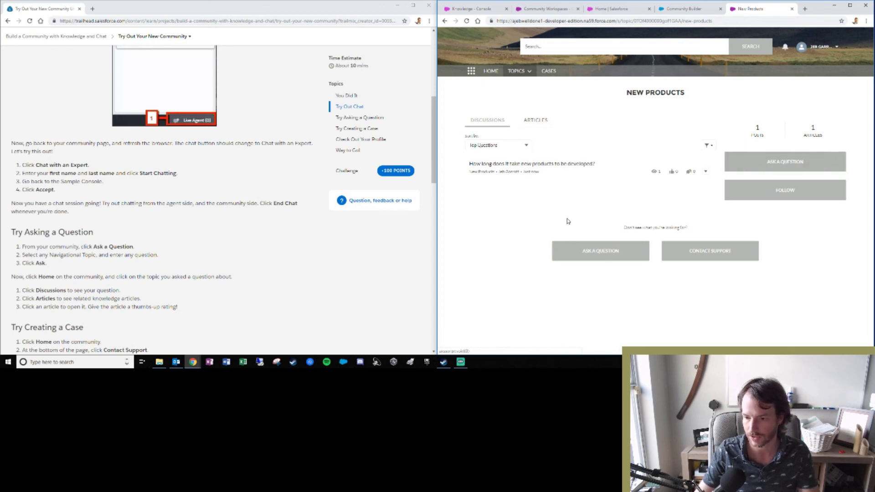
click(532, 120)
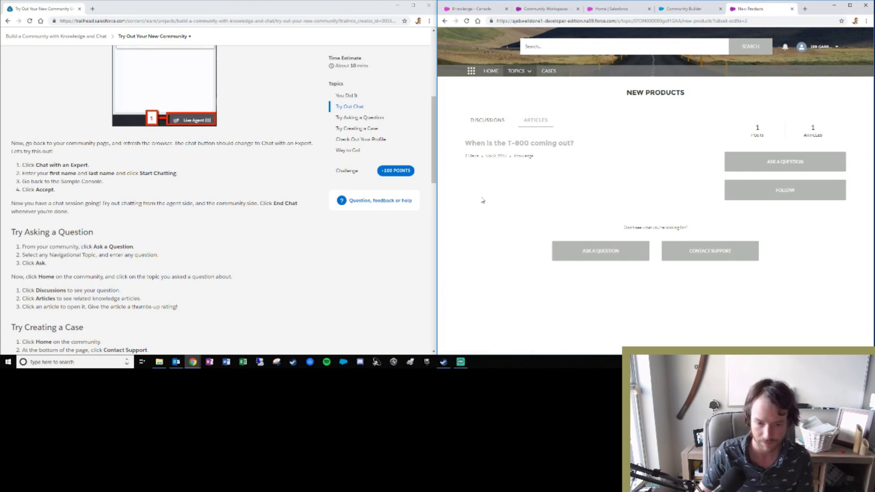
click(536, 146)
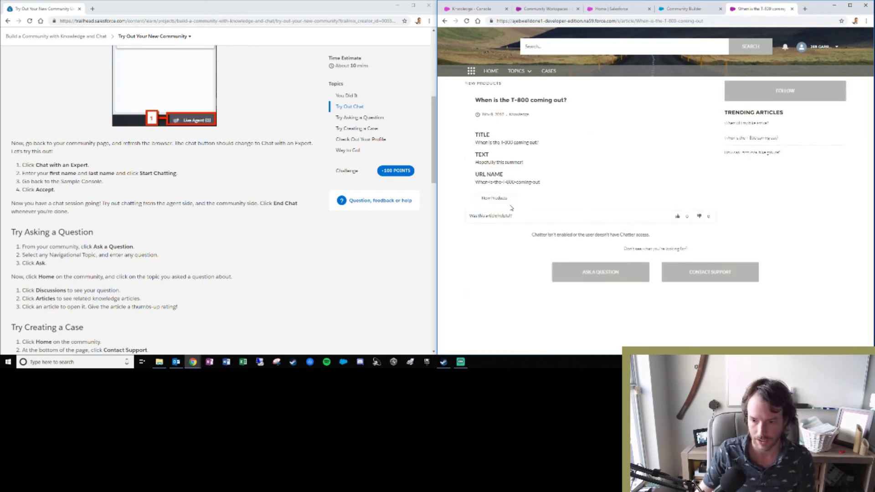
click(678, 217)
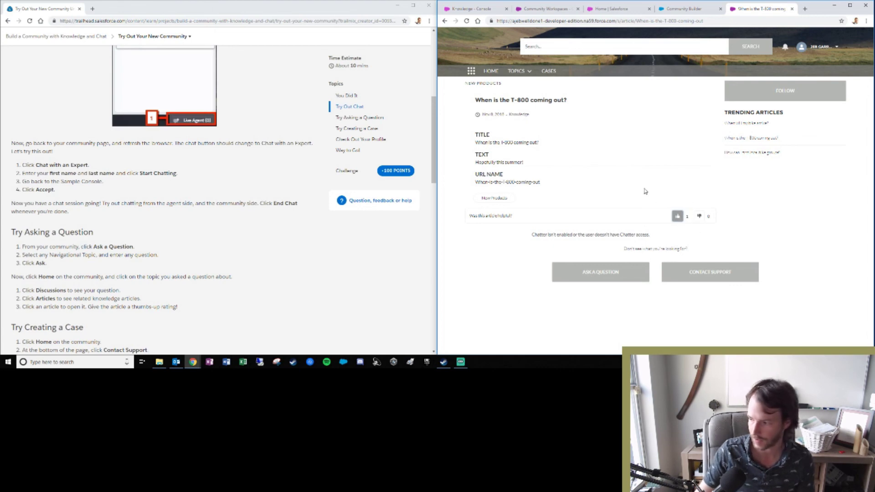
Step: Read Trailhead's Try Creating a Case instructions and return the community to its home page
scroll(177, 238, down, 3)
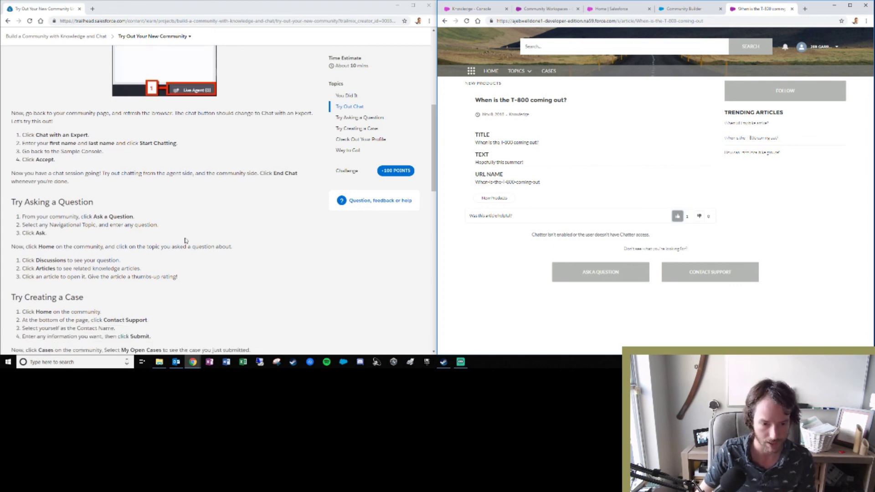
scroll(115, 169, down, 2)
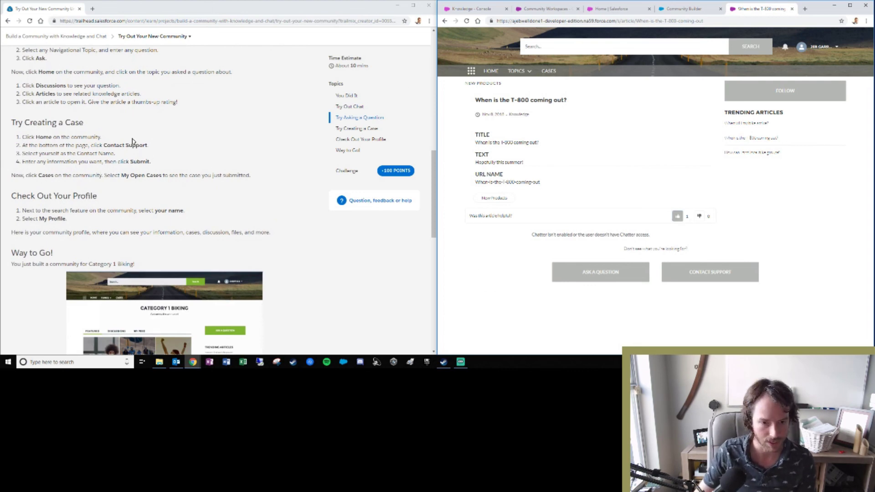
click(491, 71)
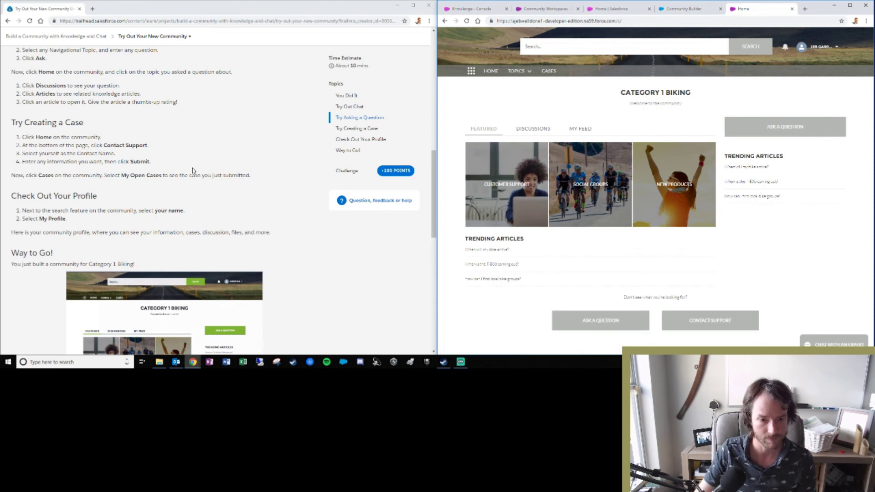
Step: Open the community's Contact Support form and select the account holder's own contact record as the Contact Name
click(728, 322)
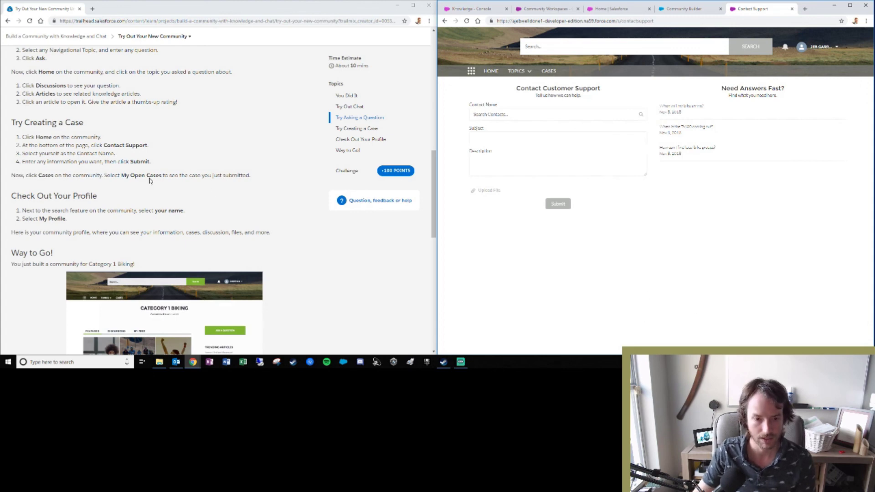
click(512, 114)
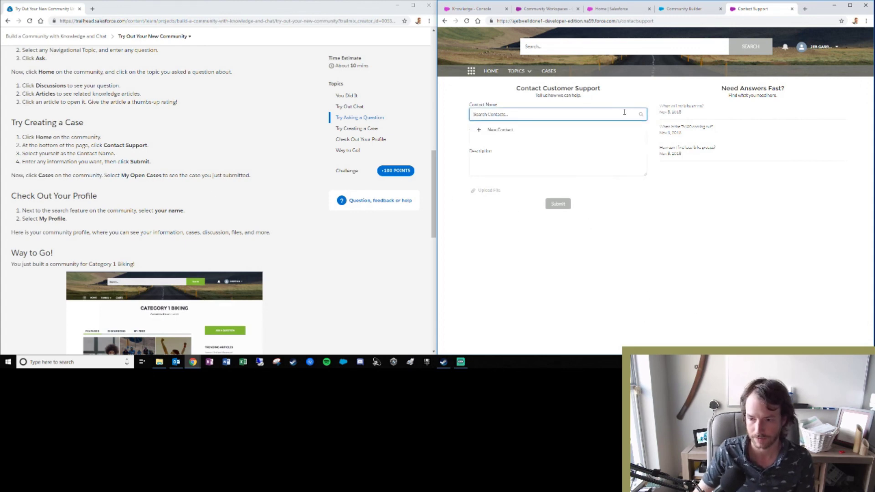
click(642, 115)
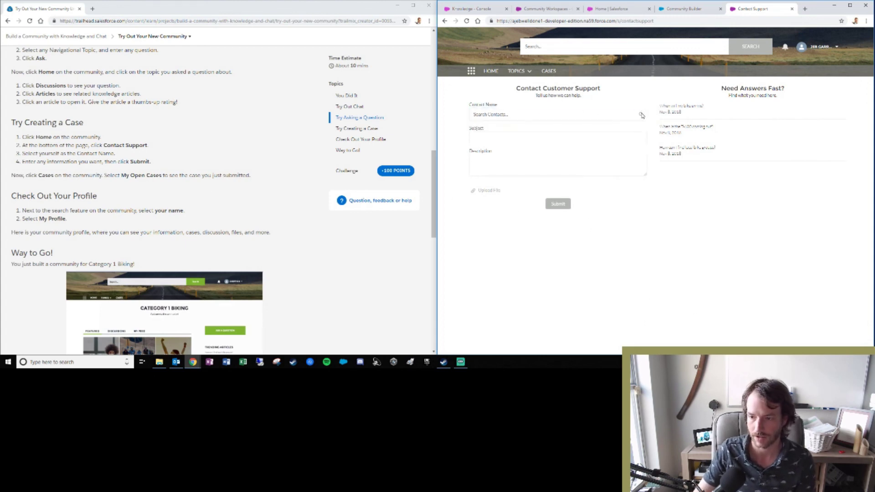
click(577, 116)
text(jeb)
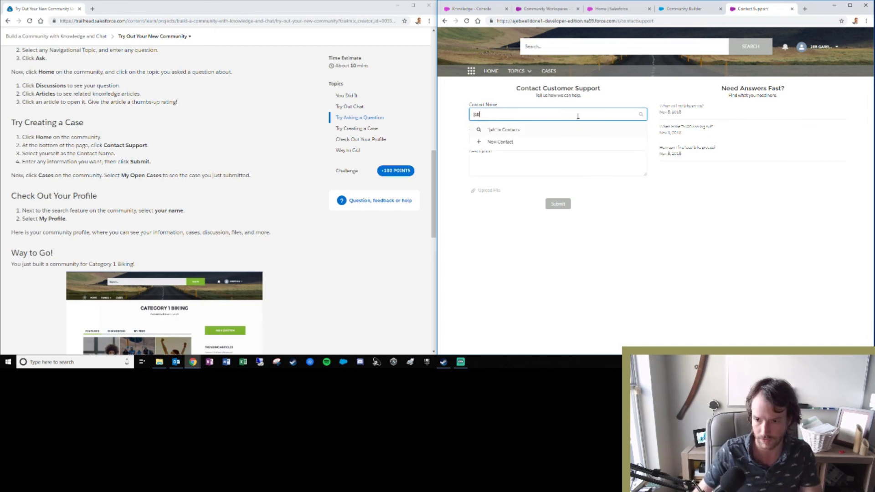
click(509, 144)
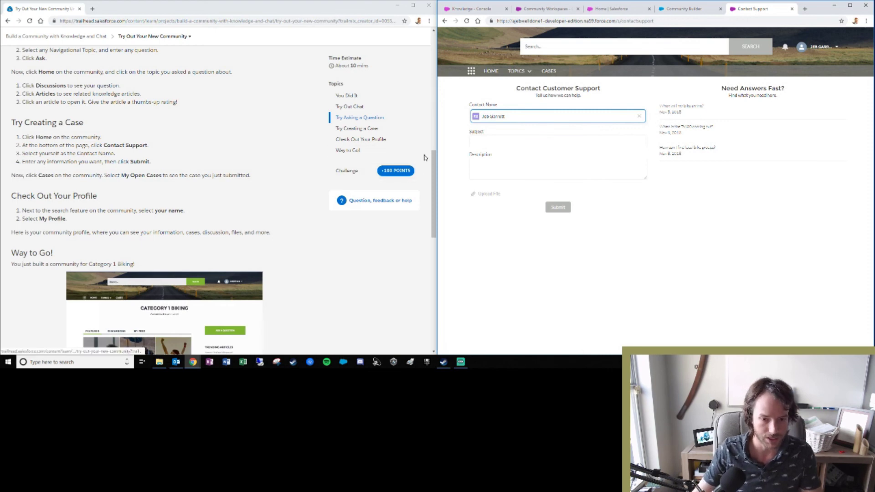
Step: Enter "Having issues with a product" as the subject of the support case
click(627, 143)
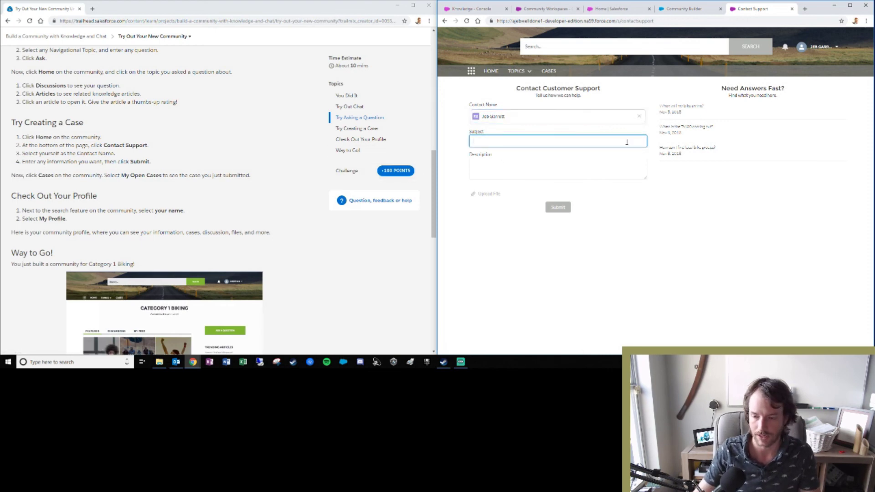
text(Ha)
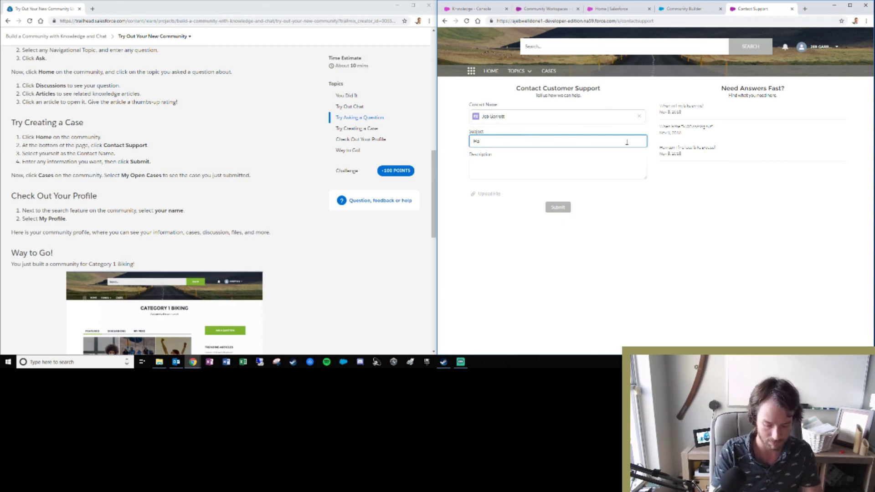
text(ve)
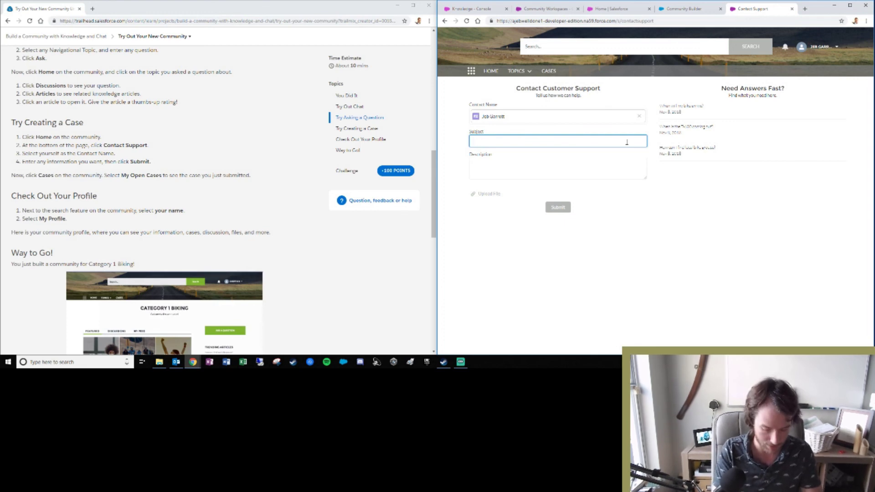
text(vin)
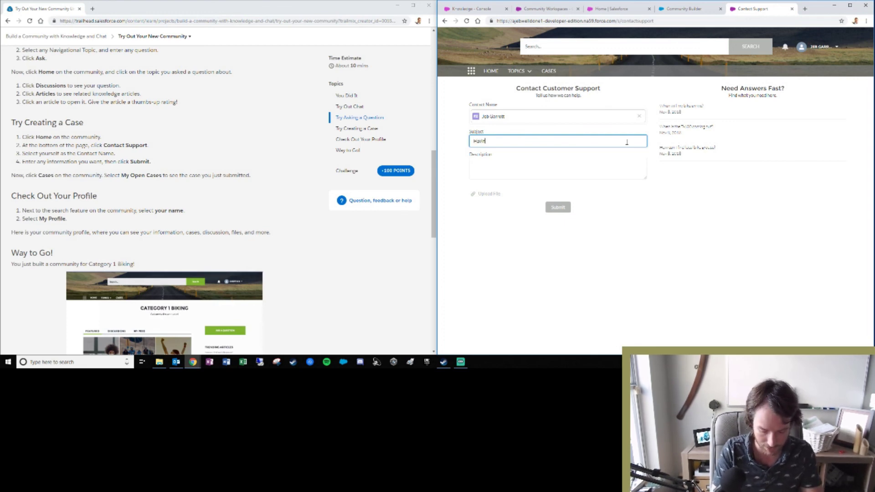
text(g issues with a product)
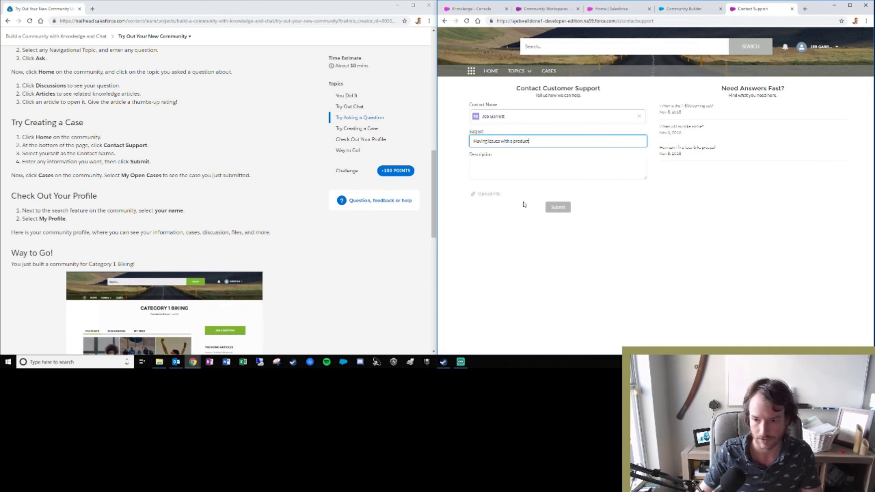
Step: Enter the description "The T 800 seems to be malfunctioning. How do I fix it?" and submit the support case
click(590, 160)
text(The T)
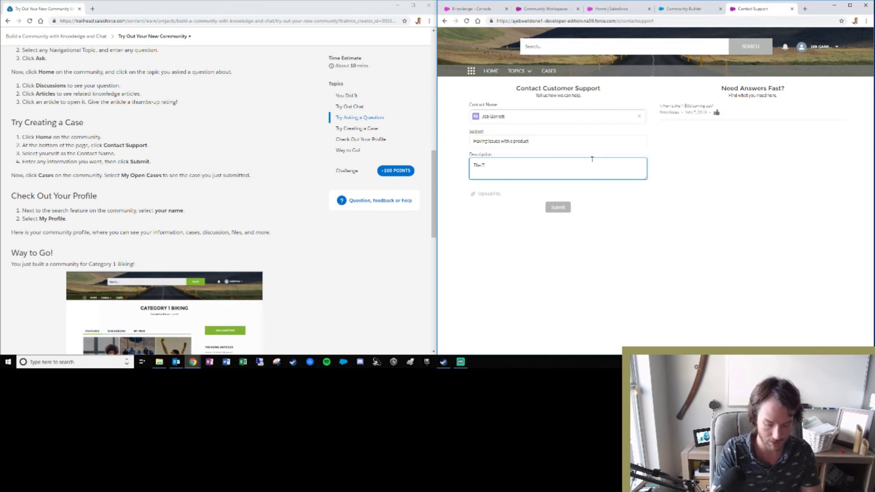
text( 800 s)
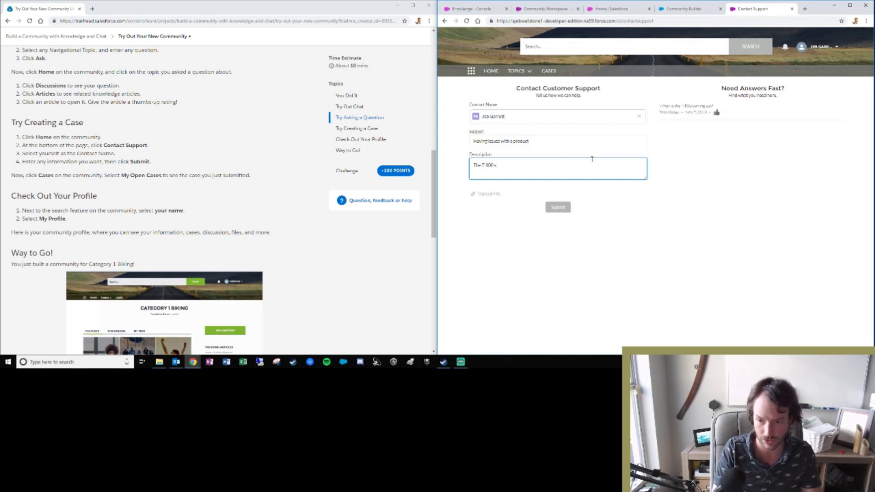
text(eems to be malfunc)
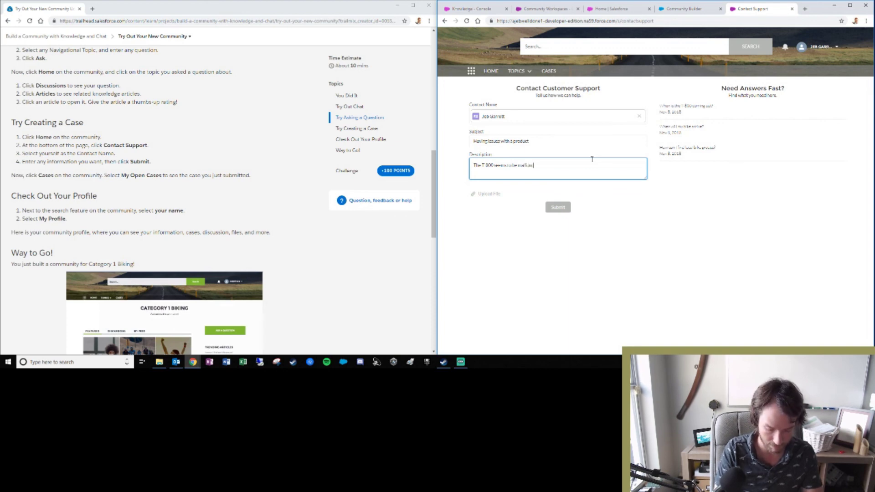
text(tioning)
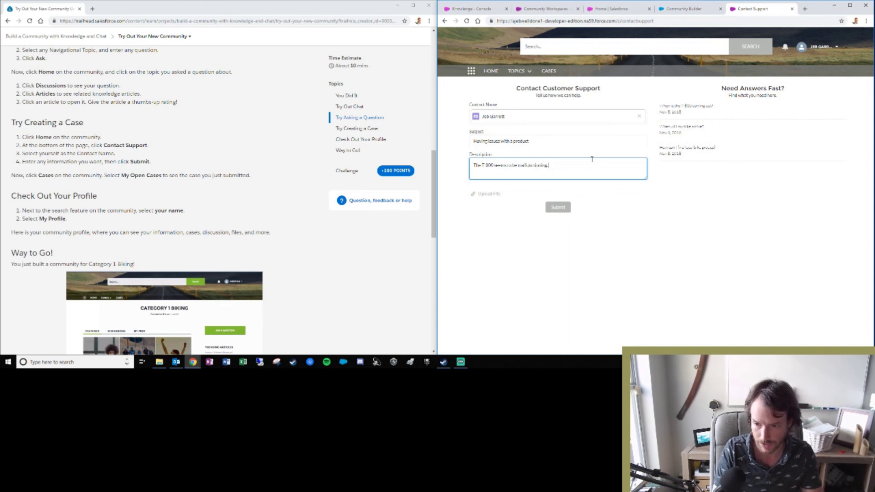
text(. W)
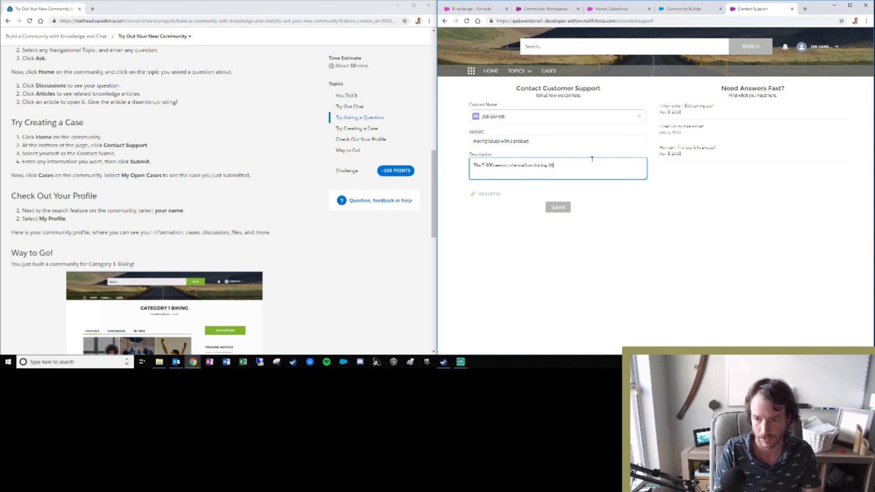
key(BackSpace)
text(How do)
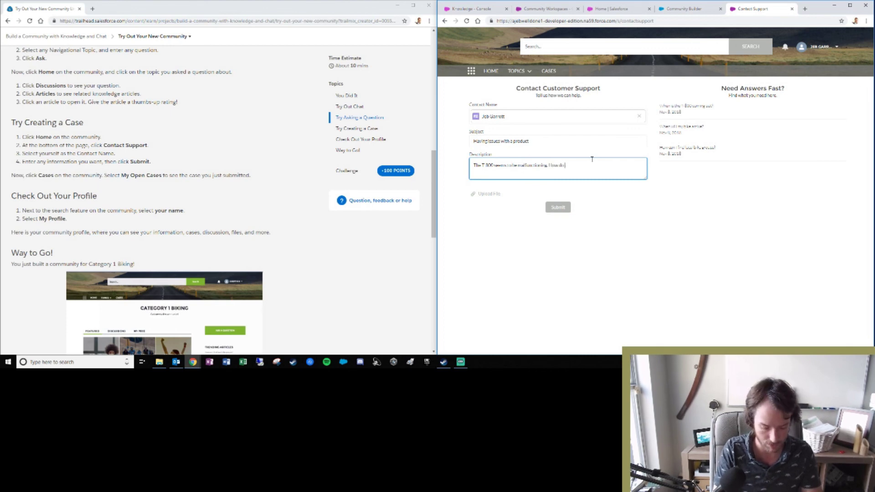
text( I fix it?)
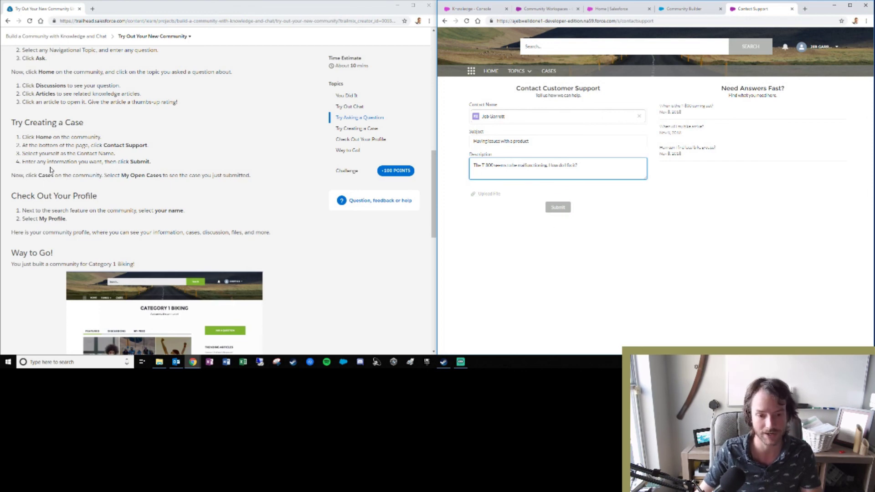
click(558, 209)
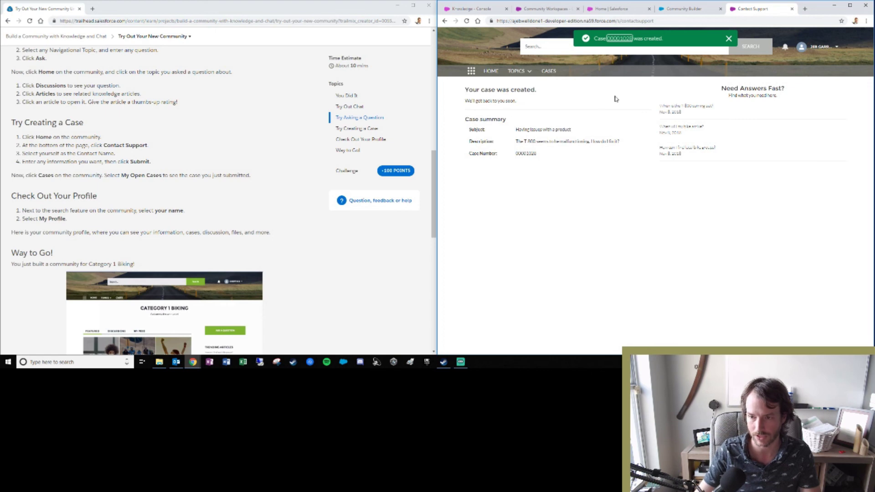
Step: Open the community's My Open Cases list and look over the row of the newly submitted case
click(548, 72)
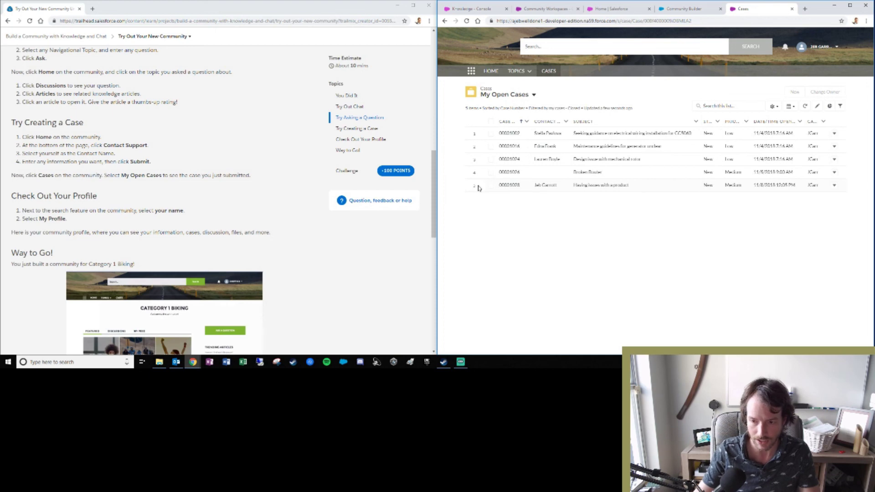
drag(475, 185, 706, 187)
click(713, 218)
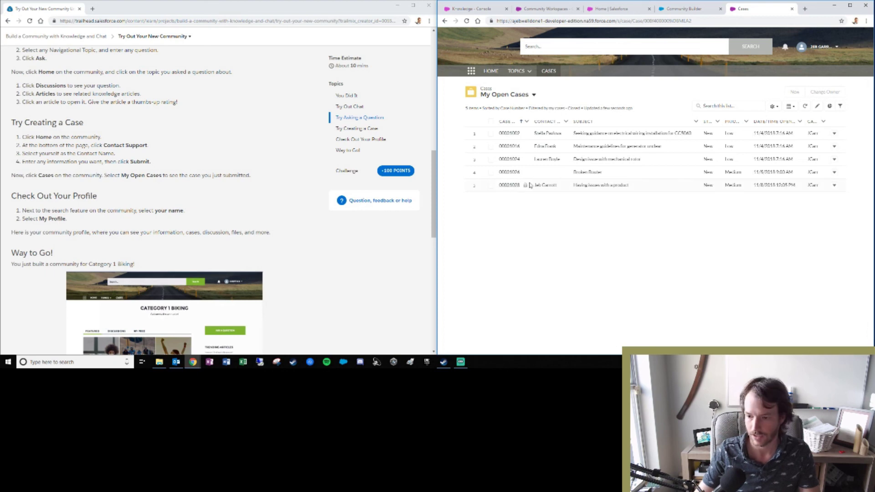
Step: Following Trailhead's Check Out Your Profile section, enter the account holder's name in the community search and open My Profile
scroll(169, 187, down, 2)
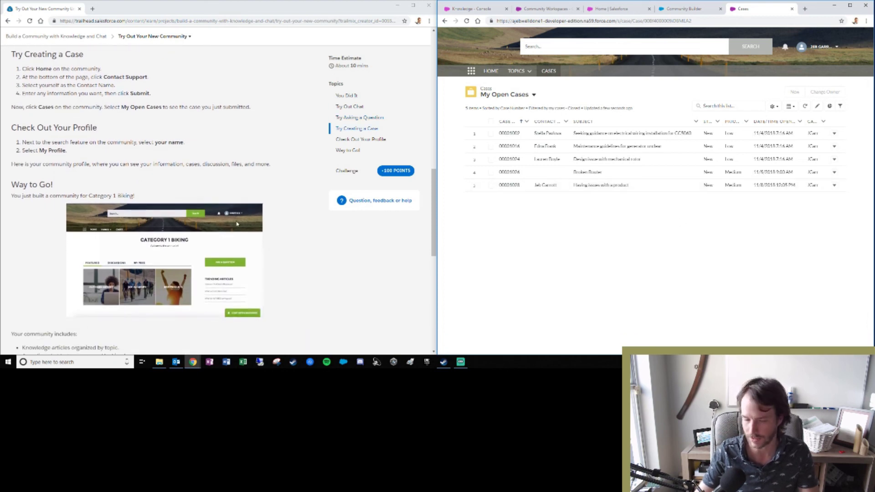
drag(23, 143, 133, 142)
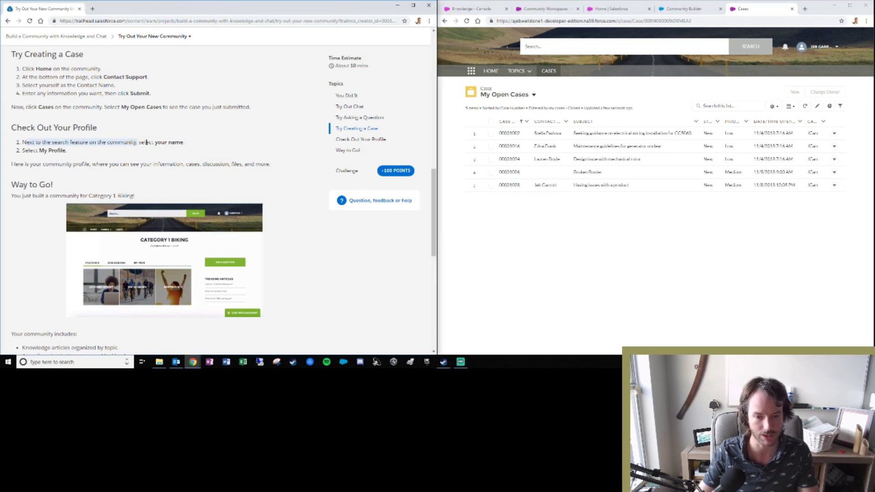
click(147, 142)
click(549, 42)
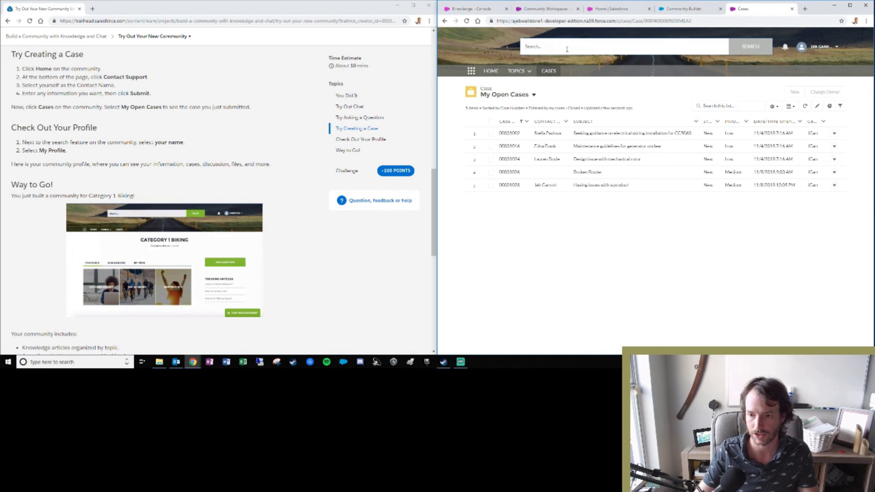
text(jeb garrott)
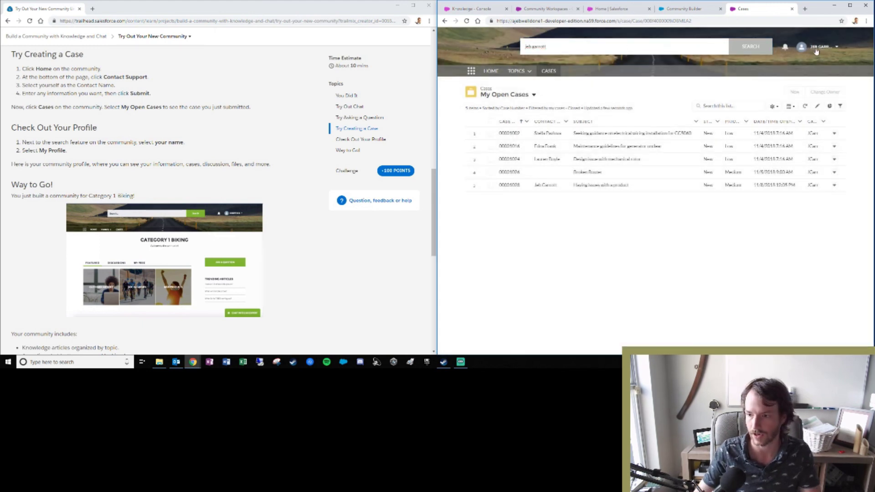
click(837, 48)
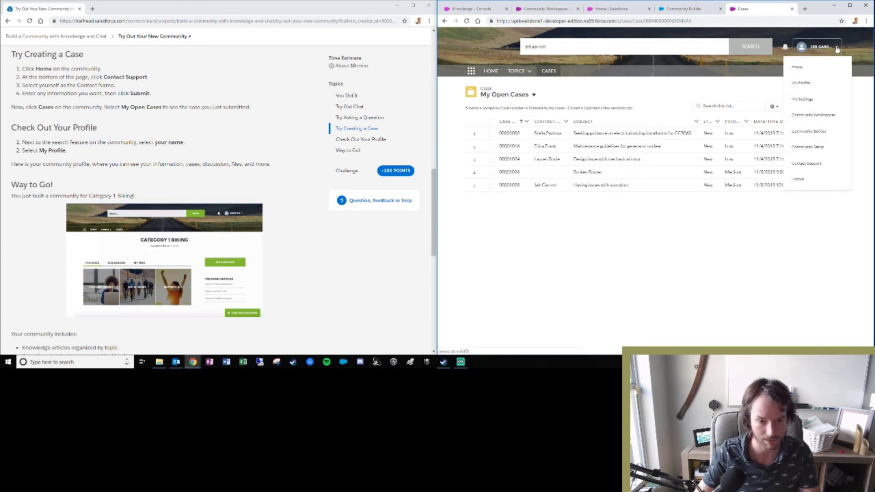
click(801, 84)
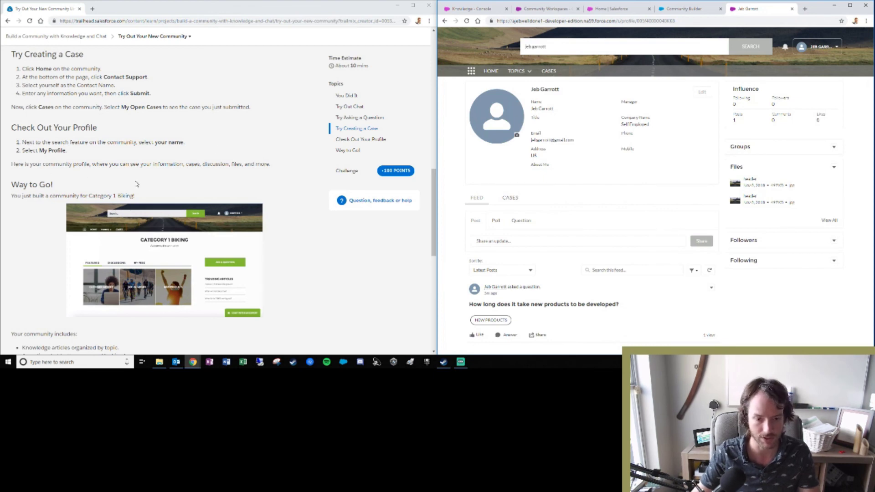
Step: Read the end of Trailhead's Check Out Your Profile section and the Way to Go section, including the list of what the community includes
drag(93, 165, 262, 164)
scroll(227, 191, down, 2)
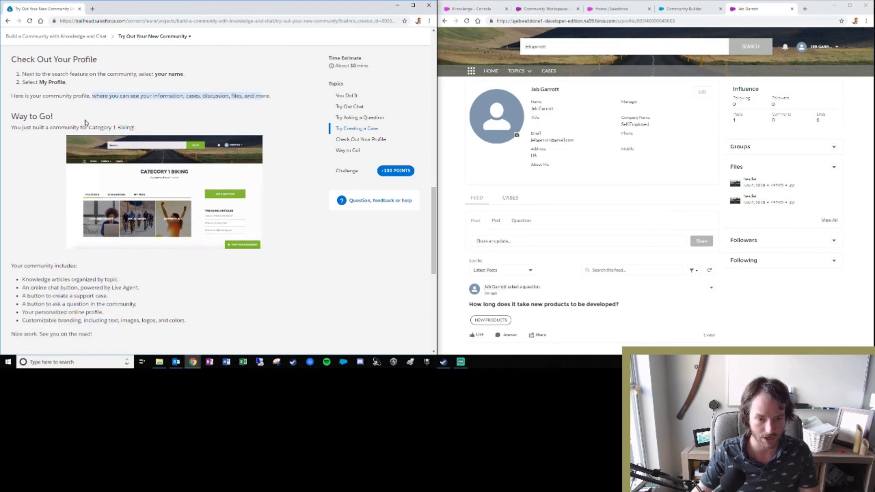
drag(32, 128, 135, 128)
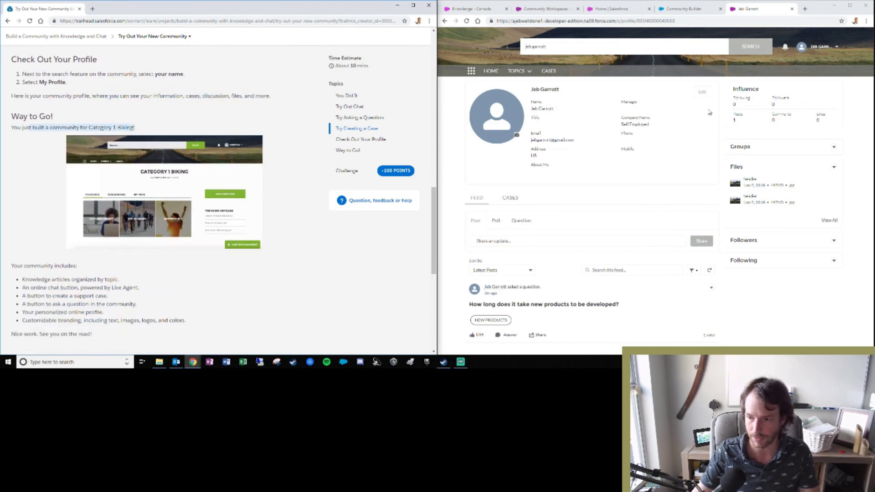
scroll(118, 196, down, 2)
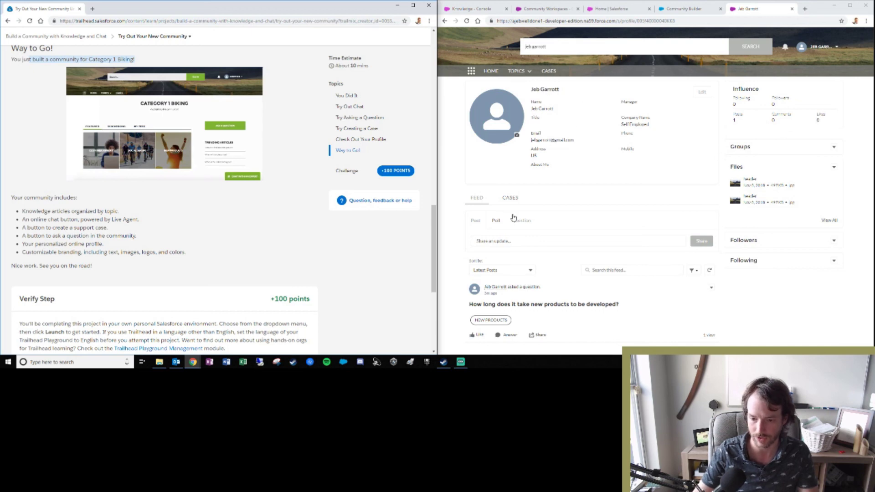
scroll(167, 181, down, 2)
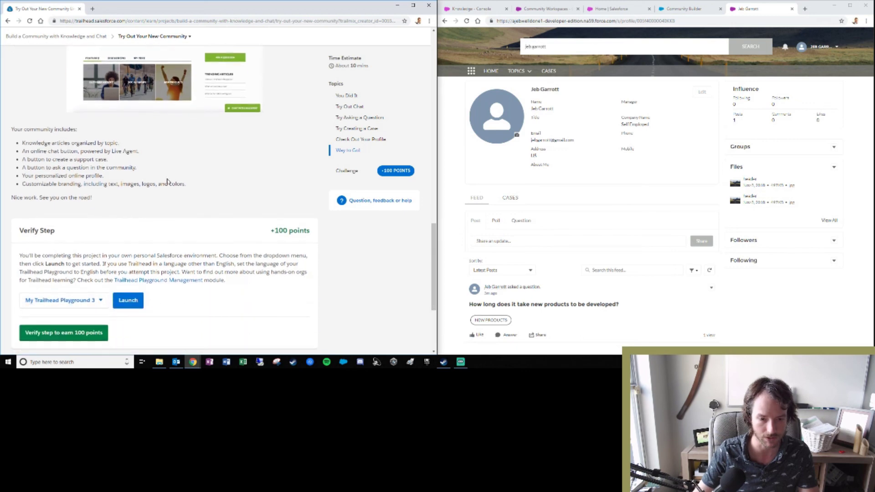
drag(12, 130, 77, 130)
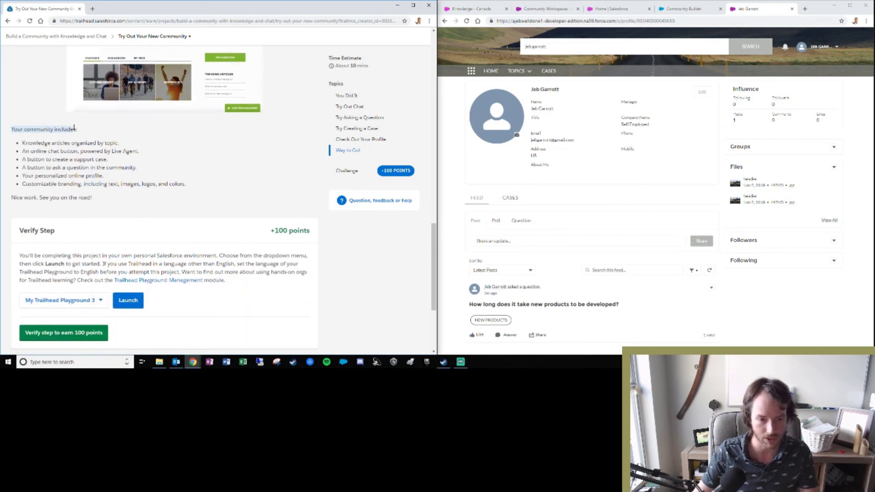
click(77, 130)
drag(22, 143, 135, 146)
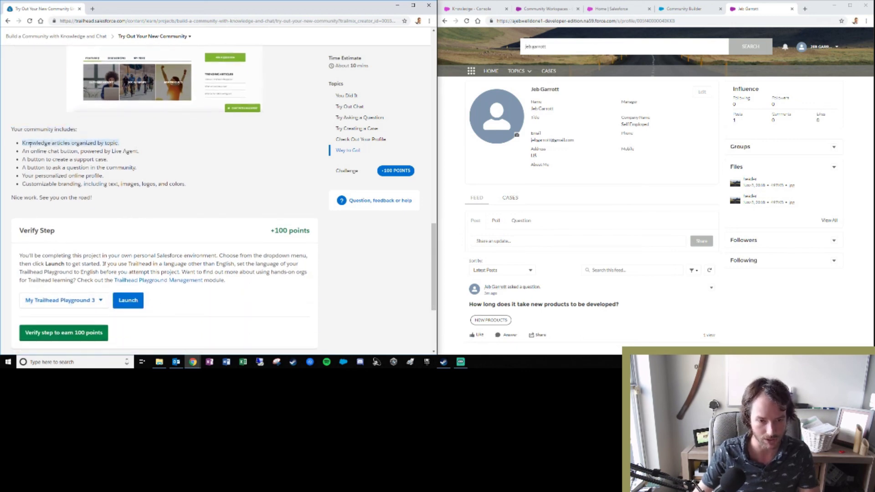
drag(21, 151, 138, 151)
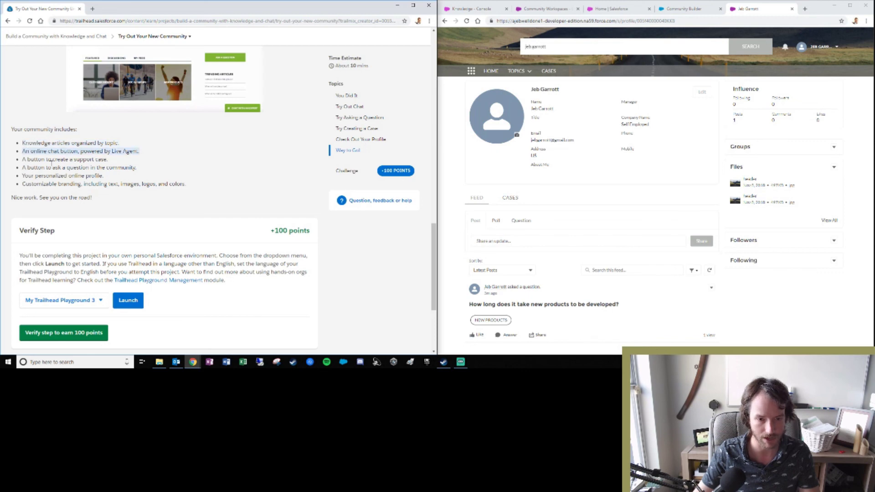
drag(23, 159, 107, 159)
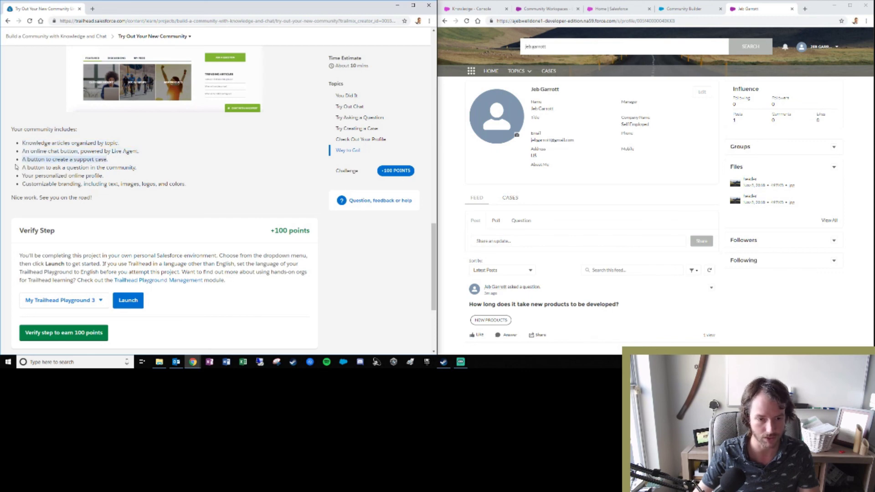
drag(22, 168, 134, 169)
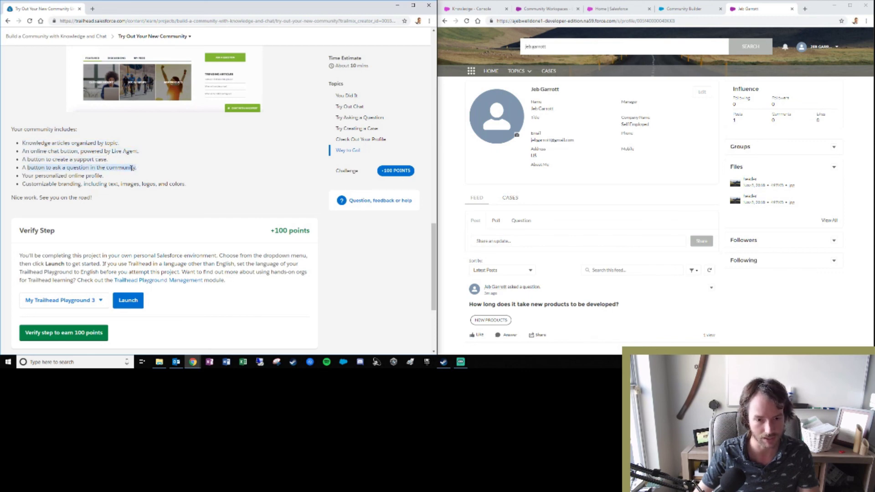
drag(22, 177, 104, 175)
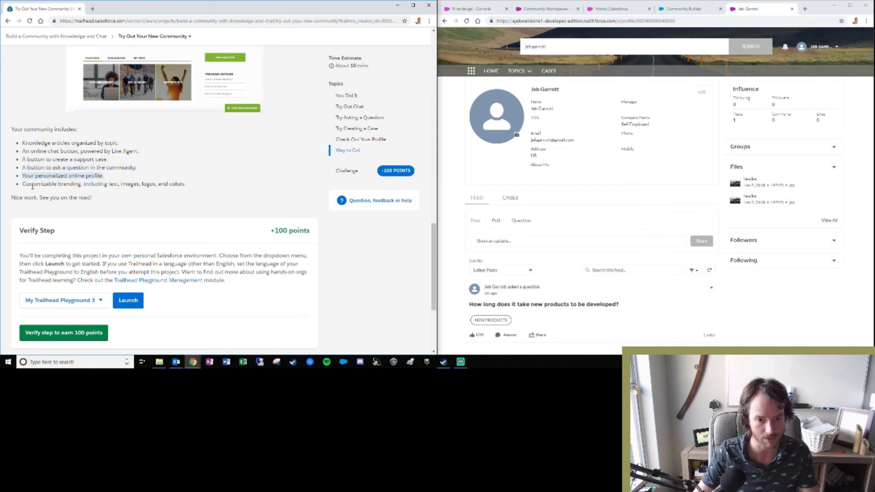
drag(22, 184, 185, 186)
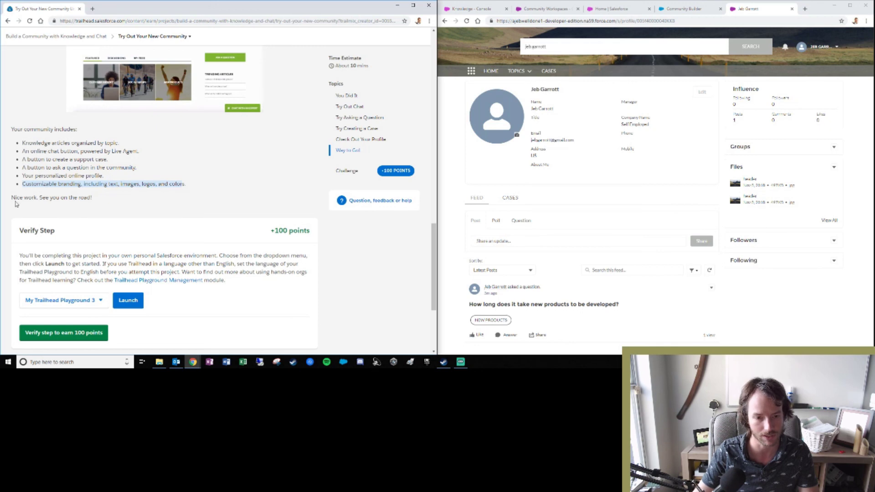
drag(15, 202, 136, 207)
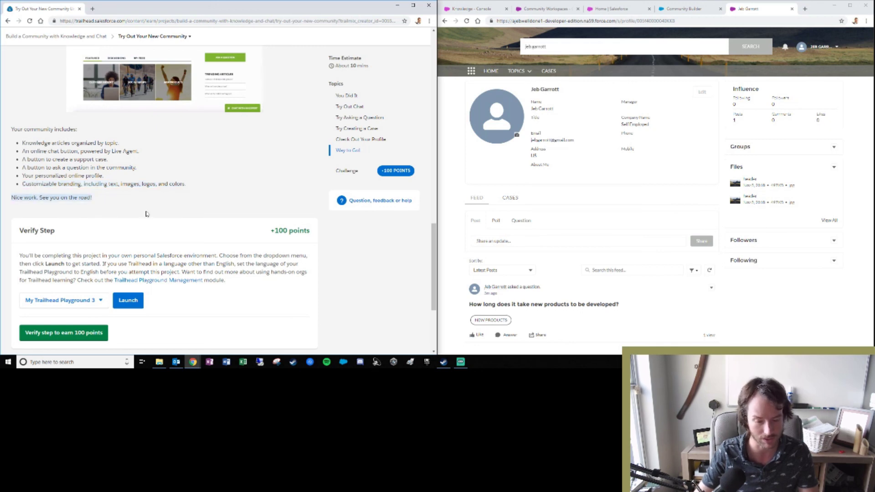
Step: Verify the Try Out Your New Community step to earn 100 points and dismiss the badge announcement
scroll(168, 234, down, 3)
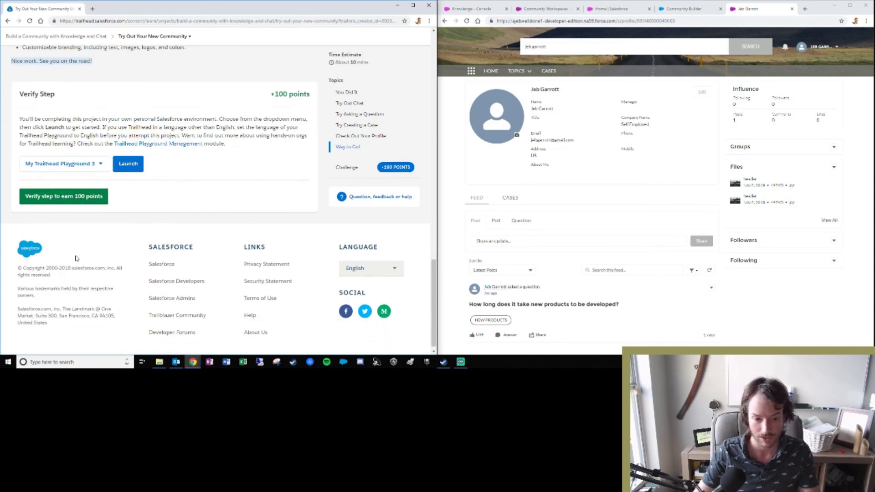
click(76, 196)
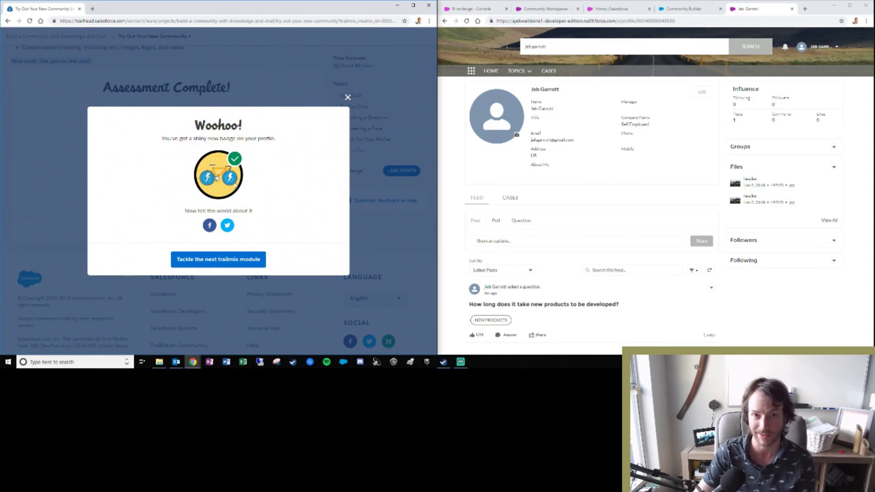
click(347, 97)
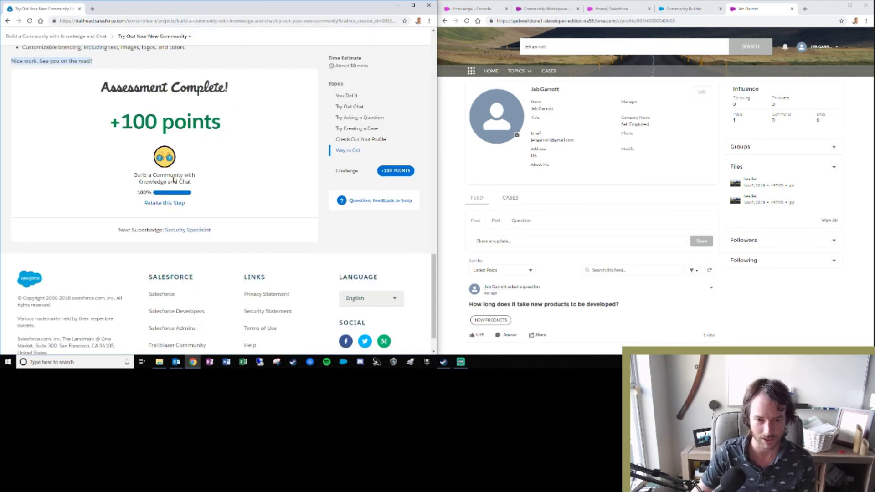
Step: Return to the Build a Community with Knowledge and Chat project overview and review the completion status of its steps
scroll(173, 180, up, 15)
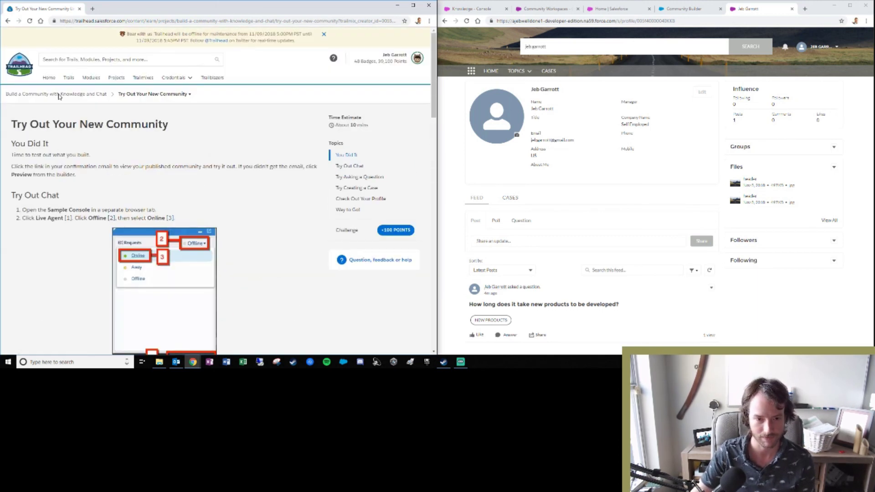
click(59, 97)
scroll(147, 220, down, 1)
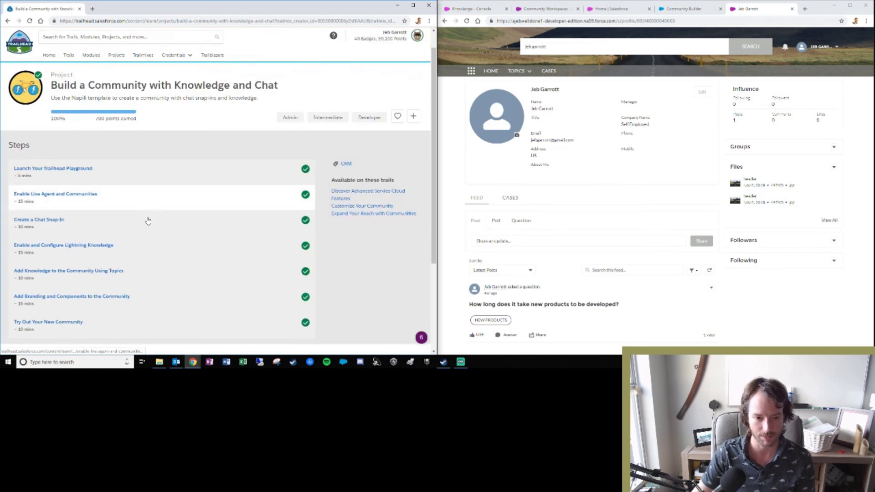
scroll(148, 221, down, 2)
scroll(153, 230, up, 3)
scroll(114, 201, down, 2)
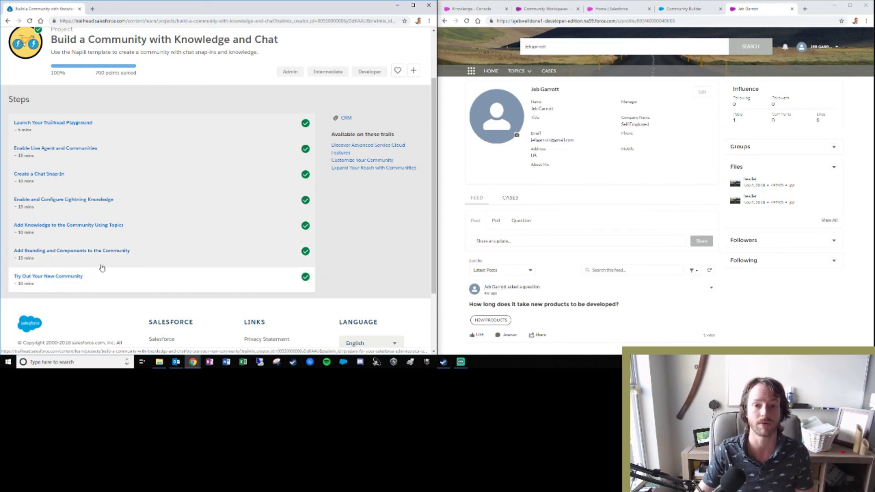
scroll(243, 199, up, 2)
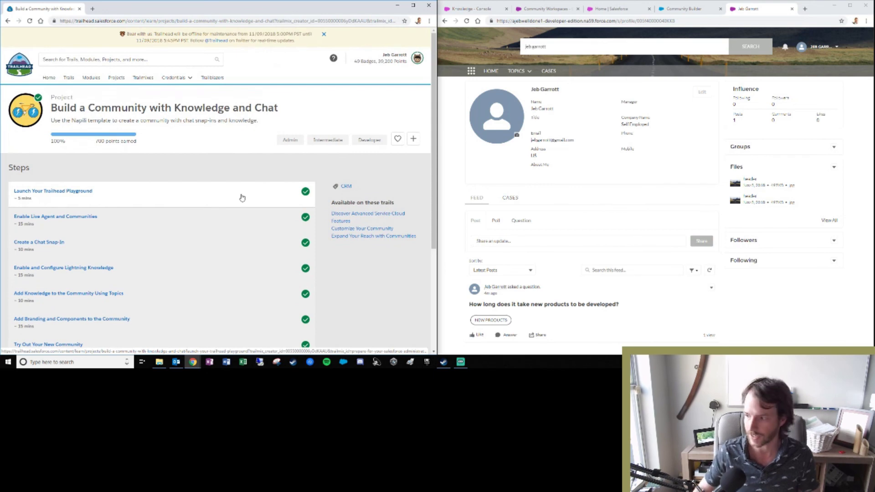